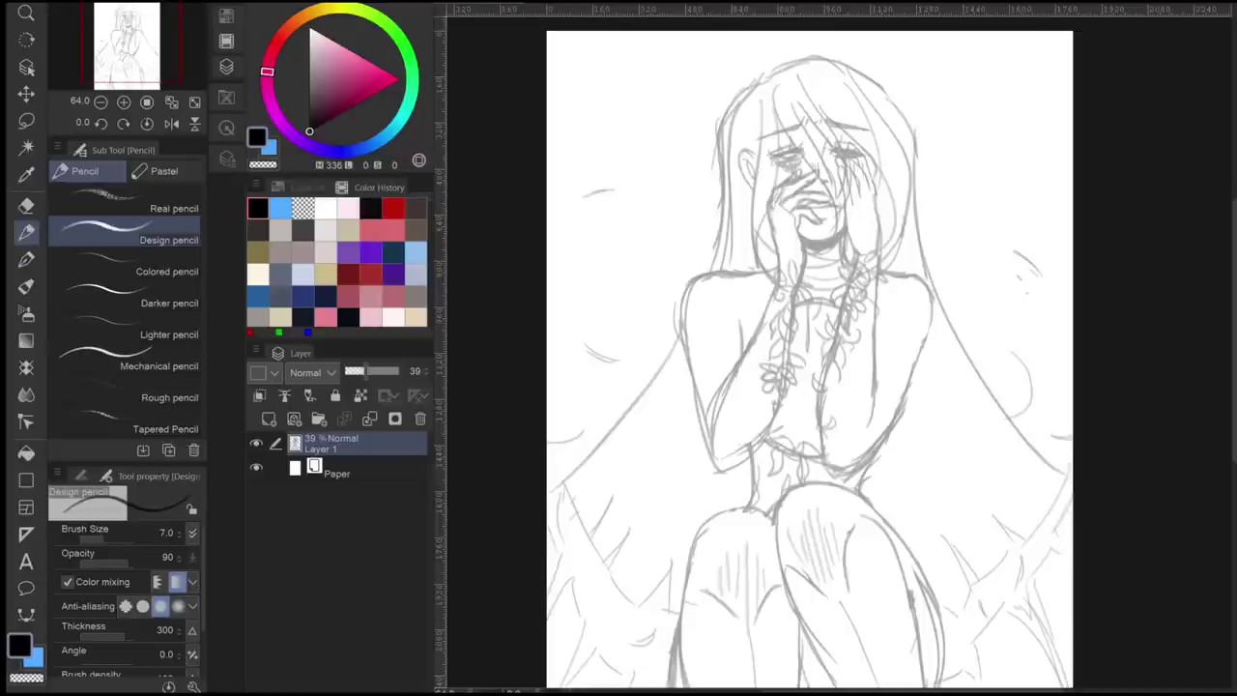
- Fade the sketch layer to 10% opacity and add a new vector layer above it for the line art
key("ctrl+shift+n")
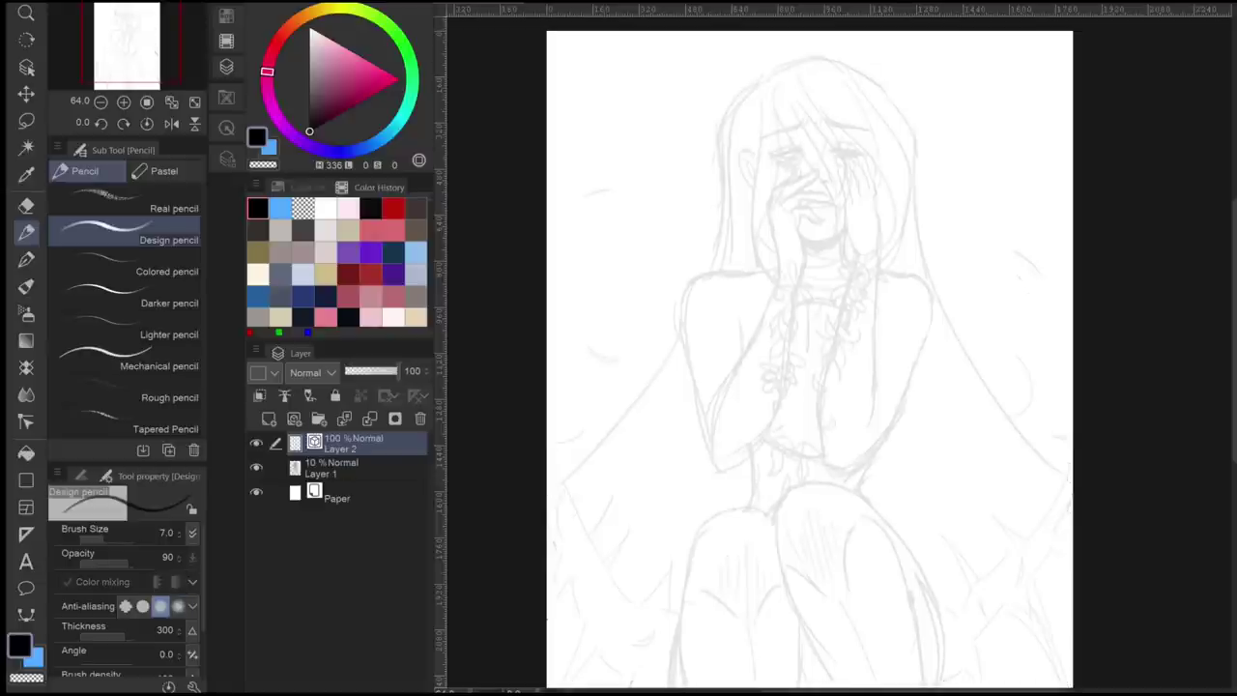
scroll(803, 241, "up", 3)
left_click(166, 271)
left_click_drag(712, 162, 769, 266)
key("ctrl+z")
- Ink the central hair lock sweeping across the face and its inner strand with the Real G-pen at size 8
key("p")
left_click_drag(740, 215, 803, 387)
key("ctrl+z")
scroll(749, 198, "up", 2)
mouse_move(725, 211)
left_mouse_down()
mouse_move(761, 391)
mouse_move(725, 280)
left_mouse_up()
left_click_drag(692, 247, 858, 527)
key("ctrl+z")
left_click_drag(691, 249, 800, 547)
left_click_drag(732, 172, 841, 657)
left_click_drag(700, 230, 833, 585)
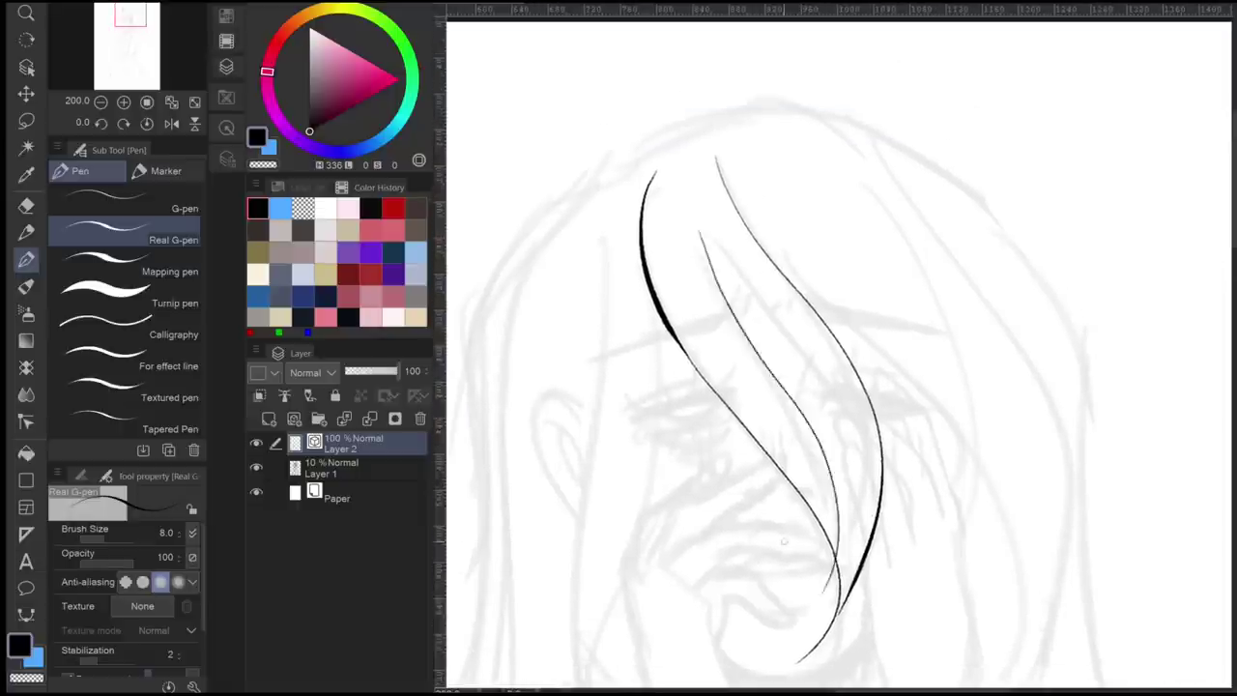
key("ctrl+z")
left_click_drag(690, 217, 847, 512)
- Try to join the crossing vector lines at the central hair lock's lower tip and erase the overshoot
key("e")
key("y")
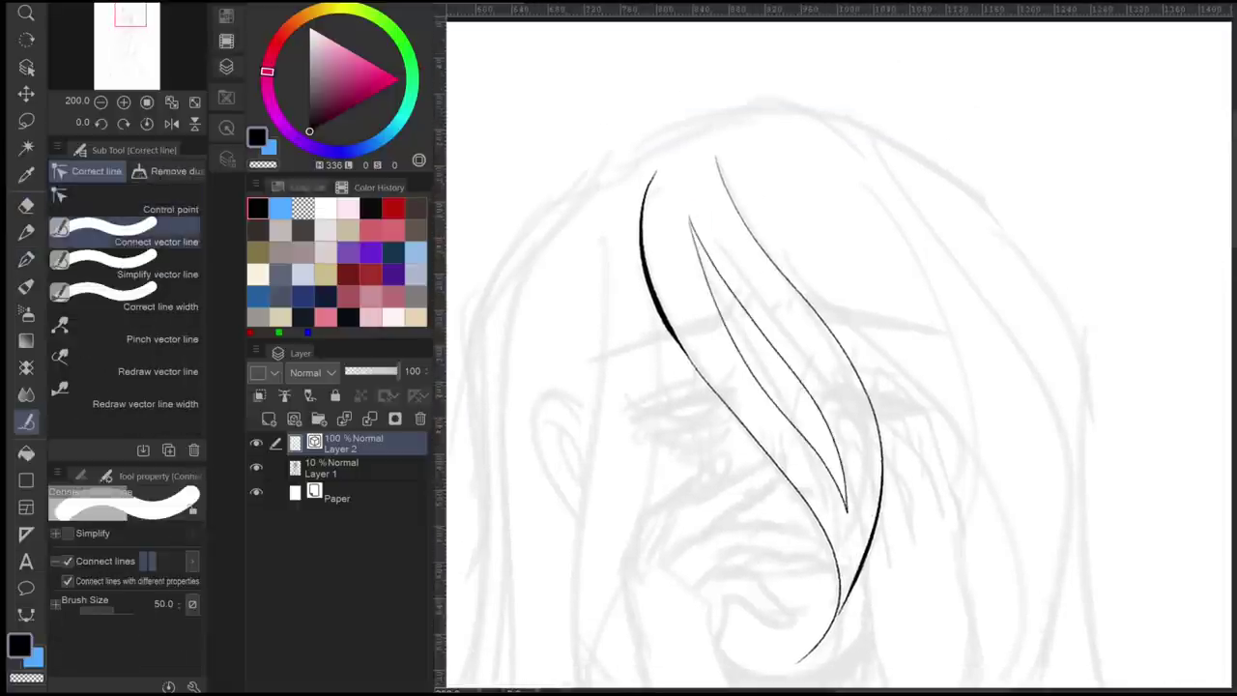
left_click_drag(744, 154, 734, 45)
scroll(821, 512, "up", 3)
left_click_drag(764, 649, 806, 474)
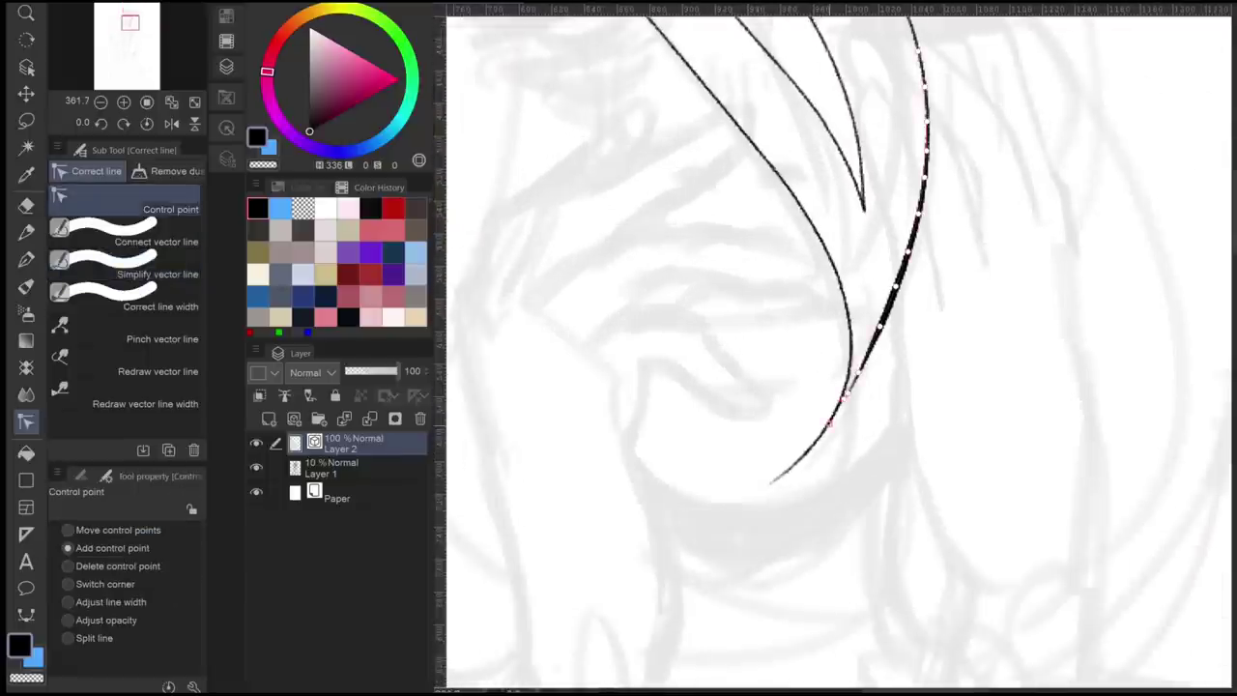
key("p")
key("y")
key("e")
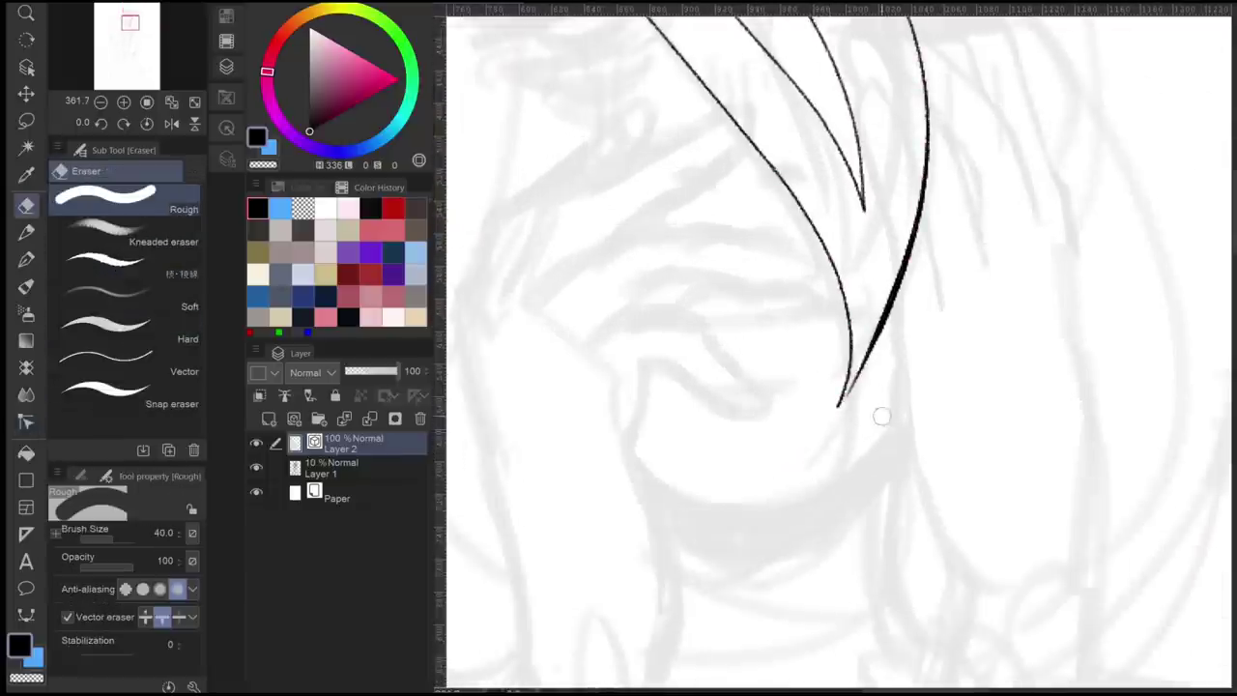
scroll(878, 416, "down", 4)
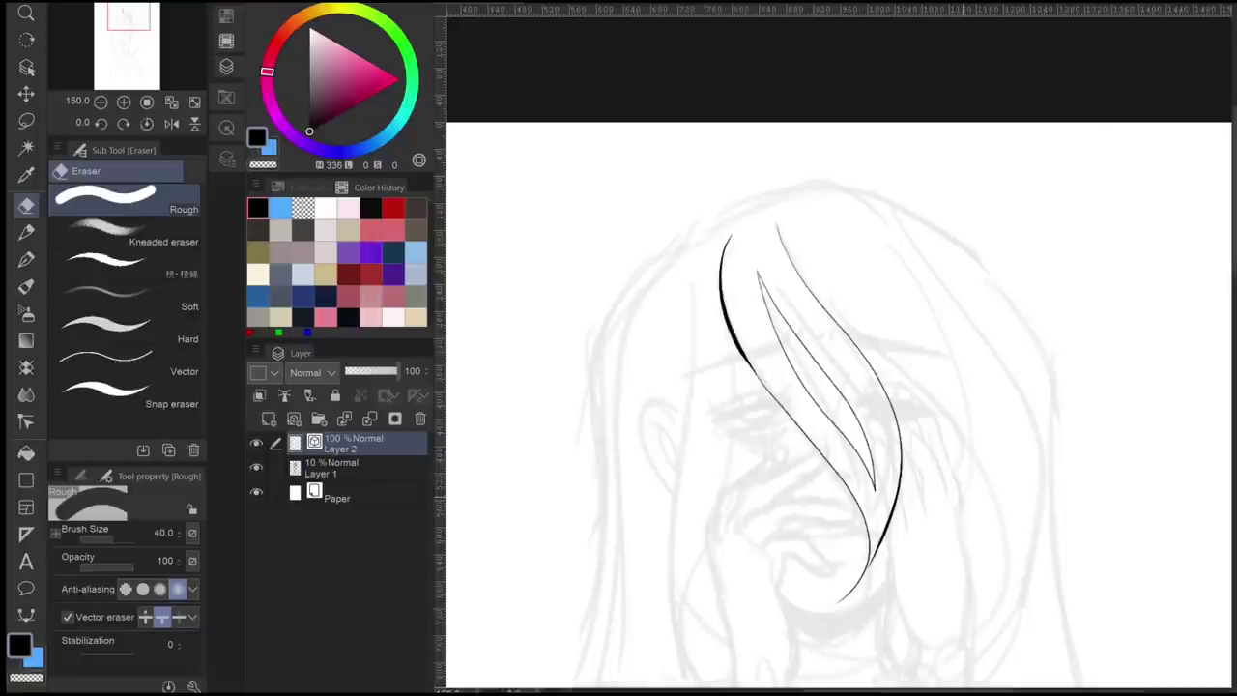
- Add thin strand lines inside the central hair lock with the Real G-pen
scroll(680, 523, "up", 3)
key("p")
scroll(681, 523, "up", 1)
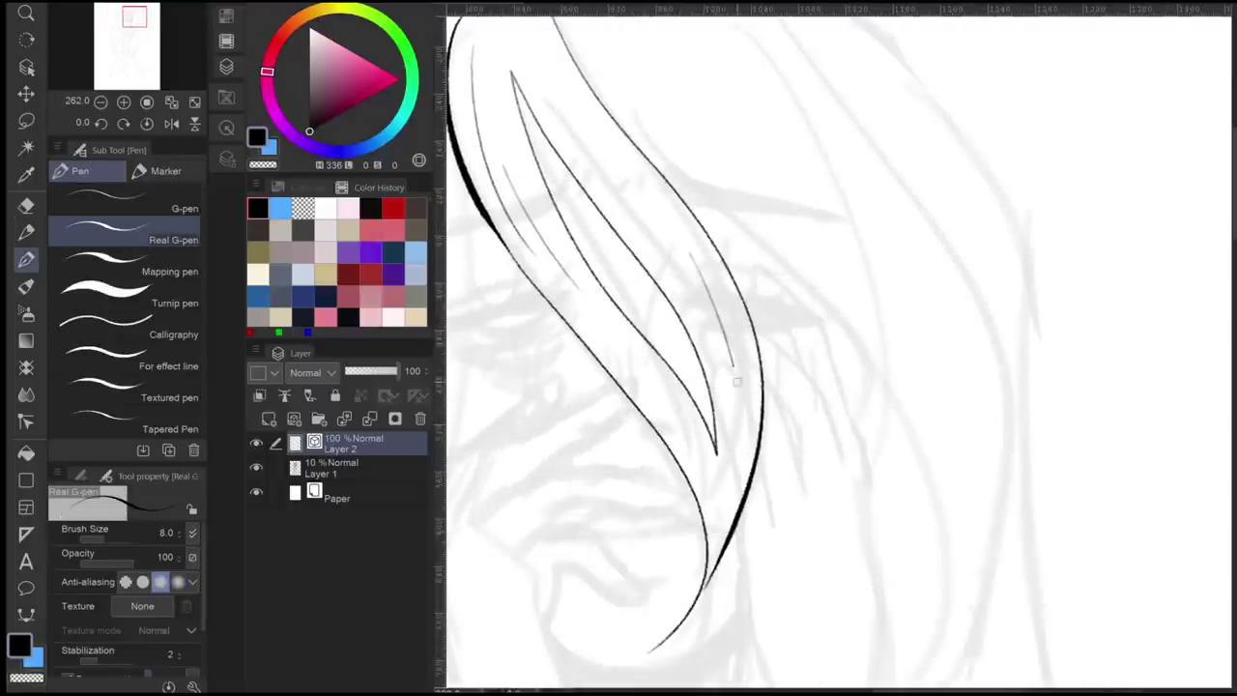
left_click_drag(680, 523, 641, 581)
left_click_drag(649, 304, 842, 470)
key("ctrl+z")
mouse_move(595, 194)
left_mouse_down()
mouse_move(842, 545)
mouse_move(807, 502)
left_mouse_up()
scroll(842, 545, "down", 1)
scroll(842, 545, "down", 2)
key("ctrl+z")
left_click_drag(580, 203, 851, 645)
key("ctrl+z")
mouse_move(609, 232)
left_mouse_down()
mouse_move(865, 658)
mouse_move(746, 365)
left_mouse_up()
key("ctrl+z")
key("ctrl+z")
mouse_move(594, 198)
left_mouse_down()
mouse_move(832, 638)
mouse_move(711, 323)
mouse_move(851, 677)
left_mouse_up()
key("ctrl+z")
key("ctrl+z")
- Ink a long curve branching off the central hair lock and bending around the cheek on the face's right side
left_click_drag(850, 676, 814, 638)
left_click_drag(642, 245, 754, 611)
key("ctrl+z")
left_click_drag(607, 227, 731, 635)
key("y")
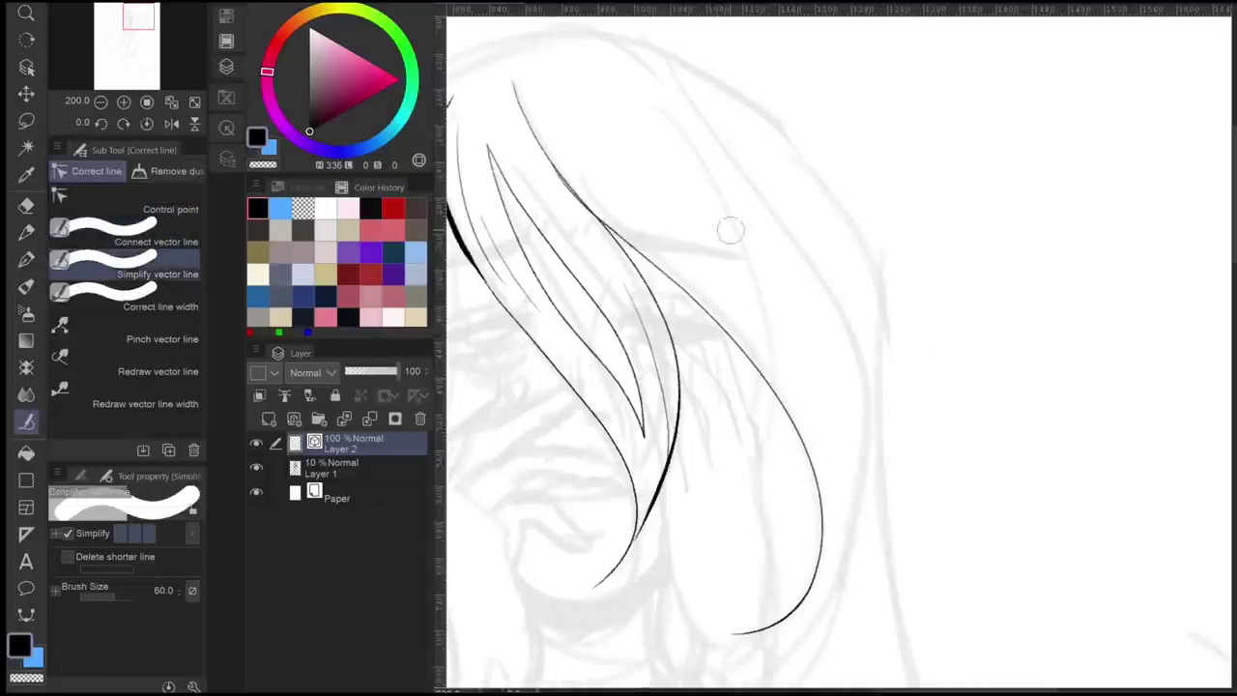
scroll(1042, 442, "down", 2)
scroll(681, 231, "up", 4)
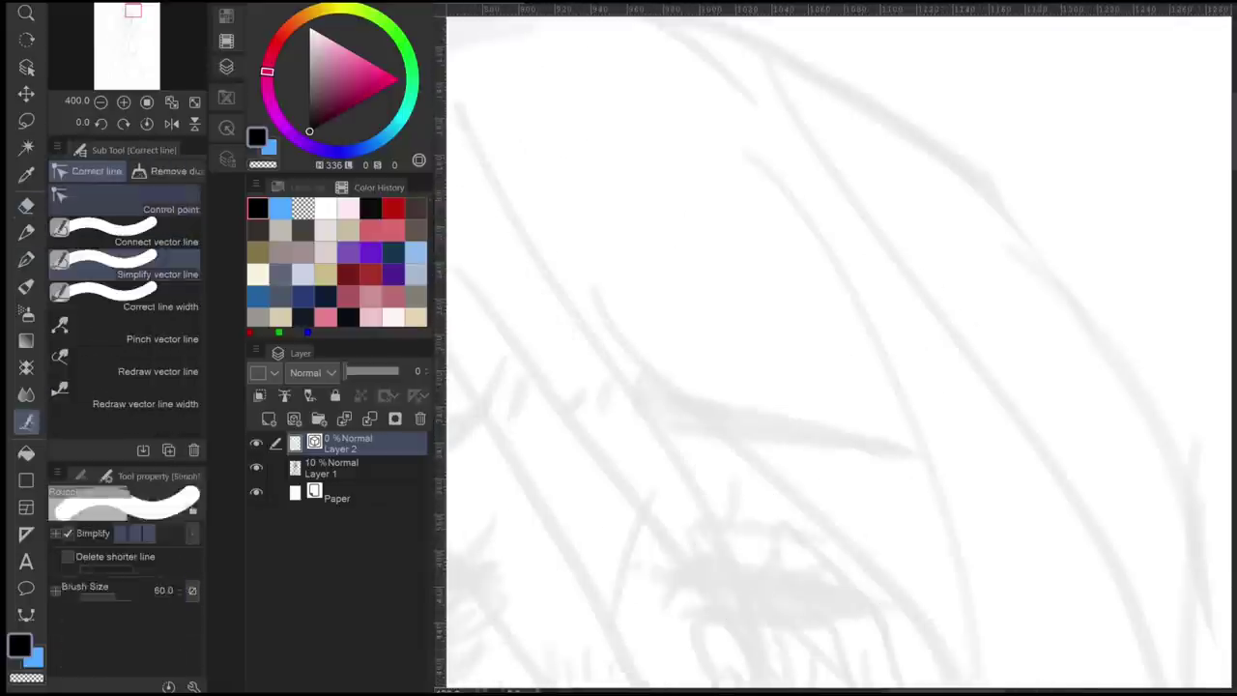
left_click(126, 209)
scroll(841, 348, "down", 5)
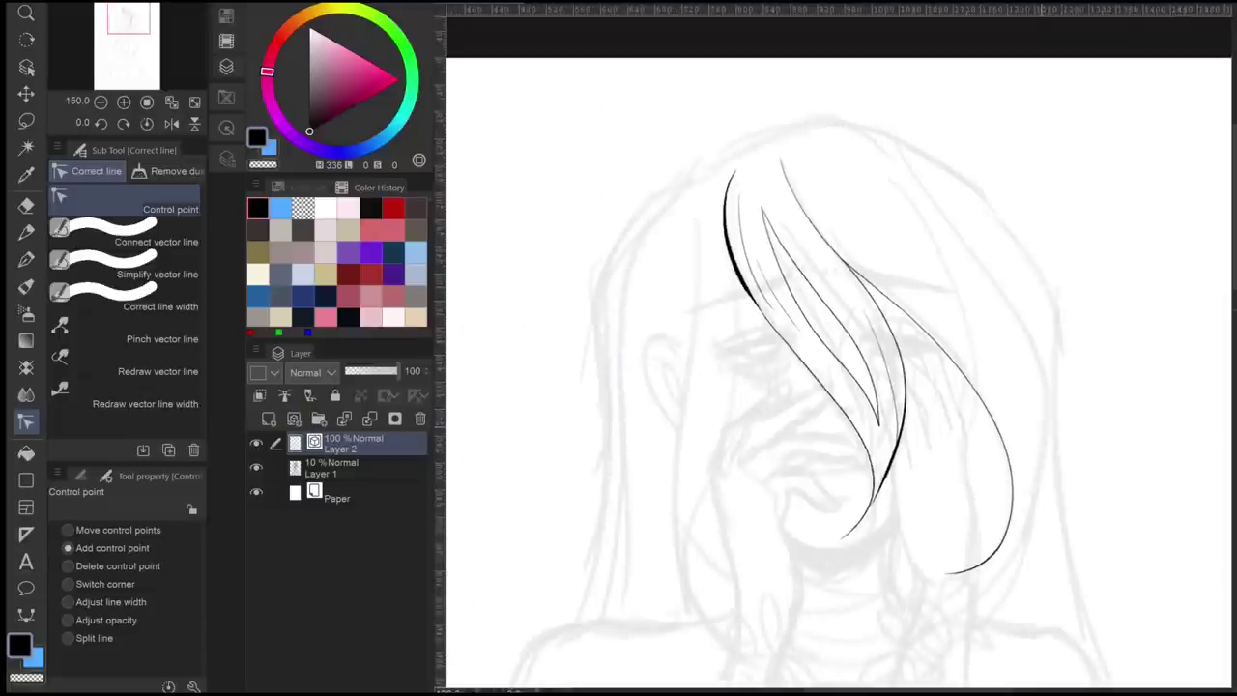
scroll(841, 348, "up", 3)
key("p")
mouse_move(771, 206)
left_mouse_down()
mouse_move(897, 379)
mouse_move(957, 636)
mouse_move(953, 677)
left_mouse_up()
key("ctrl+z")
key("ctrl+z")
key("ctrl+z")
left_click_drag(870, 292, 847, 350)
key("ctrl+z")
- Ink the long outer hair lines on the head's right side, curving from the crown to below the cheek
left_click_drag(752, 176, 978, 648)
mouse_move(841, 387)
left_mouse_down()
mouse_move(810, 206)
mouse_move(837, 400)
left_mouse_up()
left_click_drag(823, 177, 996, 643)
left_click_drag(841, 387, 880, 333)
key("ctrl+z")
mouse_move(928, 406)
left_mouse_down()
mouse_move(919, 280)
mouse_move(972, 421)
left_mouse_up()
left_click_drag(874, 114, 996, 615)
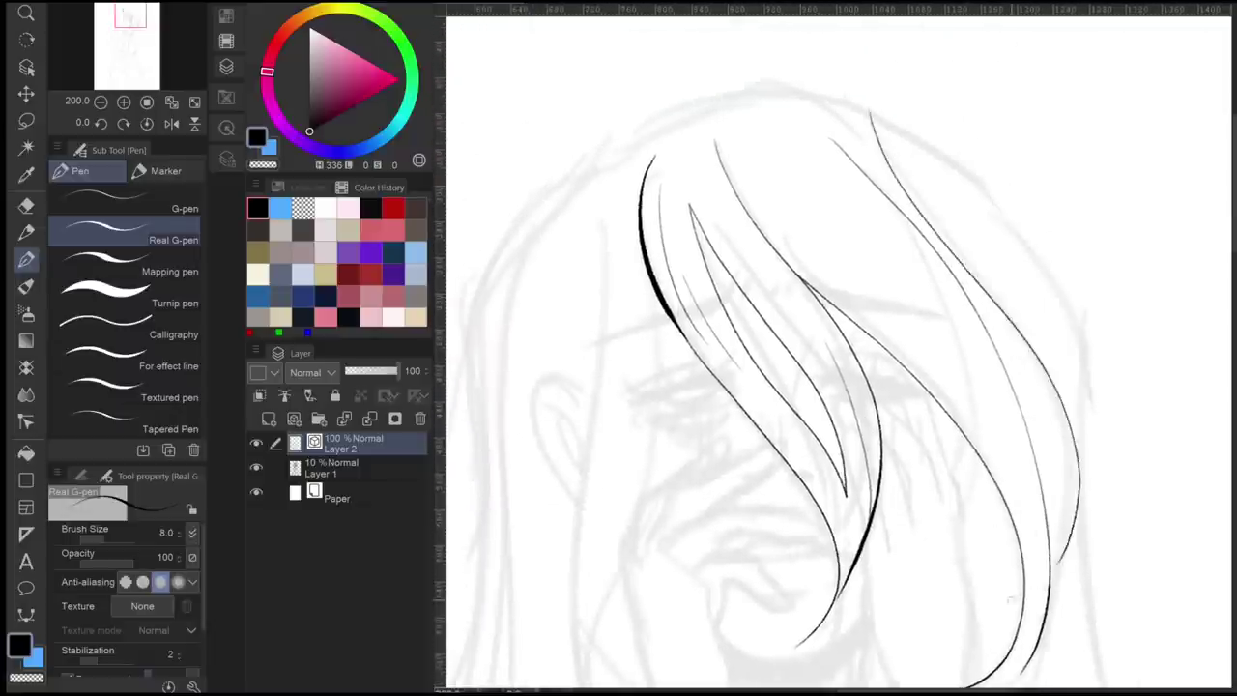
key("ctrl+z")
left_click_drag(875, 114, 996, 619)
key("e")
left_click_drag(967, 483, 938, 322)
- Ink the long, narrow hair strand falling in front of the ear on the face's left side
key("p")
mouse_move(870, 435)
left_mouse_down()
mouse_move(923, 263)
mouse_move(927, 658)
mouse_move(963, 316)
left_mouse_up()
mouse_move(870, 387)
left_mouse_down()
mouse_move(870, 426)
mouse_move(952, 314)
left_mouse_up()
left_click_drag(868, 53, 907, 645)
left_click_drag(870, 386, 816, 405)
left_click_drag(863, 144, 851, 658)
mouse_move(870, 386)
left_mouse_down()
mouse_move(822, 290)
mouse_move(846, 401)
mouse_move(1034, 387)
left_mouse_up()
key("e")
key("p")
- Ink the outline and inner folds of the ear beside the left hair strand
scroll(870, 386, "up", 3)
mouse_move(740, 298)
left_mouse_down()
mouse_move(734, 455)
mouse_move(764, 498)
left_mouse_up()
key("ctrl+z")
left_click_drag(817, 359, 797, 556)
key("e")
key("p")
mouse_move(727, 327)
left_mouse_down()
mouse_move(750, 384)
mouse_move(812, 451)
left_mouse_up()
left_click_drag(724, 331, 754, 488)
left_click_drag(740, 446, 822, 467)
scroll(788, 510, "down", 5)
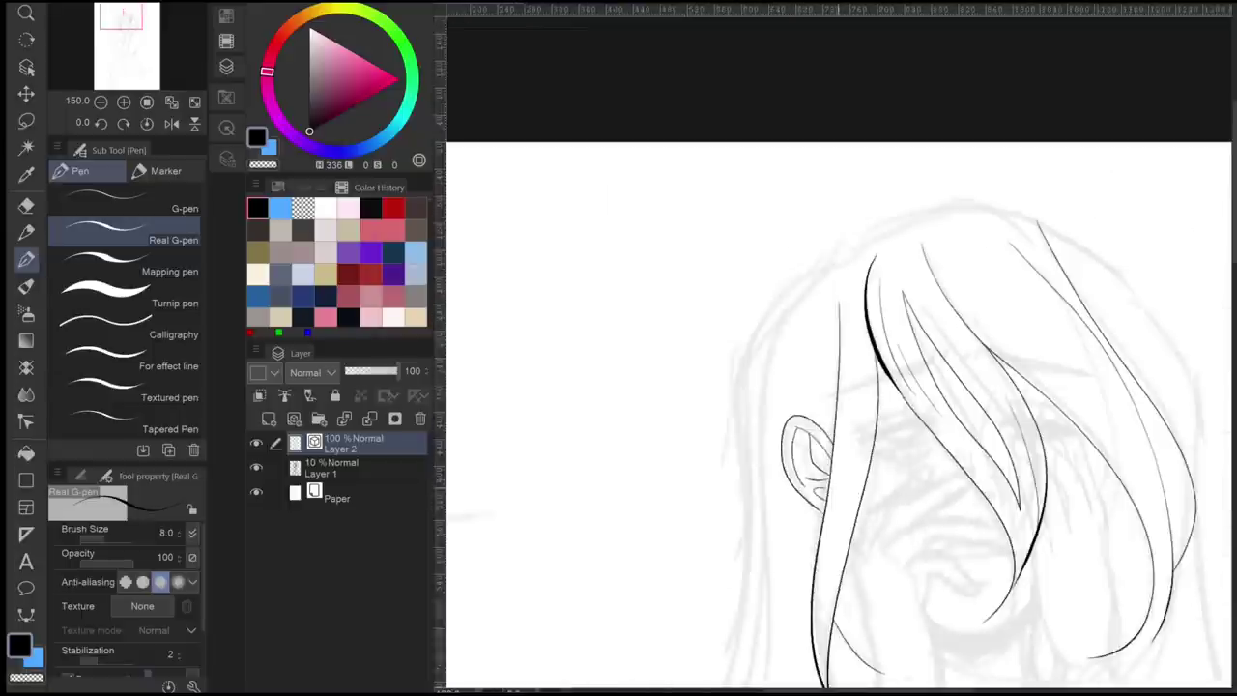
scroll(788, 510, "up", 4)
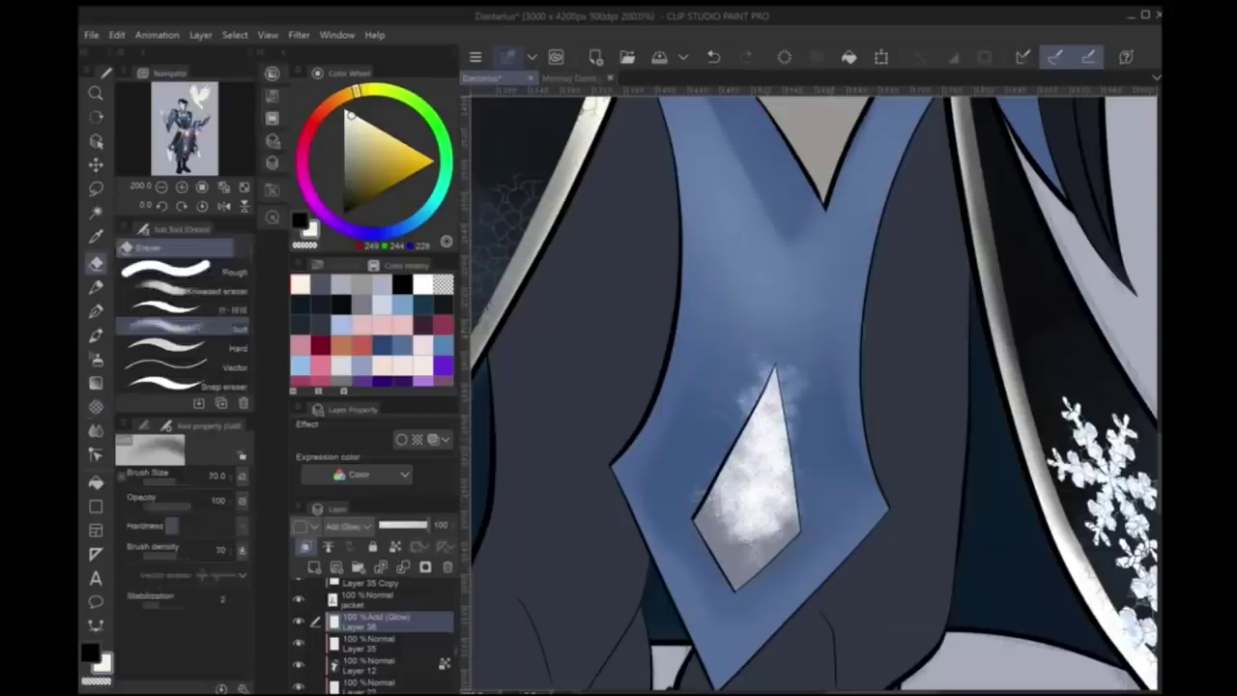
- Erase the glow spilling around the blue tabard's pale gem with the Rough eraser and soften the glow inside with the Soft eraser
left_click(165, 271)
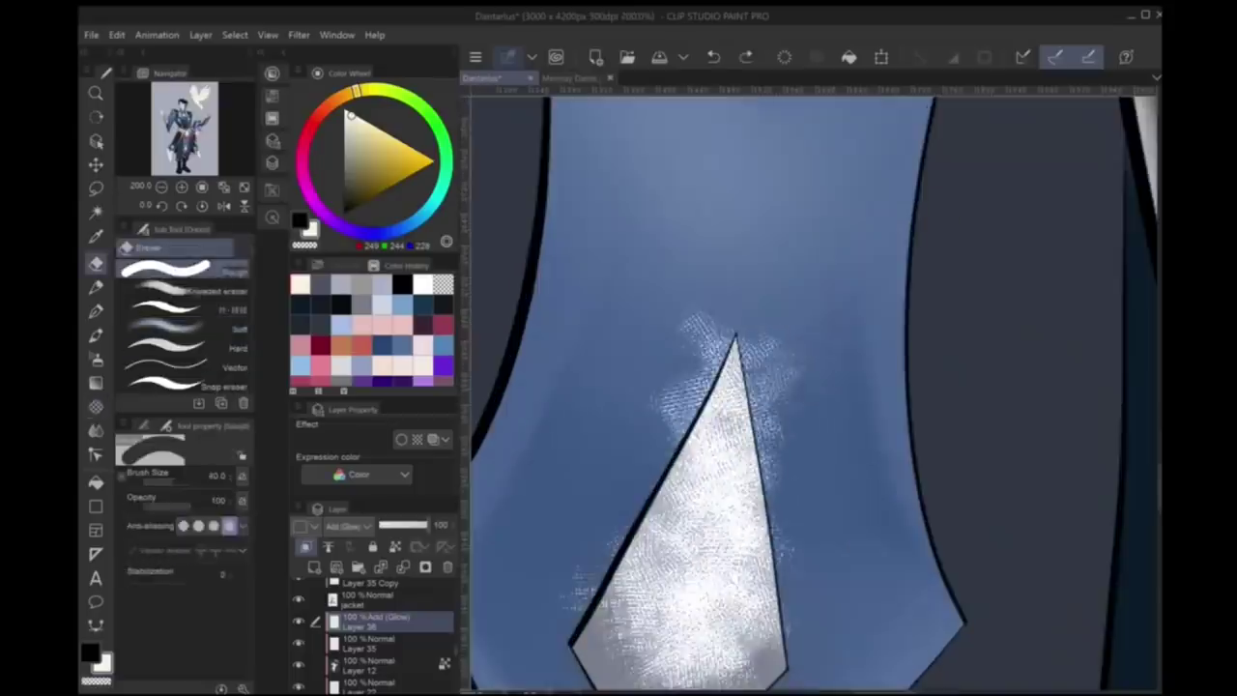
scroll(734, 406, "up", 5)
scroll(734, 406, "down", 5)
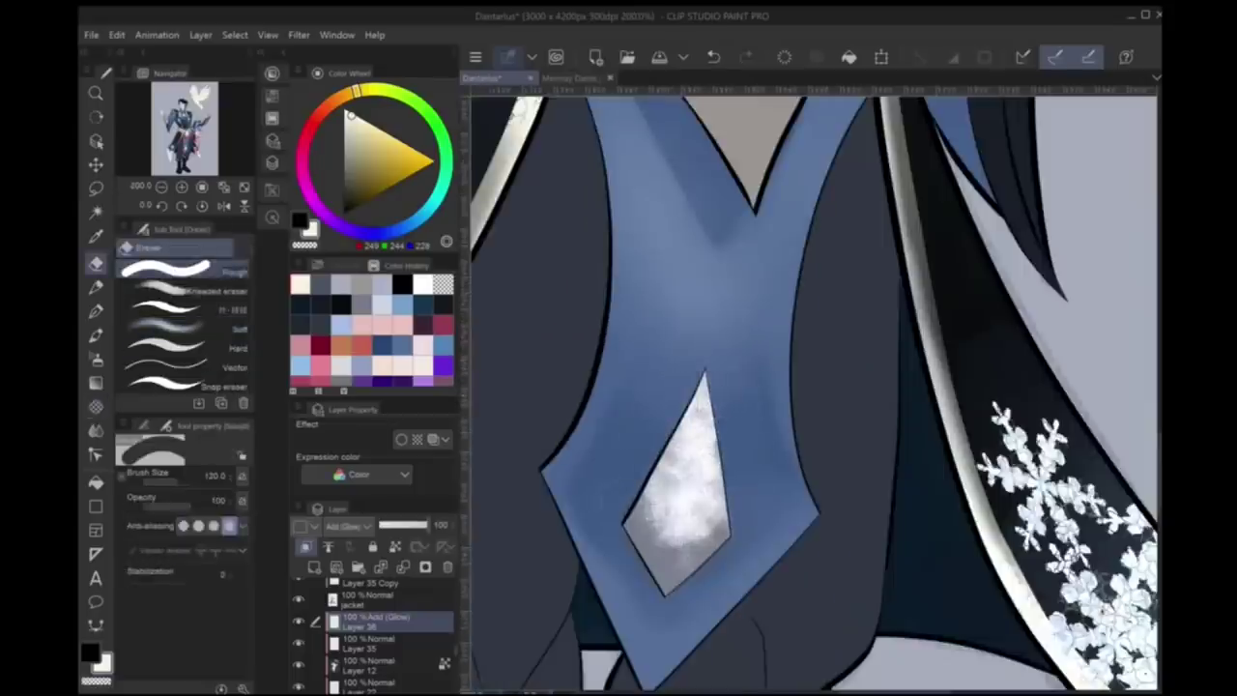
key("ctrl+z")
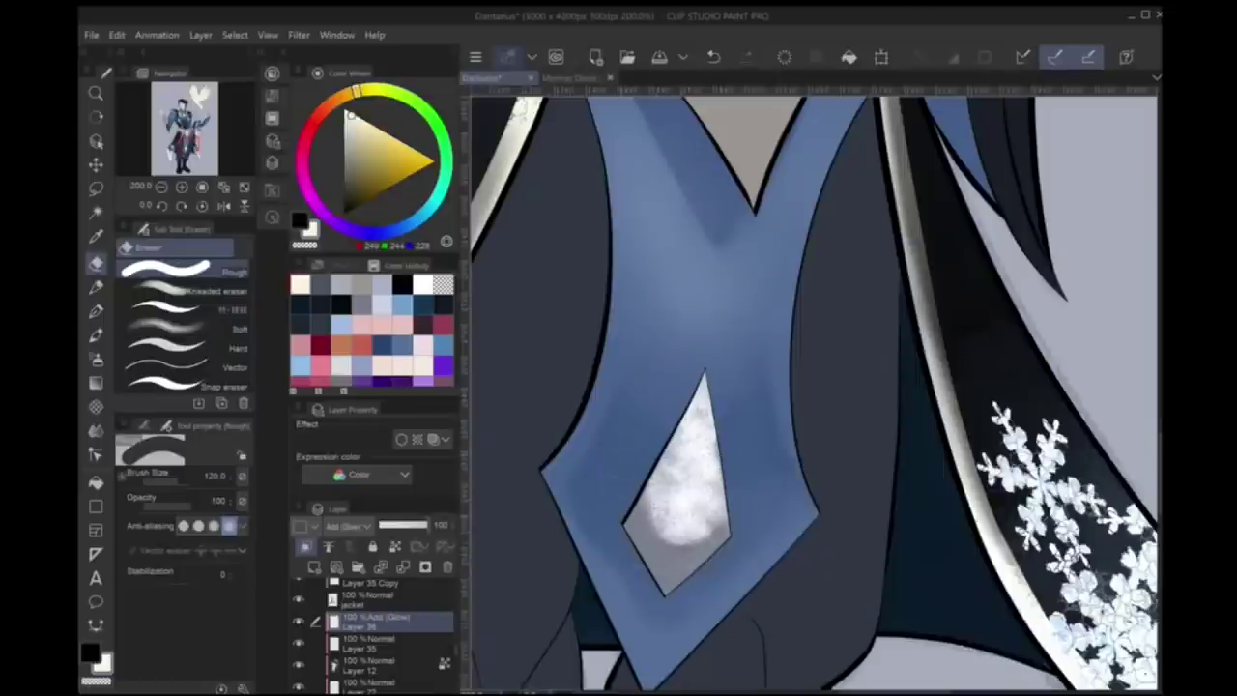
left_click(723, 519)
scroll(811, 387, "down", 5)
scroll(812, 387, "up", 4)
left_click(164, 324)
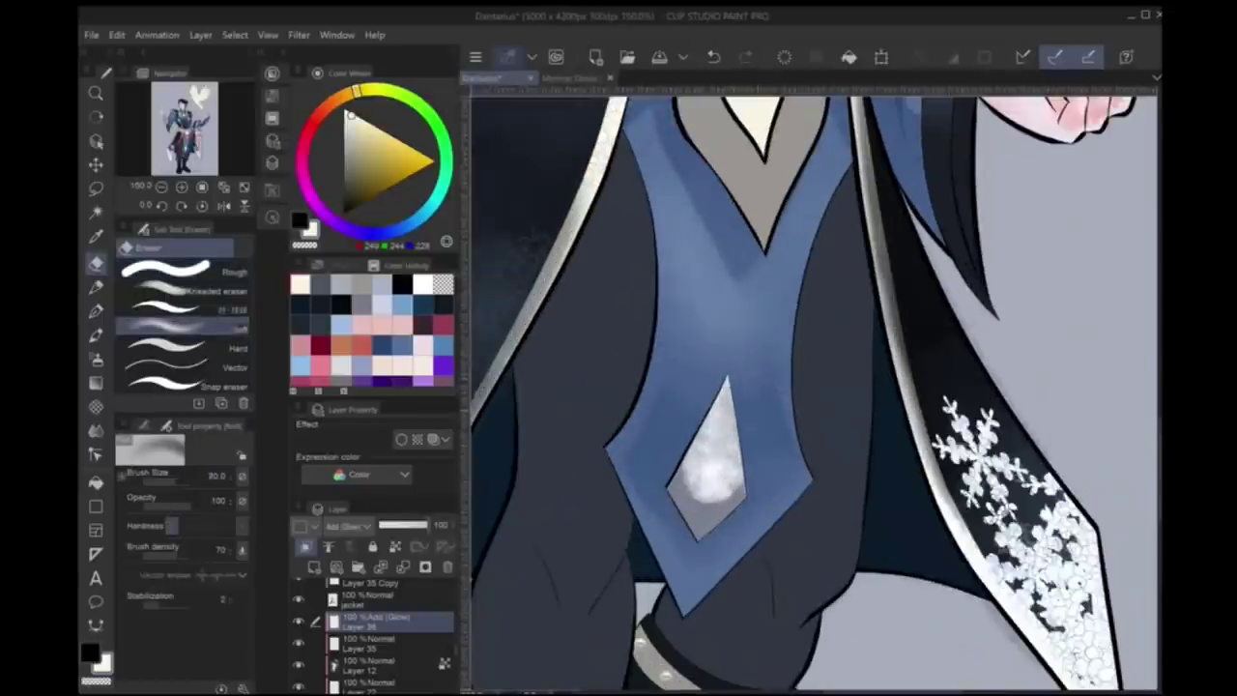
- Examine the shading and glow across the character's costume, from the boots up to the head
scroll(716, 484, "down", 4)
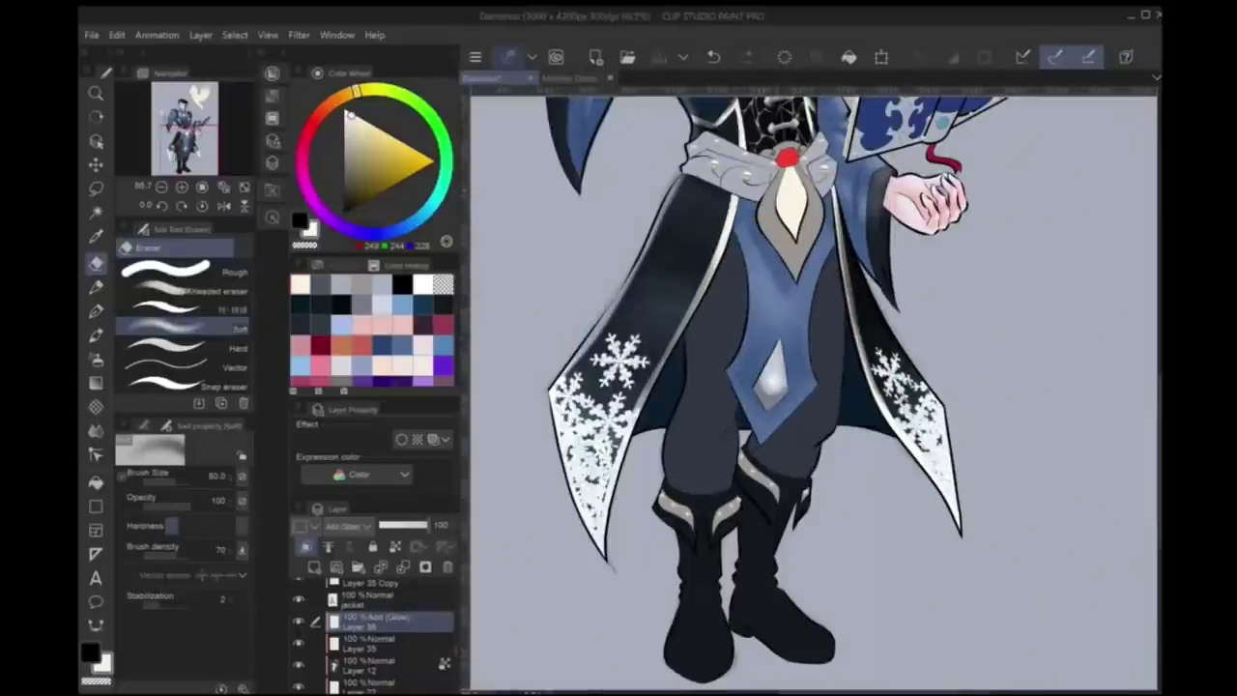
scroll(773, 290, "down", 3)
scroll(773, 289, "up", 3)
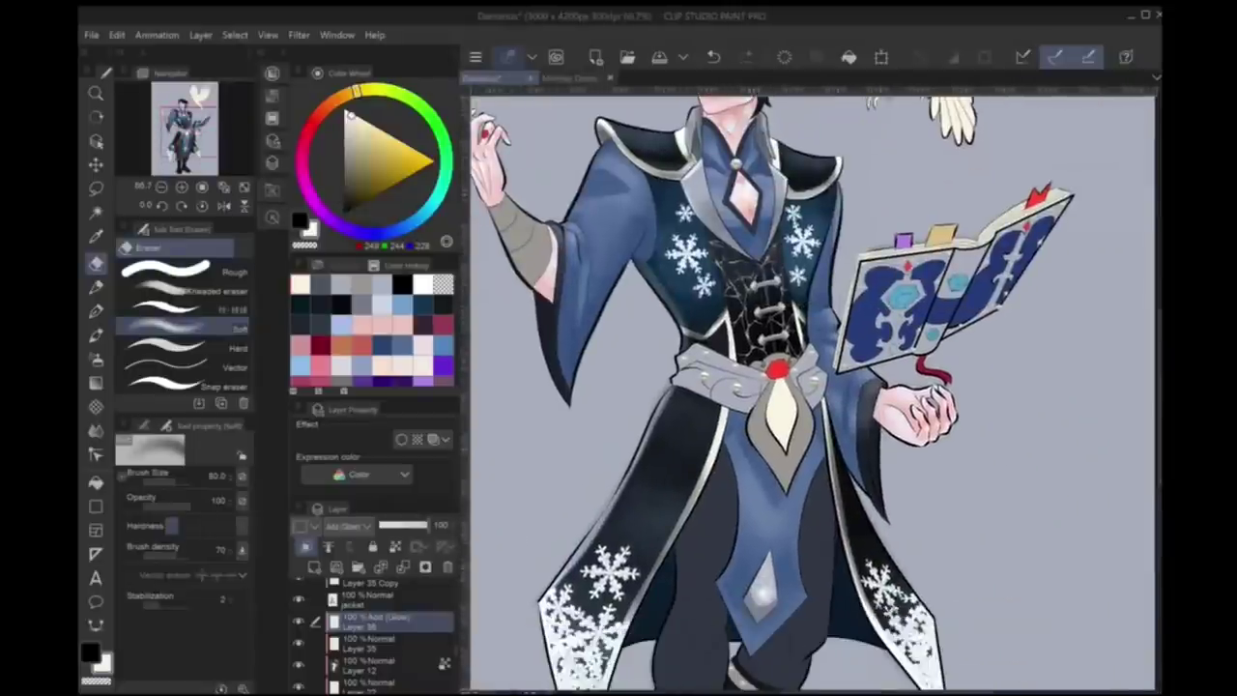
scroll(812, 387, "up", 1)
scroll(812, 387, "down", 3)
scroll(812, 387, "up", 4)
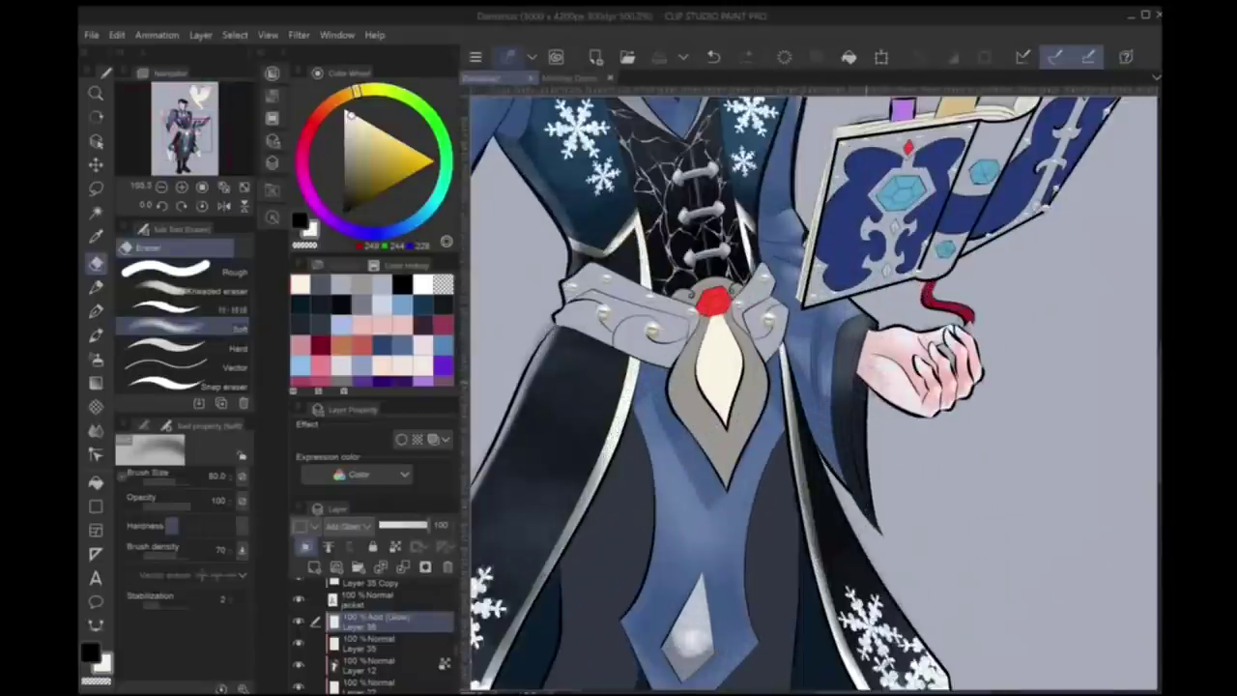
scroll(376, 633, "down", 6)
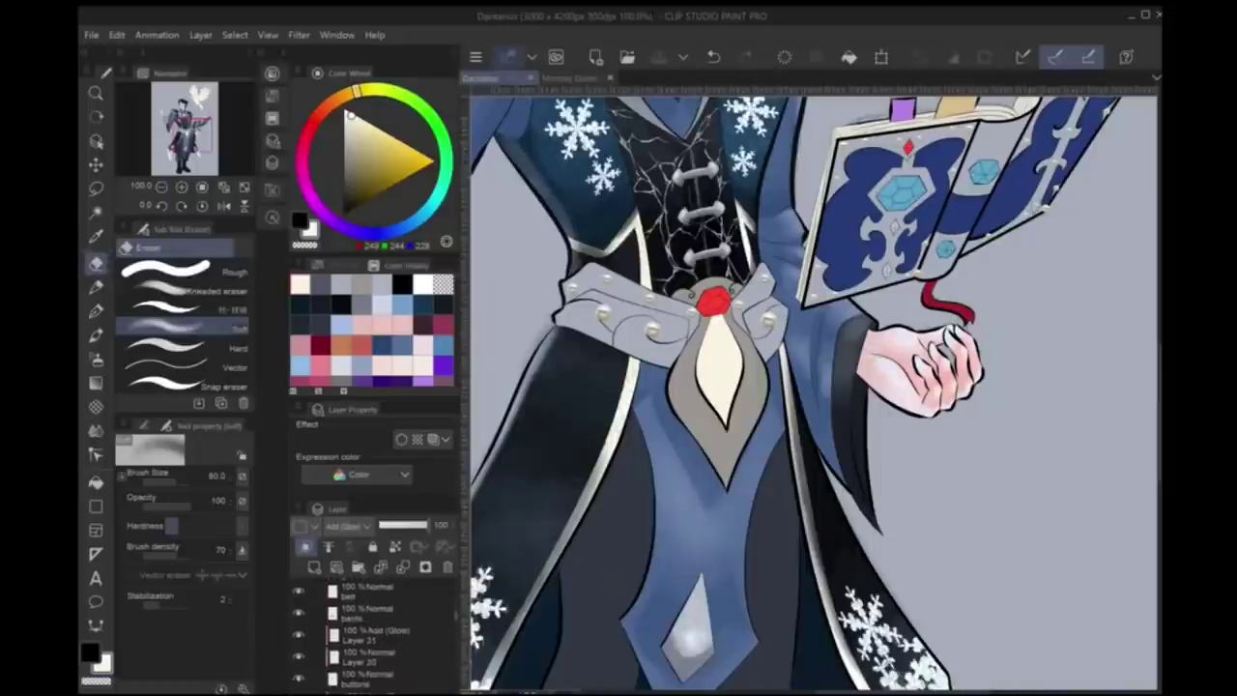
scroll(812, 387, "up", 5)
scroll(377, 633, "up", 4)
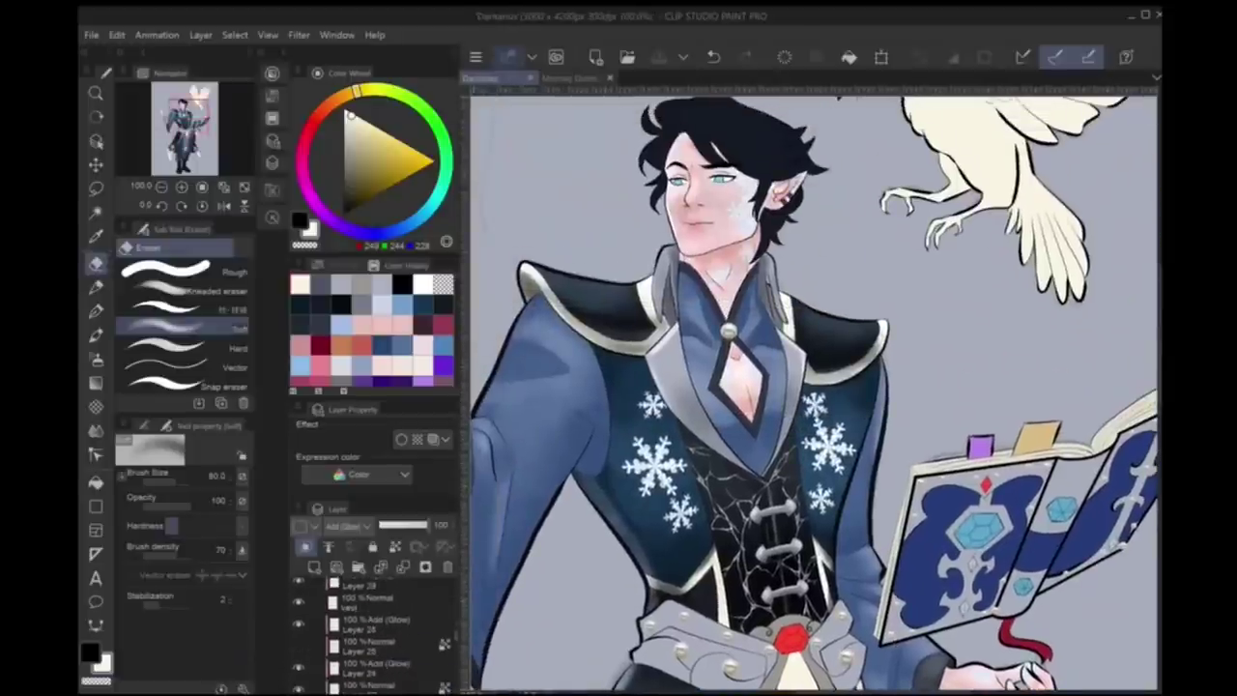
- Airbrush soft highlights on both sides of the grey collar on the Add (Glow) Layer 24, using the Soft airbrush
scroll(377, 633, "down", 1)
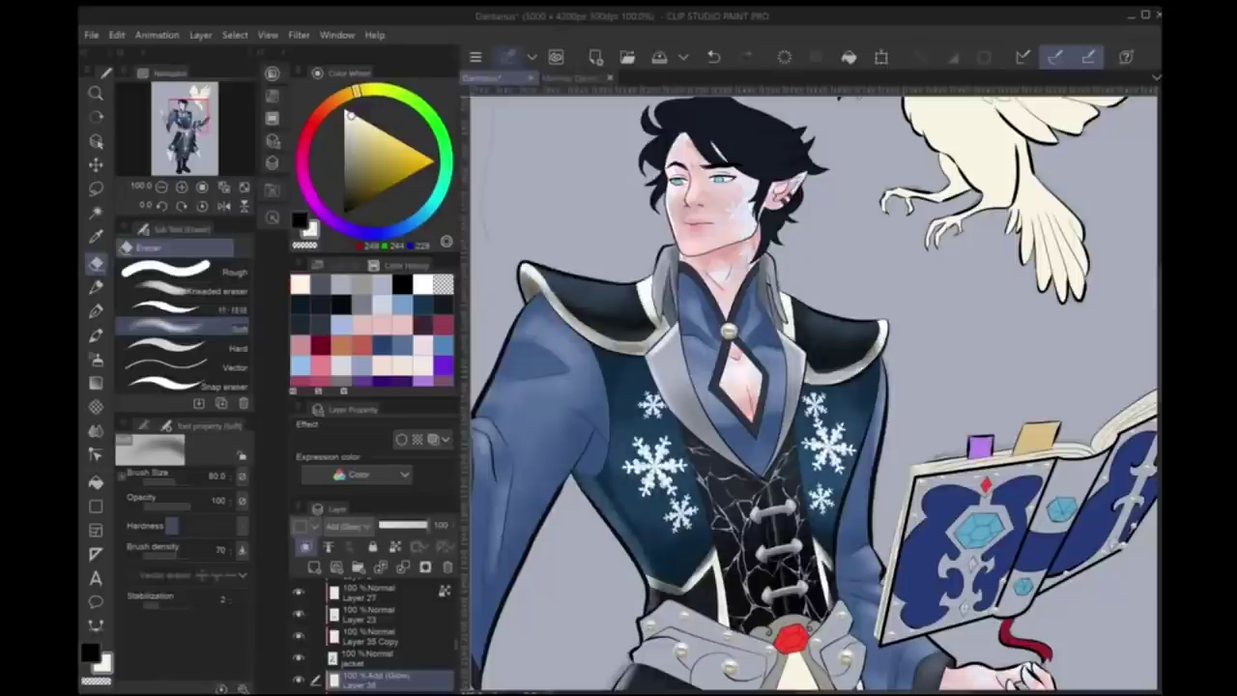
scroll(377, 633, "down", 1)
left_click(377, 646)
scroll(811, 387, "up", 4)
key("b")
key("b")
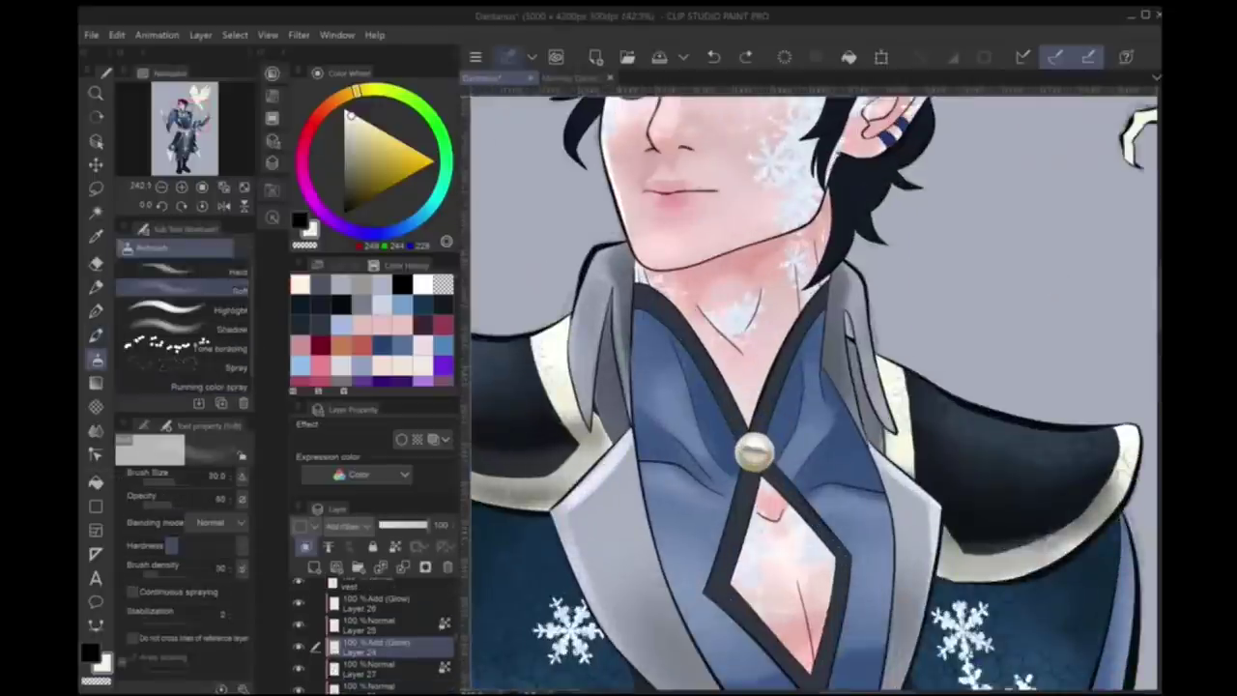
left_click_drag(598, 263, 576, 387)
mouse_move(851, 275)
left_mouse_down()
mouse_move(874, 396)
mouse_move(860, 324)
left_mouse_up()
scroll(860, 329, "down", 2)
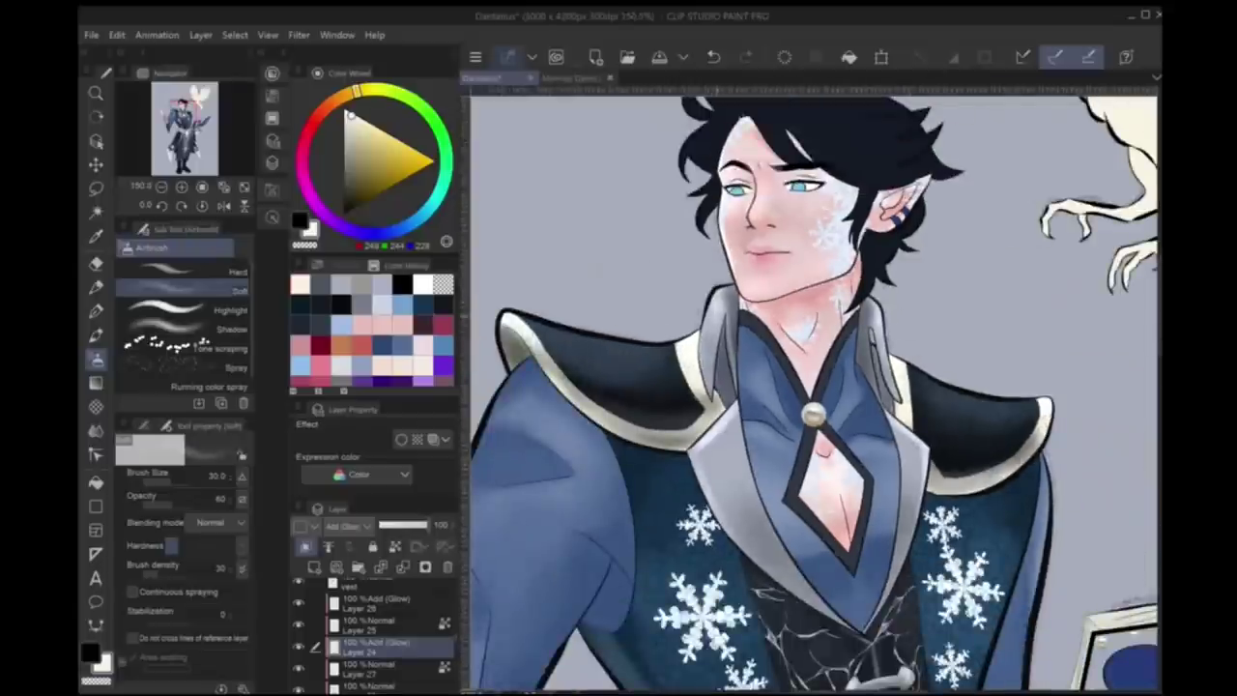
- Add a layer above the pants layer and paint dark blue shadows on the trousers with a size 70 brush
scroll(377, 628, "down", 3)
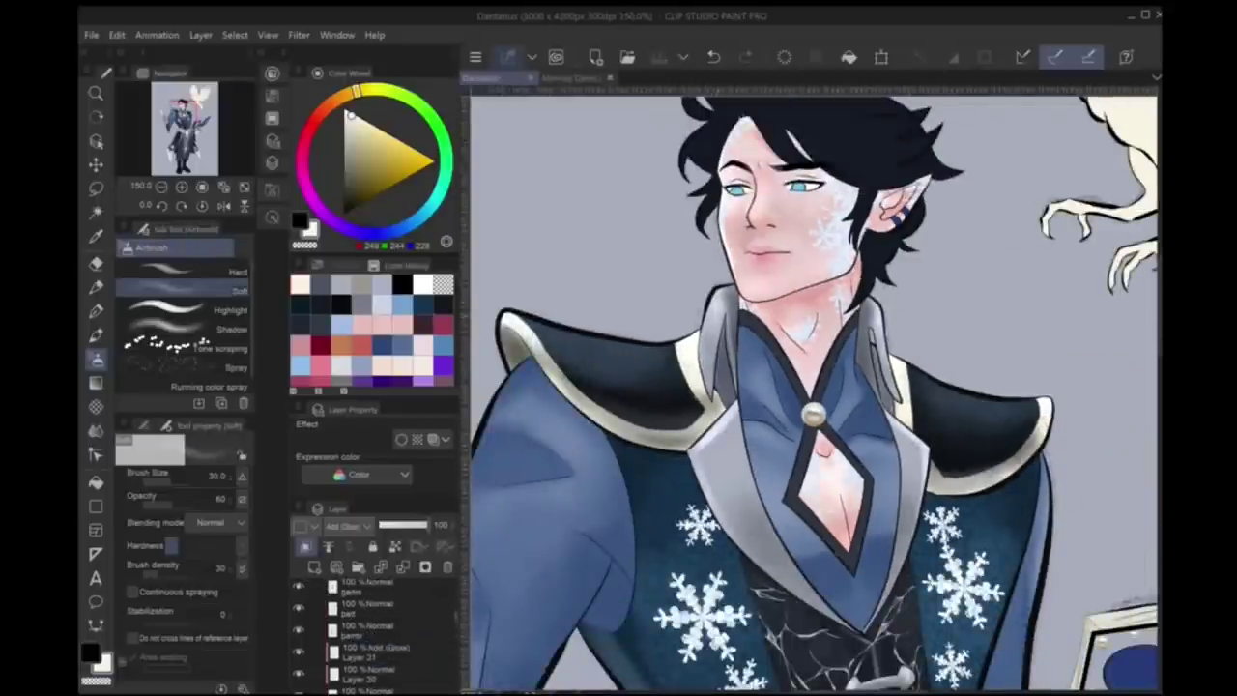
left_click(377, 630)
scroll(812, 387, "down", 2)
key("b")
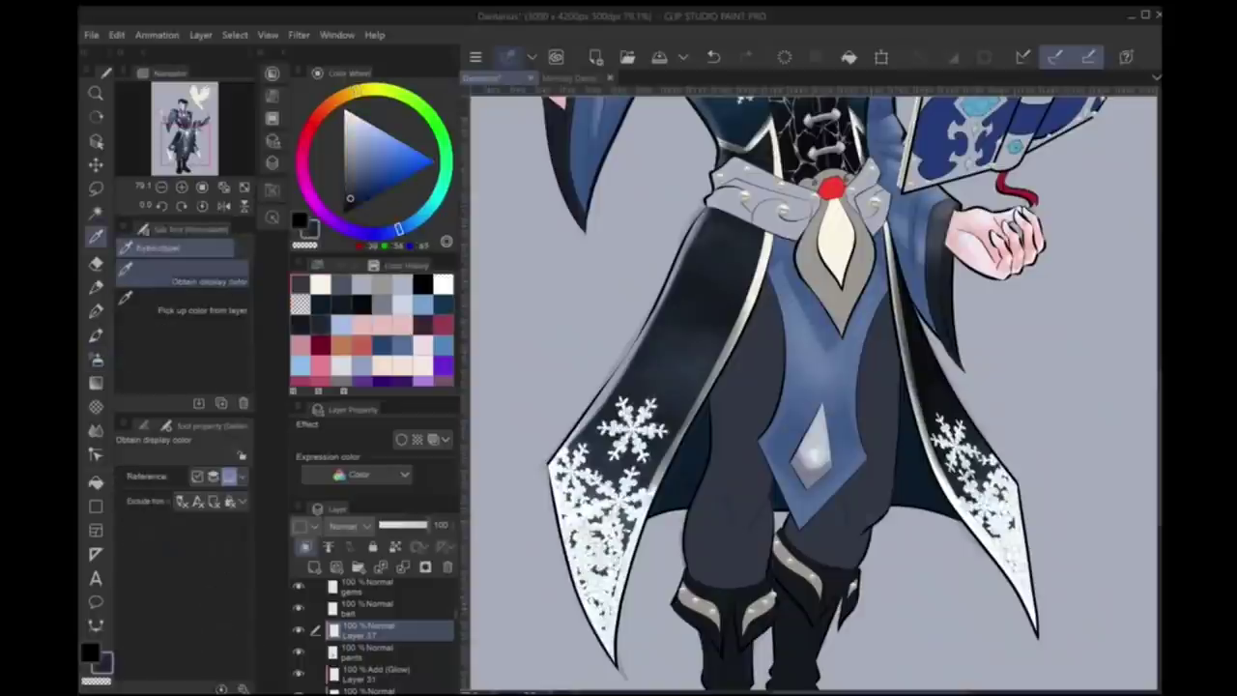
key("b")
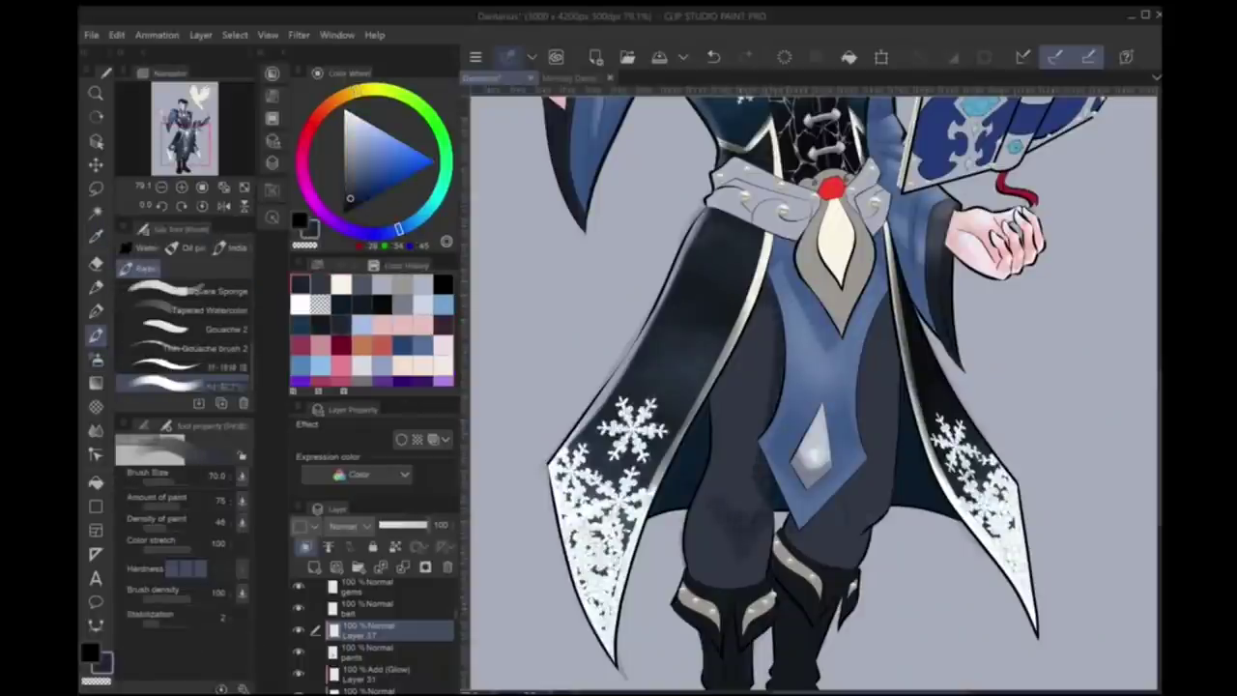
left_click_drag(783, 520, 792, 537)
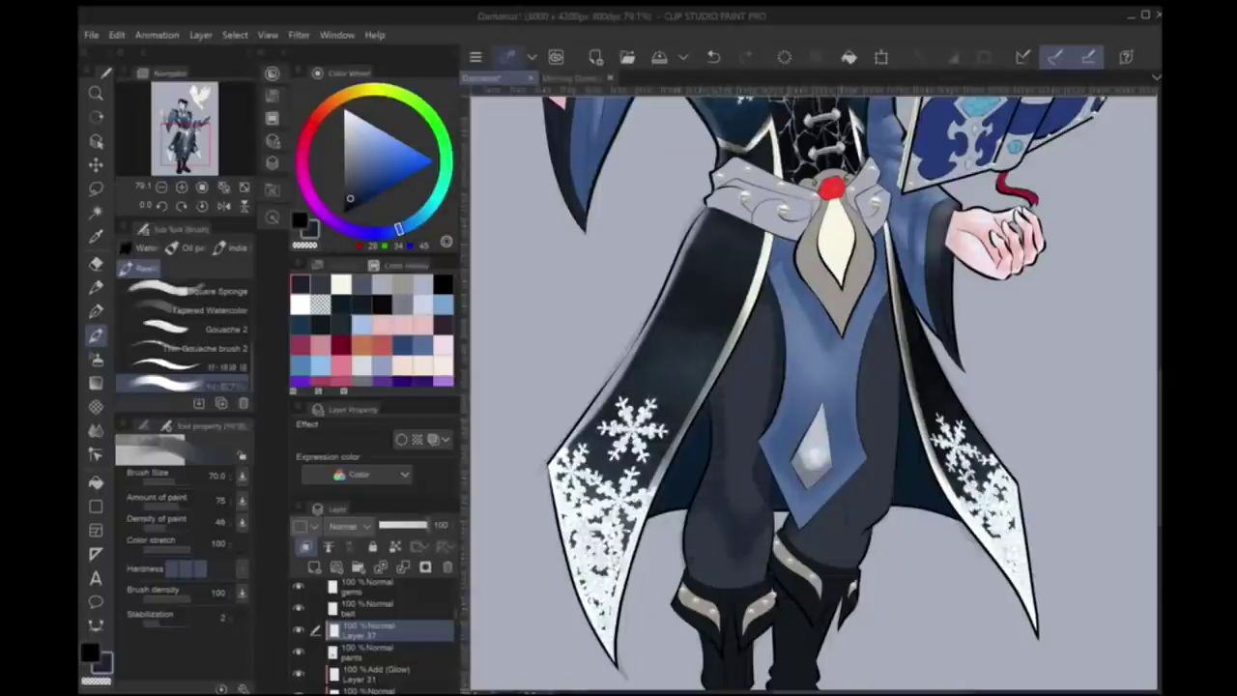
mouse_move(812, 387)
left_mouse_down()
mouse_move(741, 409)
mouse_move(816, 323)
left_mouse_up()
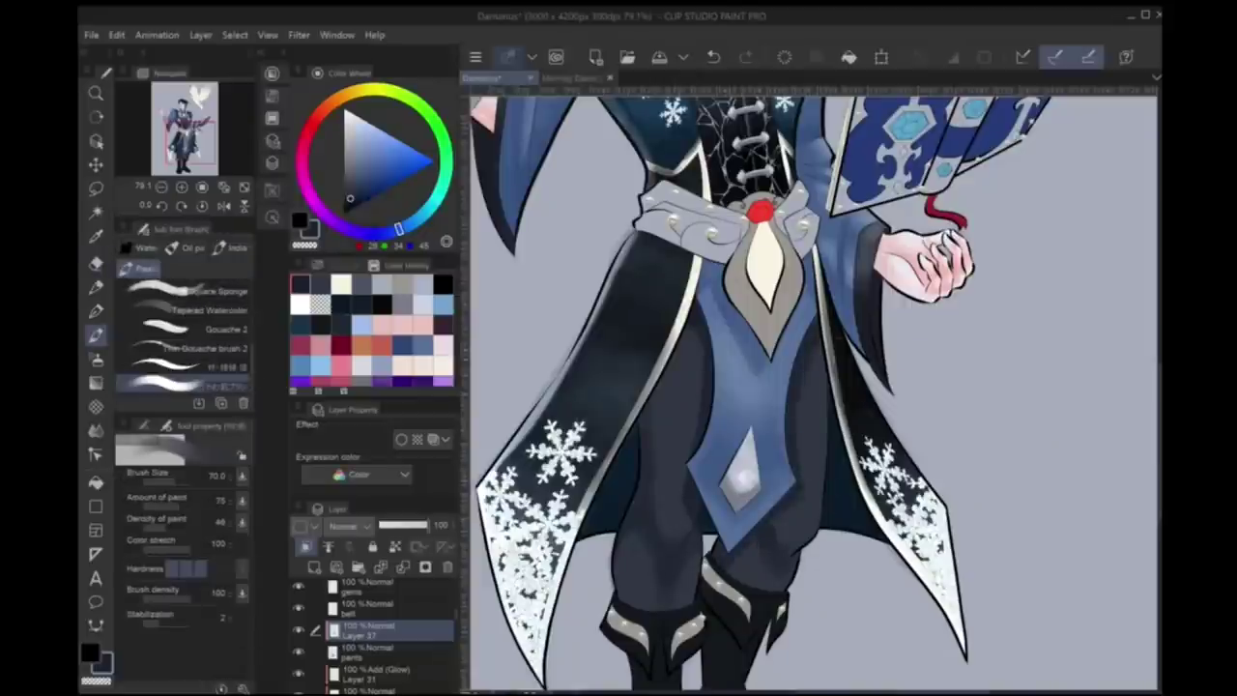
- Smooth the painted shadows on both trouser legs with the Blend tool at size 70
scroll(812, 386, "down", 3)
scroll(812, 386, "up", 4)
key("j")
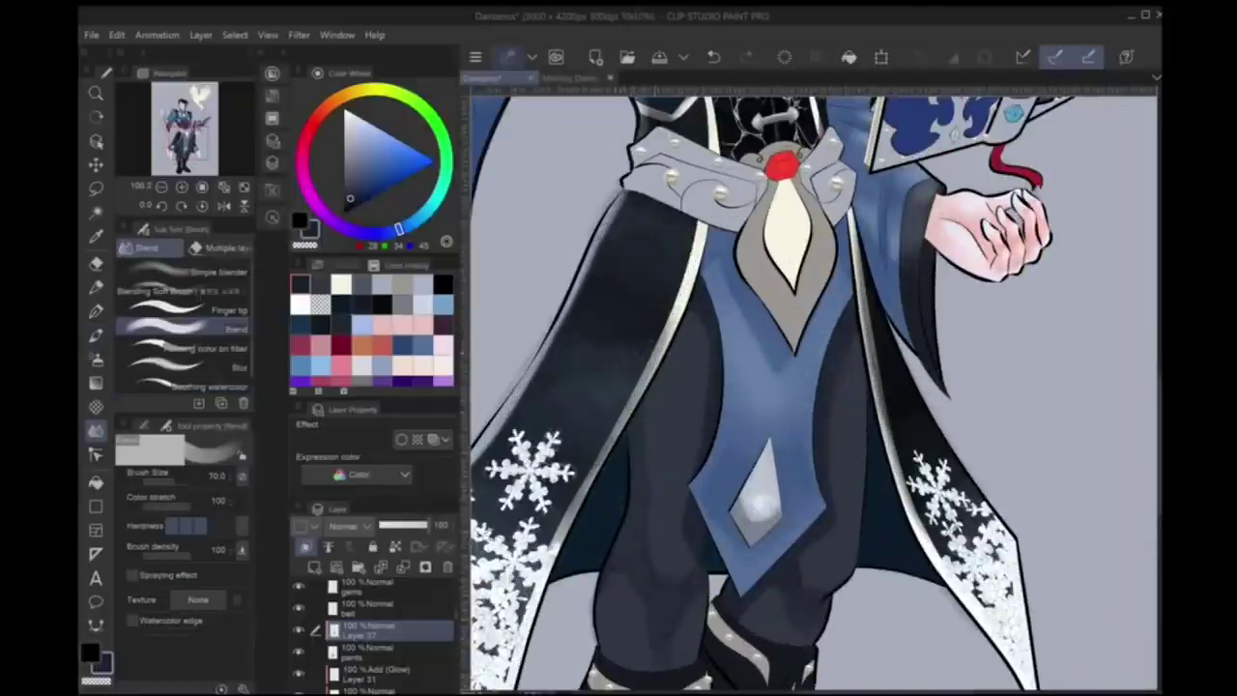
scroll(812, 387, "up", 1)
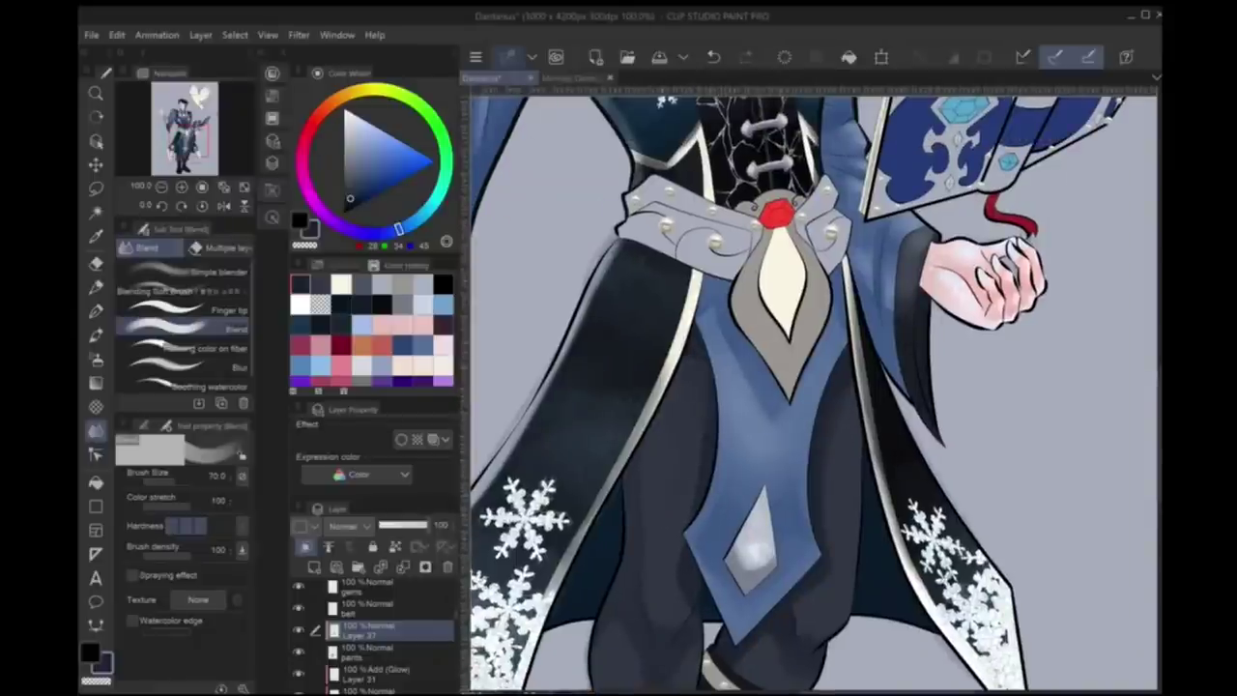
scroll(812, 387, "right", 1)
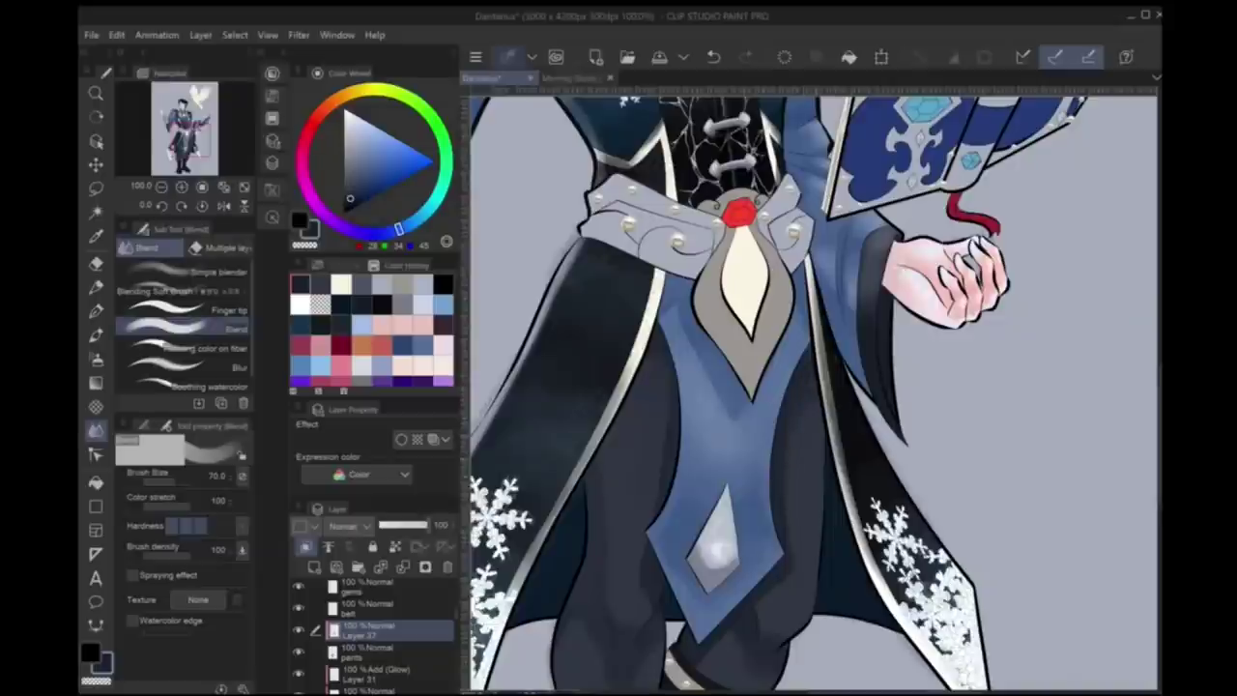
scroll(812, 387, "down", 1)
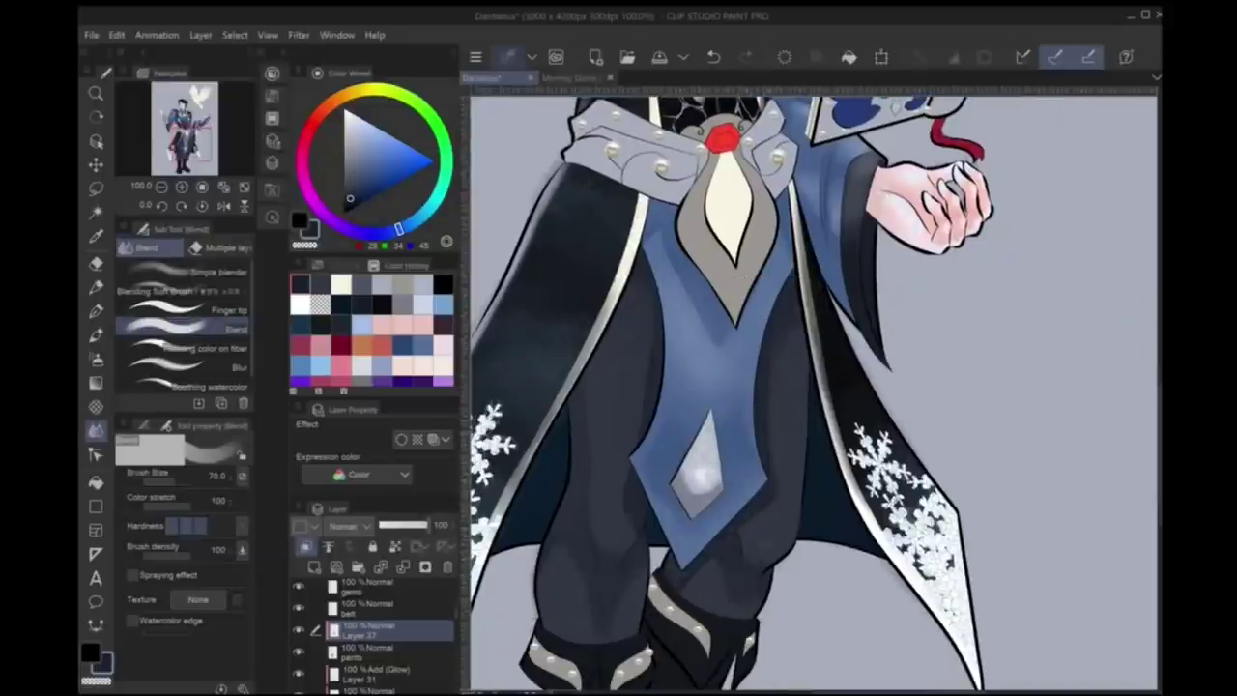
scroll(812, 387, "down", 3)
scroll(812, 387, "up", 3)
scroll(812, 387, "up", 2)
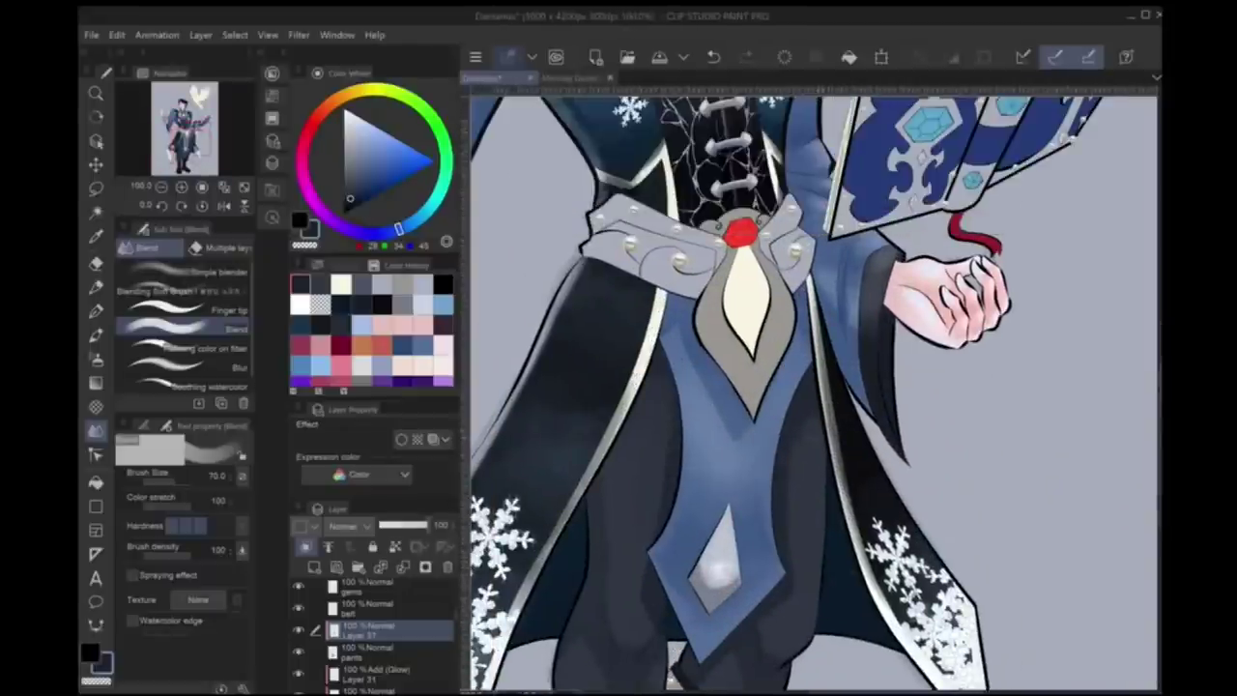
scroll(812, 386, "down", 3)
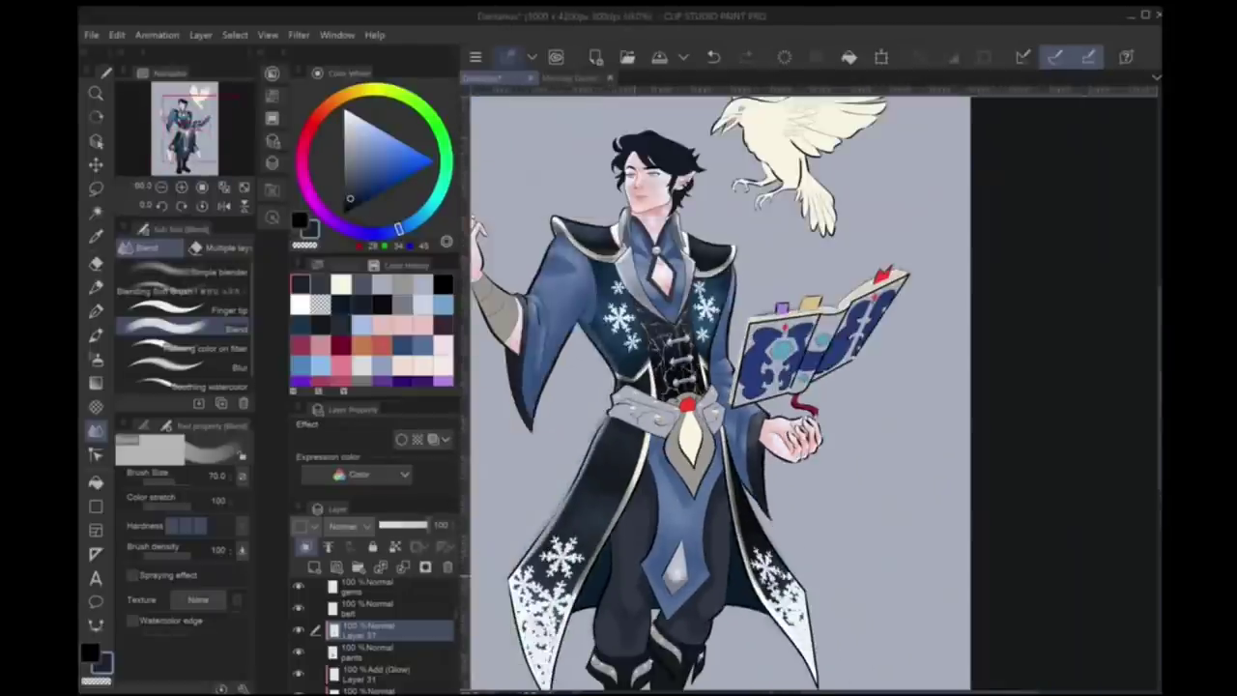
scroll(812, 386, "up", 3)
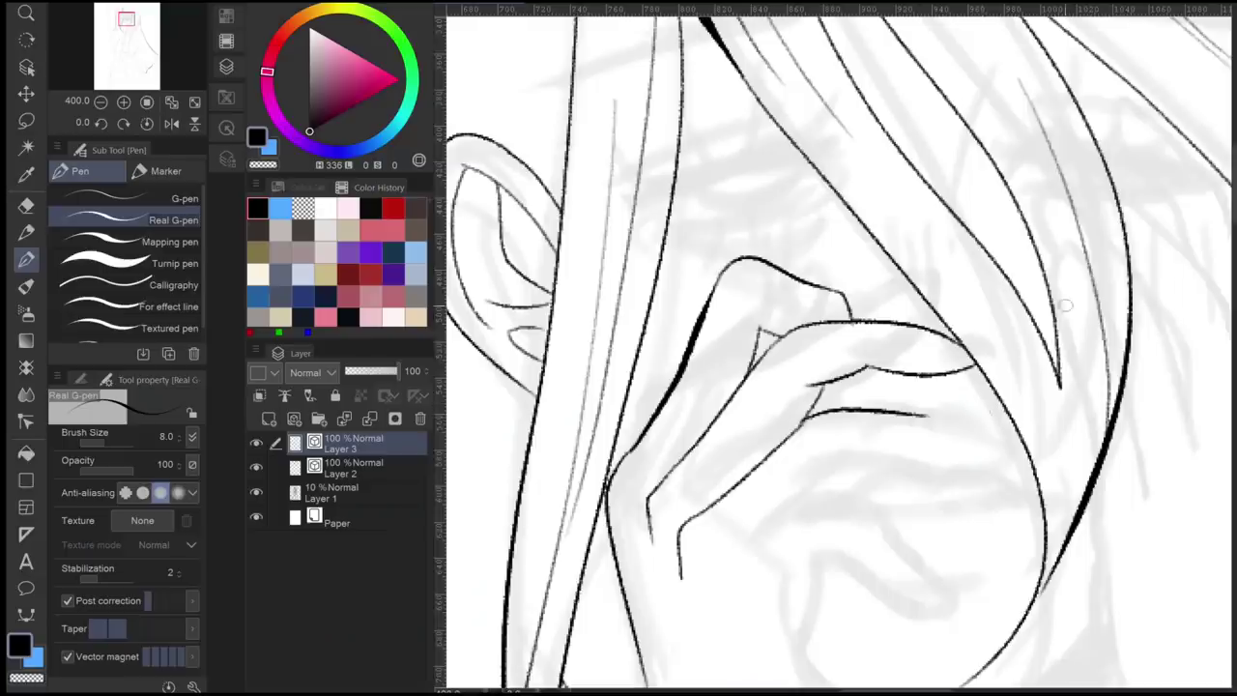
- Undo the last finger strokes and re-ink the second finger of the hand over the face with the size 8 Real G-pen
key("ctrl+z")
key("ctrl+z")
key("ctrl+z")
key("ctrl+z")
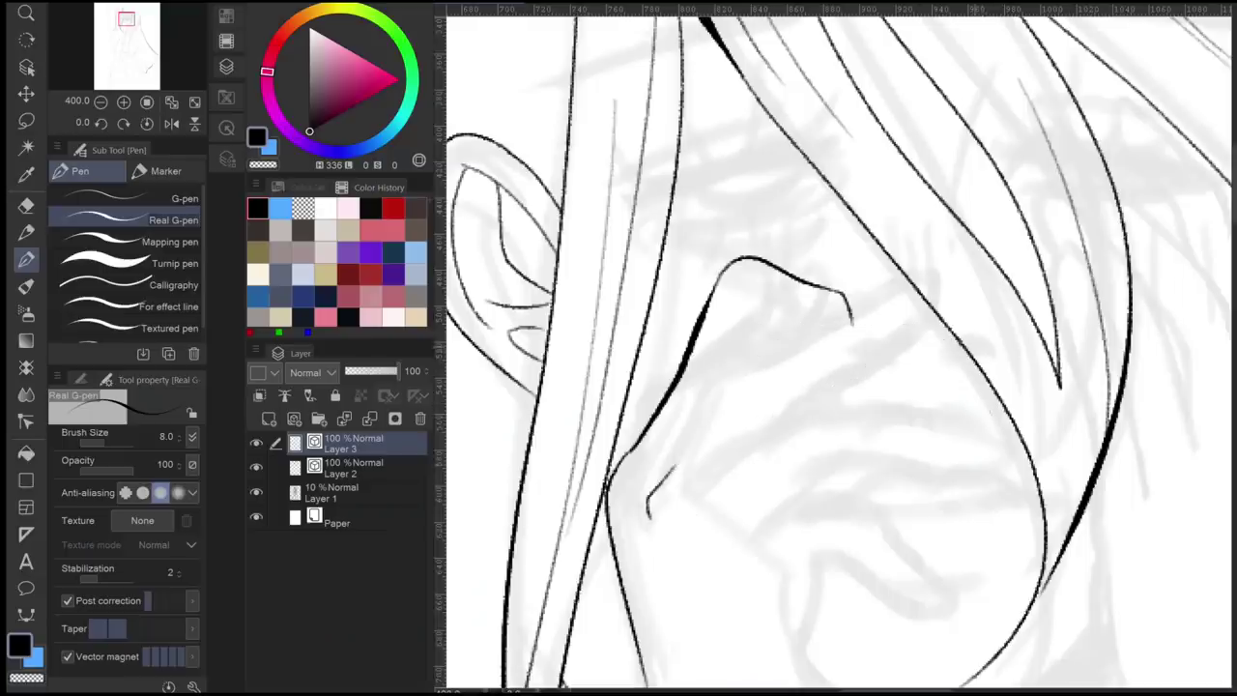
mouse_move(650, 512)
left_mouse_down()
mouse_move(856, 321)
mouse_move(959, 302)
left_mouse_up()
scroll(959, 302, "down", 3)
scroll(958, 302, "up", 4)
scroll(861, 337, "down", 2)
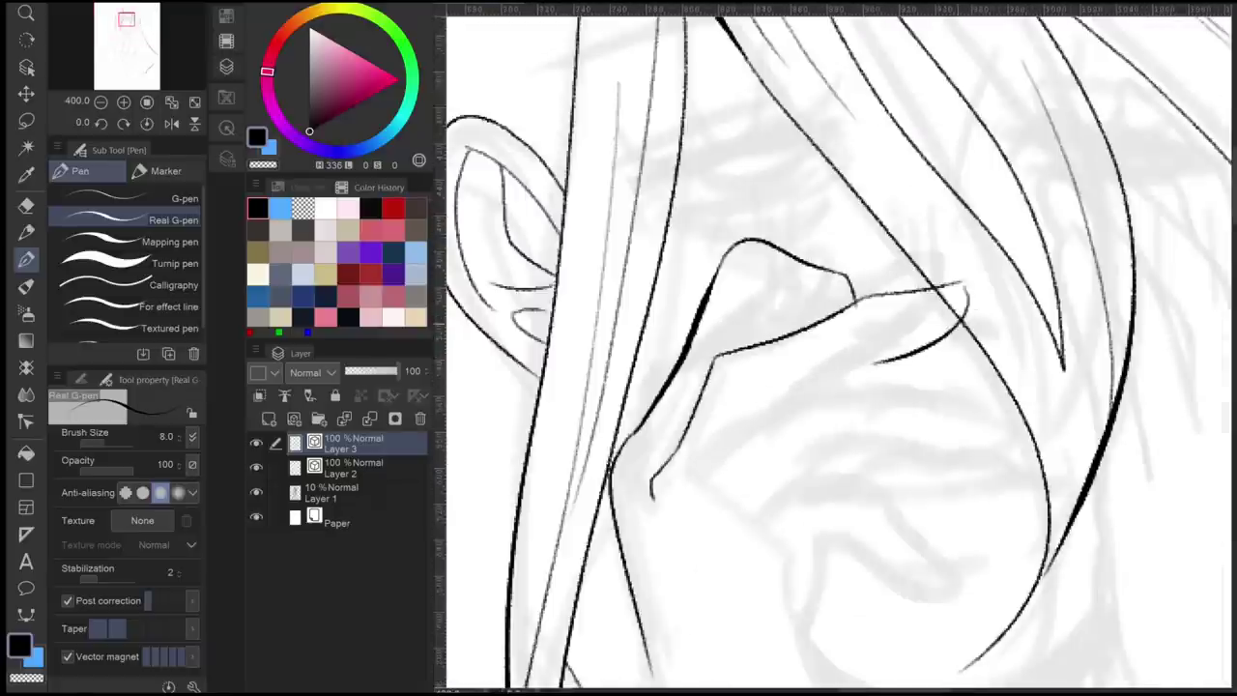
- Close the second finger's tip and ink the third finger below it, redoing misdrawn strokes and erasing the overlapping line
mouse_move(963, 304)
left_mouse_down()
mouse_move(754, 404)
mouse_move(691, 495)
mouse_move(710, 441)
mouse_move(795, 331)
mouse_move(964, 361)
left_mouse_up()
scroll(754, 404, "down", 2)
scroll(754, 404, "up", 2)
key("ctrl+z")
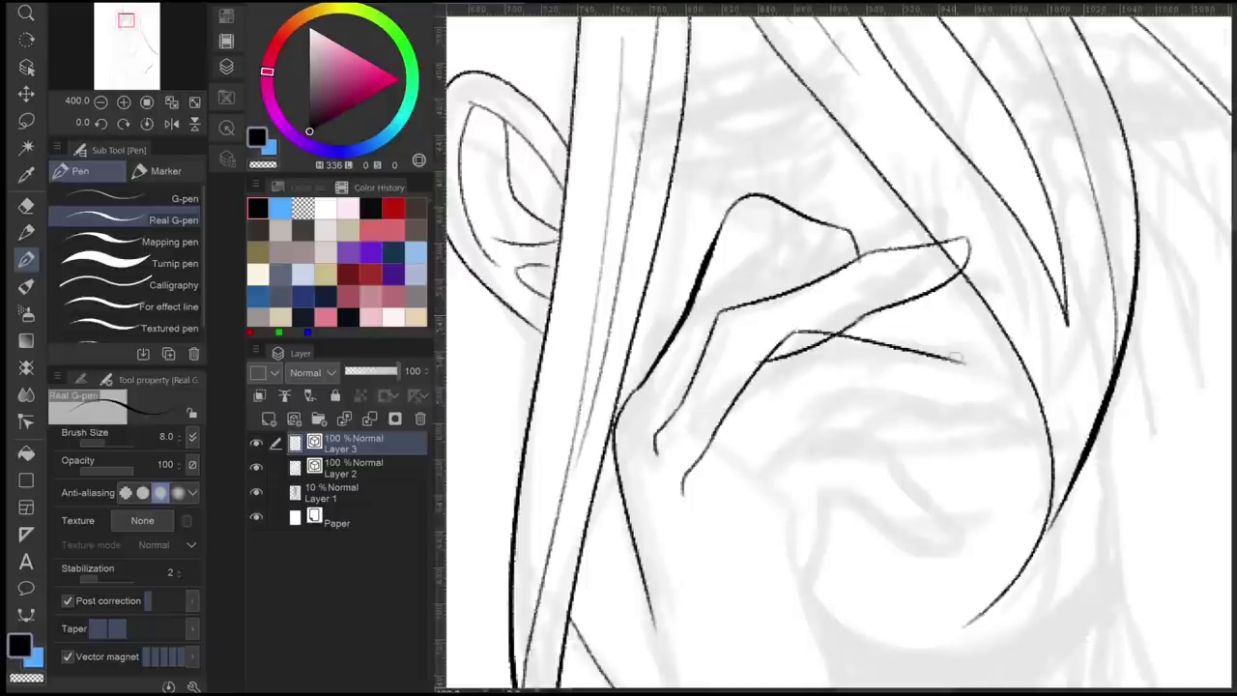
key("ctrl+z")
left_click_drag(988, 415, 901, 385)
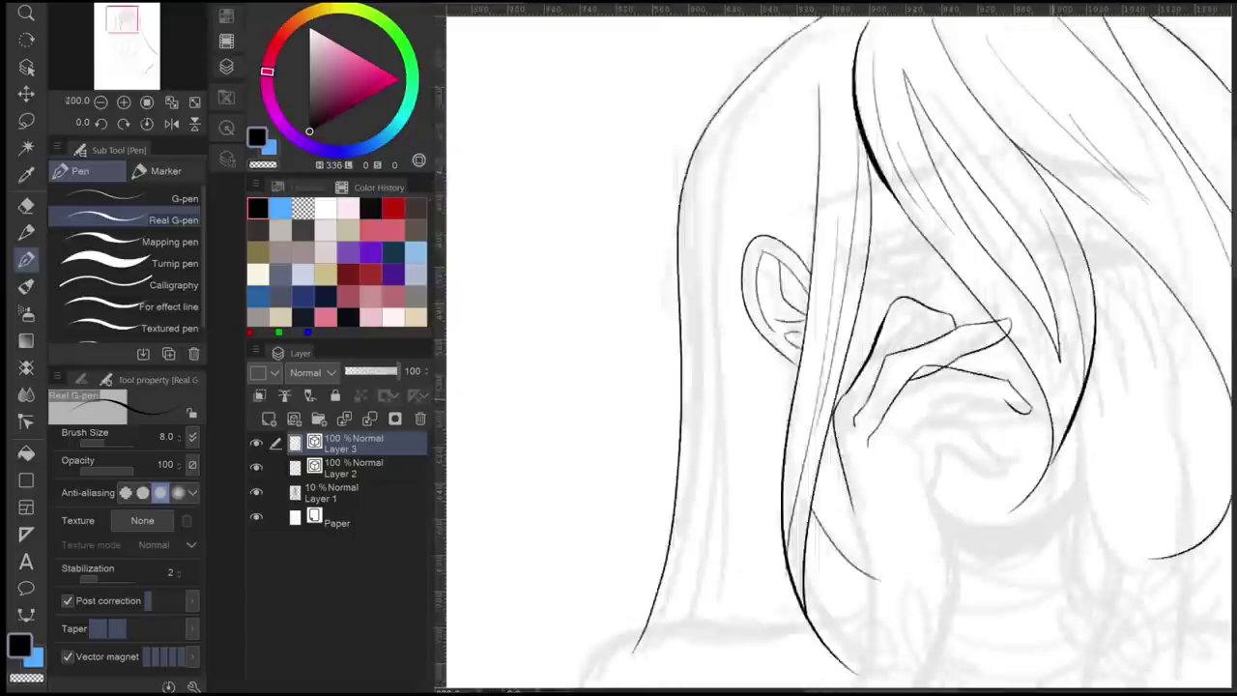
key("ctrl+z")
key("ctrl+z")
mouse_move(988, 358)
left_mouse_down()
mouse_move(875, 399)
mouse_move(859, 386)
mouse_move(768, 483)
left_mouse_up()
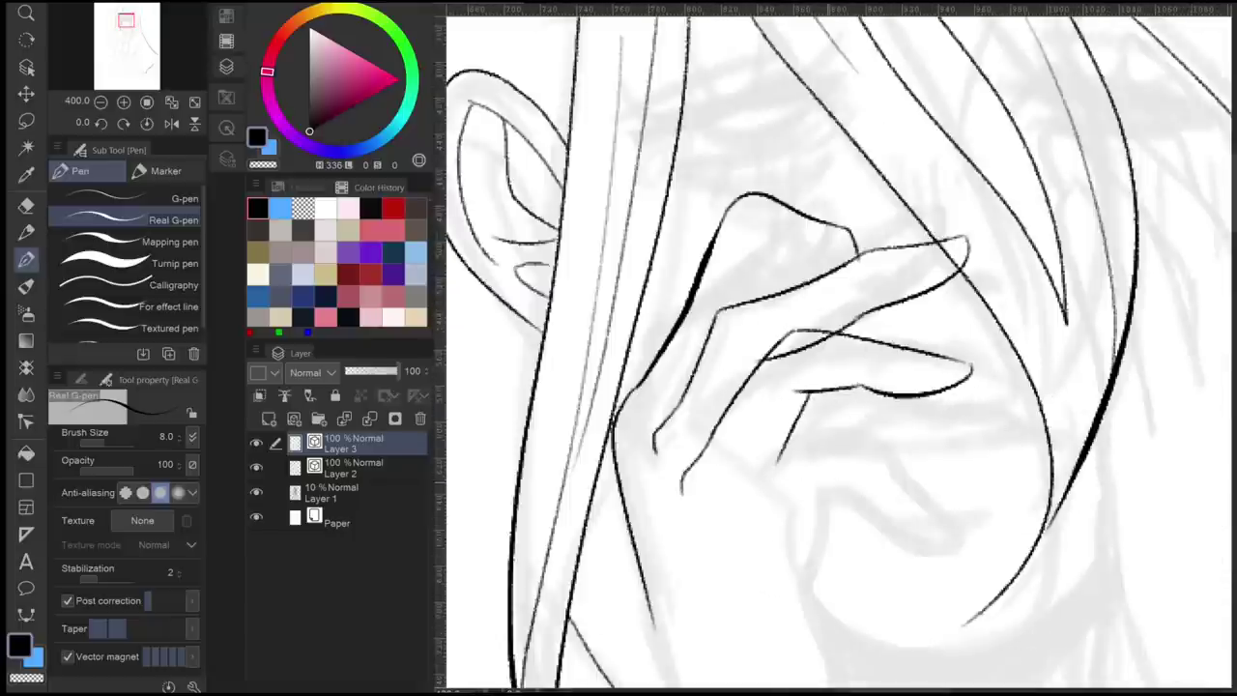
key("e")
key("p")
- Ink the little finger and the palm edge beneath the other fingers, and trim overlapping line ends with the Rough eraser
scroll(728, 470, "down", 2)
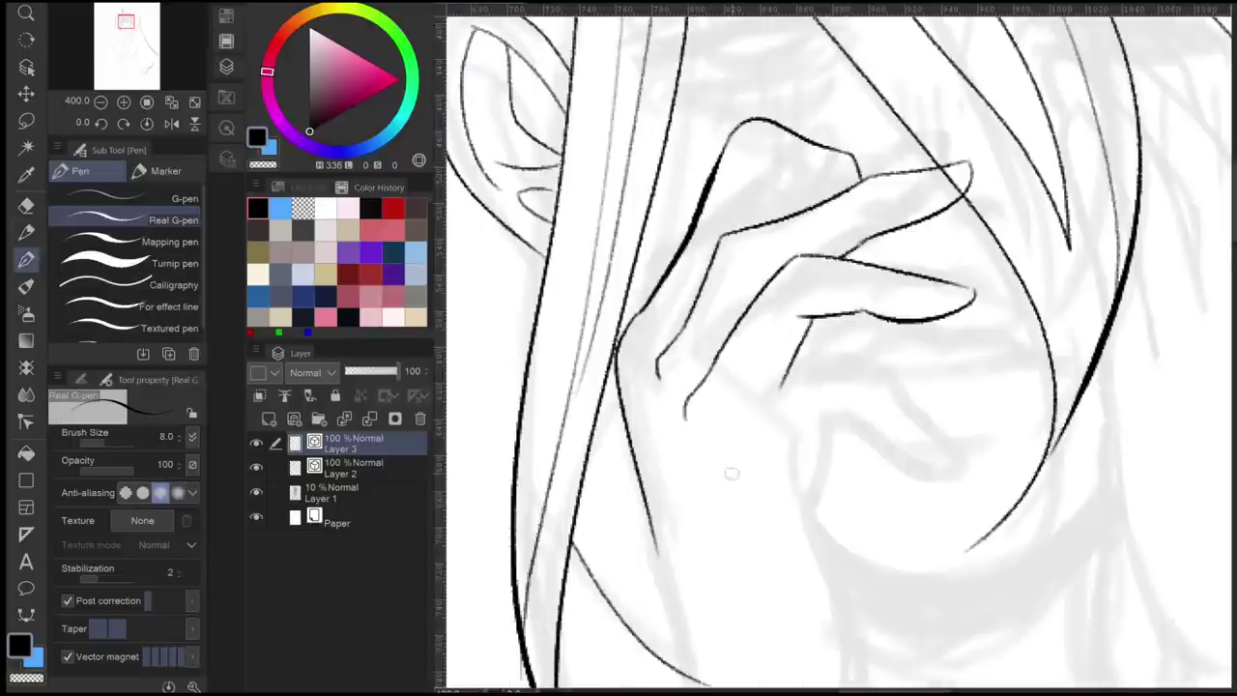
mouse_move(725, 474)
left_mouse_down()
mouse_move(870, 356)
mouse_move(942, 469)
mouse_move(965, 475)
mouse_move(829, 423)
mouse_move(808, 533)
left_mouse_up()
key("e")
scroll(841, 348, "down", 3)
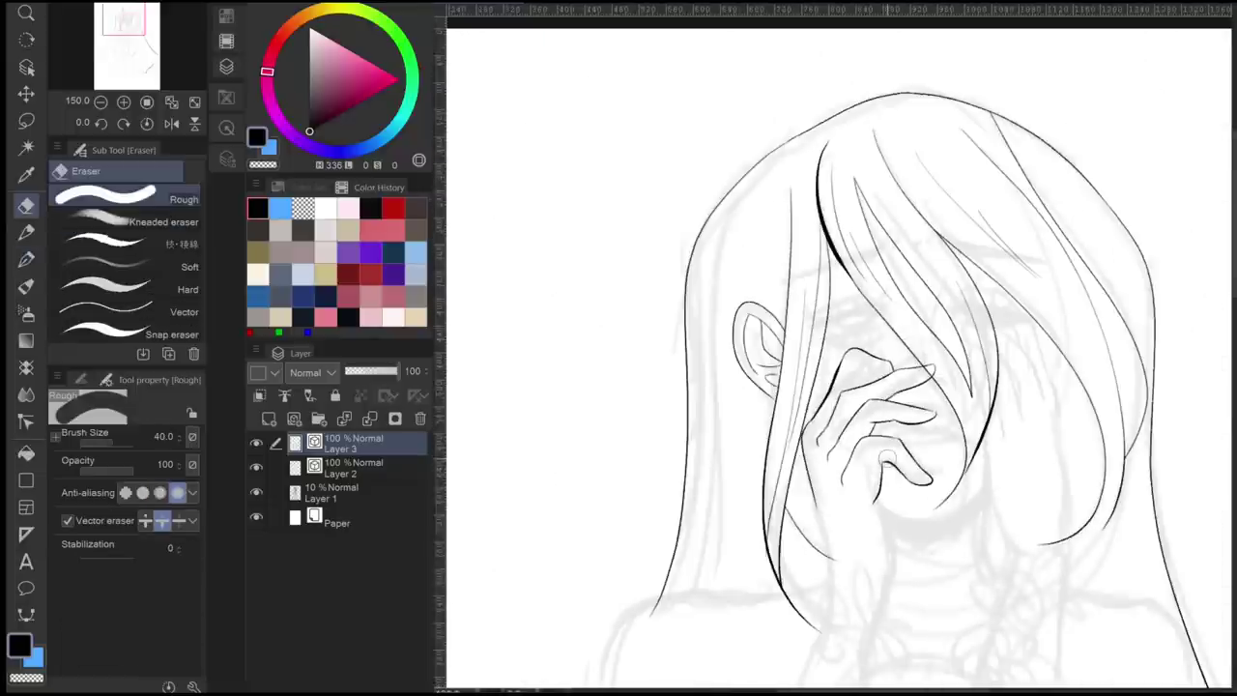
- Remove the old outline of the topmost finger on the hand covering the face
scroll(918, 193, "up", 3)
scroll(919, 193, "up", 2)
key("p")
left_click_drag(756, 333, 897, 298)
key("e")
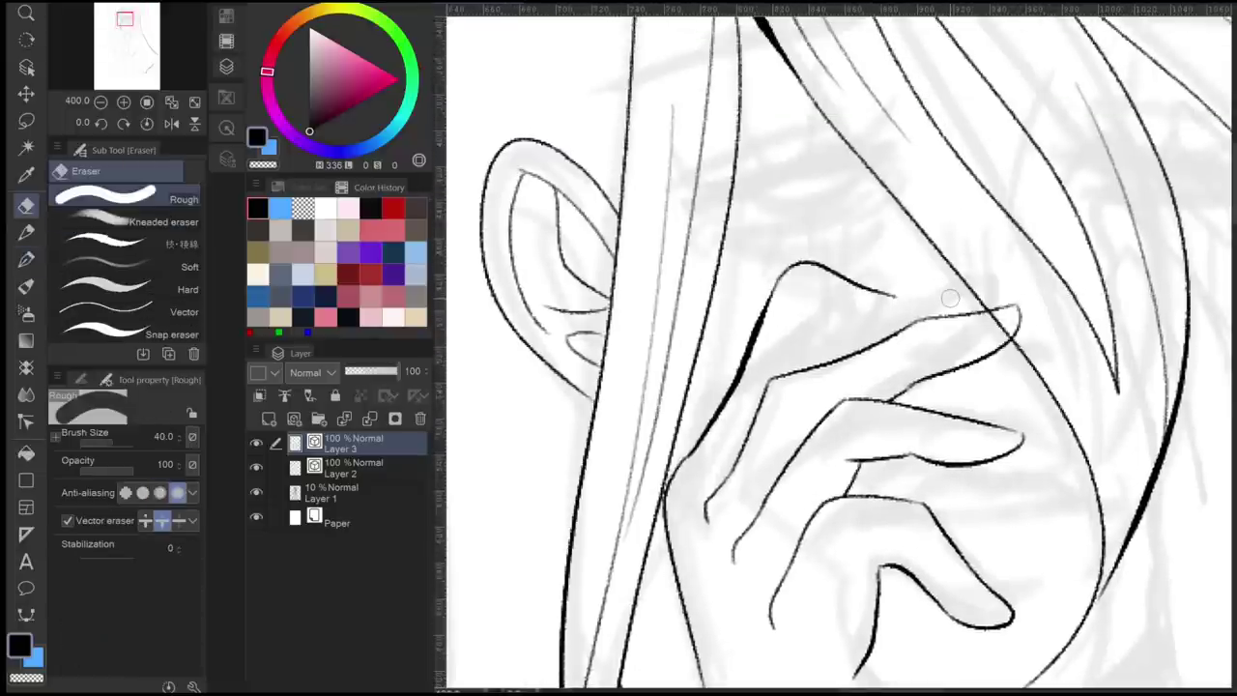
key("ctrl+z")
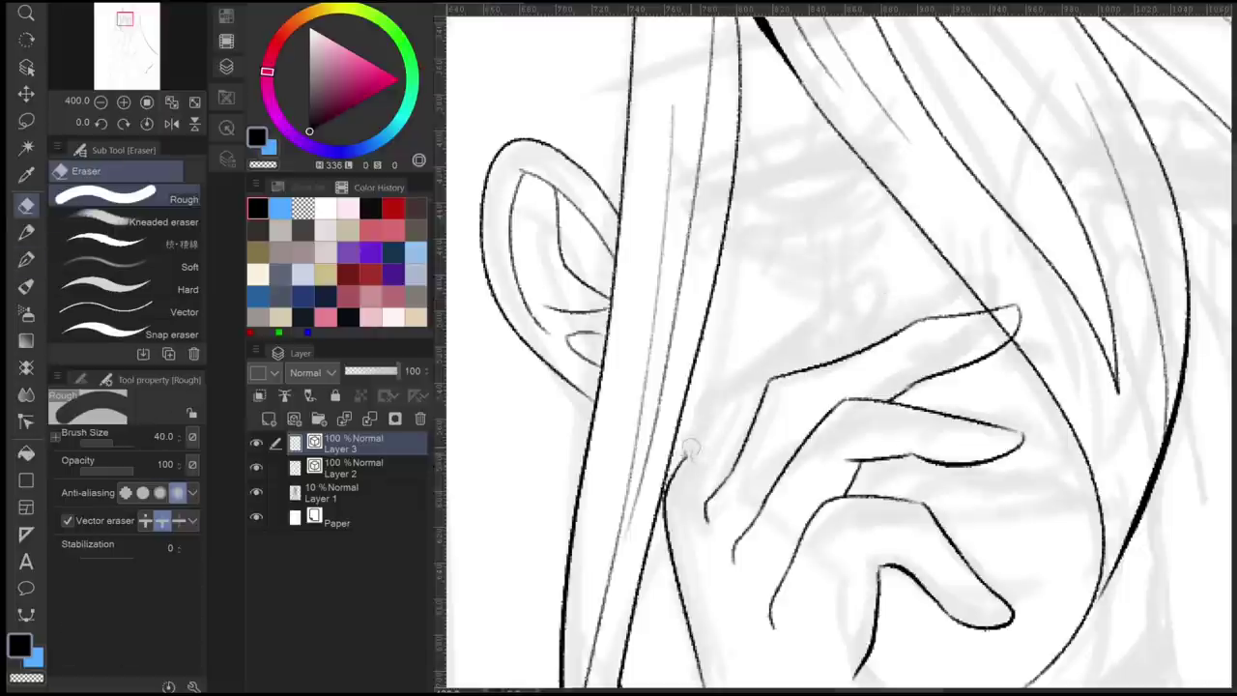
- Re-ink the topmost finger's outline with the Real G-pen, undoing weak strokes and trimming where it meets the next finger
key("p")
mouse_move(727, 364)
left_mouse_down()
mouse_move(730, 391)
mouse_move(908, 280)
left_mouse_up()
key("ctrl+z")
left_click_drag(725, 353, 916, 276)
key("ctrl+z")
mouse_move(830, 282)
left_mouse_down()
mouse_move(909, 275)
mouse_move(802, 365)
left_mouse_up()
key("e")
key("p")
- Rework the strokes of the little finger and the palm edge below it, undoing the ones that miss the sketch
scroll(771, 448, "down", 3)
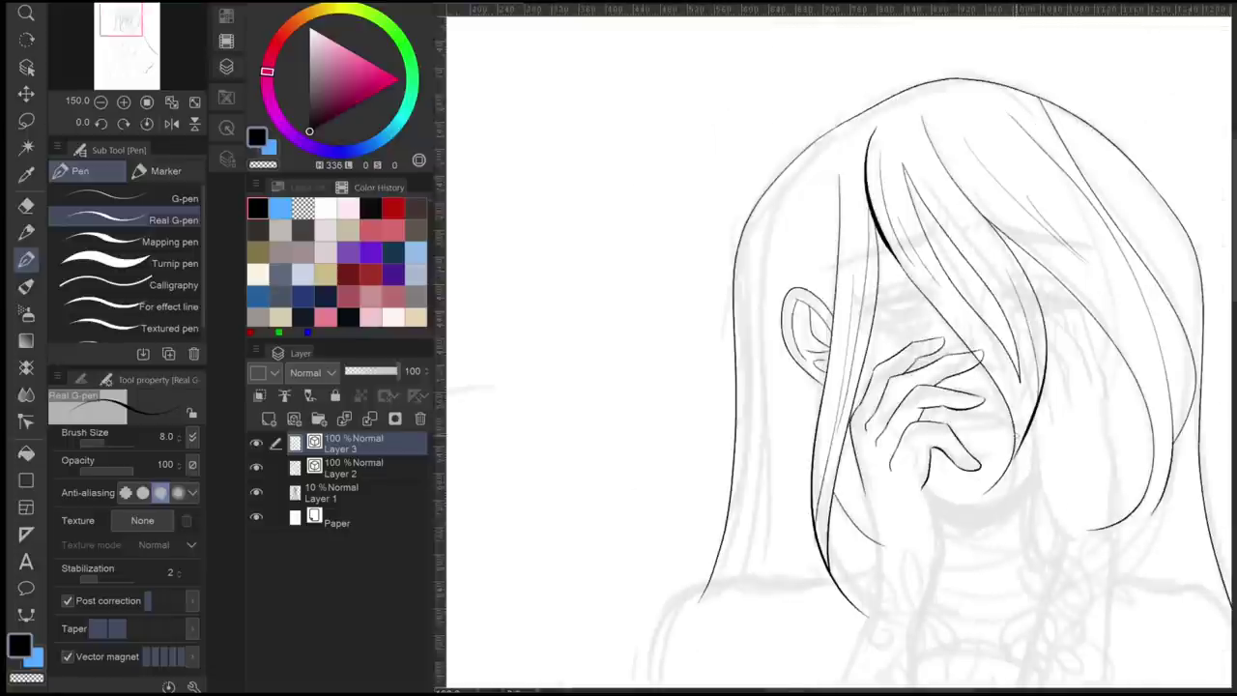
scroll(771, 448, "up", 3)
key("ctrl+z")
mouse_move(754, 397)
left_mouse_down()
mouse_move(849, 404)
mouse_move(863, 473)
mouse_move(847, 526)
left_mouse_up()
key("ctrl+z")
left_click_drag(832, 446, 855, 472)
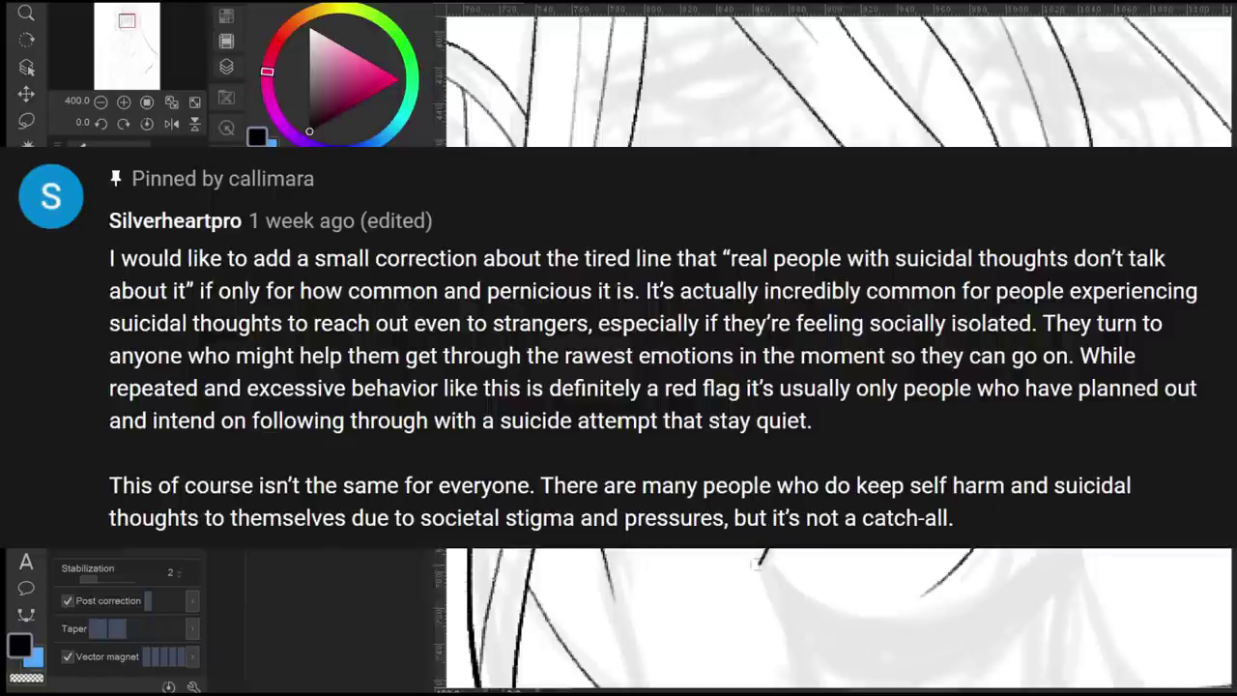
key("ctrl+z")
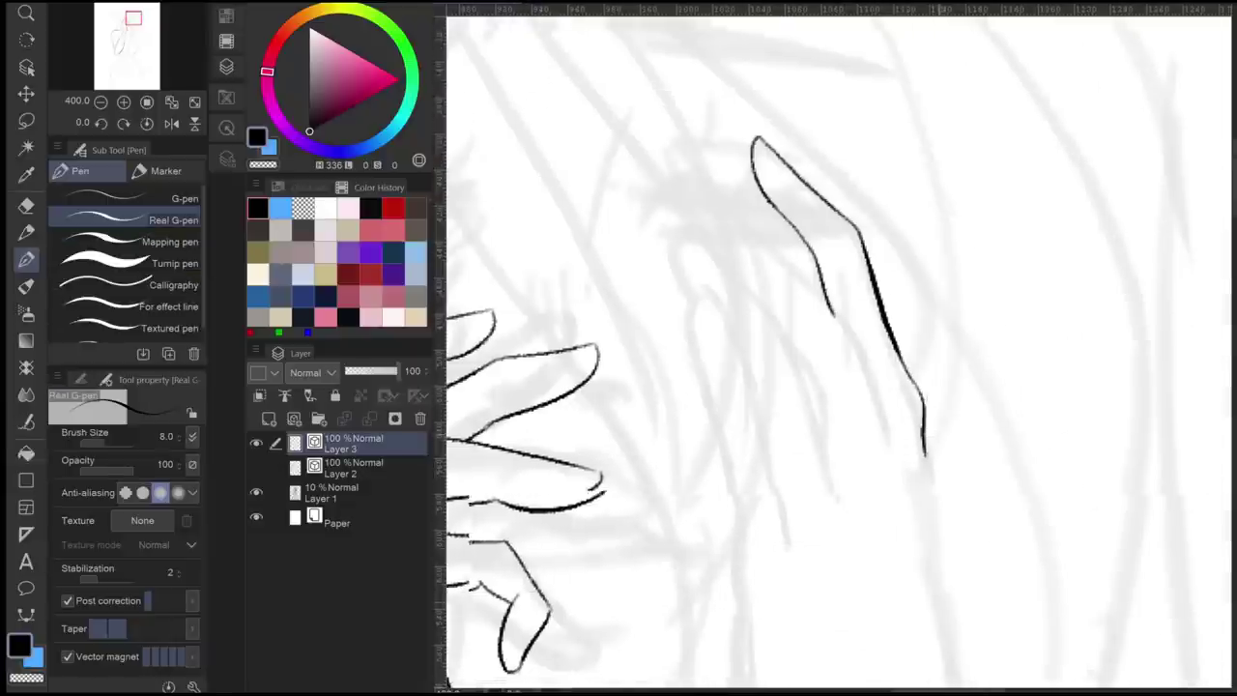
- Ink the outer edge of the second hand's wrist and the upper contour, tip and knuckle of its second finger
left_click_drag(889, 281, 919, 676)
left_click_drag(677, 445, 816, 667)
left_click_drag(816, 308, 887, 348)
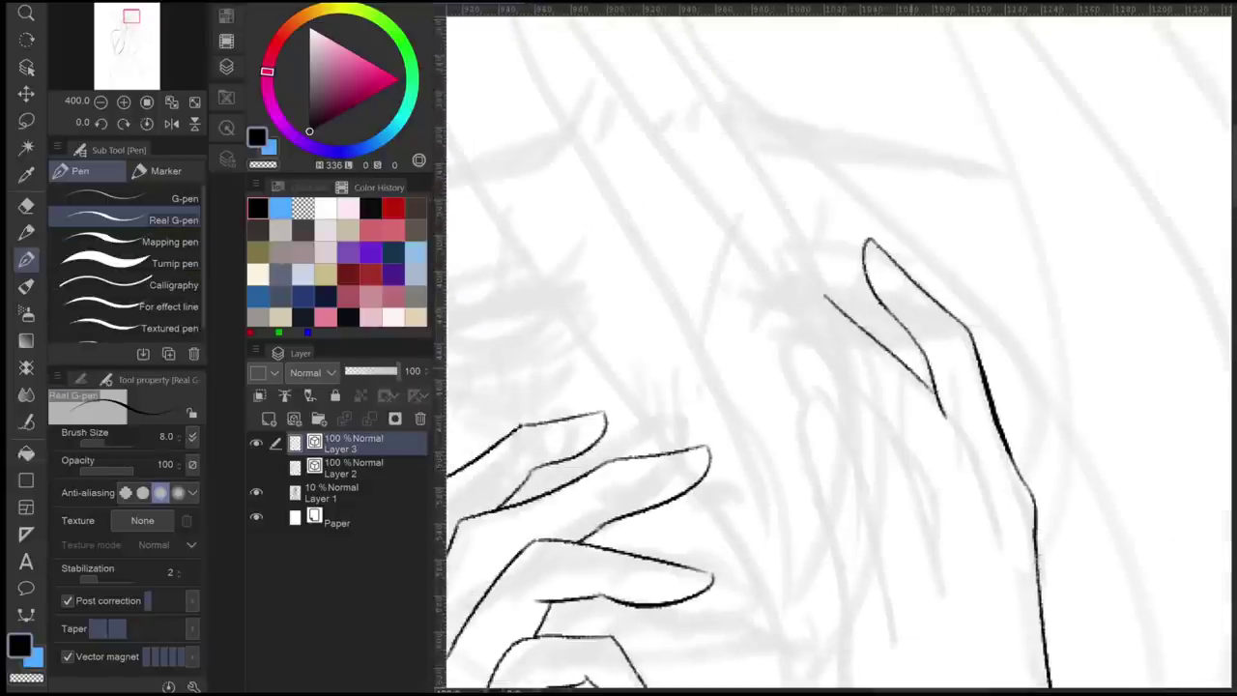
key("ctrl+z")
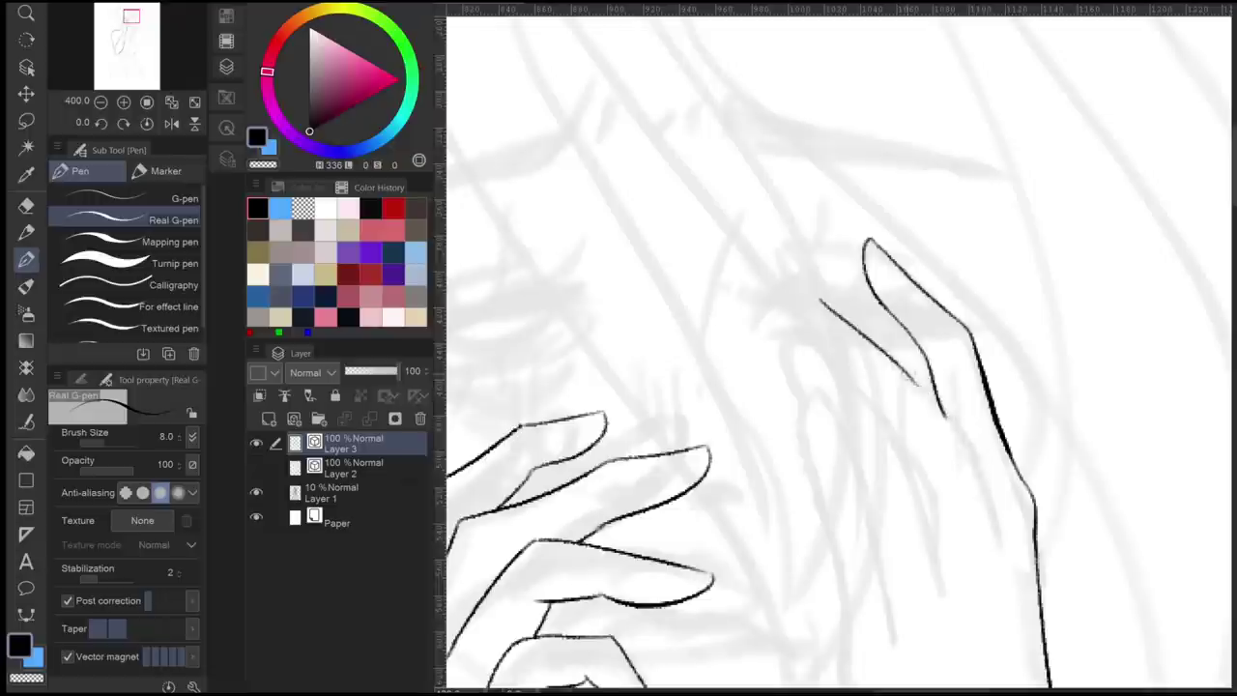
mouse_move(969, 456)
left_mouse_down()
mouse_move(931, 335)
mouse_move(989, 565)
left_mouse_up()
left_click_drag(928, 290, 966, 380)
left_click_drag(812, 314, 807, 270)
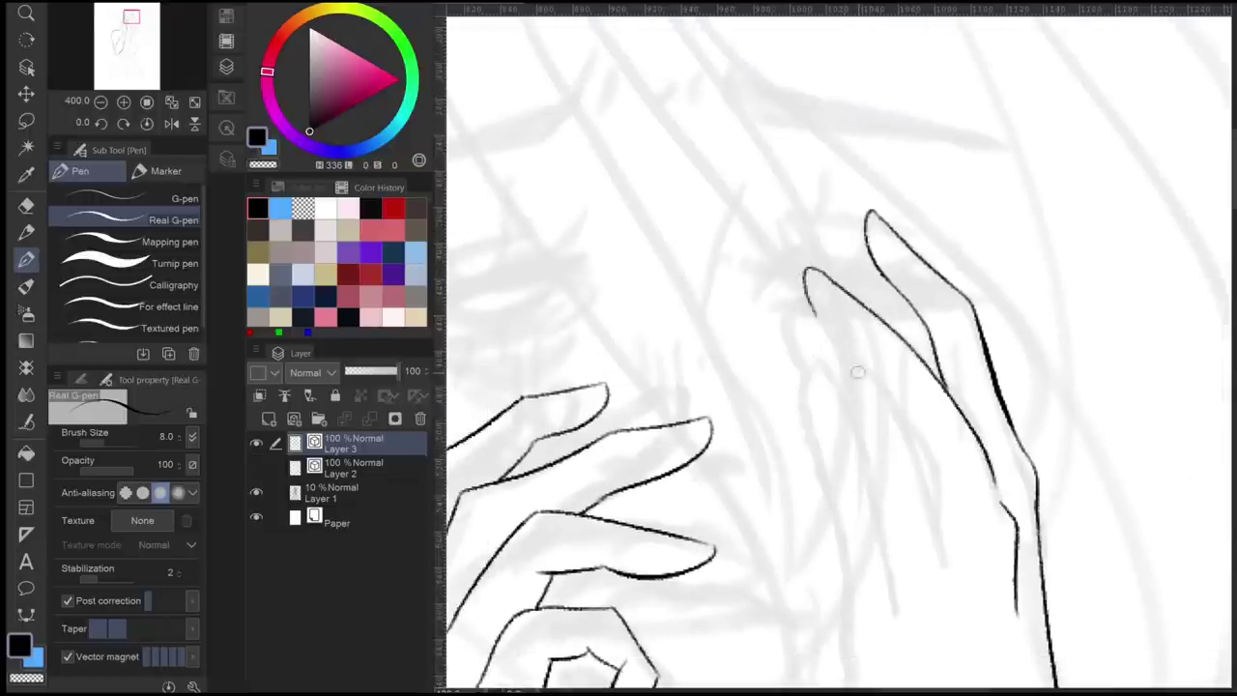
- Ink the third finger of the second hand, with its rounded tip, long upper contour and short knuckle line
key("ctrl+z")
left_click_drag(846, 346, 822, 376)
left_click_drag(889, 393, 847, 328)
mouse_move(808, 276)
left_mouse_down()
mouse_move(943, 537)
mouse_move(784, 242)
mouse_move(916, 474)
left_mouse_up()
key("ctrl+z")
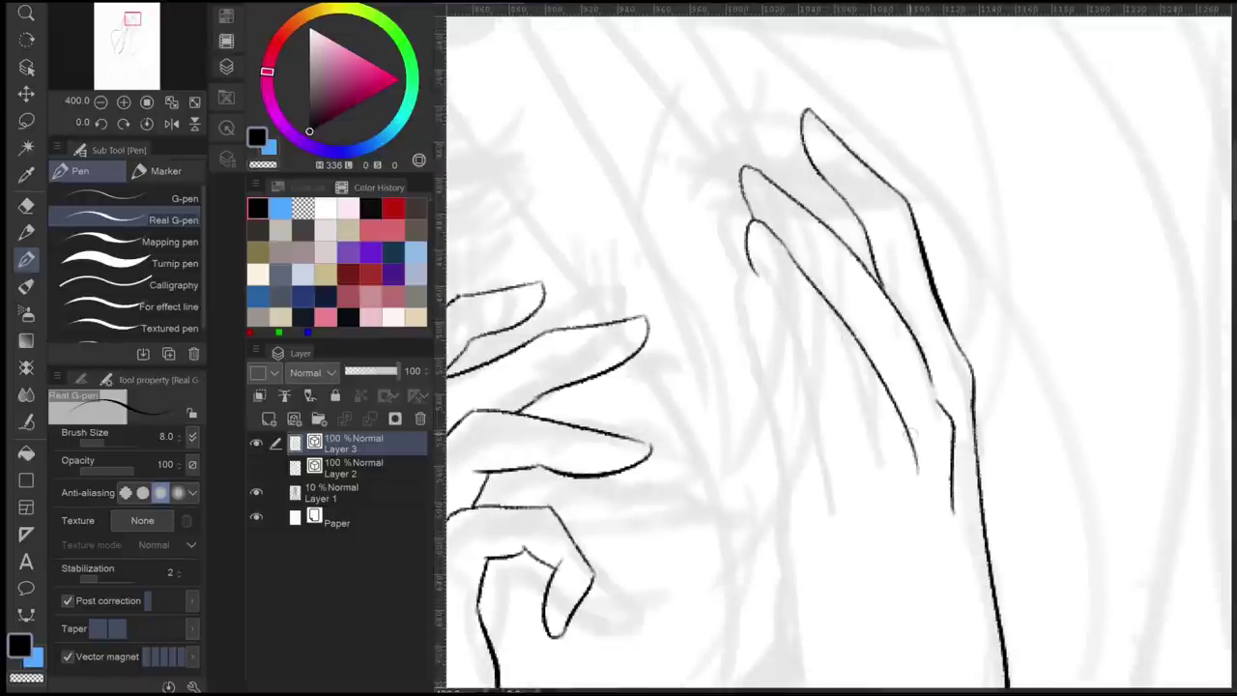
scroll(941, 559, "down", 5)
scroll(897, 377, "up", 5)
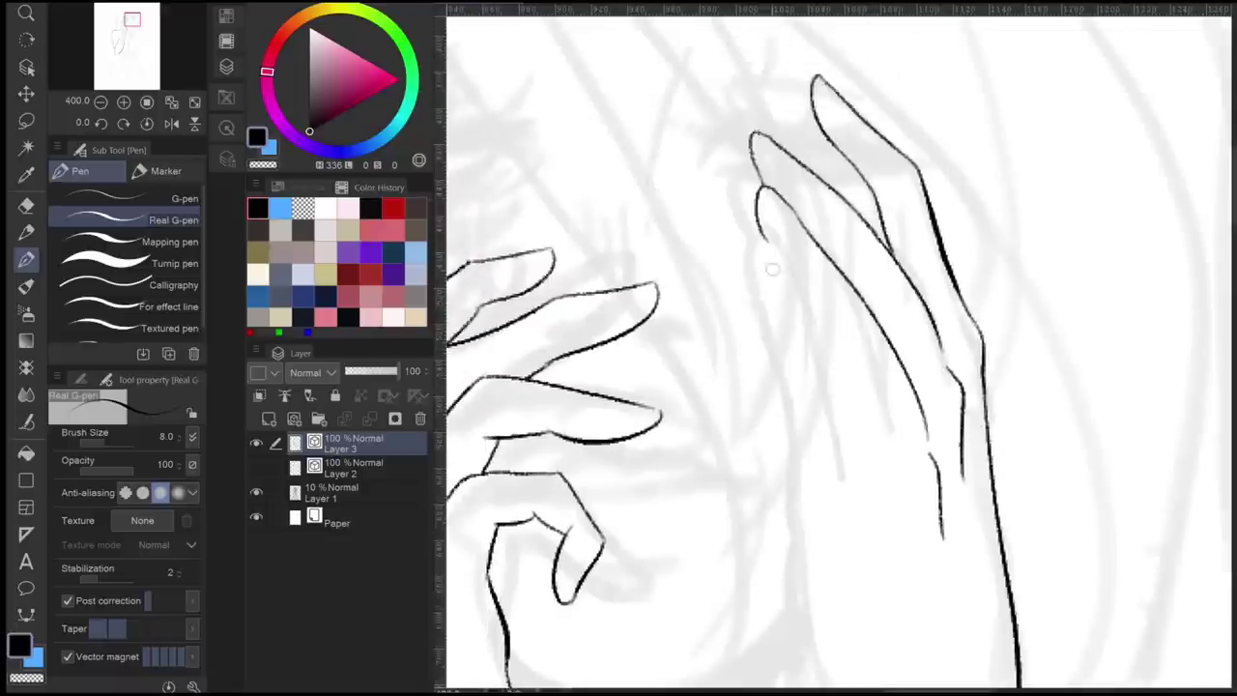
- Ink the little finger of the second hand, including its tip, both sides and the knuckle line below it
left_click_drag(769, 280, 802, 448)
mouse_move(773, 278)
left_mouse_down()
mouse_move(858, 514)
mouse_move(881, 533)
left_mouse_up()
left_click_drag(851, 415, 942, 619)
scroll(870, 435, "down", 5)
scroll(857, 324, "up", 5)
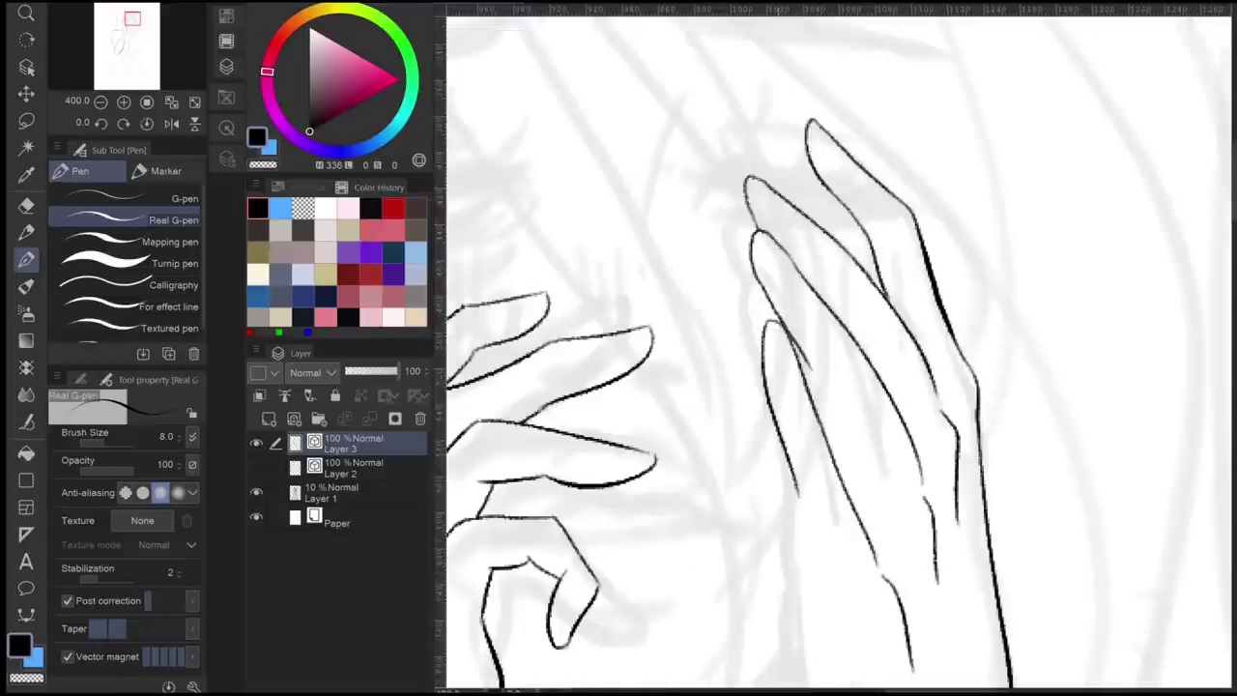
- Ink the gap between the third and little fingers and extend the outer edge of the second hand's wrist
left_click_drag(761, 276, 822, 369)
left_click_drag(773, 301, 865, 483)
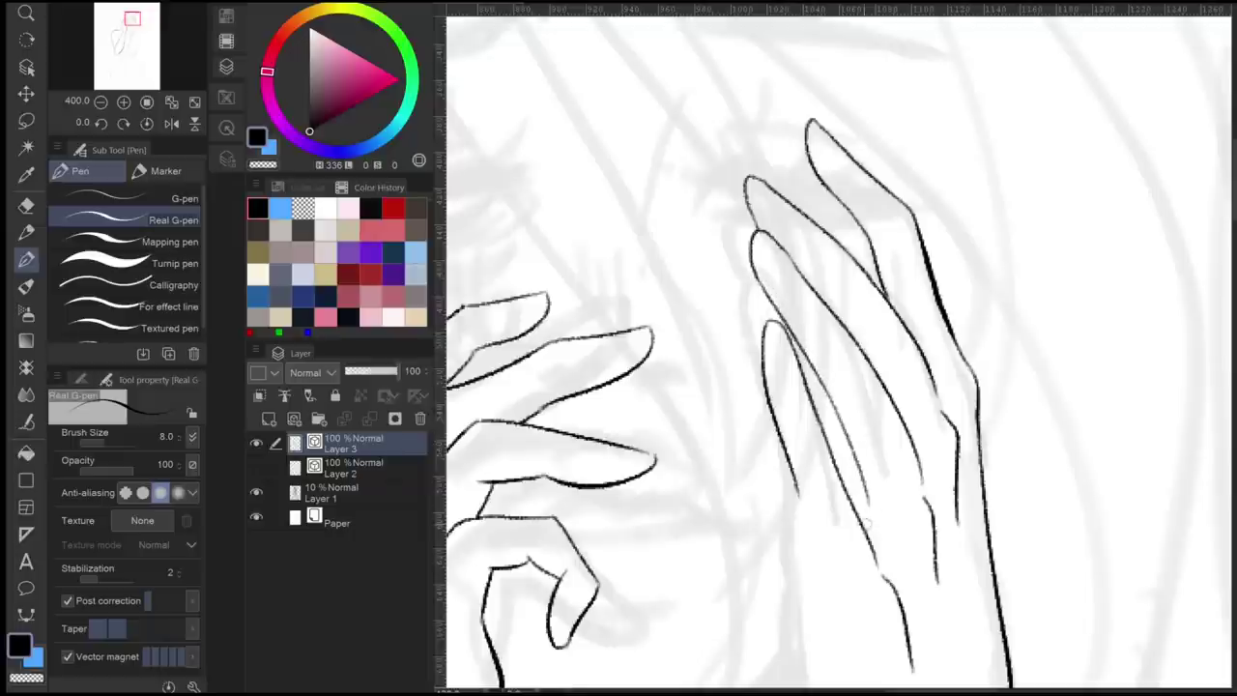
left_click_drag(1006, 290, 952, 677)
scroll(870, 435, "down", 5)
scroll(802, 387, "up", 5)
- Erase the overlap where the second hand's last two fingers meet, and re-ink the knuckle and palm lines there
key("e")
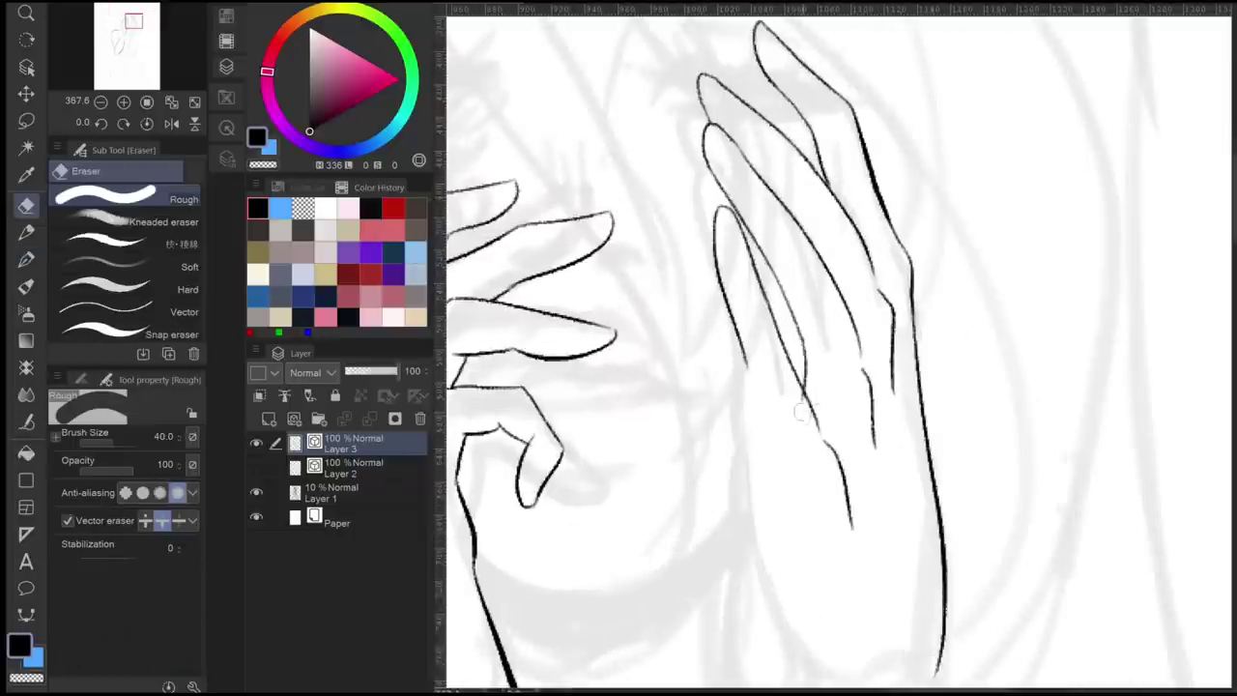
scroll(802, 416, "down", 5)
scroll(801, 419, "up", 2)
key("p")
mouse_move(770, 395)
left_mouse_down()
mouse_move(788, 456)
mouse_move(829, 455)
left_mouse_up()
key("e")
key("p")
left_click_drag(810, 412, 827, 460)
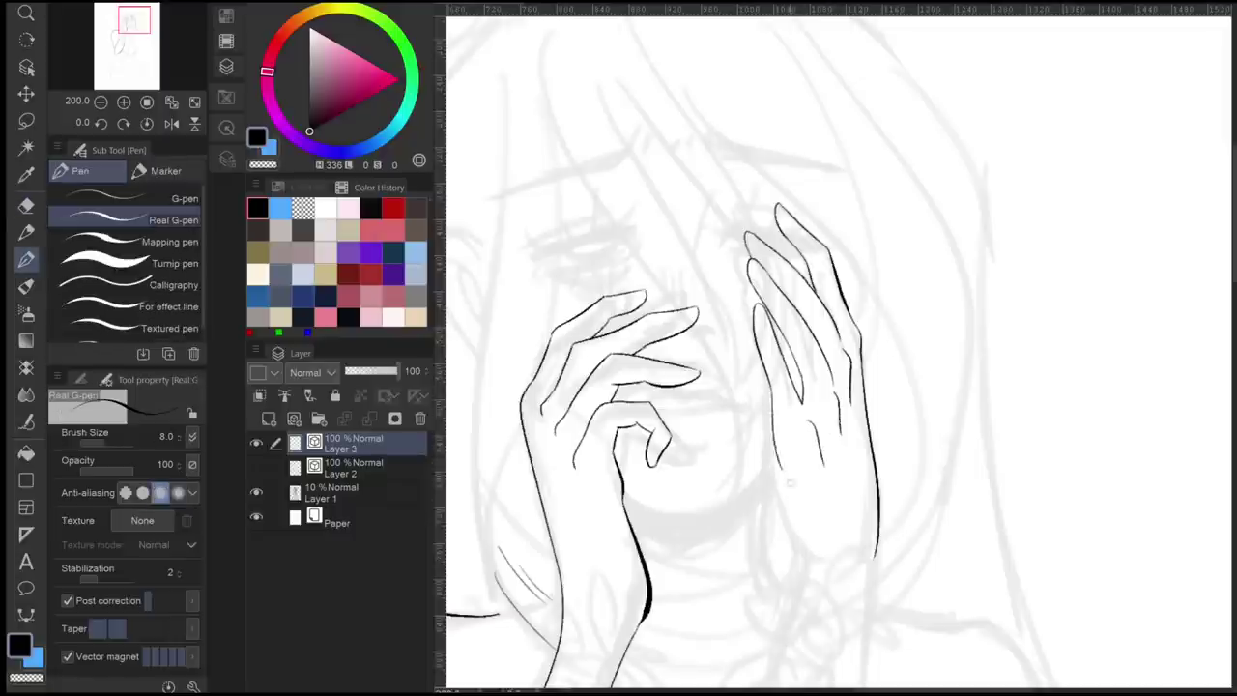
- Ink the base of the second hand's palm and the outer forearm line, and choose the vector Control point tool
scroll(816, 572, "down", 4)
scroll(816, 572, "up", 4)
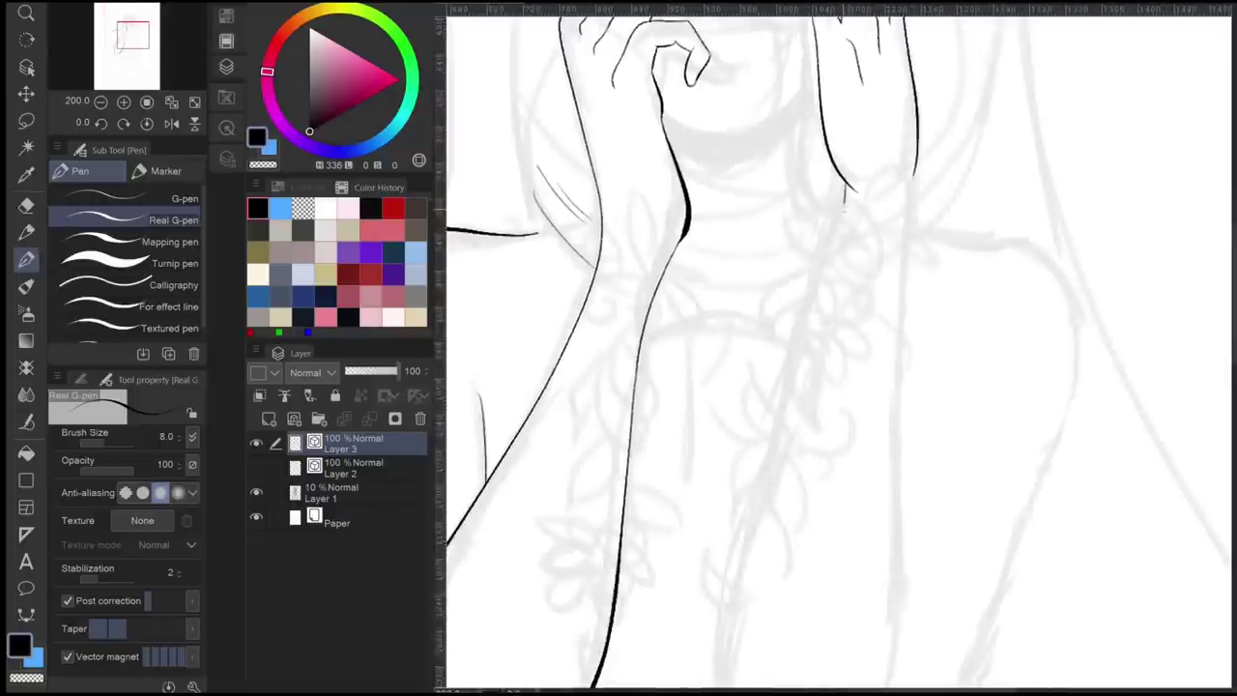
scroll(876, 453, "down", 2)
scroll(876, 453, "down", 3)
left_click_drag(826, 367, 841, 536)
scroll(841, 536, "up", 2)
key("y")
key("comma")
key("comma")
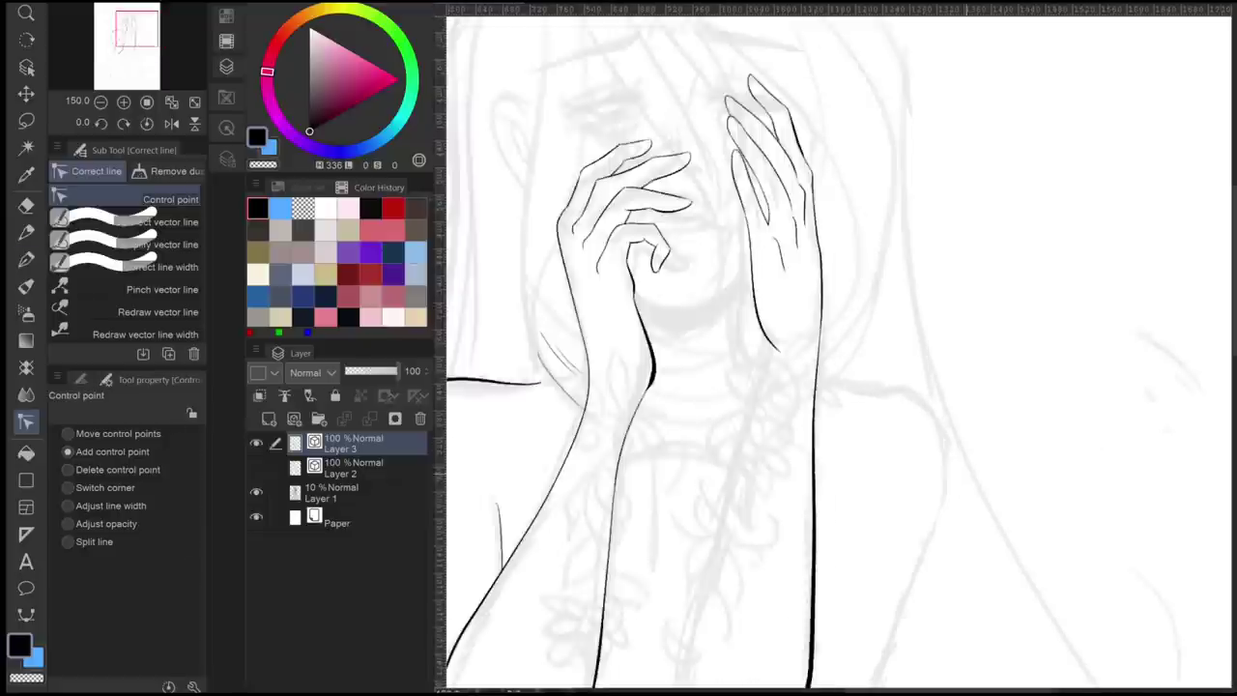
- Ink the inner edge of the second forearm from the wrist down toward the elbow with the Real G-pen
key("p")
scroll(841, 348, "down", 3)
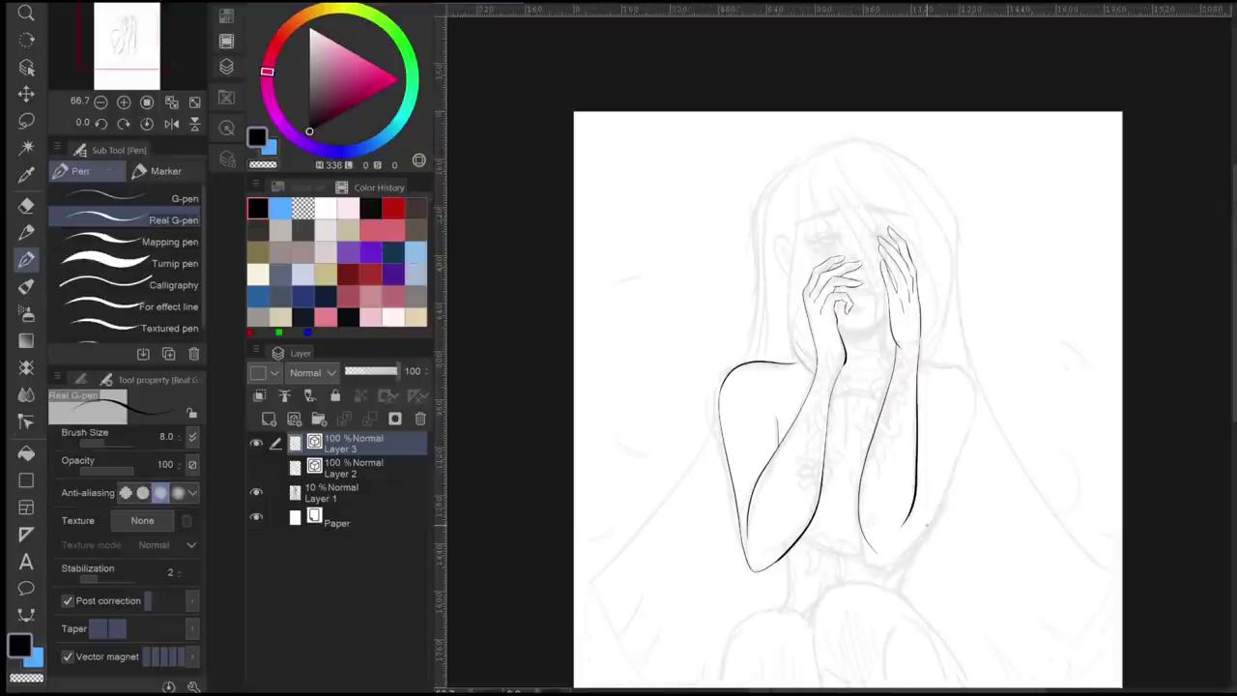
scroll(841, 348, "down", 3)
scroll(841, 348, "up", 2)
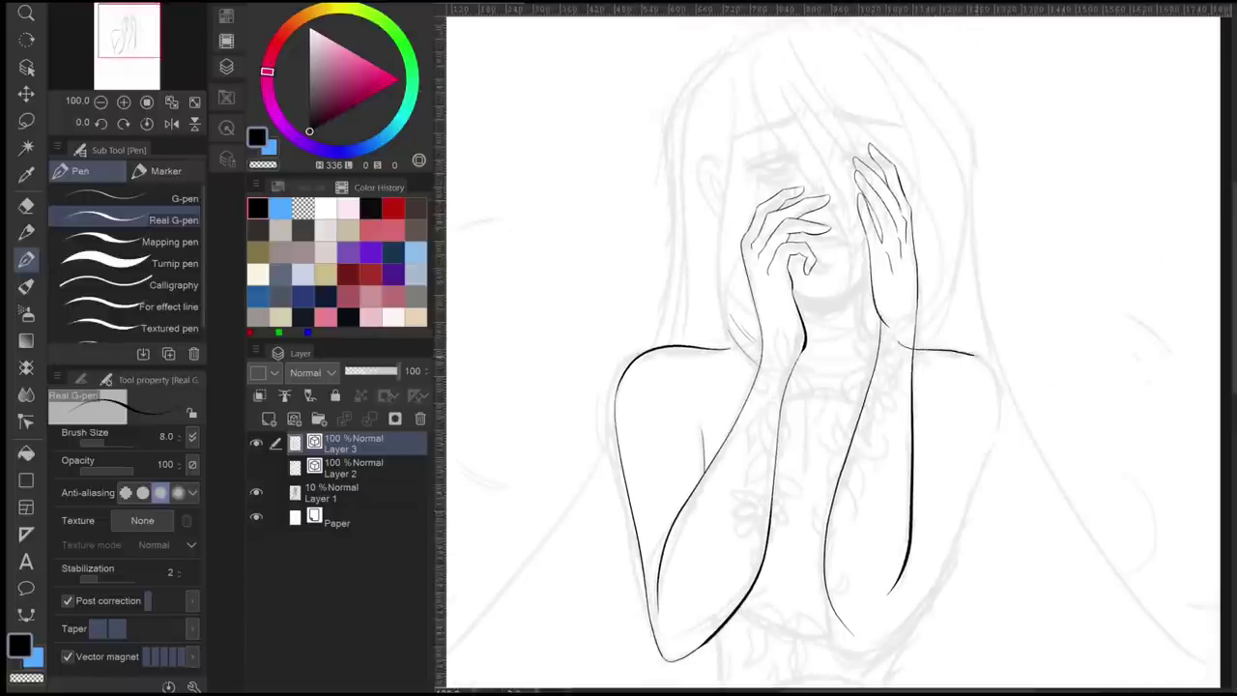
- Redo the second shoulder's line and ink its curve and the outer upper arm down to the elbow
key("ctrl+z")
left_click_drag(914, 347, 1005, 426)
left_click_drag(1005, 426, 965, 331)
mouse_move(863, 249)
left_mouse_down()
mouse_move(957, 338)
mouse_move(1010, 343)
left_mouse_up()
left_click_drag(831, 387, 792, 302)
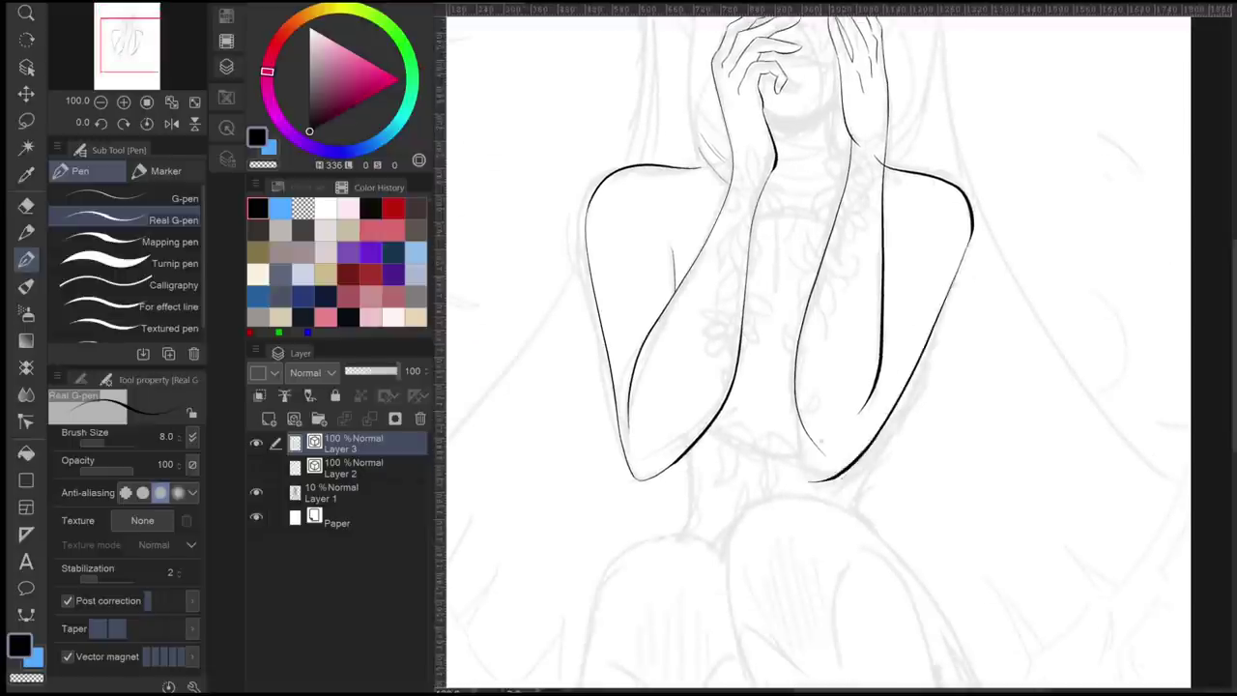
- Erase stray line ends at the second elbow and reshape its vector outline into a closed curve with control points
scroll(812, 452, "down", 2)
scroll(812, 452, "up", 4)
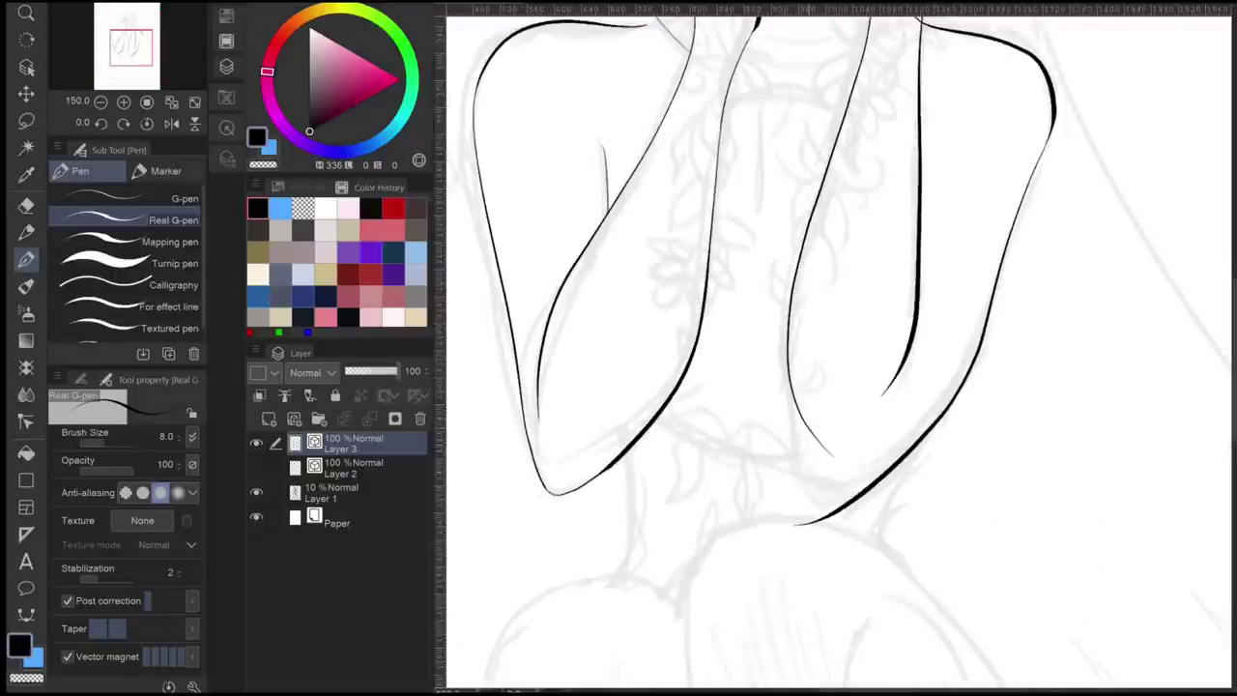
key("e")
left_click_drag(831, 367, 831, 664)
scroll(831, 387, "down", 2)
key("y")
scroll(832, 387, "up", 2)
mouse_move(941, 559)
left_mouse_down()
mouse_move(789, 436)
mouse_move(702, 404)
left_mouse_up()
scroll(702, 404, "down", 2)
left_click(170, 199)
scroll(832, 406, "up", 3)
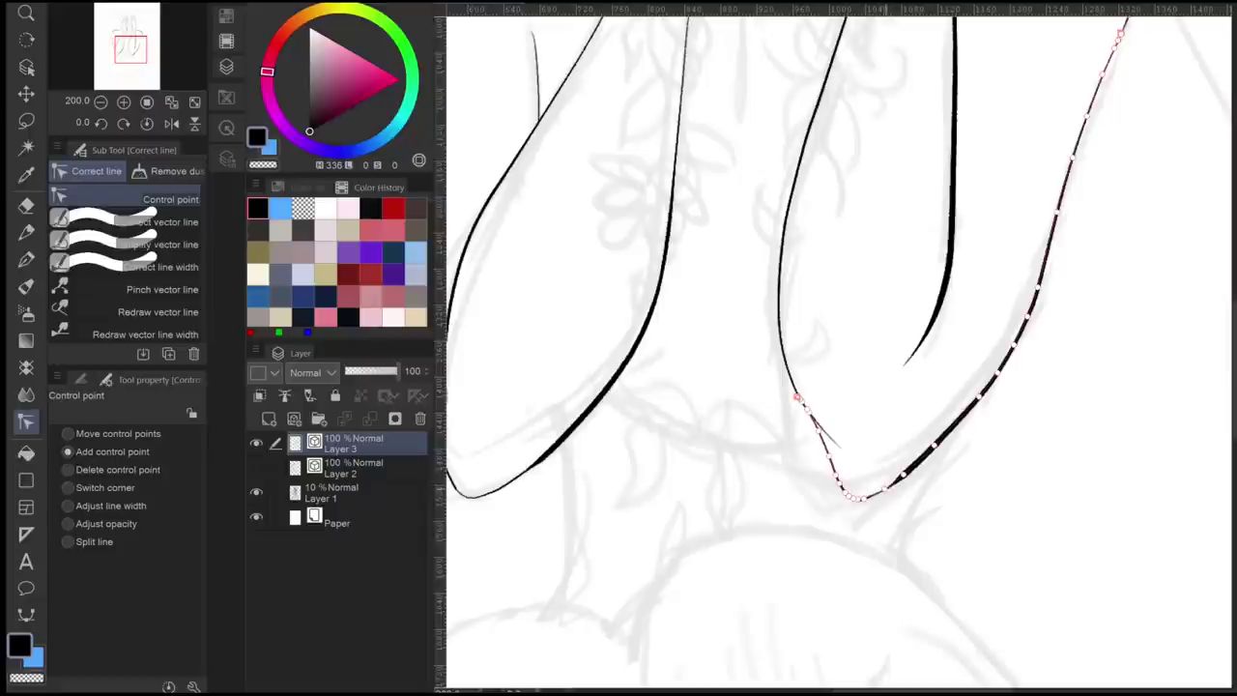
scroll(831, 386, "down", 2)
scroll(831, 387, "up", 2)
- Add short detail strokes at both elbows with the Real G-pen
key("p")
key("p")
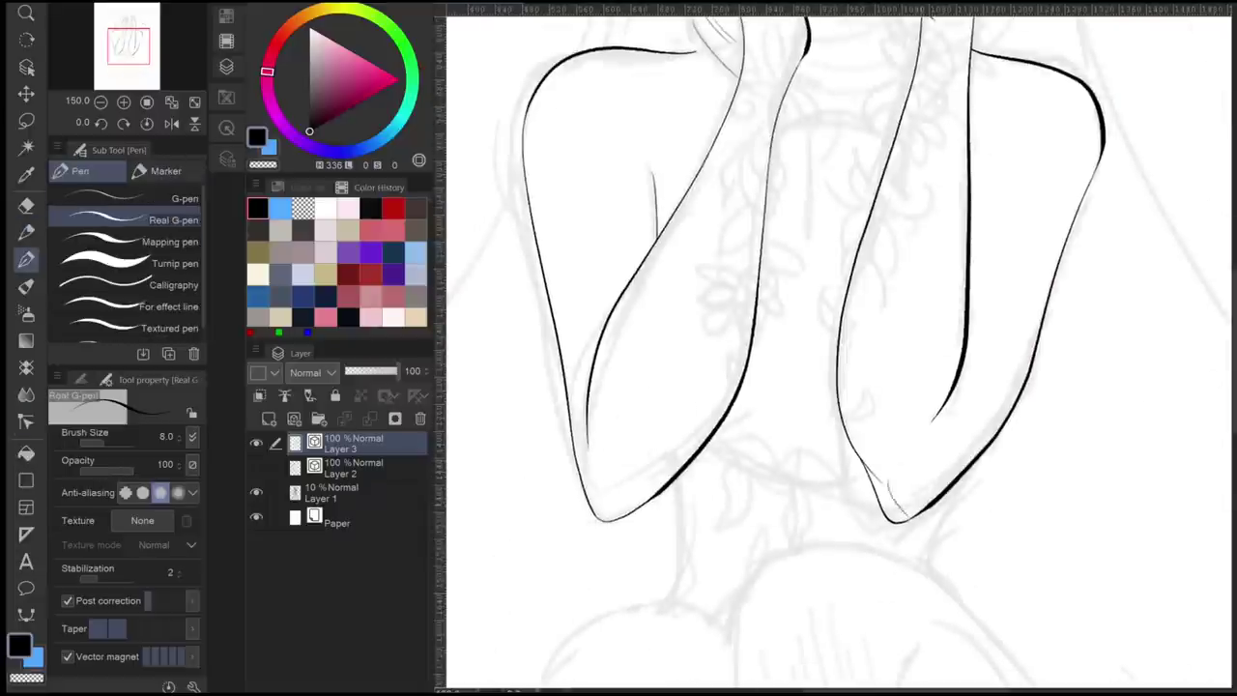
left_click_drag(928, 469, 890, 489)
left_click_drag(727, 448, 642, 623)
scroll(831, 386, "down", 3)
scroll(831, 386, "up", 2)
- Hide the sketch on Layer 1 and refine the vector lines of the hands and wrists with the Control point tool
scroll(793, 329, "up", 4)
left_click(256, 466)
key("y")
left_click(126, 199)
left_click(162, 245)
left_click(125, 199)
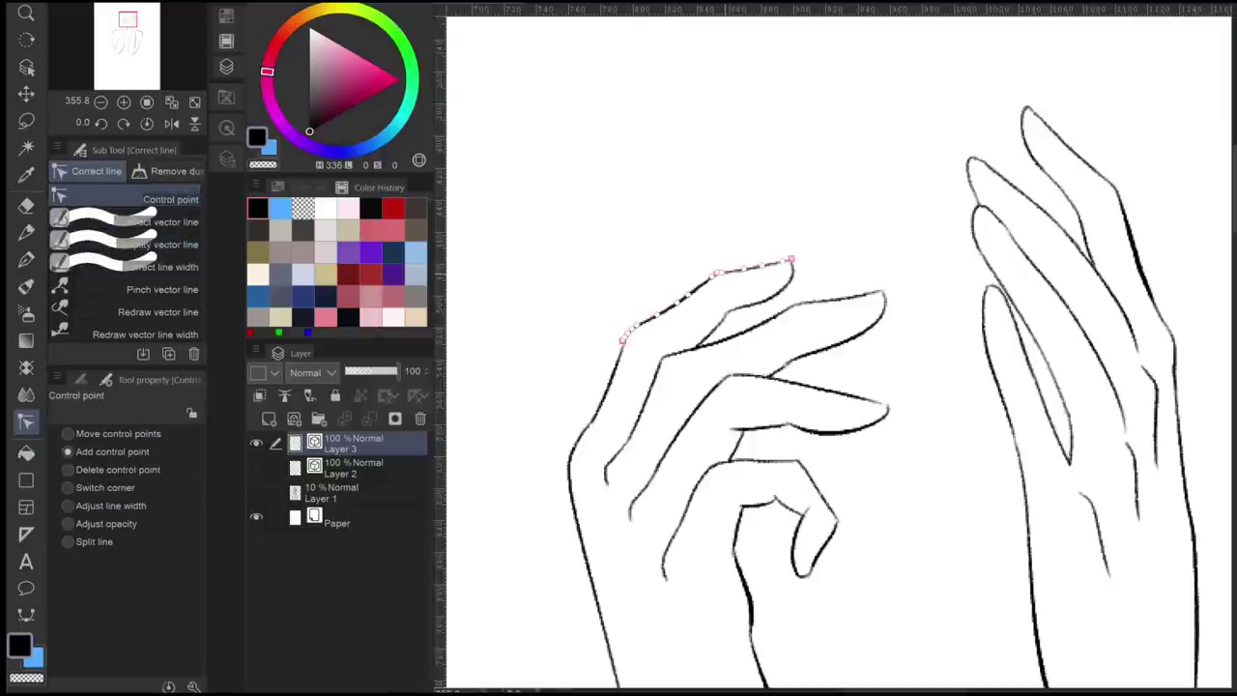
scroll(763, 265, "down", 3)
scroll(832, 266, "up", 4)
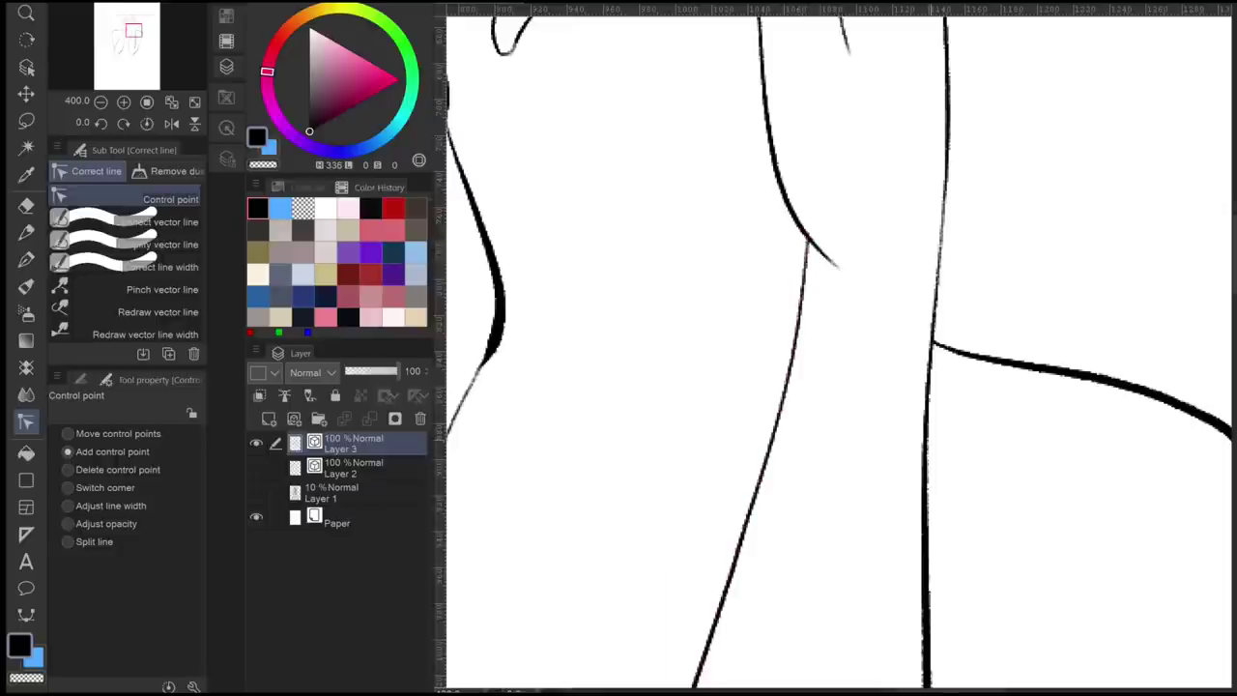
- Show the hair line art on Layer 2 and the sketch on Layer 1 again
scroll(811, 314, "down", 4)
left_click(126, 222)
left_click(256, 468)
left_click(257, 492)
- Ink a curved hair strand running past the second wrist and over the shoulder with the Real G-pen
scroll(832, 348, "down", 1)
scroll(849, 380, "up", 4)
key("p")
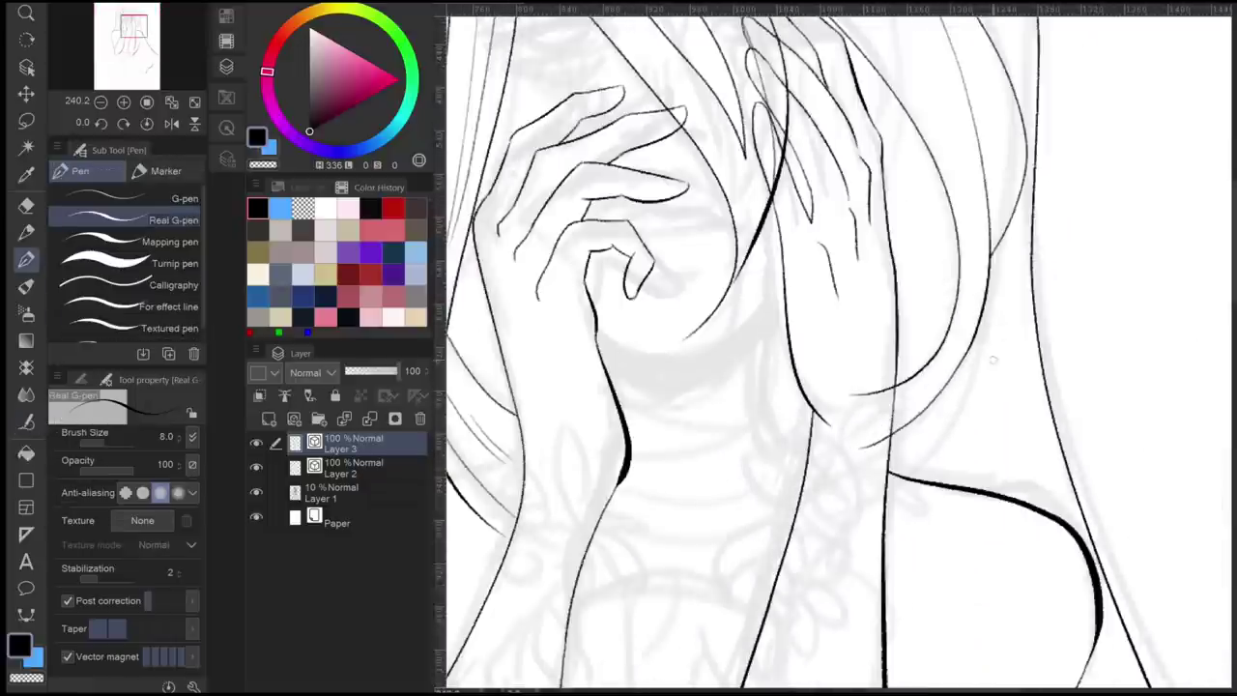
left_click_drag(986, 363, 1097, 319)
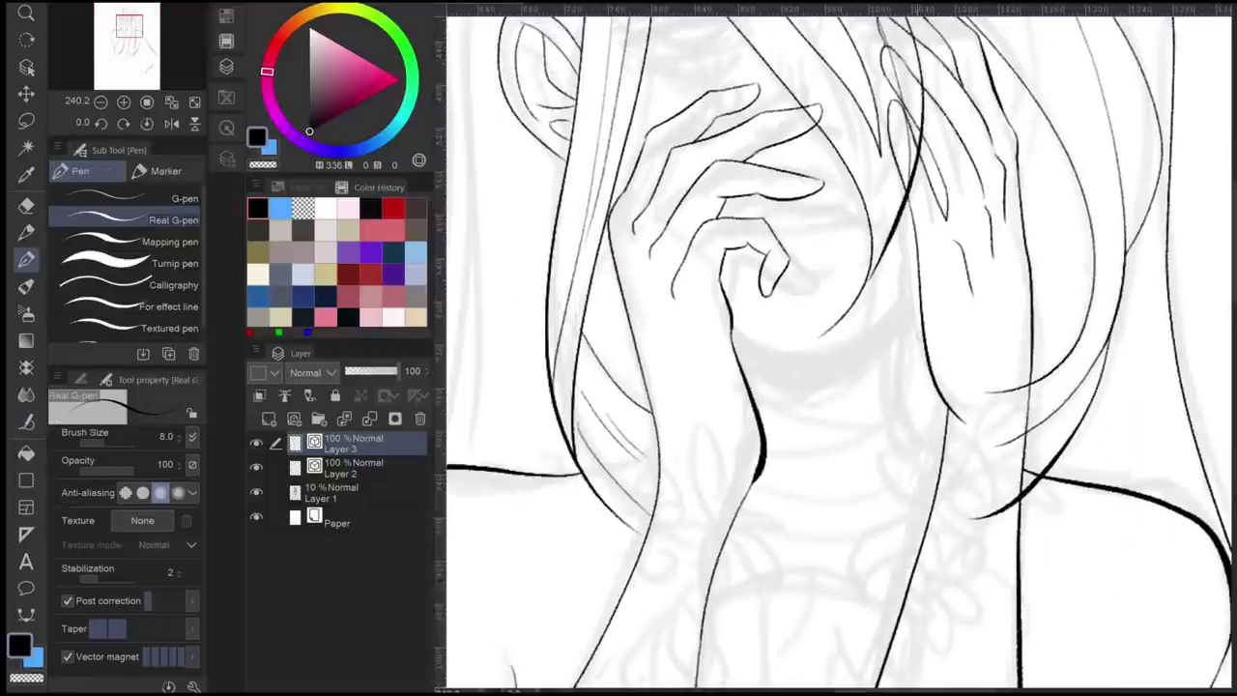
- Ink the curved jawline between the two hands on Layer 3 and refine its curve with the Control point tool
left_click_drag(800, 319, 887, 445)
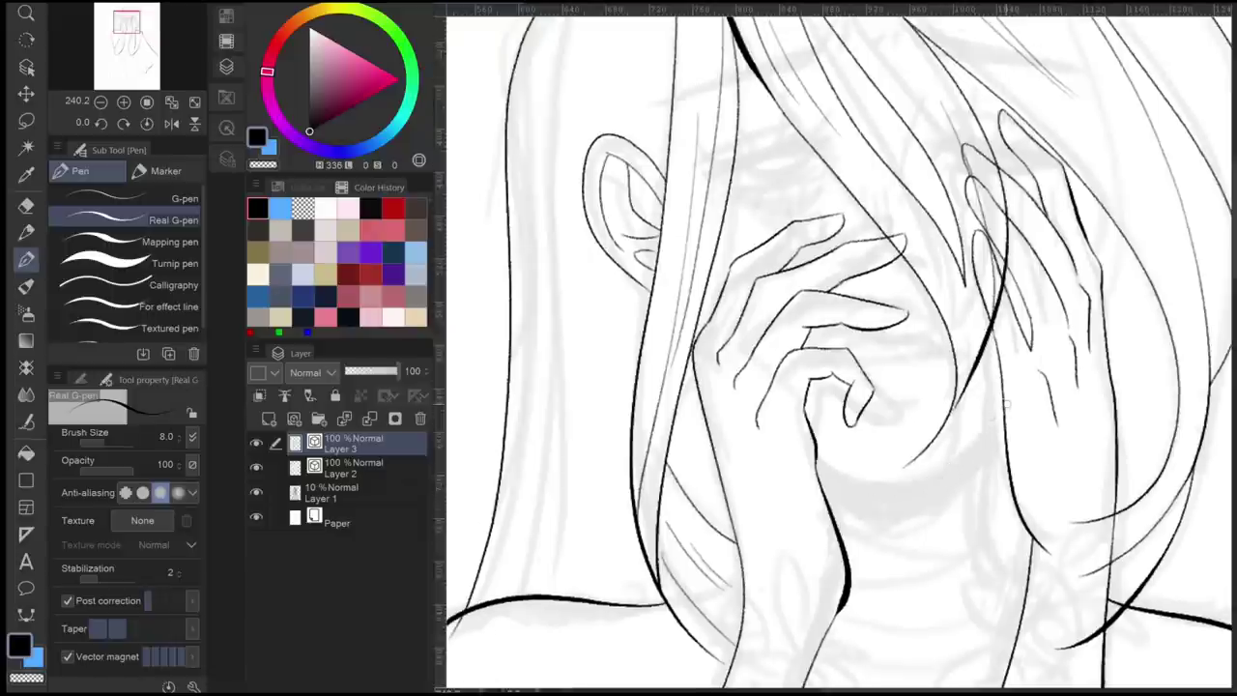
scroll(1061, 351, "up", 1)
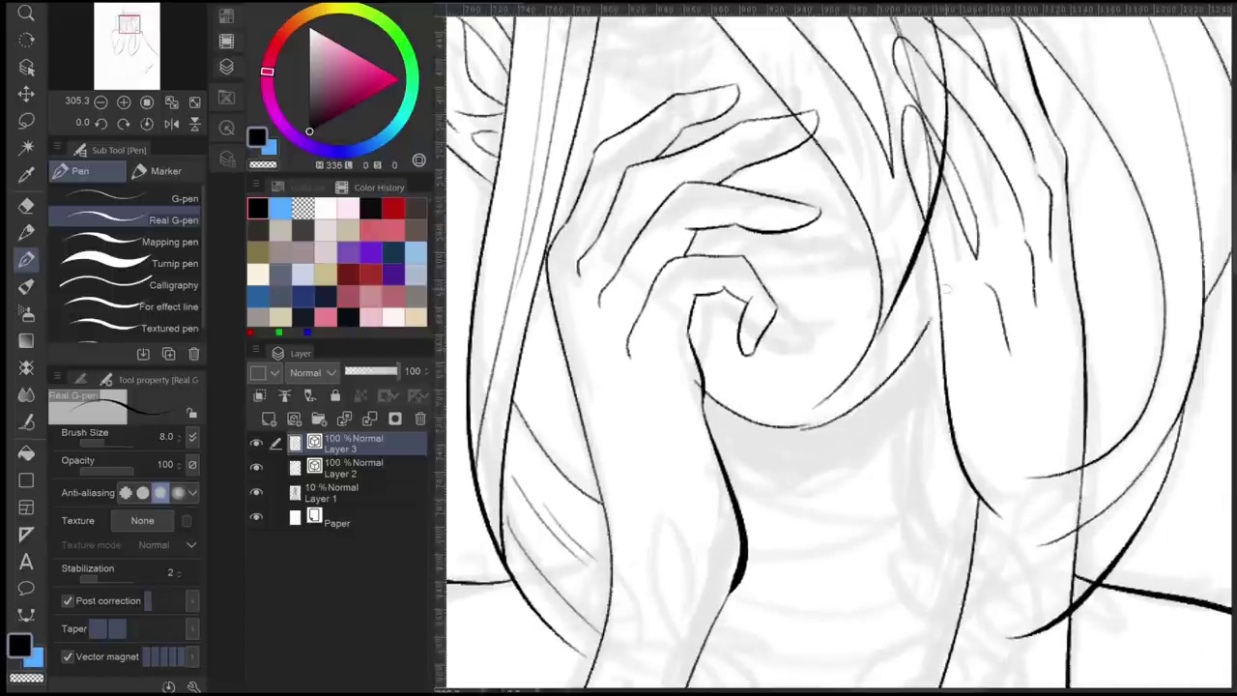
scroll(922, 361, "down", 3)
scroll(922, 360, "up", 4)
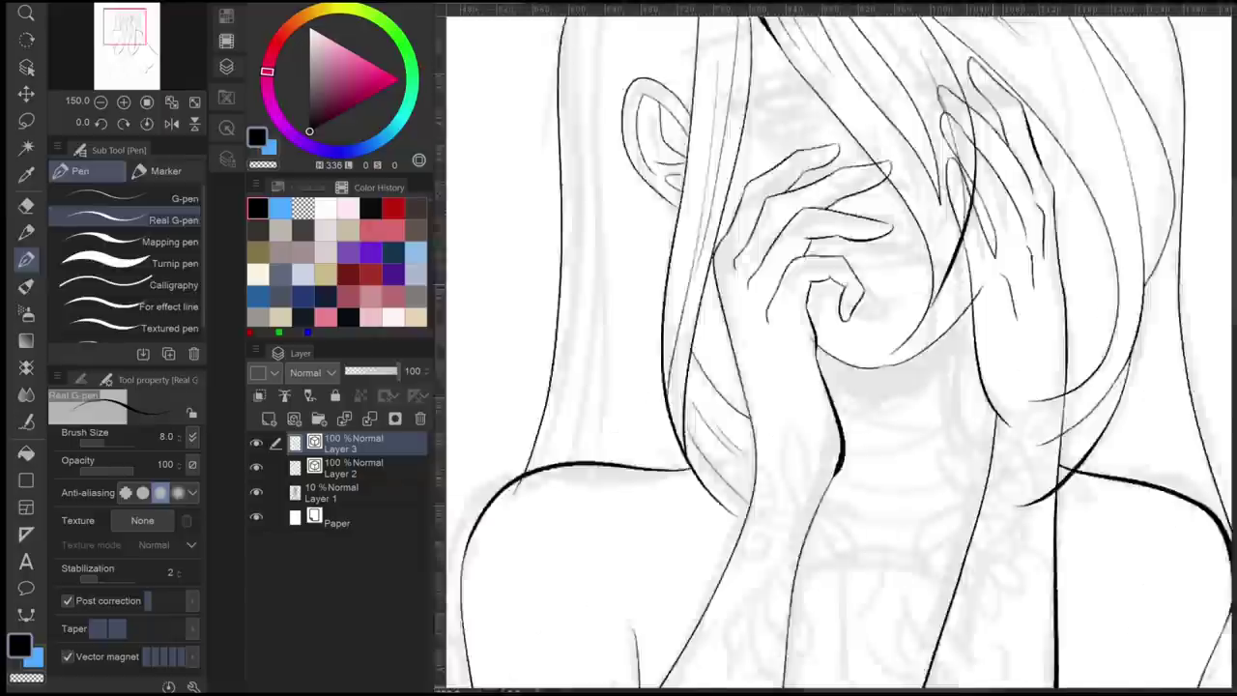
key("y")
key("y")
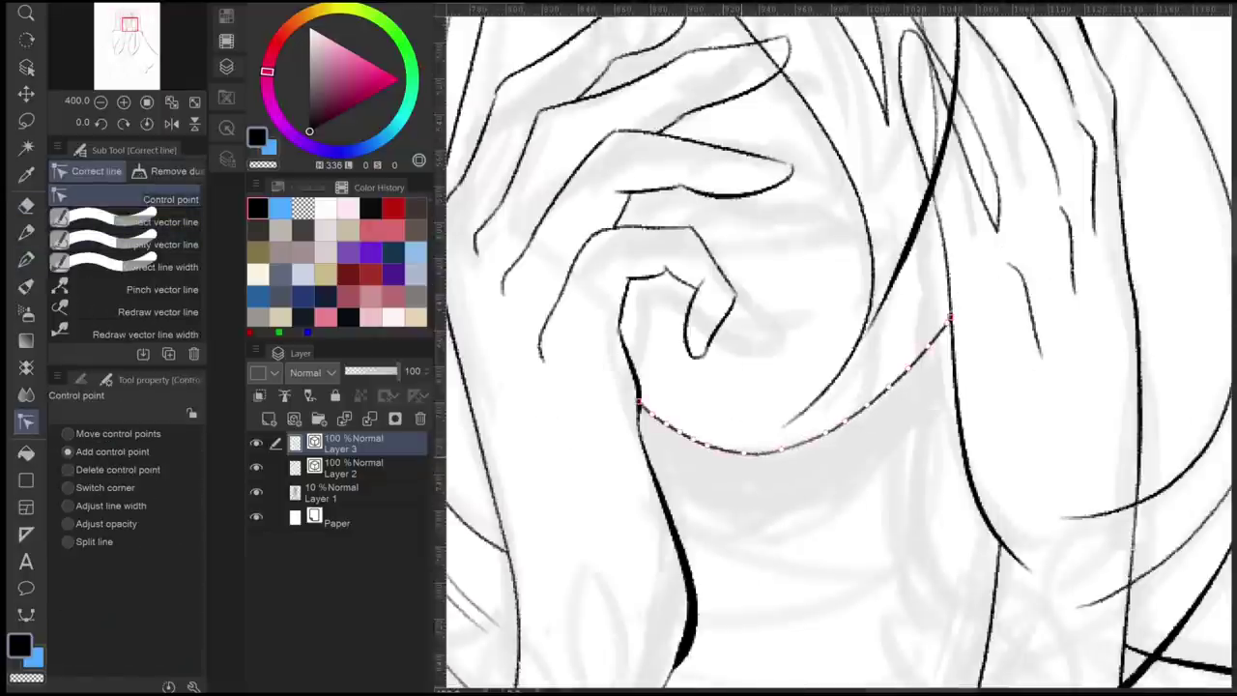
scroll(841, 348, "down", 3)
scroll(841, 348, "up", 4)
- Ink the side of the neck and several overlapping curved bands across the throat with the Real G-pen
key("p")
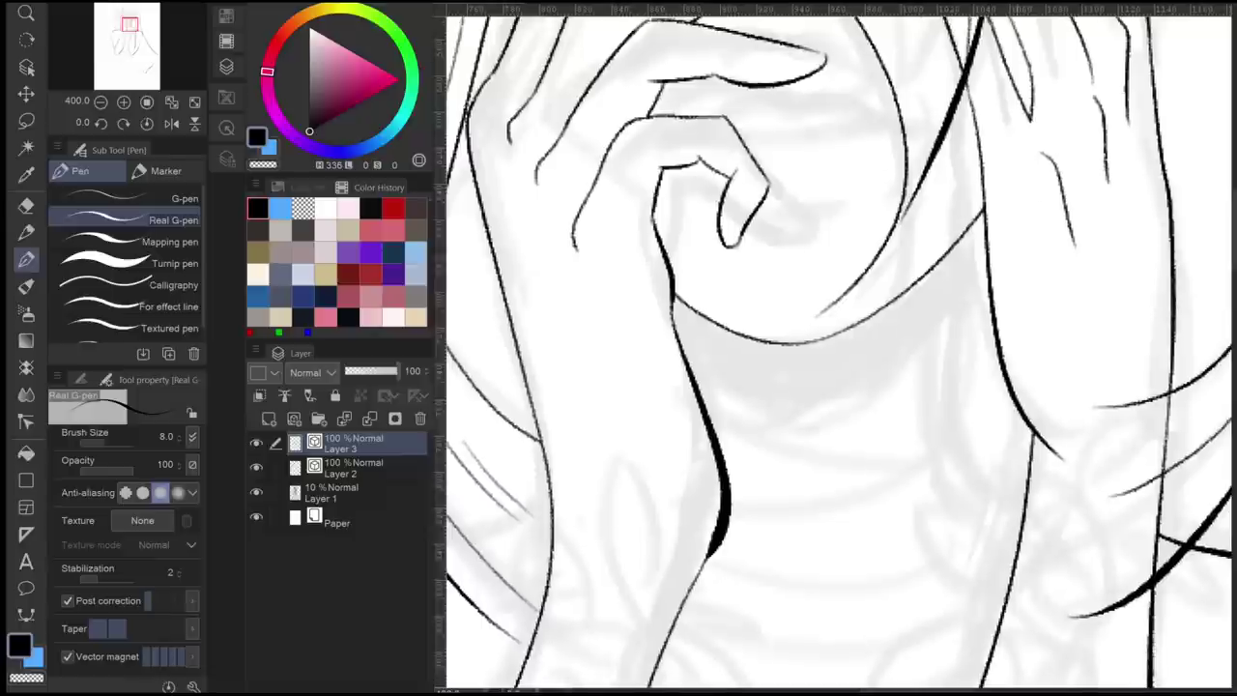
left_click_drag(959, 244, 946, 449)
key("ctrl+z")
mouse_move(972, 246)
left_mouse_down()
mouse_move(814, 488)
mouse_move(677, 503)
mouse_move(1010, 377)
left_mouse_up()
left_click_drag(723, 411, 981, 406)
left_click_drag(841, 435, 840, 309)
left_click_drag(685, 422, 1005, 399)
left_click_drag(663, 464, 1064, 404)
left_click_drag(785, 512, 1005, 401)
scroll(741, 417, "down", 2)
- Trim the hair strand's line ends that overlap the second wrist and shoulder with the vector eraser
key("e")
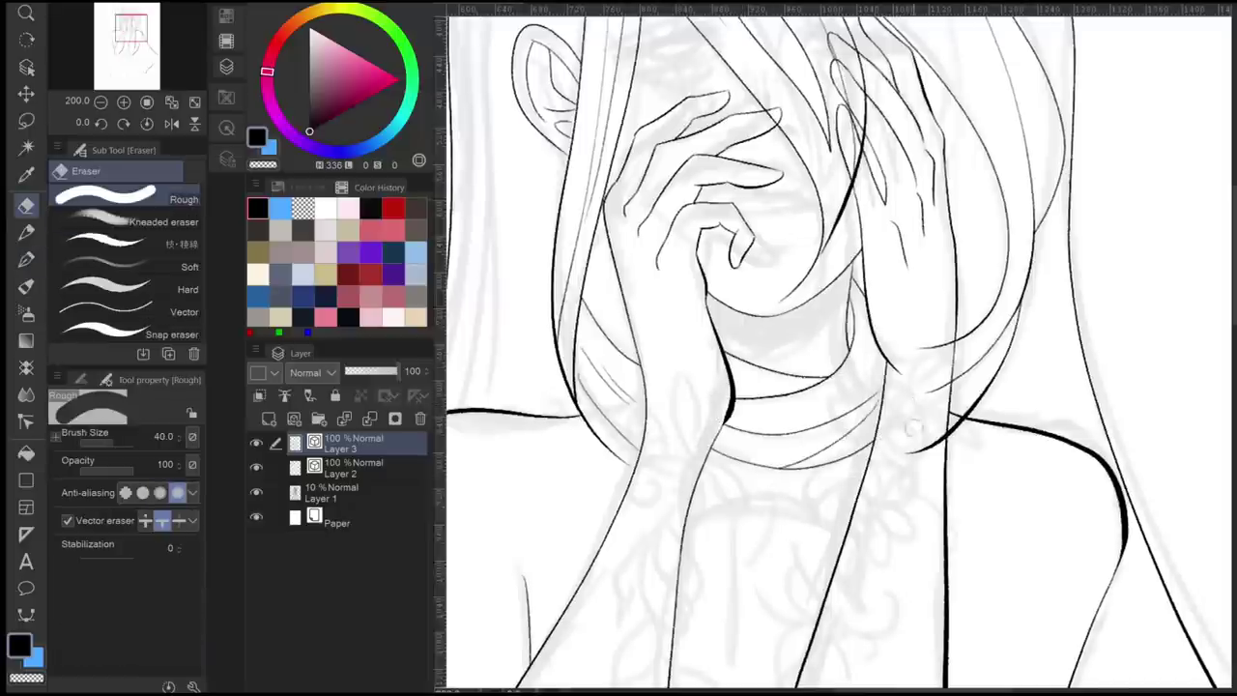
key("alt+[")
scroll(917, 588, "down", 2)
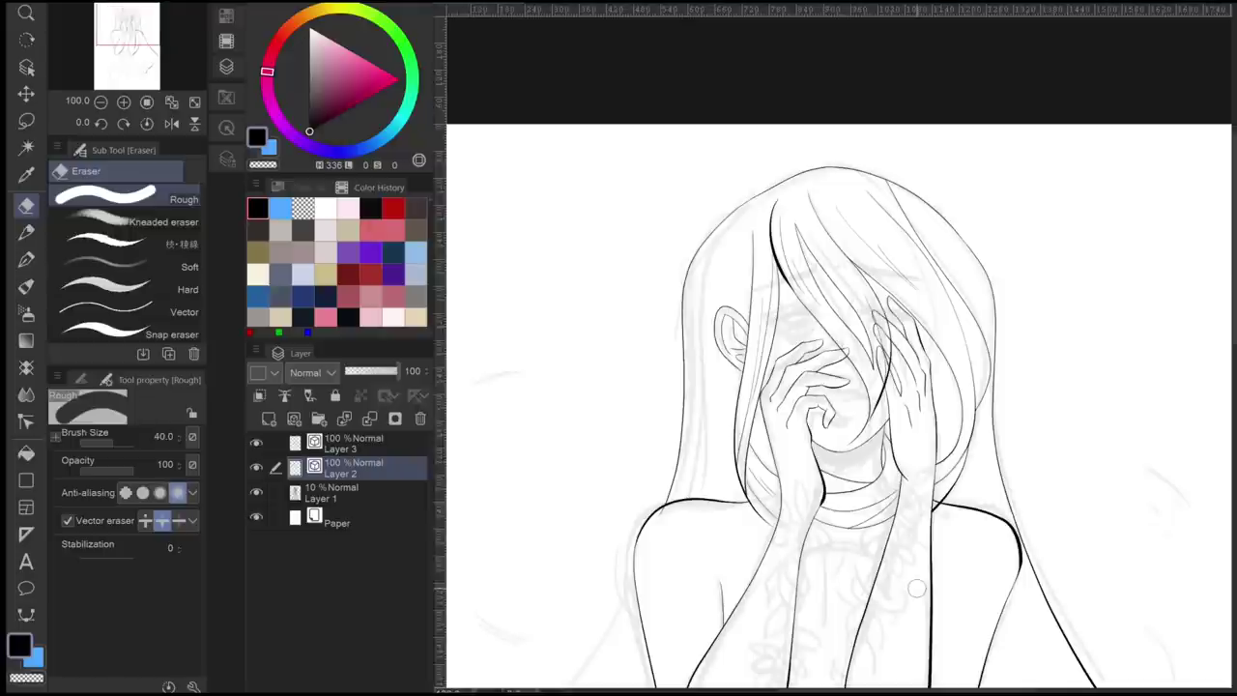
scroll(916, 588, "down", 1)
scroll(916, 588, "up", 2)
key("y")
key("alt+]")
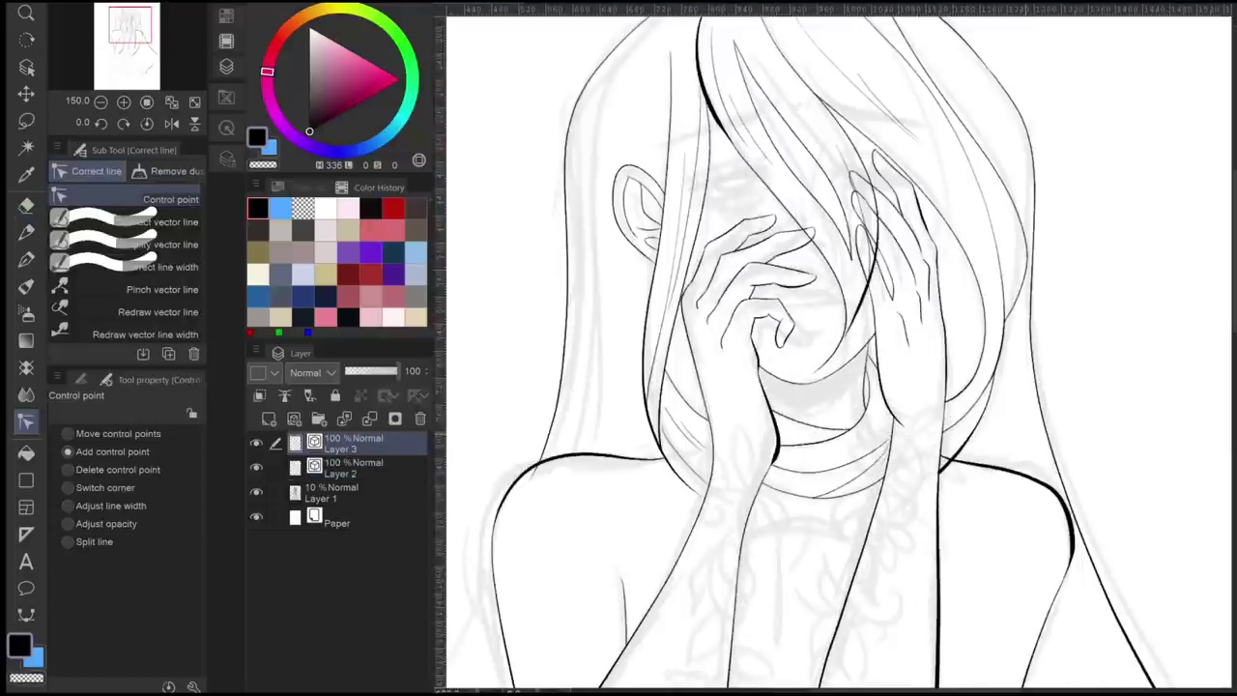
key("e")
scroll(953, 439, "up", 1)
scroll(932, 483, "down", 2)
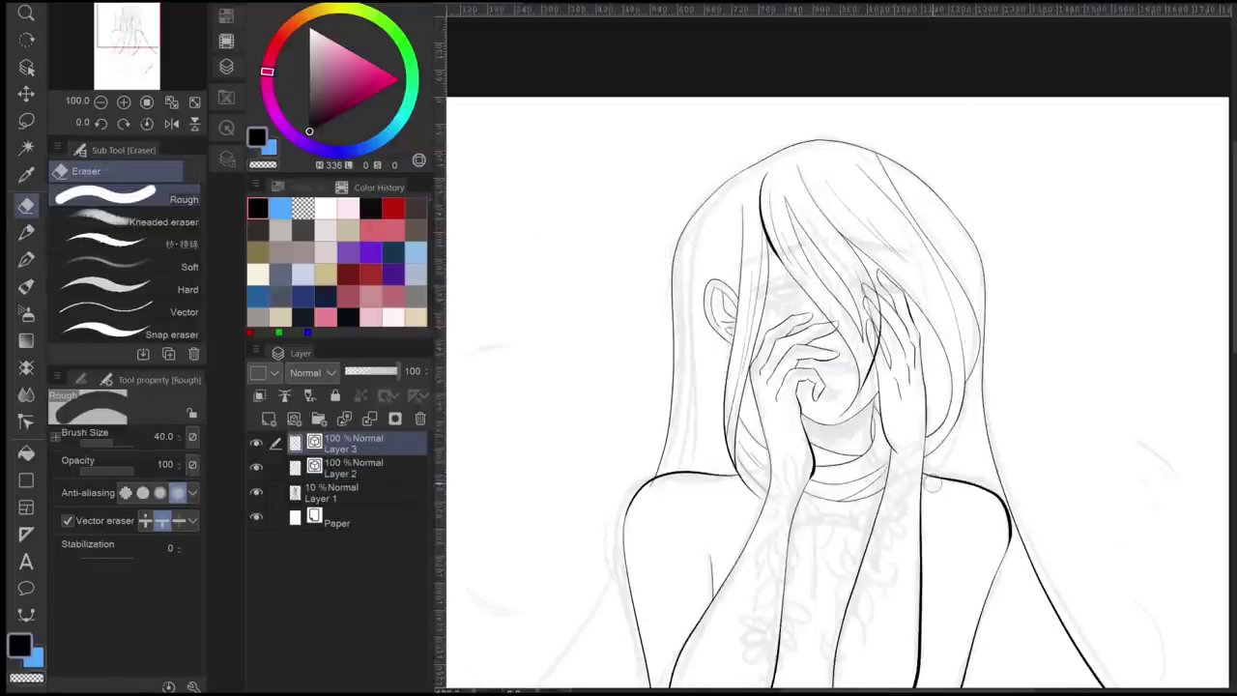
scroll(932, 483, "down", 1)
scroll(932, 483, "up", 2)
left_click_drag(553, 444, 698, 445)
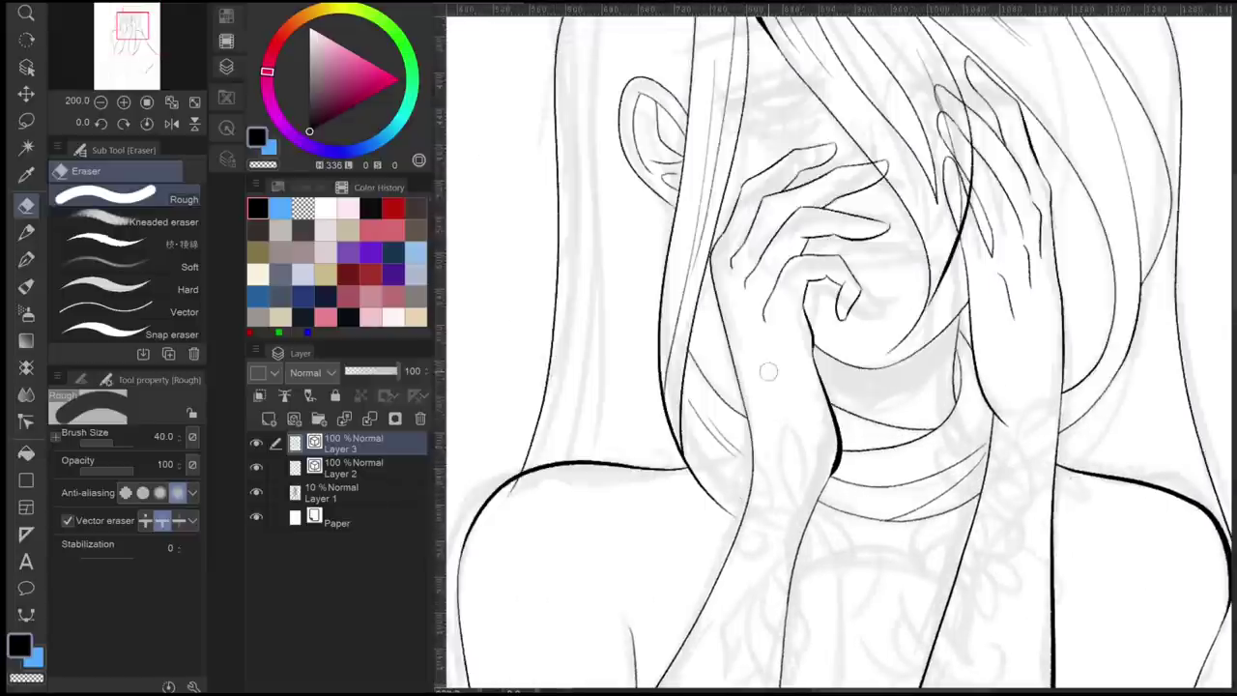
- Reshape the hair strand beside the first wrist on Layer 2 with the Control point tool and erase its overlap on the forearm
key("y")
key("period")
key("period")
key("alt+bracketleft")
key("comma")
key("comma")
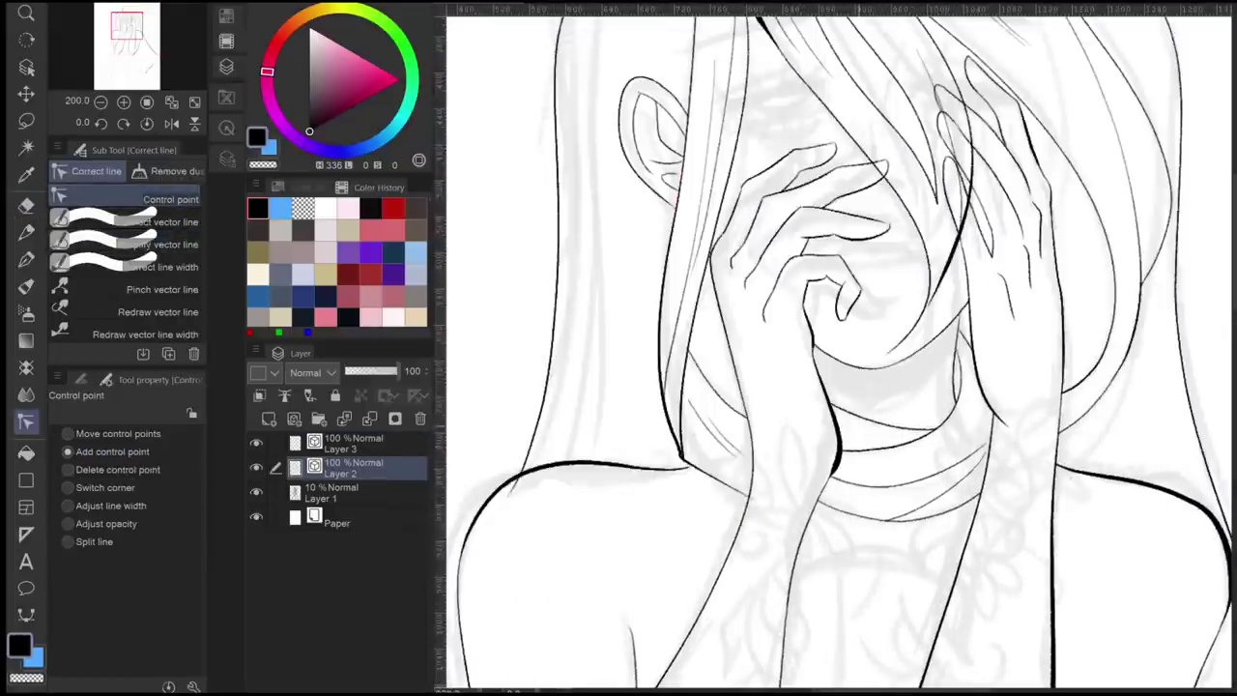
scroll(527, 609, "down", 2)
scroll(527, 609, "up", 2)
scroll(604, 538, "up", 2)
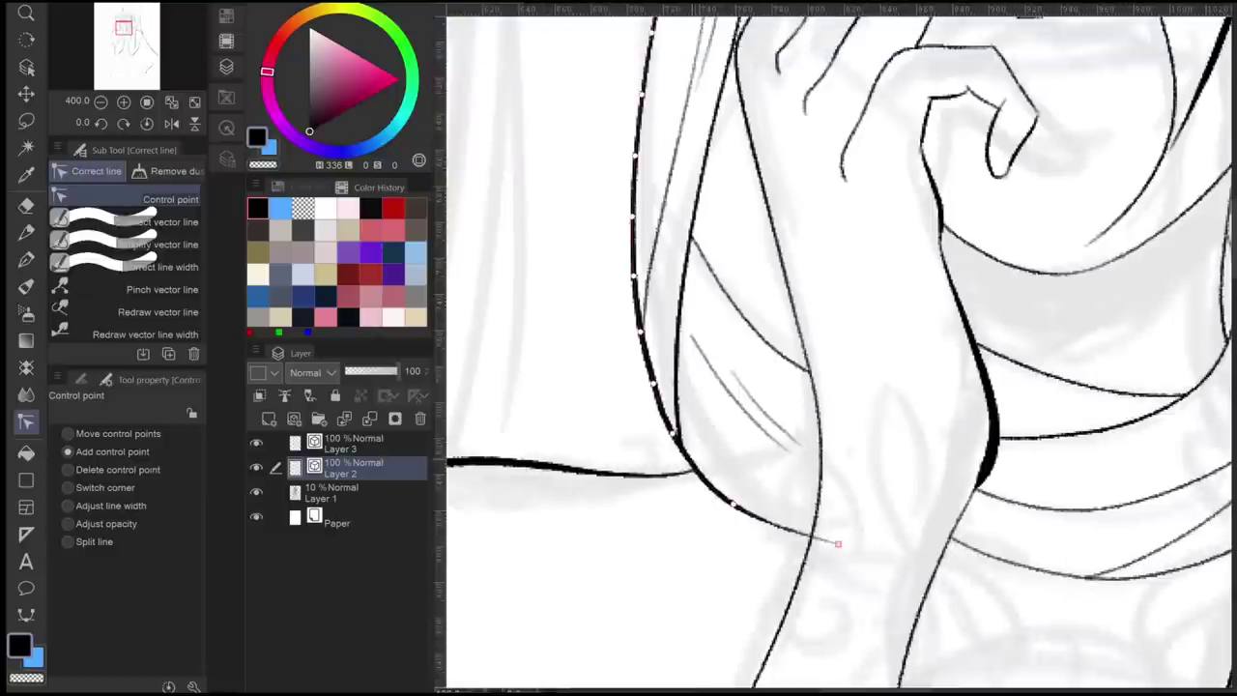
key("e")
scroll(603, 537, "down", 3)
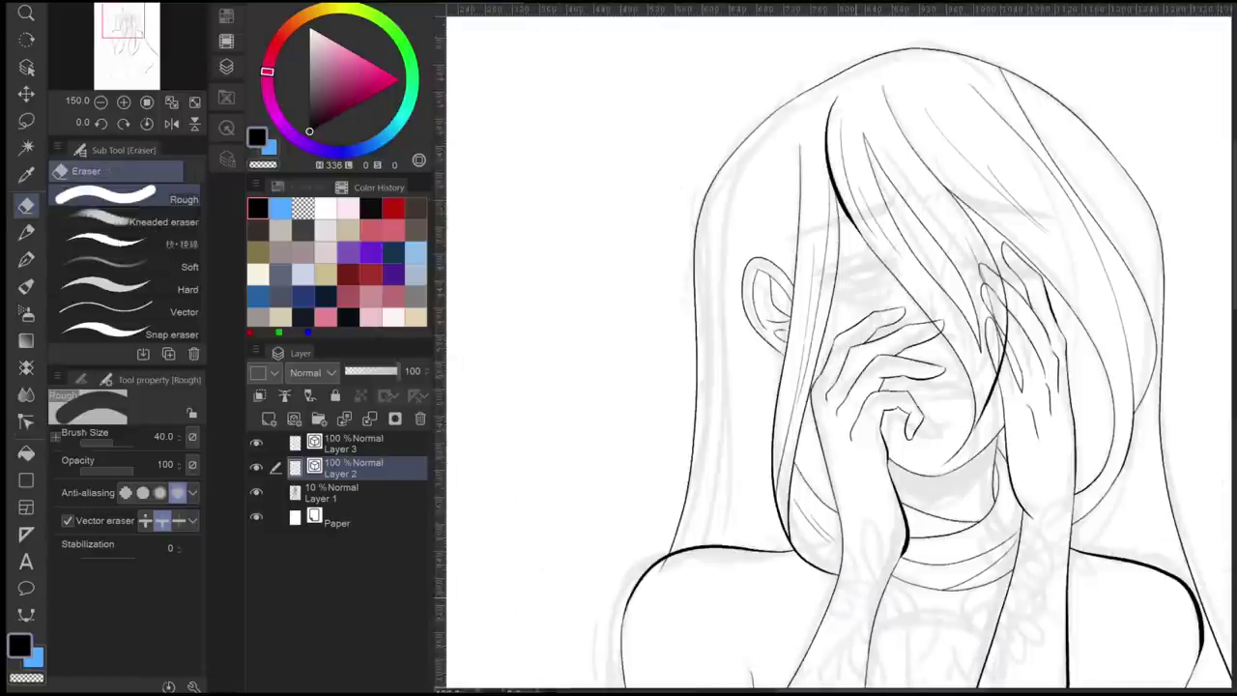
- Ink the curved waist line below each elbow on Layer 2 with the Real G-pen and trim the ends with the eraser
scroll(855, 597, "down", 10)
key("p")
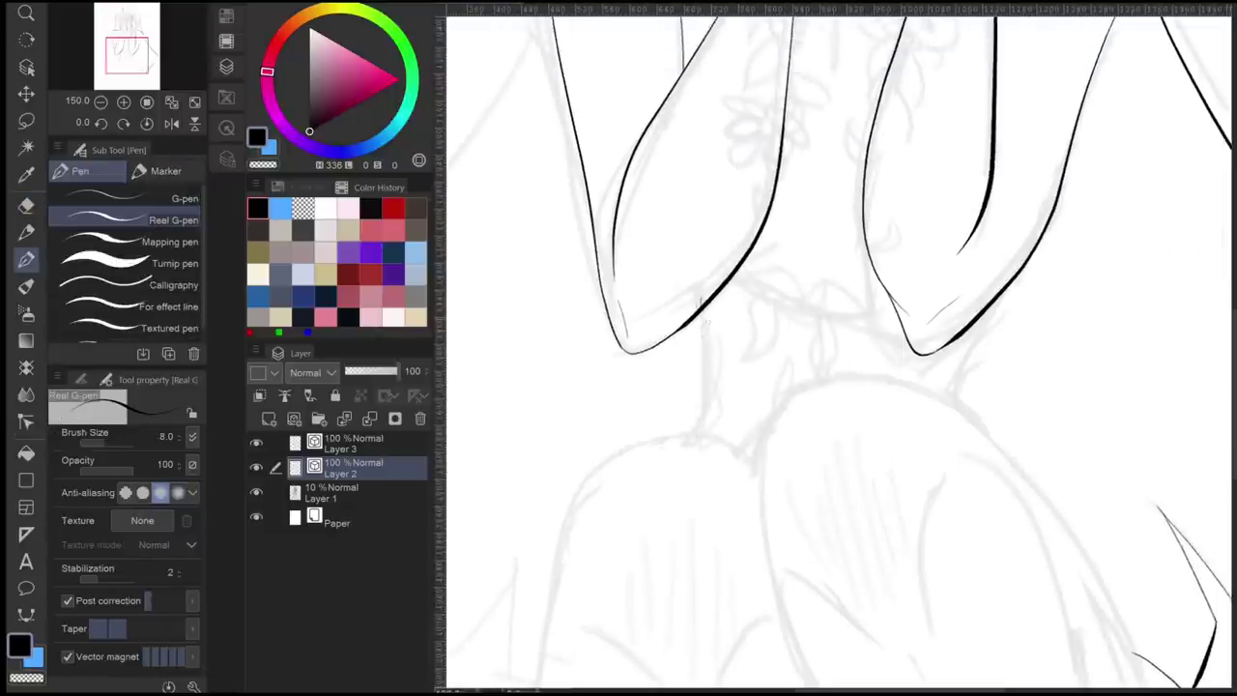
left_click_drag(703, 312, 665, 451)
scroll(841, 348, "right", 2)
left_click_drag(890, 354, 884, 429)
key("e")
scroll(841, 348, "left", 3)
scroll(841, 348, "up", 2)
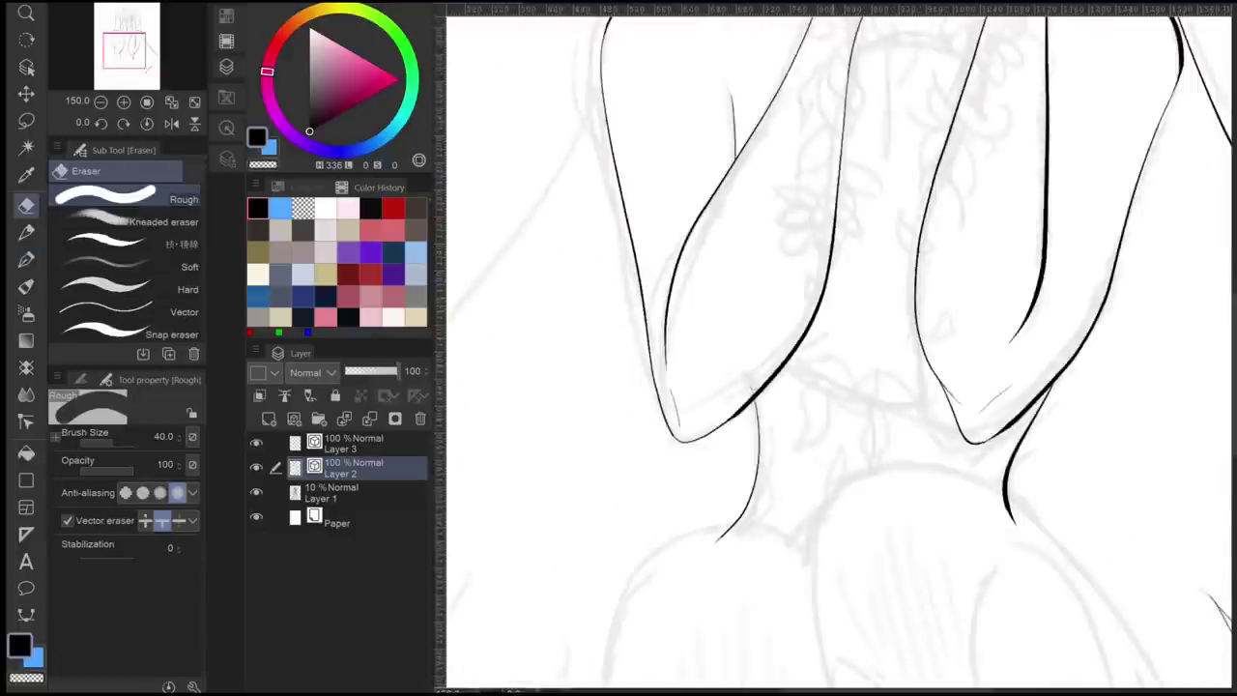
key("p")
scroll(841, 348, "down", 3)
mouse_move(704, 372)
left_mouse_down()
mouse_move(809, 243)
mouse_move(875, 266)
left_mouse_up()
key("ctrl+z")
key("ctrl+z")
left_click_drag(706, 308, 875, 266)
key("ctrl+z")
left_click_drag(763, 242, 873, 263)
left_click_drag(690, 387, 783, 242)
key("ctrl+z")
key("ctrl+z")
- Ink the first knee's curved top and the leg's outer contour down to the page edge, then refine the line with control points
scroll(871, 261, "up", 2)
scroll(871, 261, "down", 2)
left_click_drag(791, 333, 929, 268)
scroll(850, 290, "down", 1)
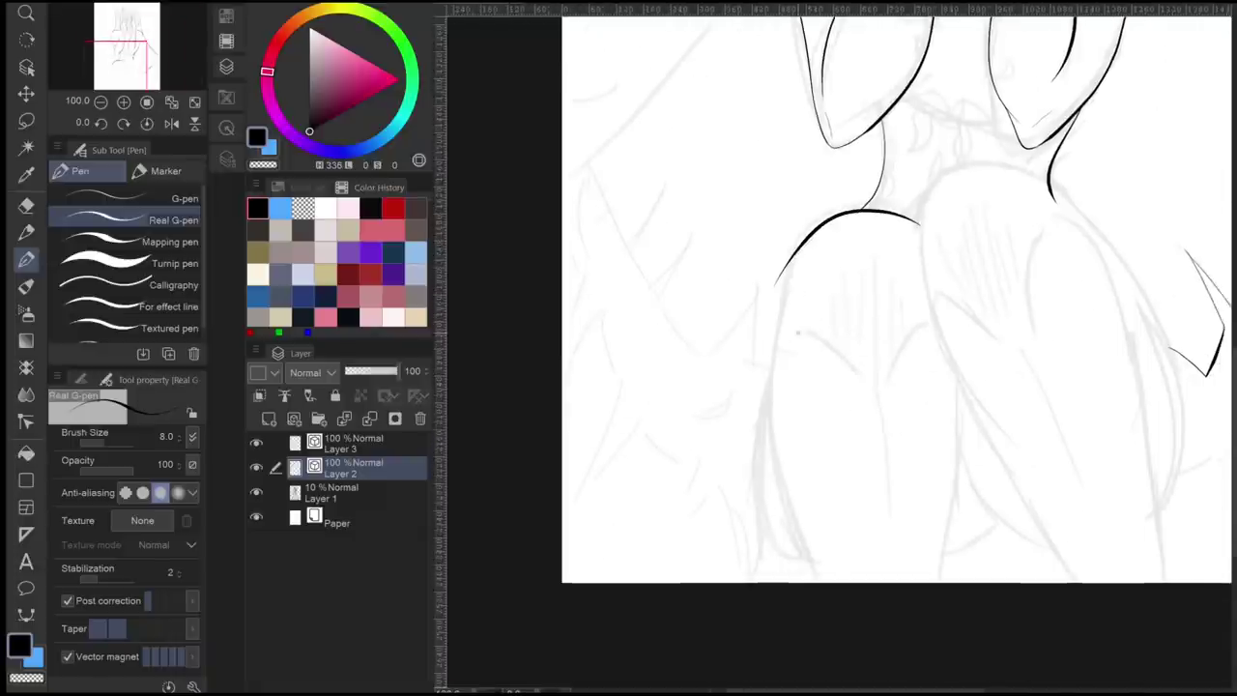
left_click_drag(778, 286, 817, 580)
key("ctrl+z")
left_click_drag(779, 285, 817, 580)
key("y")
scroll(821, 130, "up", 3)
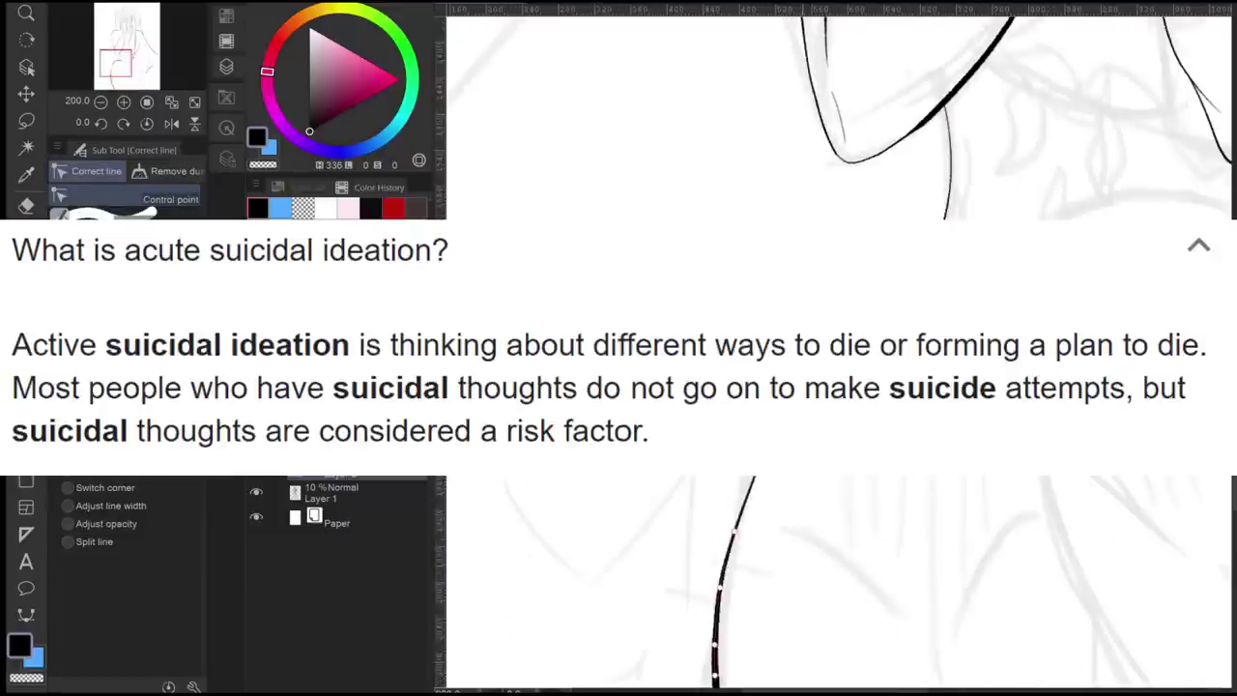
scroll(841, 116, "down", 1)
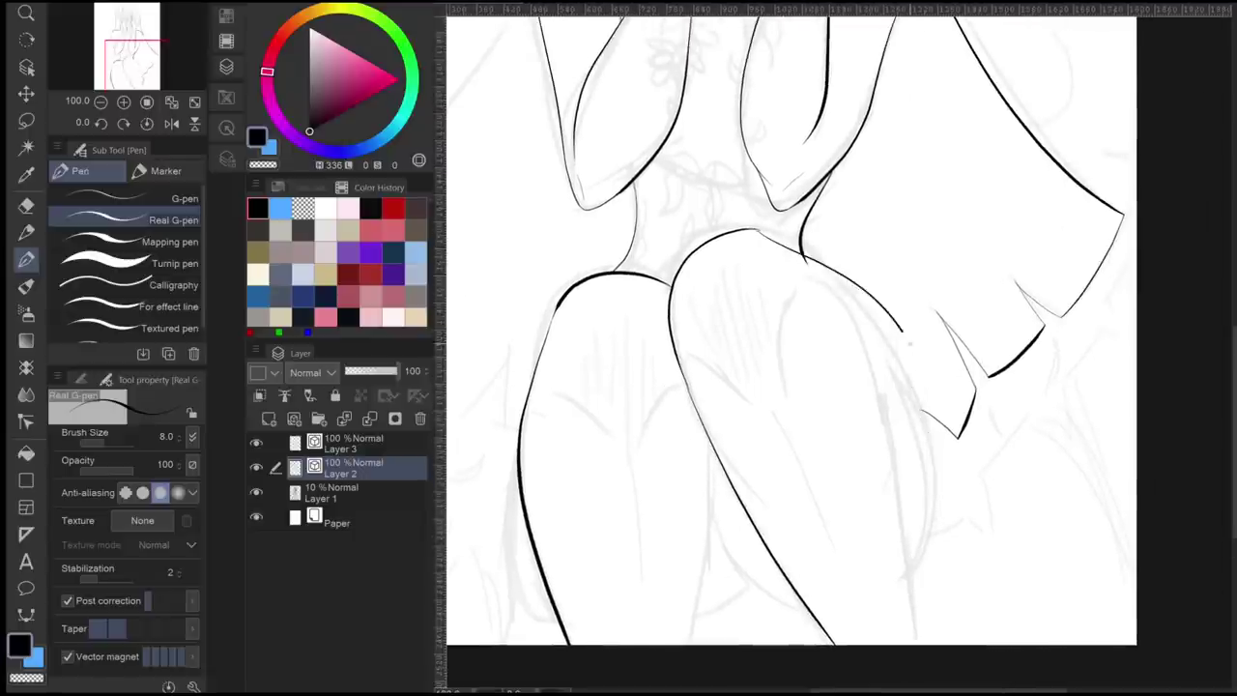
- Ink the second leg's outer contour from the knee around the thigh and smooth it with the Control point tool
mouse_move(754, 230)
left_mouse_down()
mouse_move(916, 390)
mouse_move(947, 586)
left_mouse_up()
key("ctrl+plus")
key("ctrl+z")
mouse_move(735, 151)
left_mouse_down()
mouse_move(1005, 551)
mouse_move(862, 232)
left_mouse_up()
key("ctrl+z")
mouse_move(735, 151)
left_mouse_down()
mouse_move(837, 205)
mouse_move(1024, 634)
left_mouse_up()
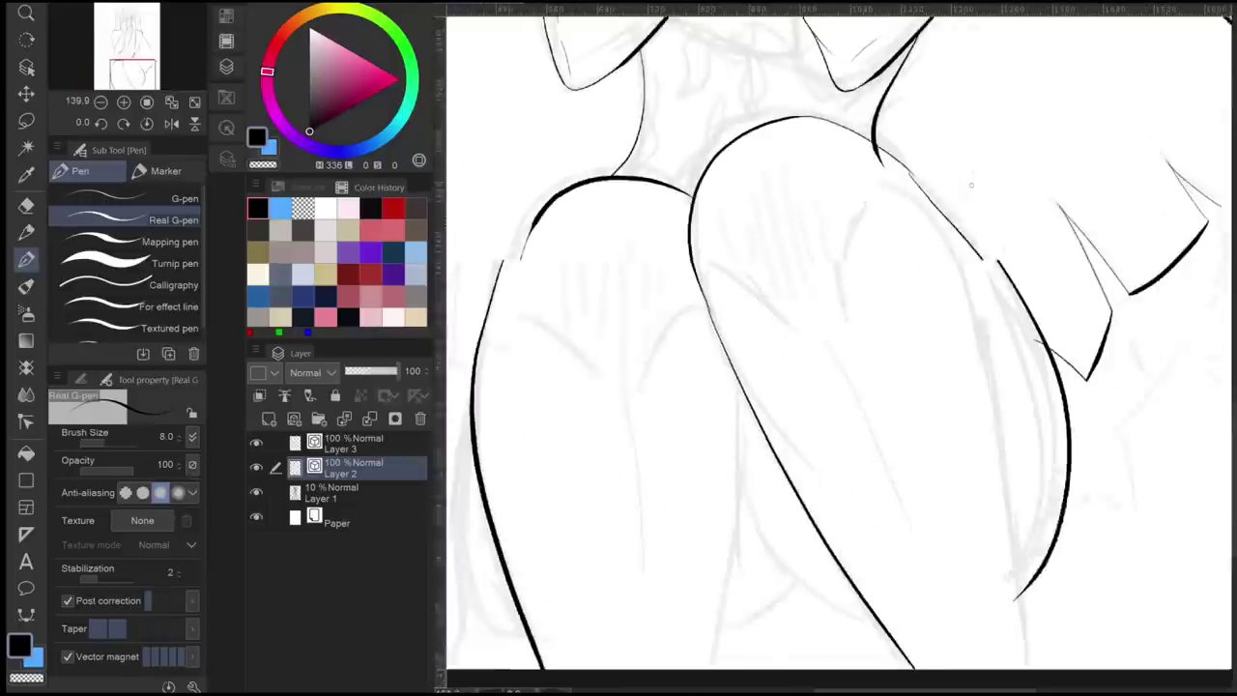
key("y")
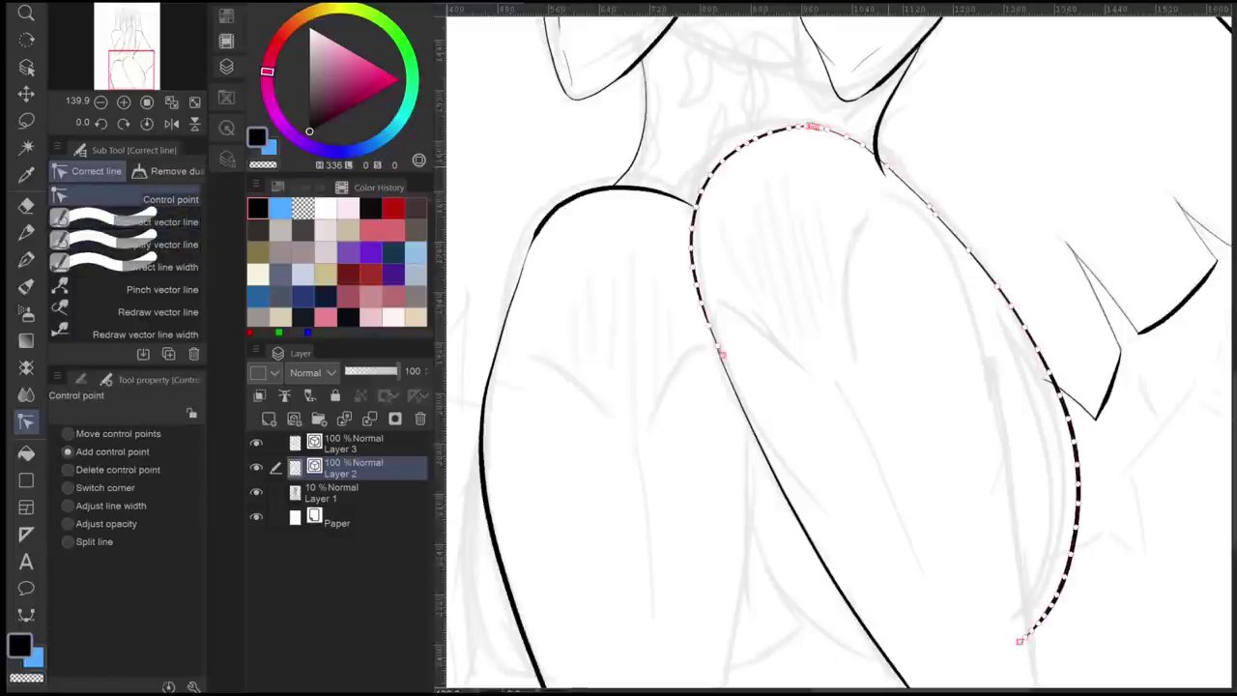
key("p")
key("ctrl+0")
key("ctrl+alt+0")
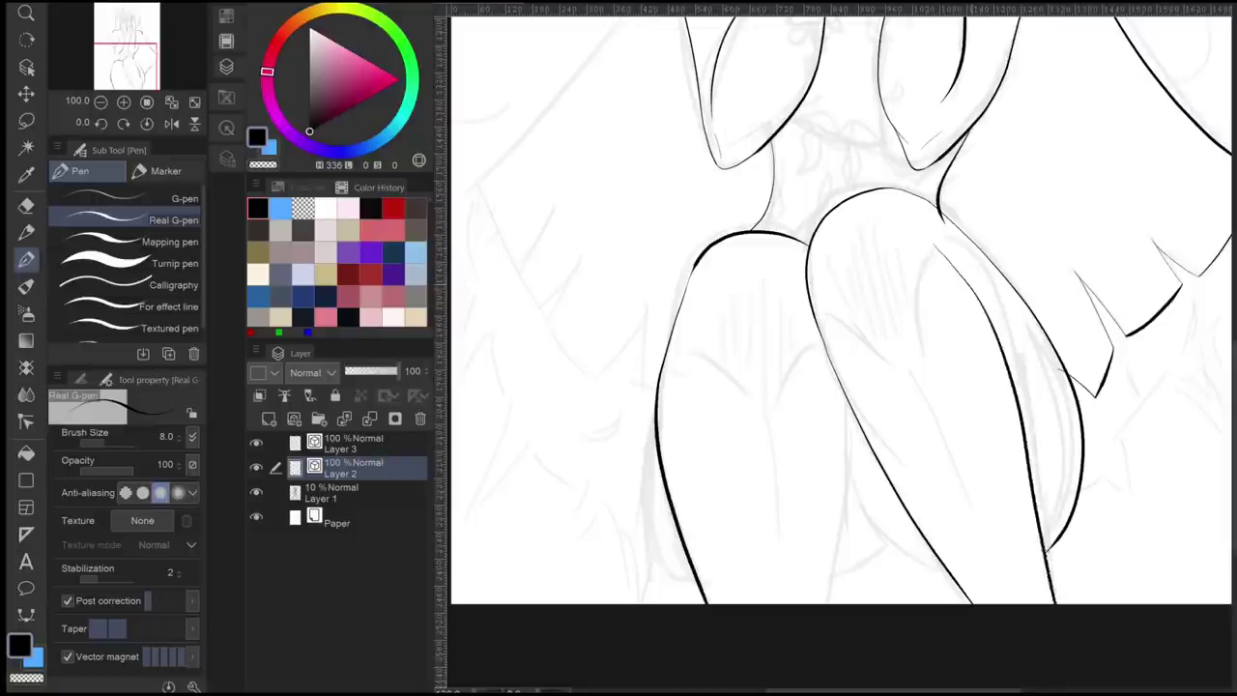
- Ink the second leg's shin line down to the page edge and adjust the leg contours with the Control point tool
left_click_drag(932, 242, 1068, 604)
key("ctrl+0")
key("ctrl+alt+0")
key("ctrl+z")
key("y")
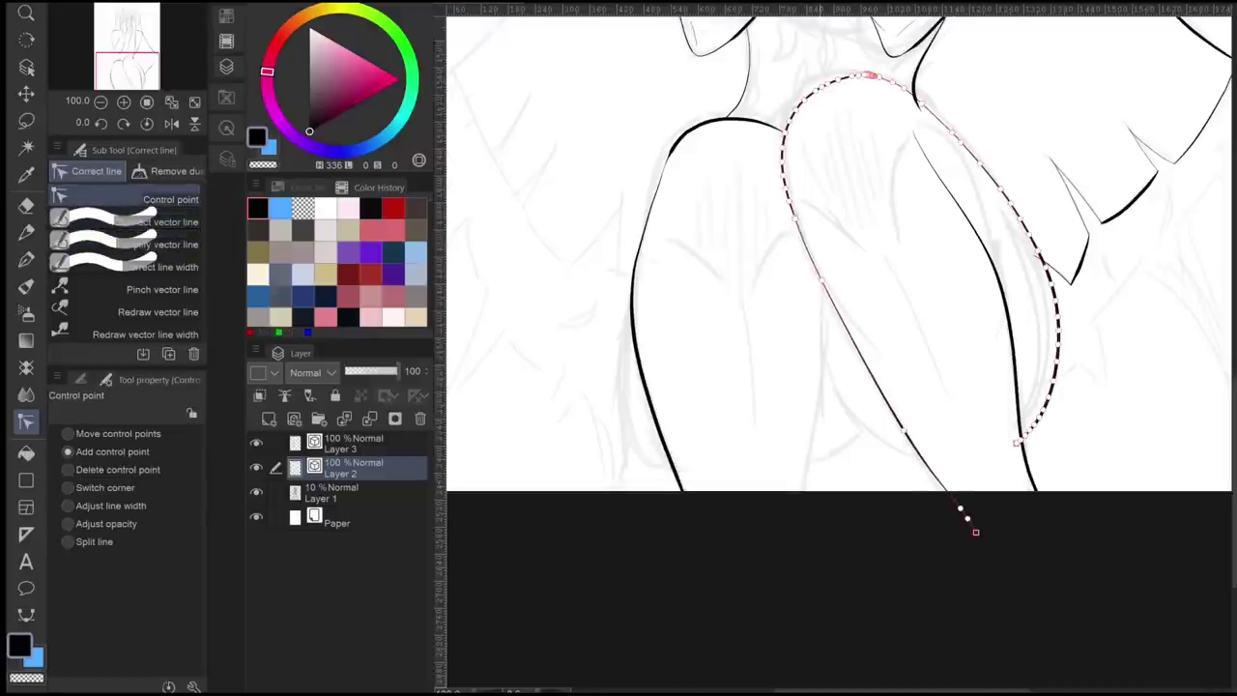
left_click_drag(975, 254, 1050, 416)
key("e")
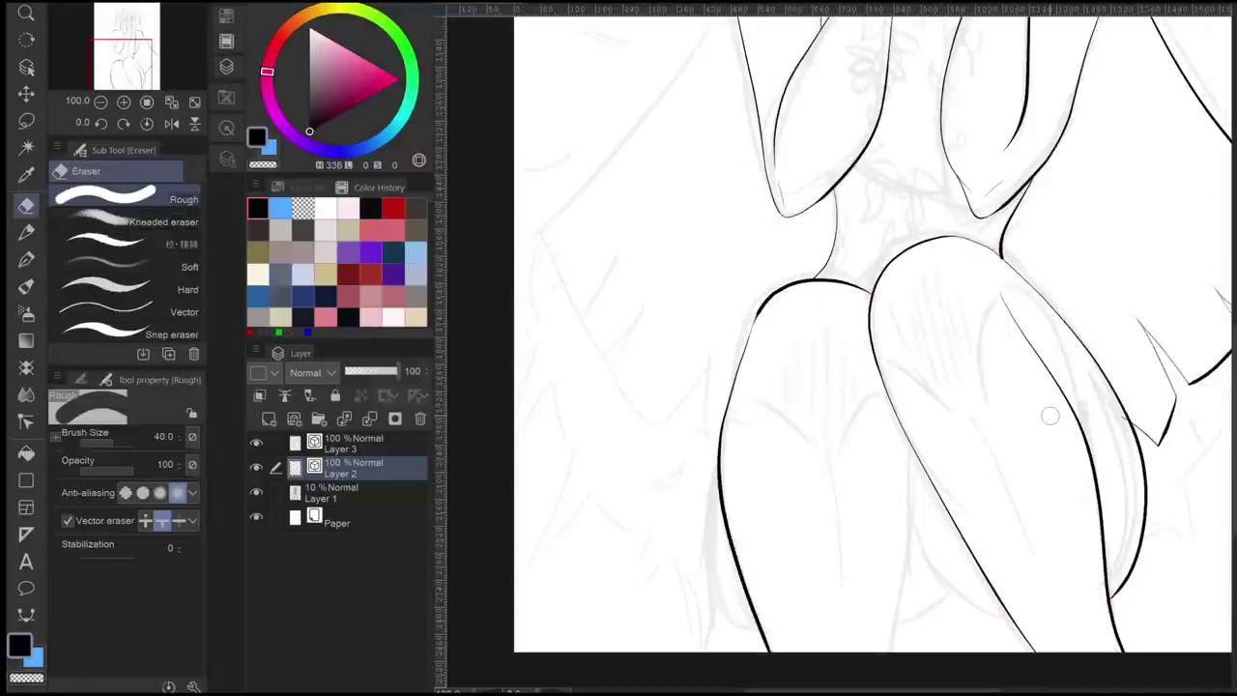
scroll(1105, 470, "up", 2)
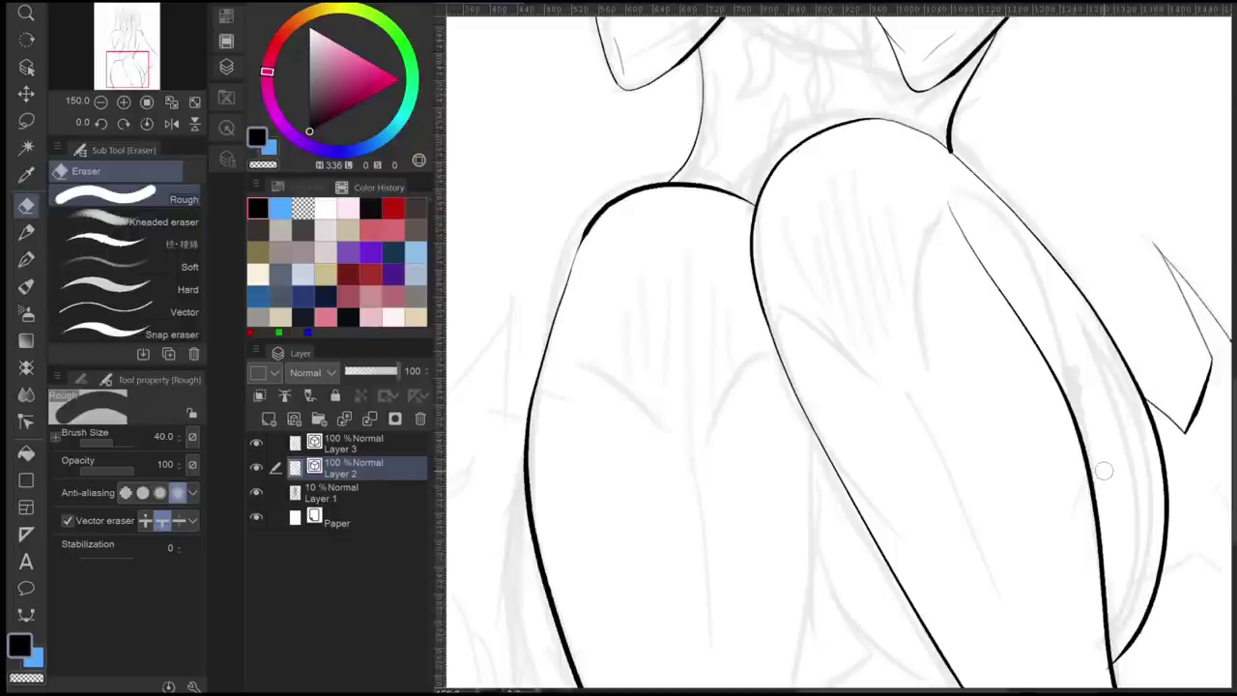
- Ink tapered crease marks on both knees and reposition the second knee's marks with a lasso selection and transform
key("p")
left_click_drag(757, 310, 873, 239)
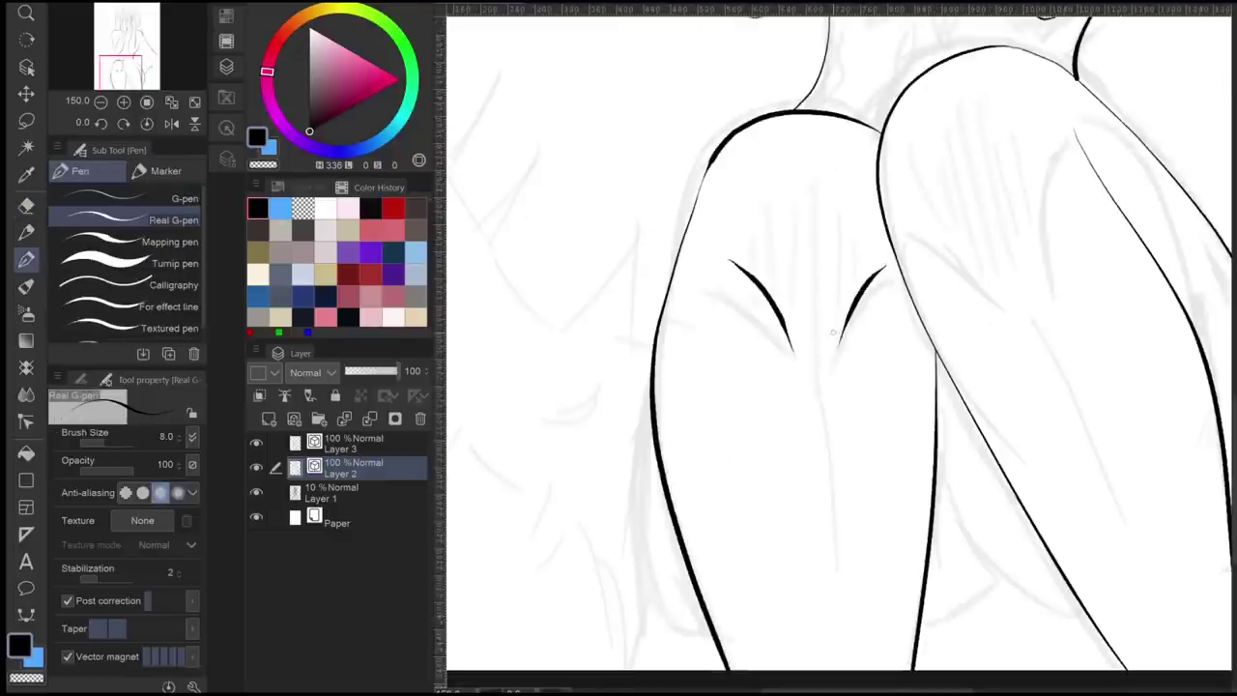
key("m")
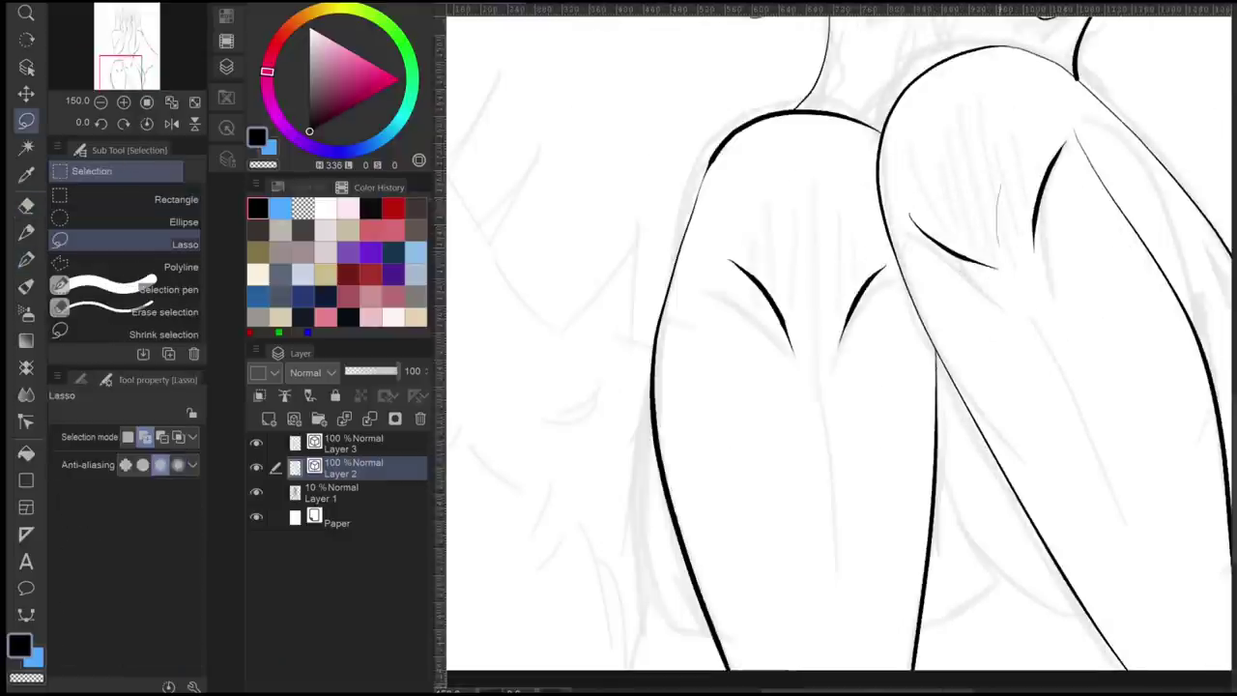
left_click_drag(884, 203, 887, 224)
key("ctrl+t")
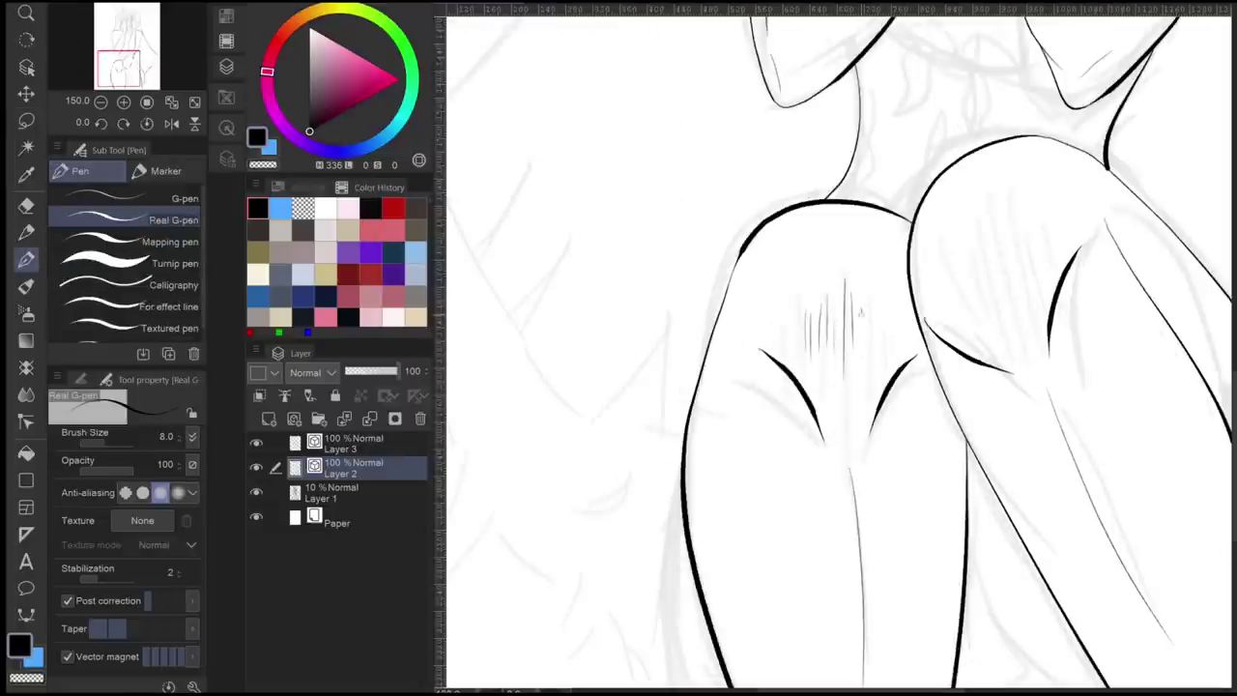
- Hatch both knees with short parallel strokes and ink the thigh curves showing between the legs
left_click_drag(870, 313, 869, 367)
mouse_move(882, 309)
left_mouse_down()
mouse_move(881, 356)
mouse_move(676, 58)
left_mouse_up()
scroll(841, 348, "down", 3)
scroll(841, 348, "up", 3)
key("e")
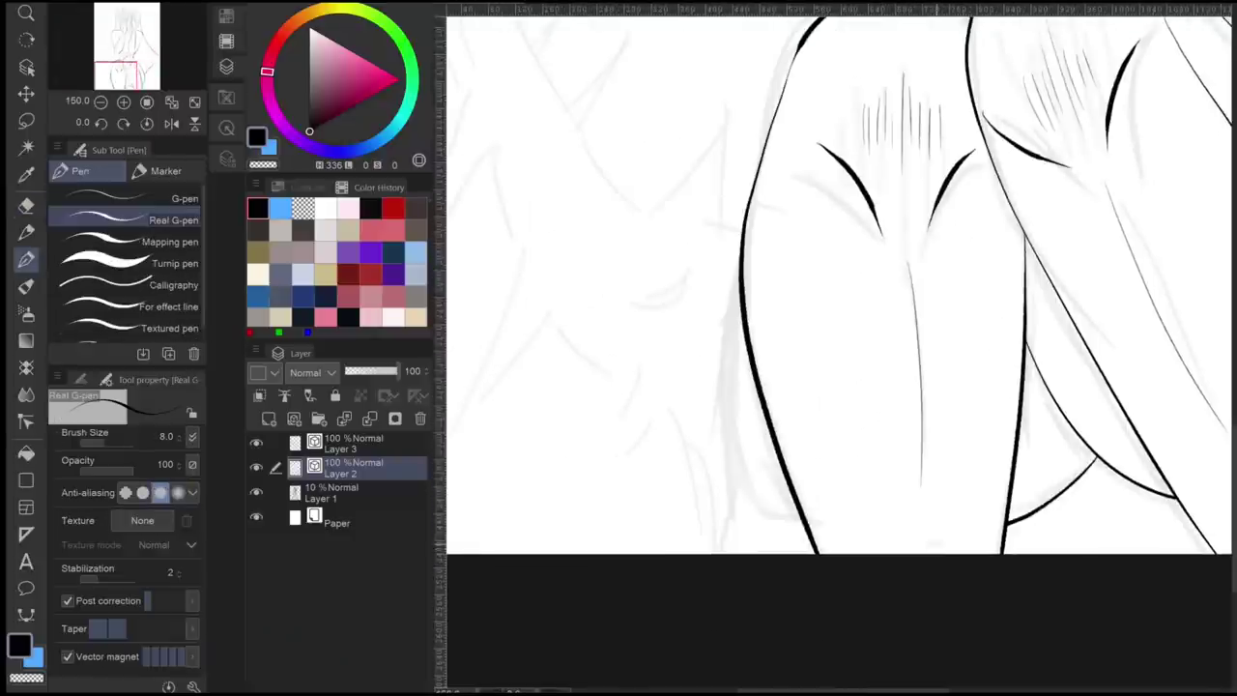
key("e")
scroll(840, 290, "down", 4)
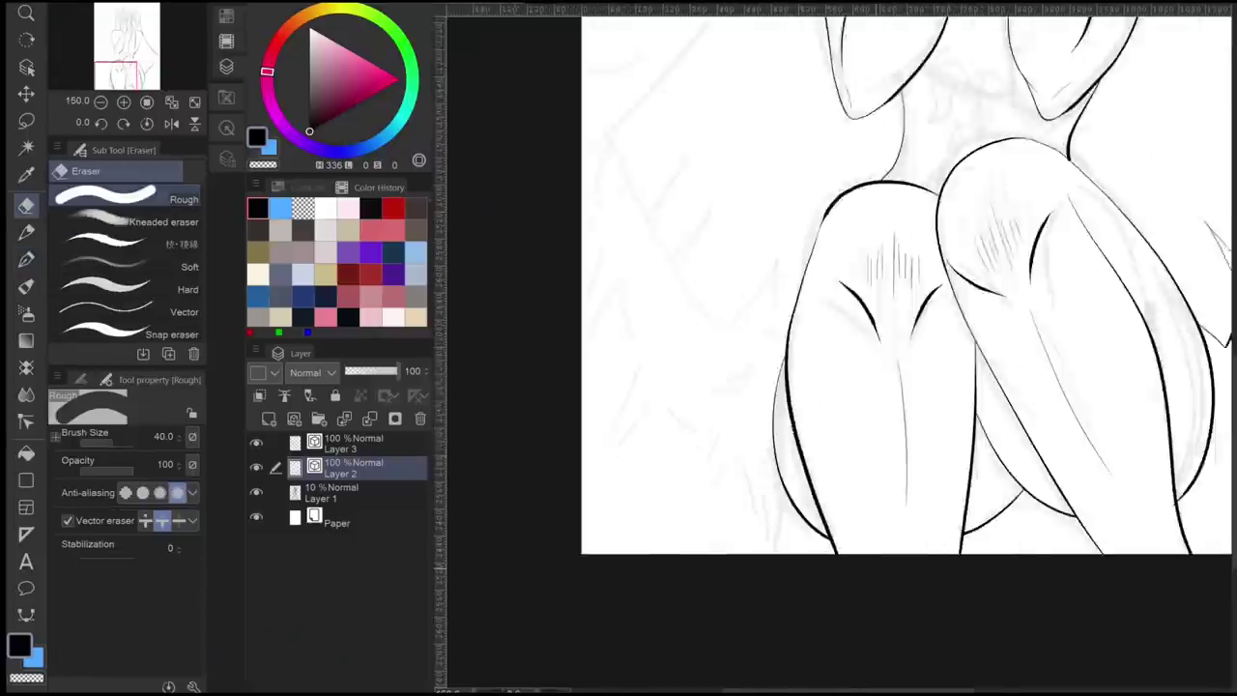
scroll(869, 290, "up", 2)
scroll(876, 568, "down", 1)
scroll(873, 567, "up", 2)
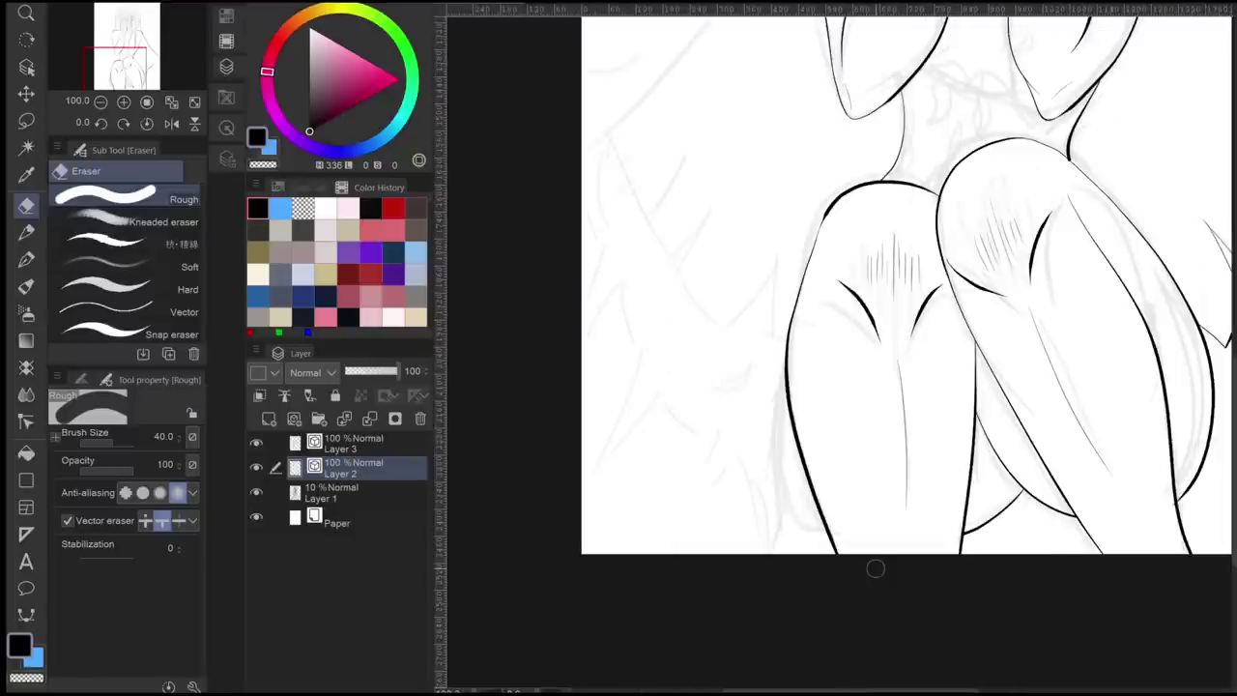
- Ink small crescent and curved detail marks among the jagged shapes beside the first leg
key("p")
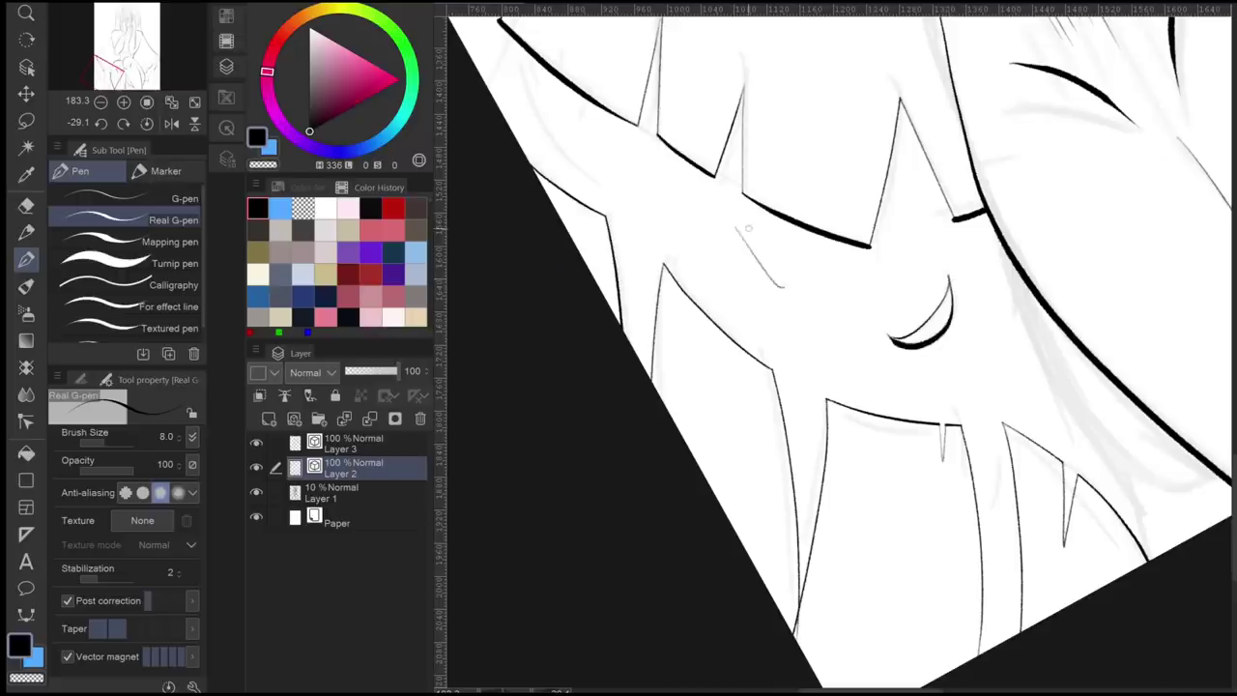
left_click_drag(748, 228, 787, 290)
key("e")
left_click_drag(730, 205, 744, 222)
key("p")
left_click_drag(774, 290, 802, 464)
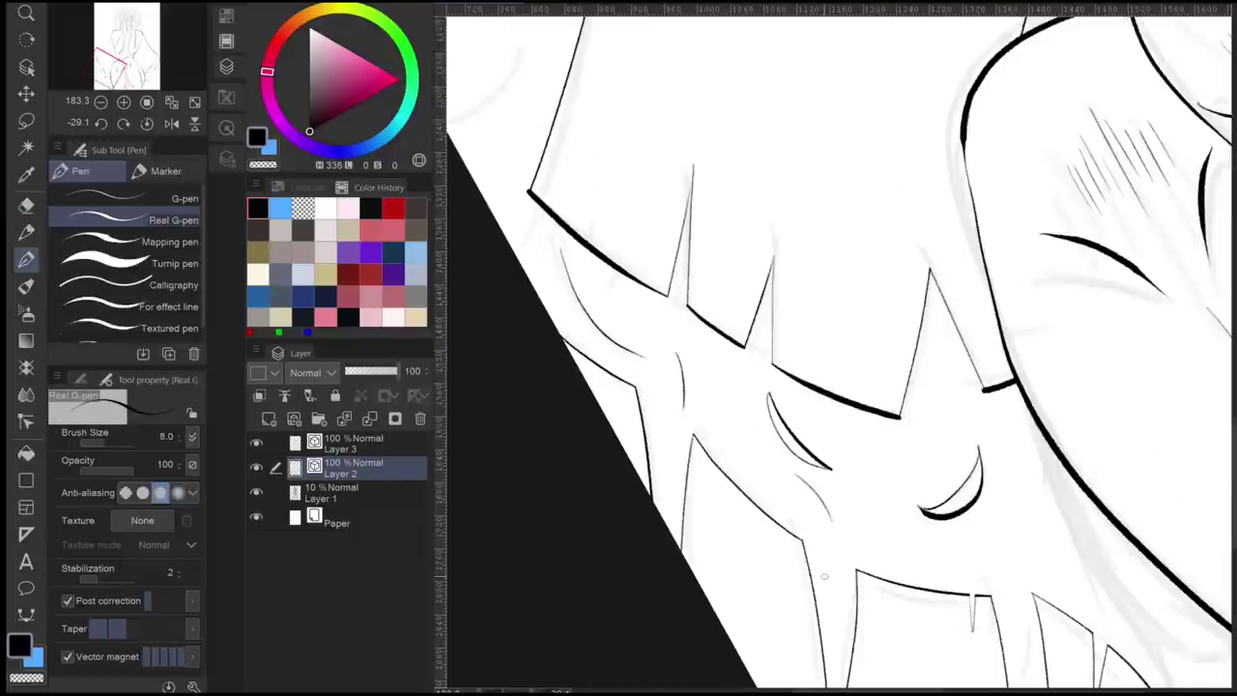
- Ink a small crescent mark in the empty area beside the first arm with the Real G-pen
key("ctrl+alt+0")
scroll(841, 348, "up", 10)
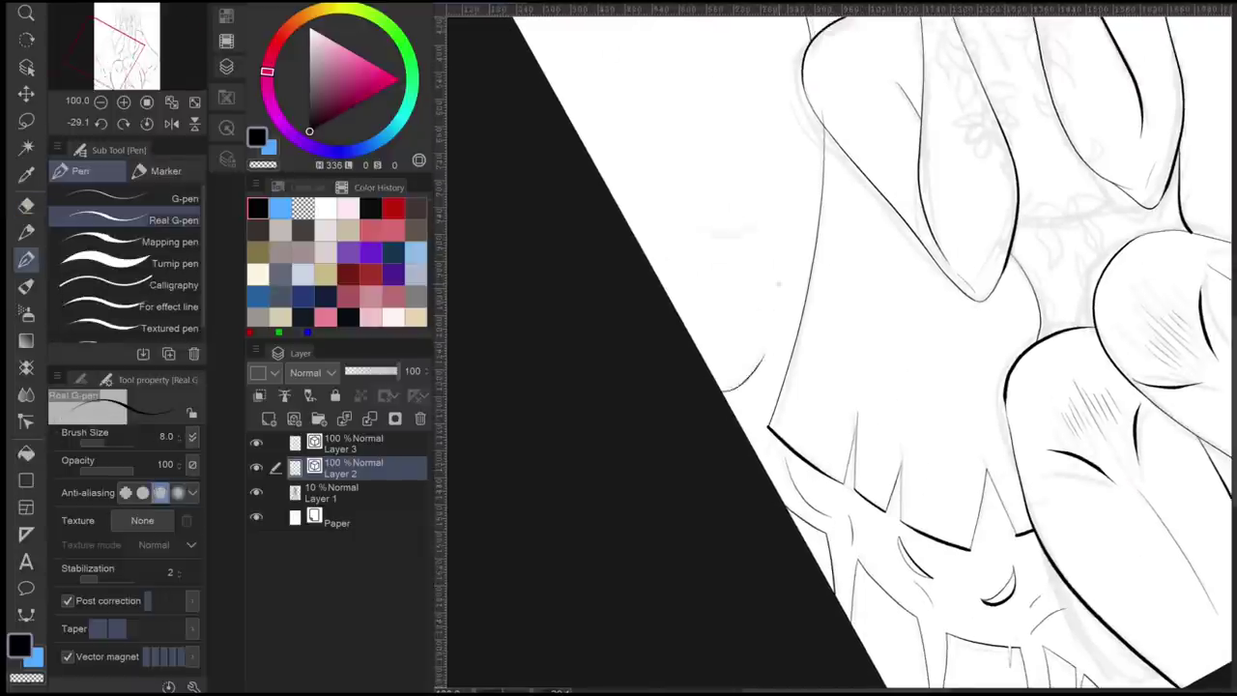
left_click_drag(728, 252, 701, 294)
key("e")
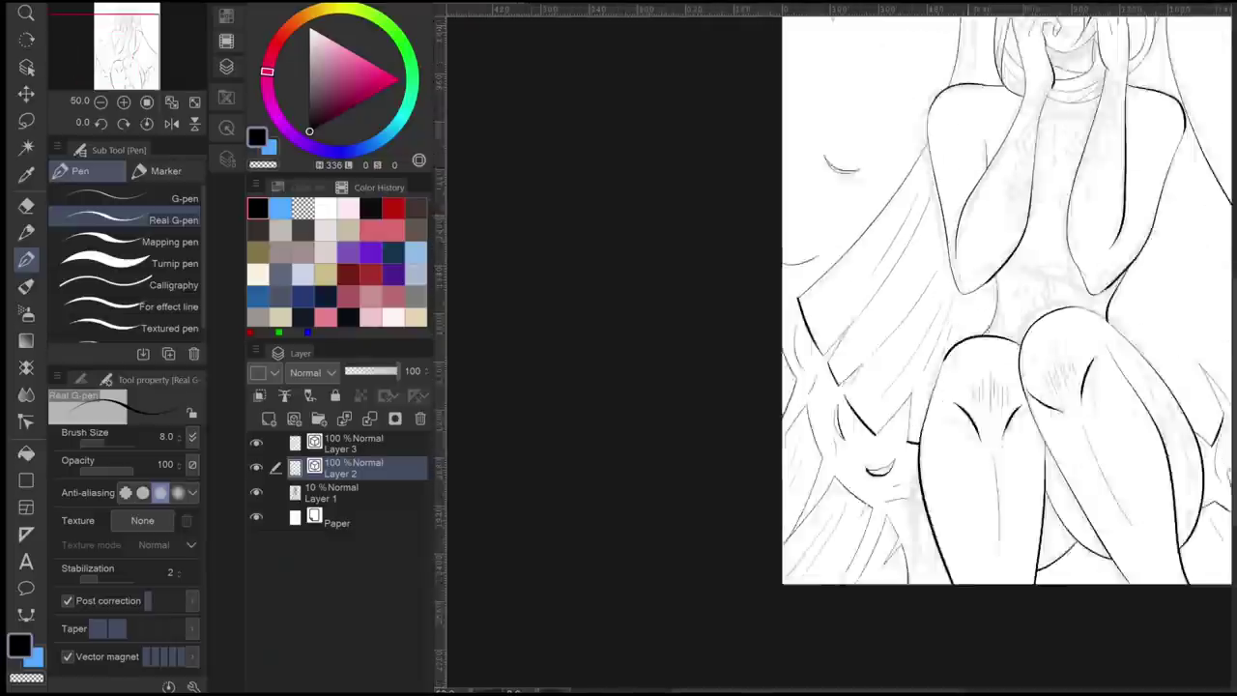
key("ctrl+minus")
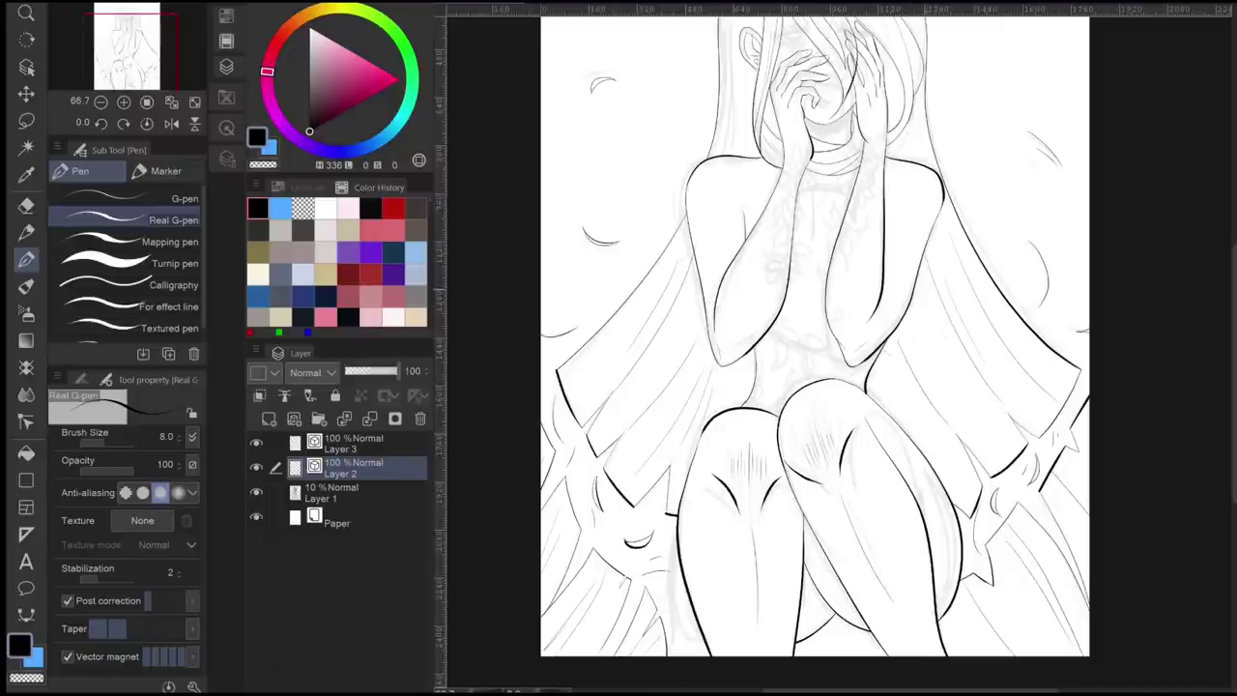
- Ink fine hair strands beside the neck and clean up stray line ends around the head with pen and eraser
key("ctrl+plus")
key("ctrl+plus")
key("e")
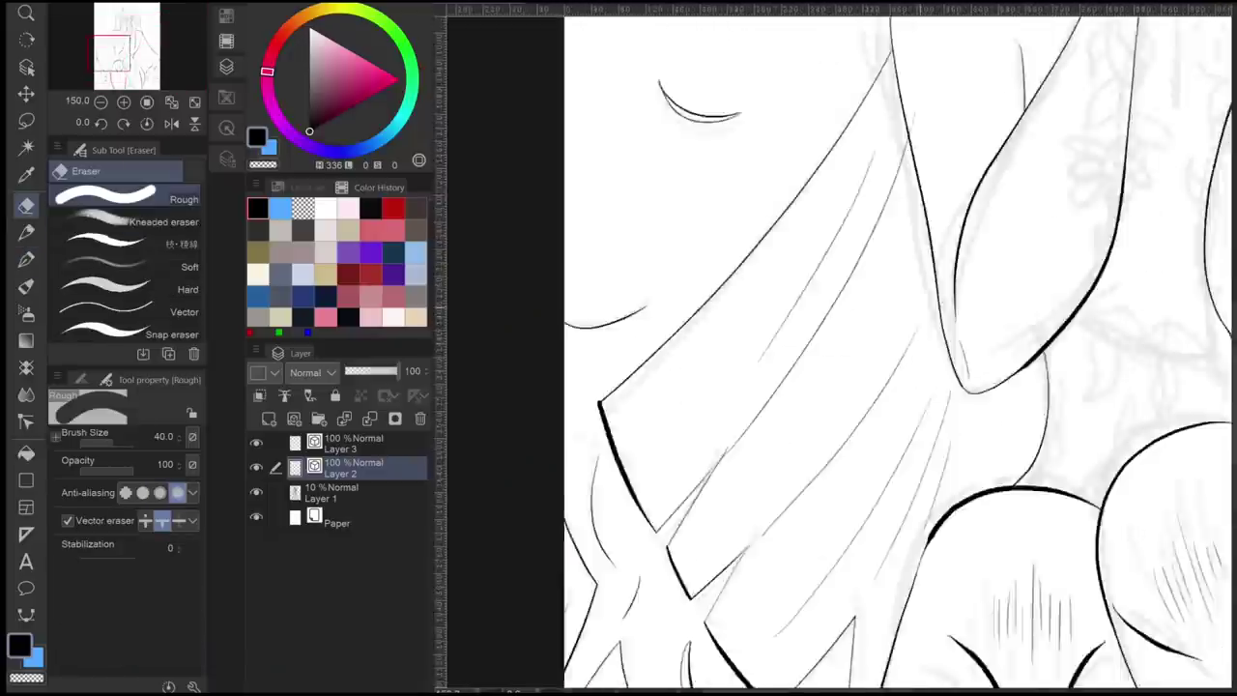
key("p")
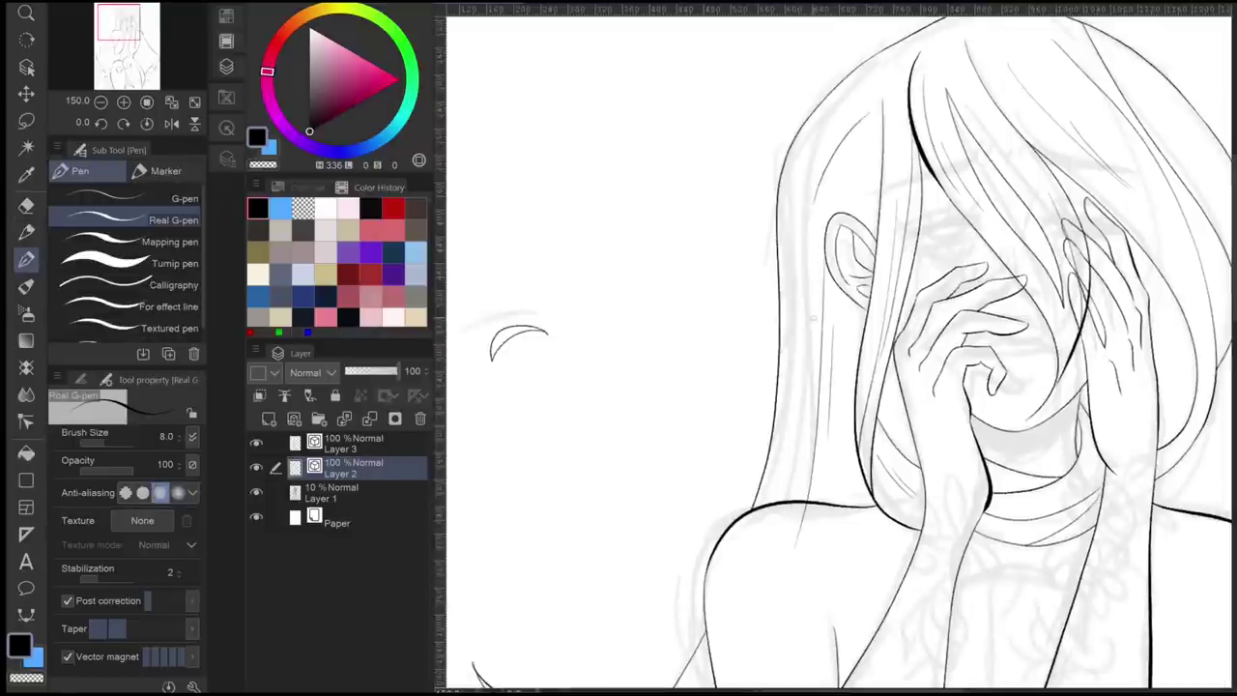
scroll(841, 348, "right", 3)
scroll(841, 348, "down", 2)
key("e")
scroll(841, 348, "up", 2)
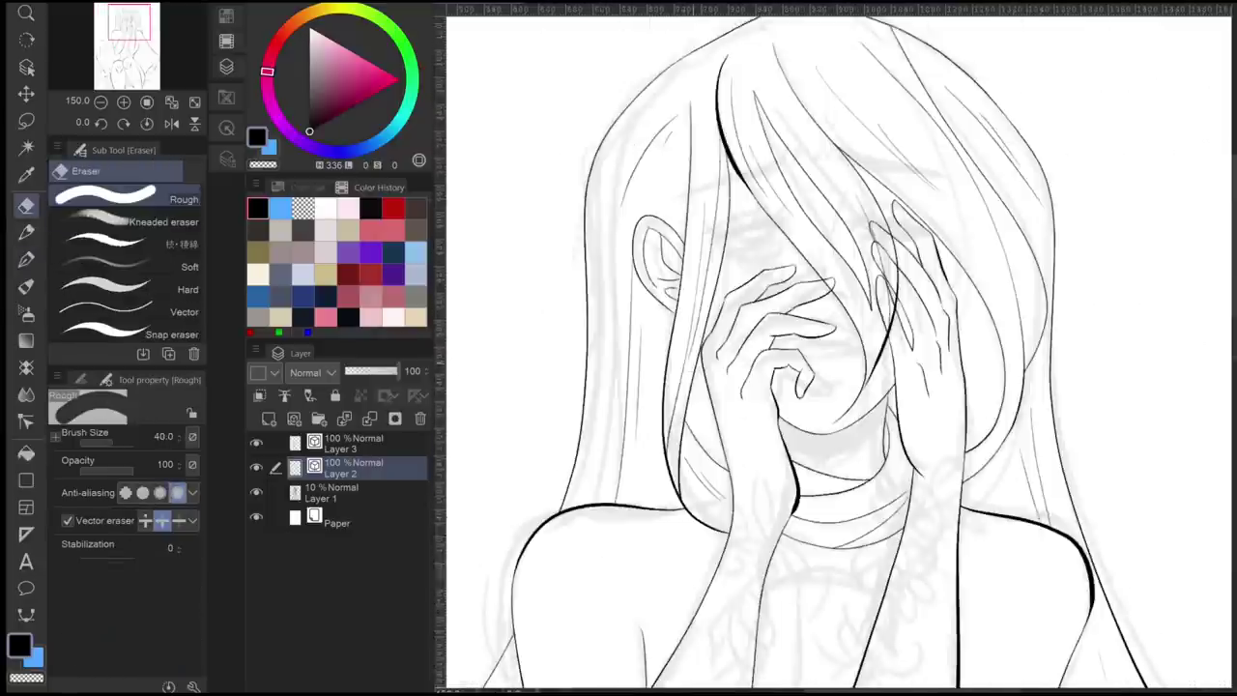
scroll(1073, 387, "down", 4)
scroll(1073, 386, "up", 3)
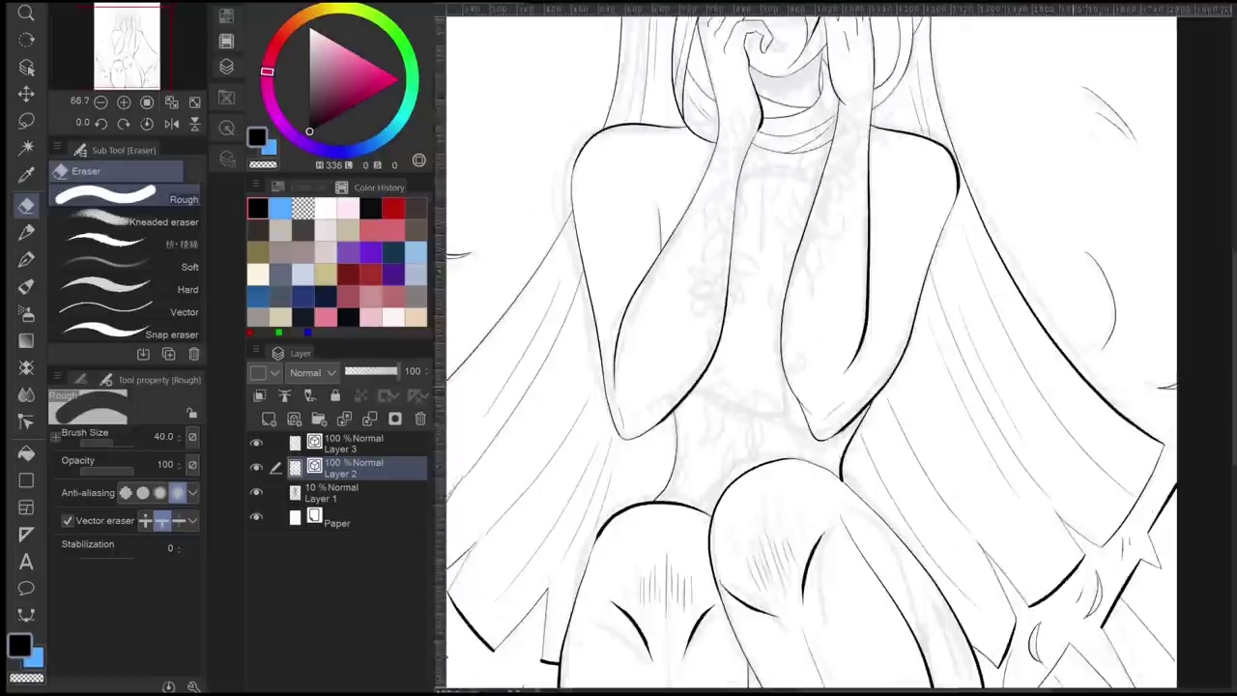
scroll(1073, 387, "up", 2)
key("p")
key("e")
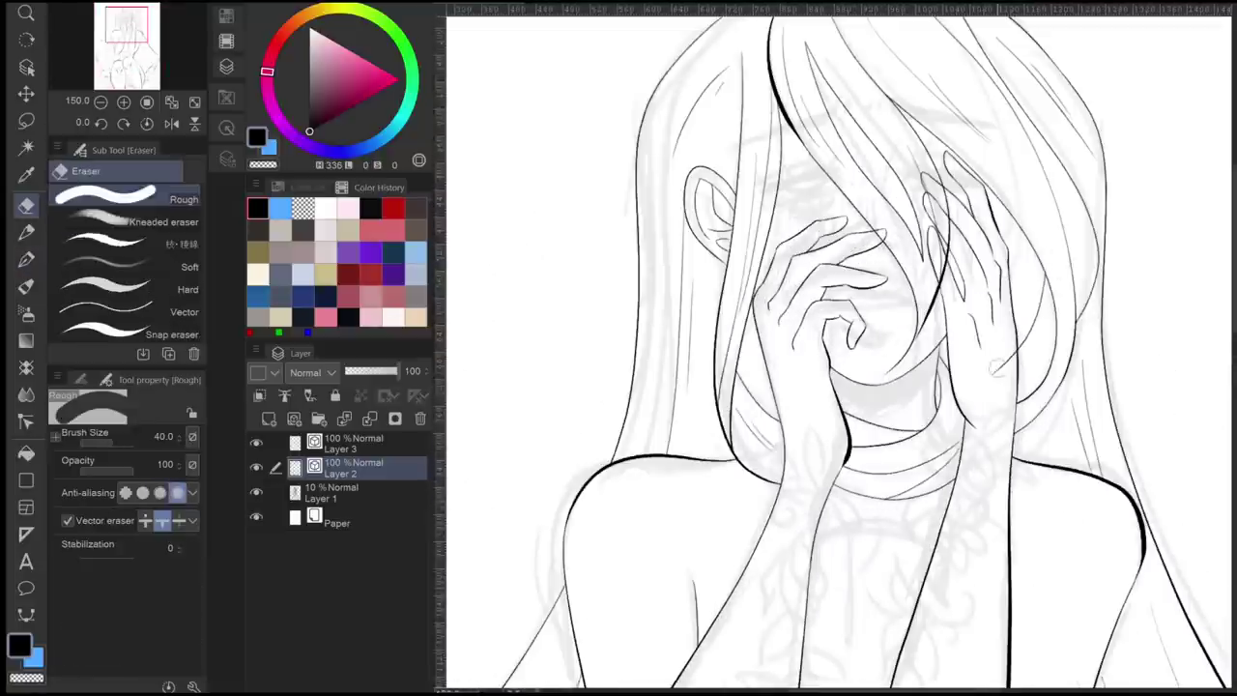
- Erase the hair lines crossing the fingers of the hands with the sketch layer hidden, and show the sketch again
scroll(984, 300, "down", 4)
scroll(984, 300, "up", 3)
scroll(984, 300, "down", 4)
scroll(971, 425, "up", 6)
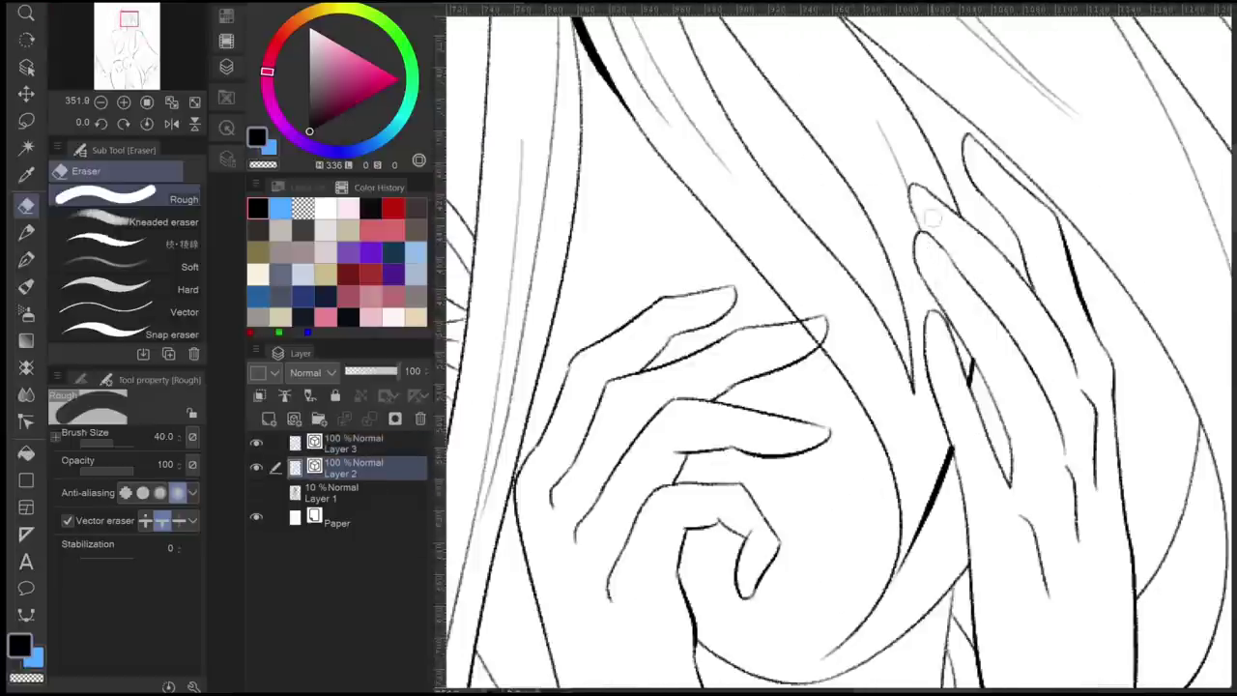
scroll(820, 336, "down", 6)
scroll(820, 336, "up", 3)
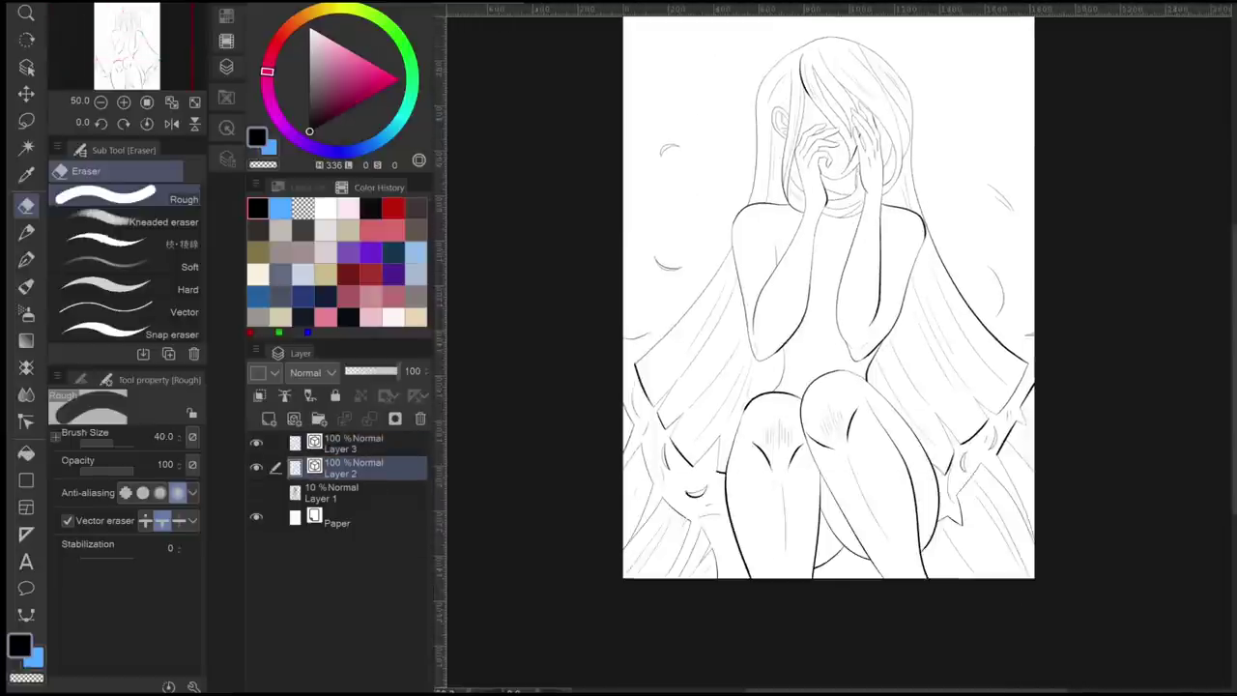
scroll(820, 336, "down", 3)
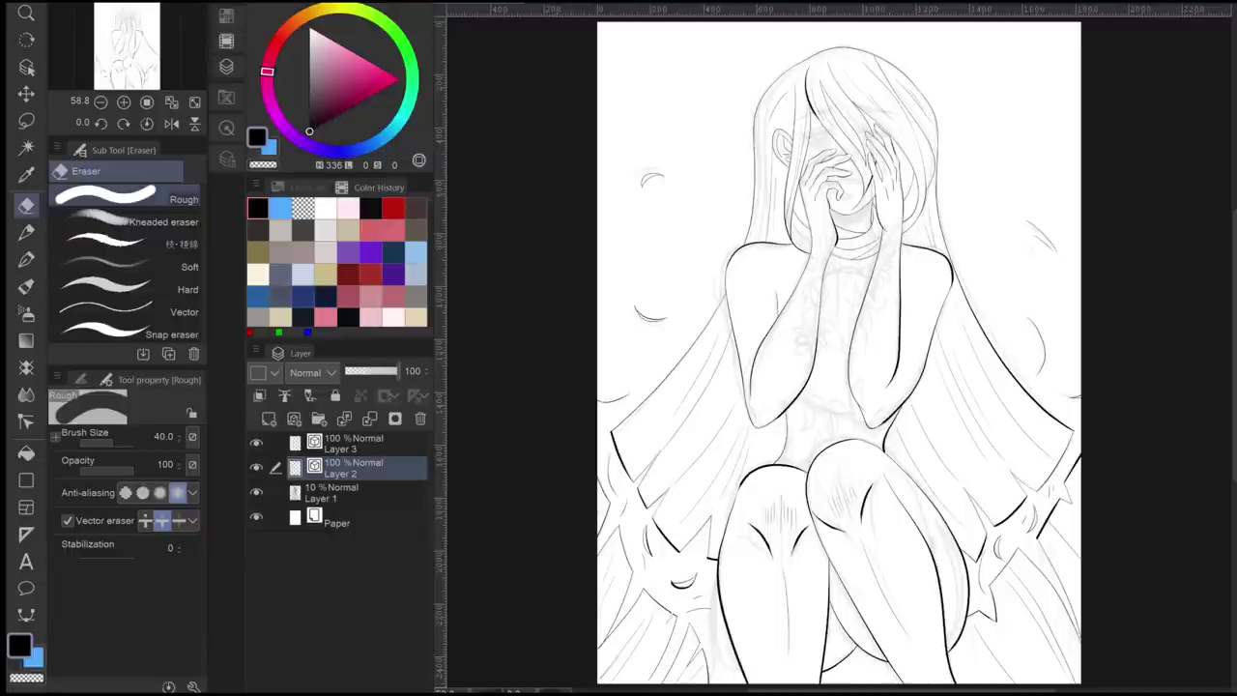
- Touch up the line art around the head and hands and reduce the line art layers to Layer 2 only
scroll(820, 337, "up", 5)
key("p")
scroll(820, 337, "down", 2)
key("e")
scroll(820, 336, "down", 2)
scroll(841, 387, "up", 3)
key("ctrl+z")
key("ctrl+z")
scroll(841, 387, "down", 1)
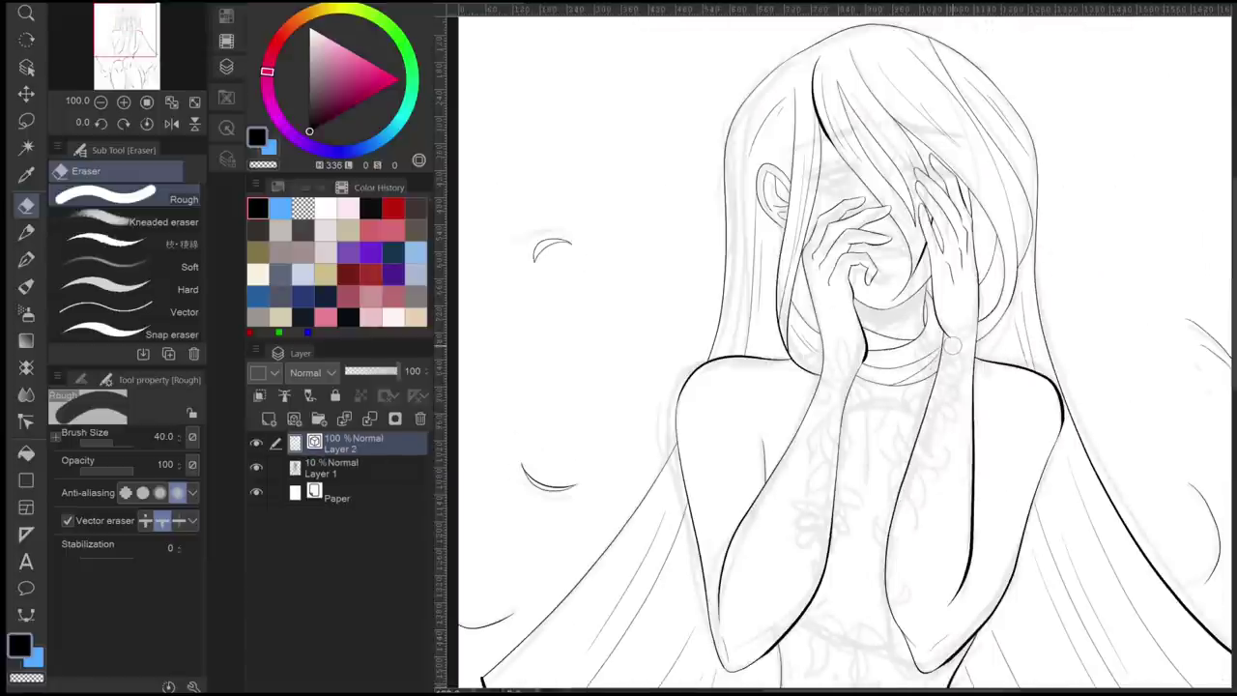
- Ink the curved neckline across the chest and the curve between the elbows, erasing the ends that overlap the arms
scroll(1086, 262, "down", 1)
key("p")
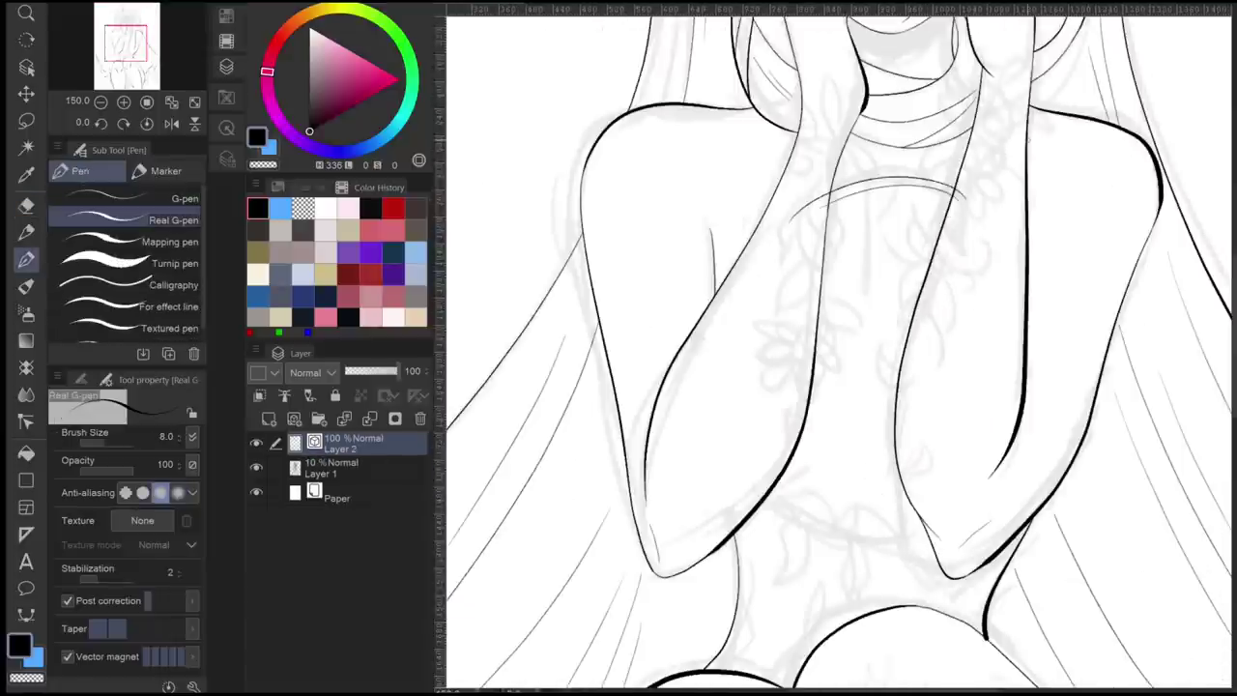
left_click_drag(972, 493, 891, 397)
key("e")
scroll(891, 396, "down", 2)
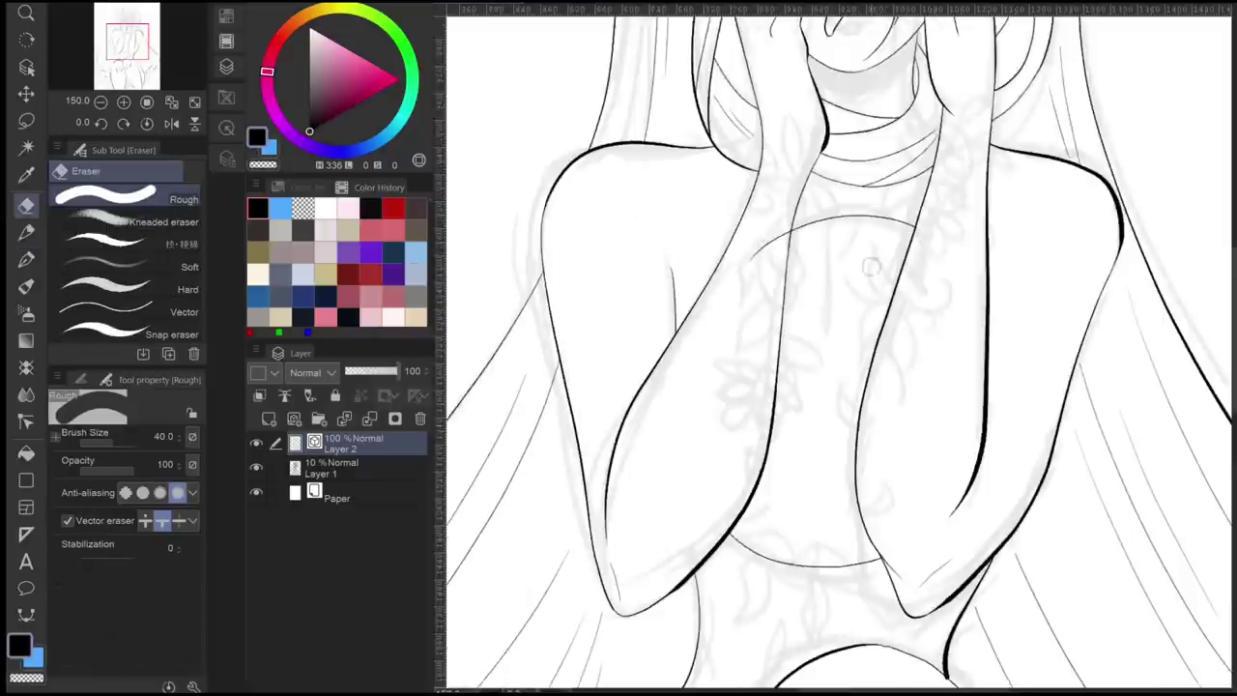
scroll(892, 396, "up", 5)
scroll(892, 396, "down", 7)
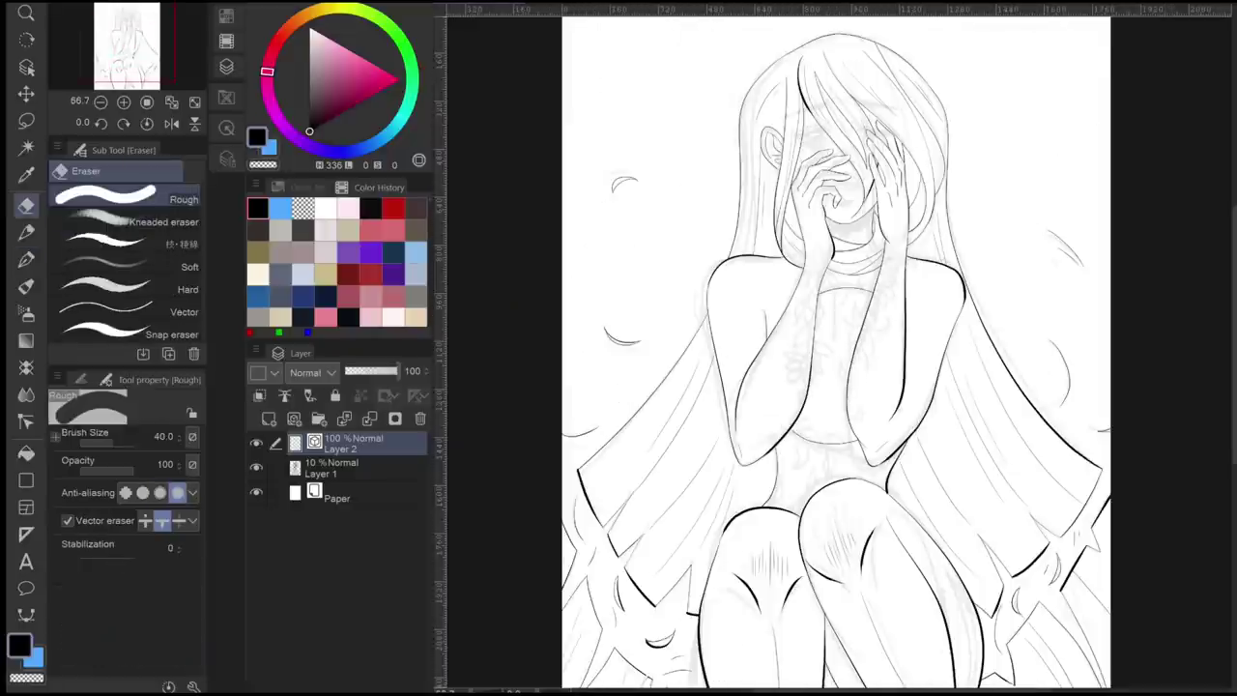
- Hide the line art on Layer 2 and add a new vector layer above it
scroll(831, 184, "up", 6)
left_click(256, 443)
key("ctrl+shift+n")
scroll(841, 348, "up", 3)
- Outline the uncovered eye's thick upper lid with the Real G-pen, rasterize Layer 3 and fill the outline black
key("p")
left_click_drag(1211, 536, 1172, 440)
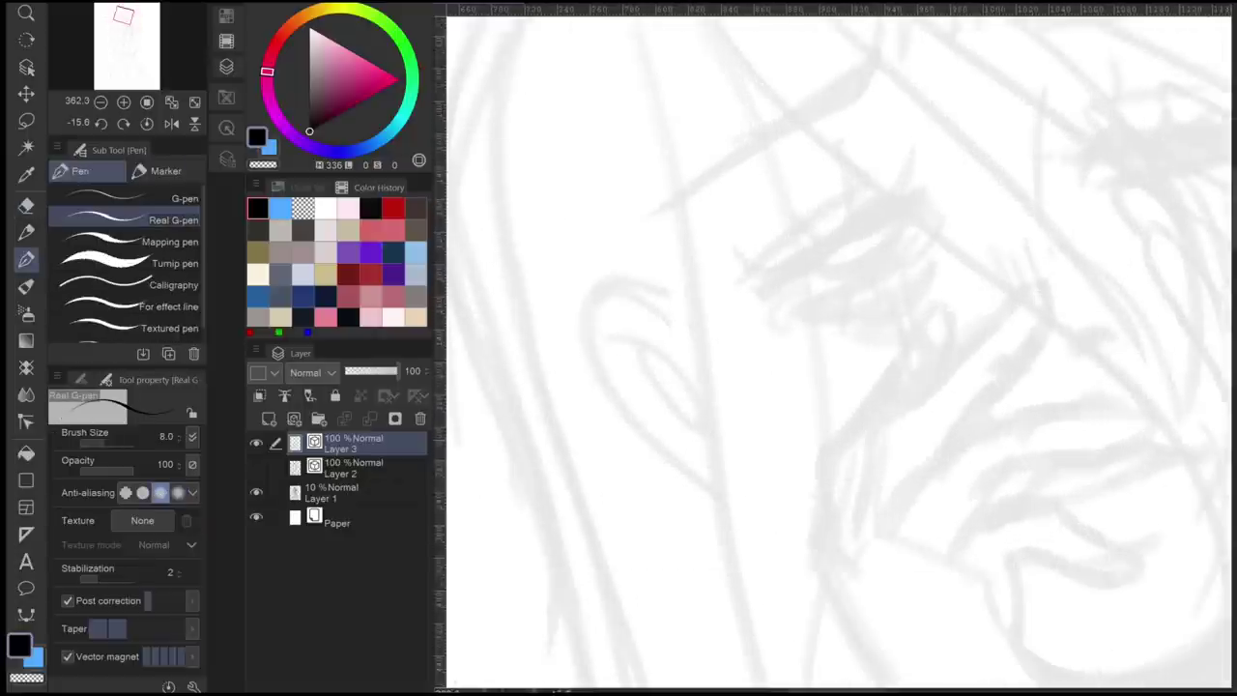
mouse_move(756, 298)
left_mouse_down()
mouse_move(930, 196)
mouse_move(752, 312)
left_mouse_up()
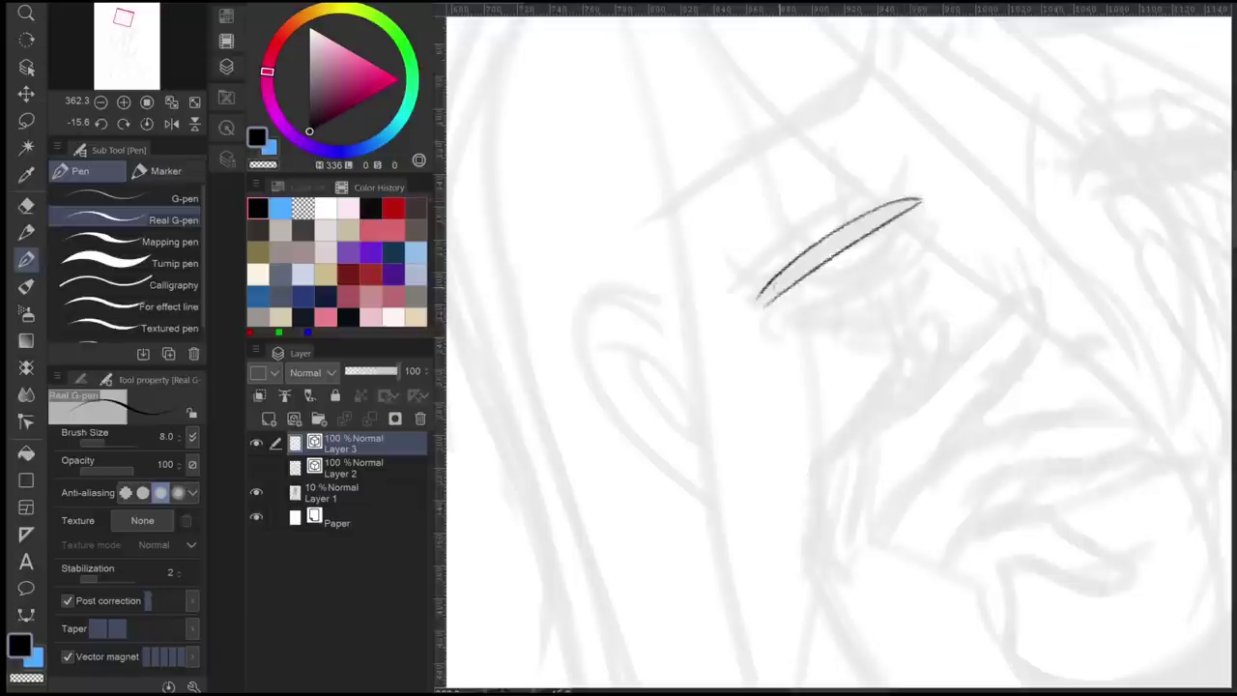
key("g")
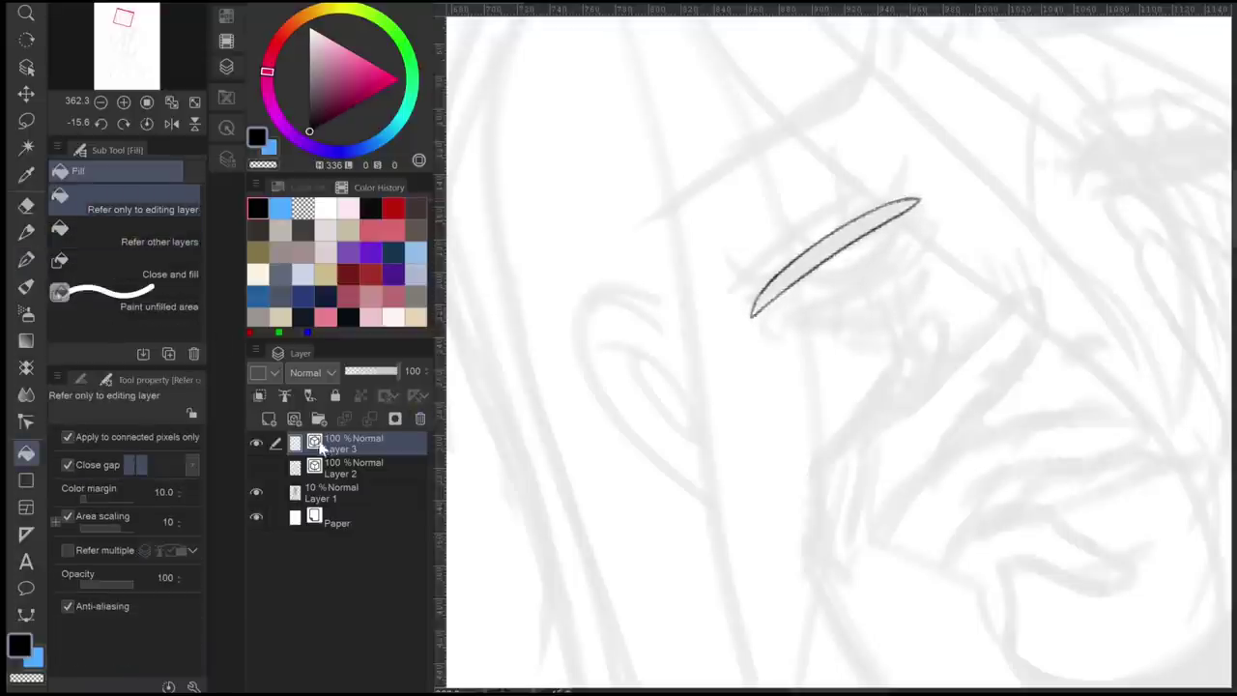
left_click(851, 242)
- Ink tapered lashes along the first eye's upper lid and a thin crease curve above it
scroll(909, 226, "up", 1)
key("p")
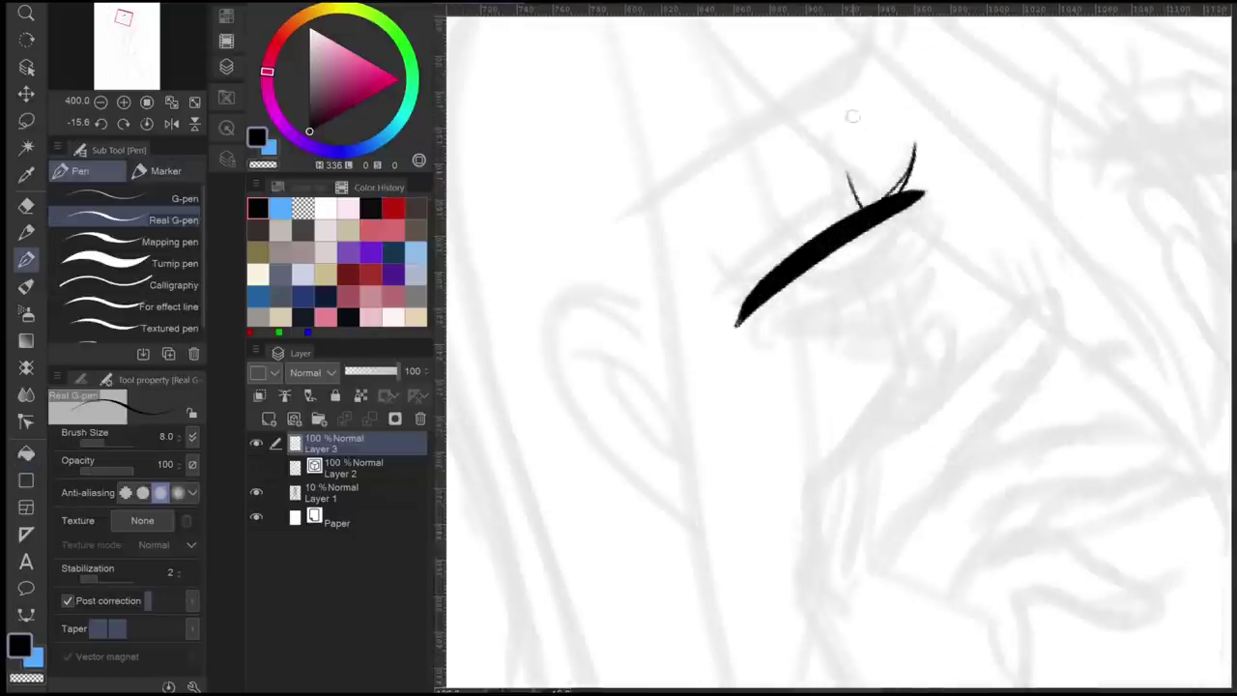
key("ctrl+@")
left_click_drag(875, 280, 909, 238)
left_click_drag(837, 286, 847, 249)
left_click_drag(824, 290, 846, 232)
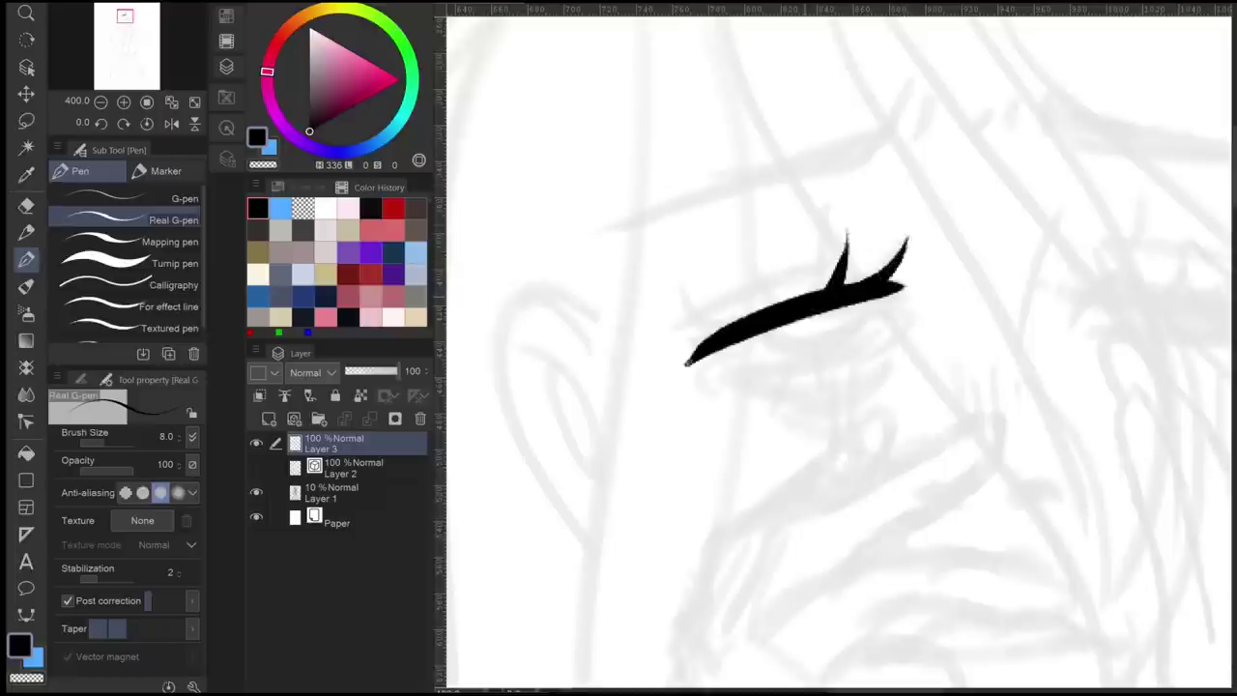
left_click_drag(758, 307, 727, 282)
left_click_drag(715, 335, 674, 317)
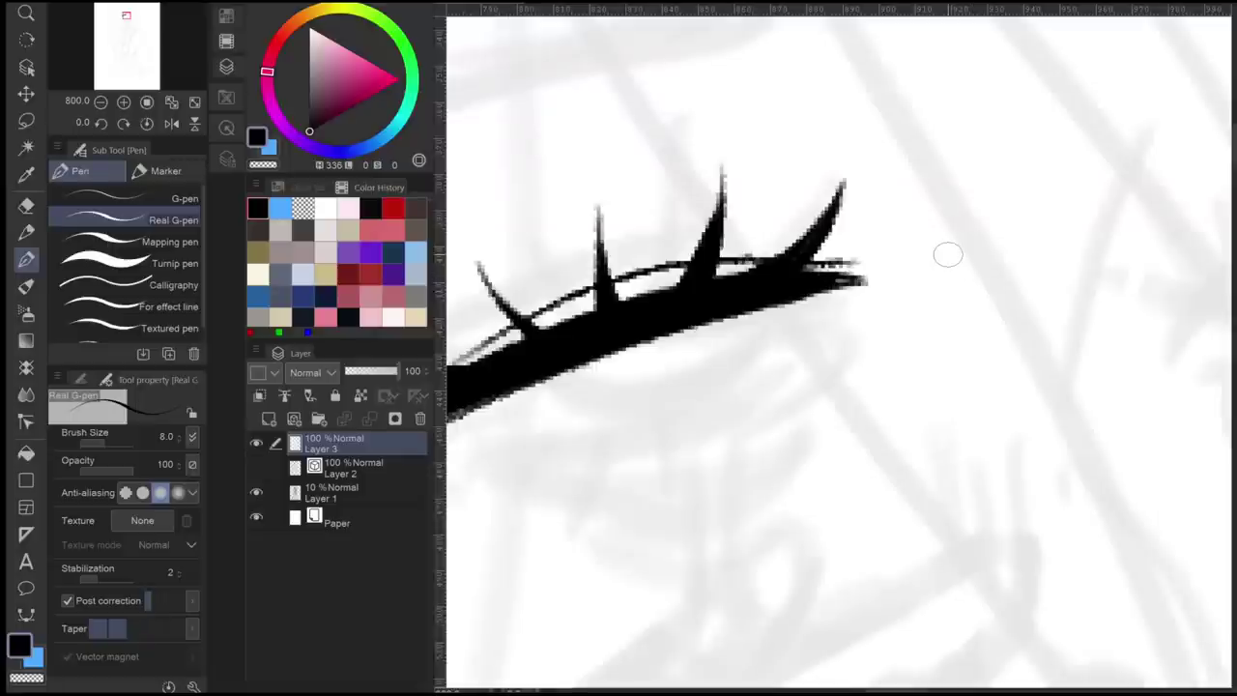
scroll(944, 284, "down", 2)
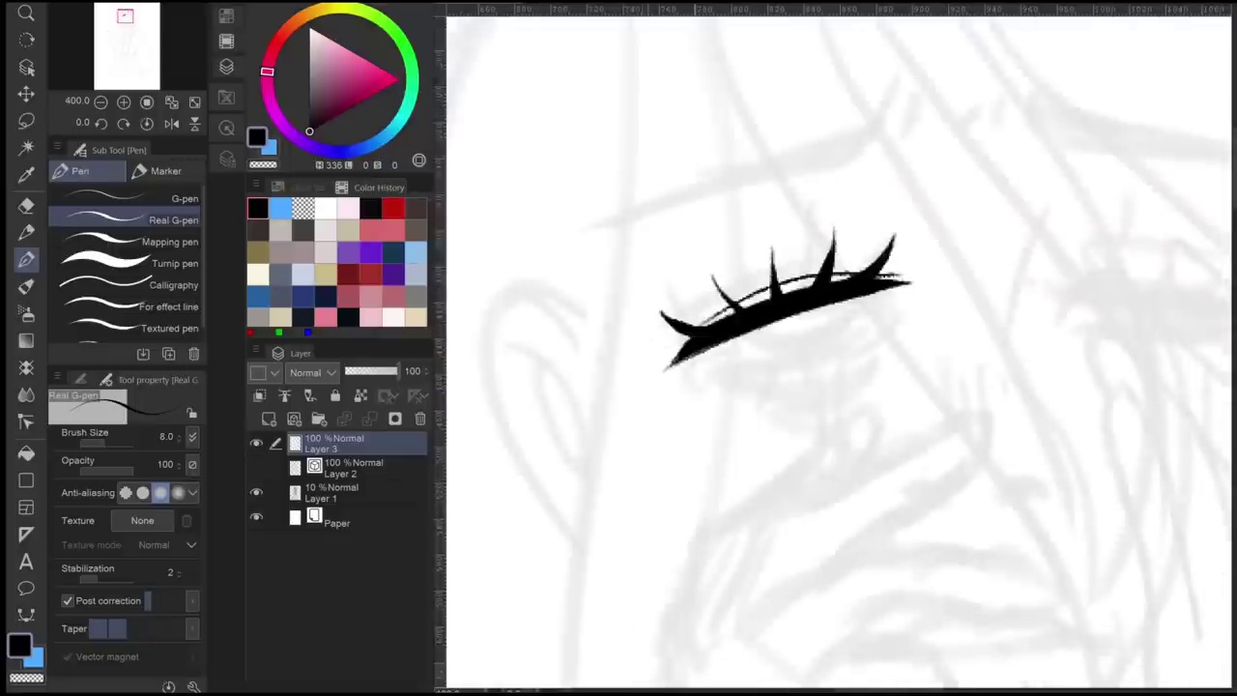
scroll(831, 348, "down", 2)
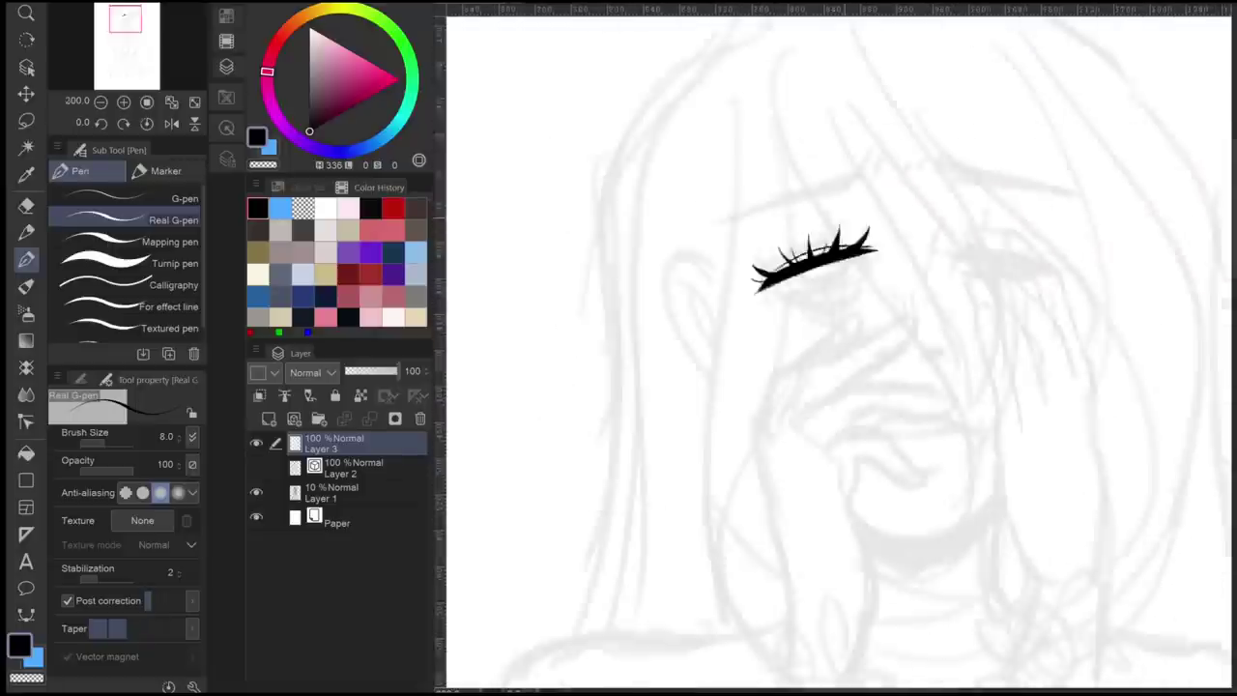
- Outline the second eye's upper lid with tapered ends and fill it black
scroll(831, 348, "up", 2)
scroll(831, 348, "right", 3)
left_click_drag(732, 406, 909, 338)
key("ctrl+z")
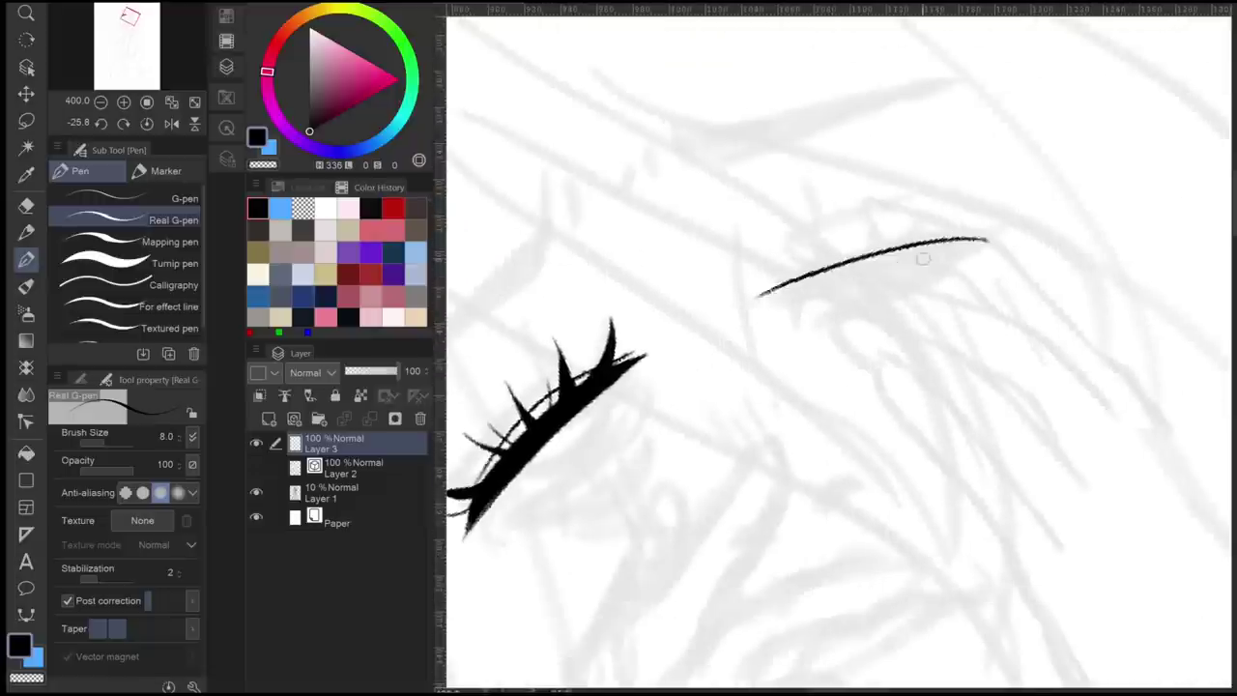
mouse_move(787, 290)
left_mouse_down()
mouse_move(980, 238)
mouse_move(828, 279)
mouse_move(1010, 217)
left_mouse_up()
key("g")
left_click(889, 263)
key("p")
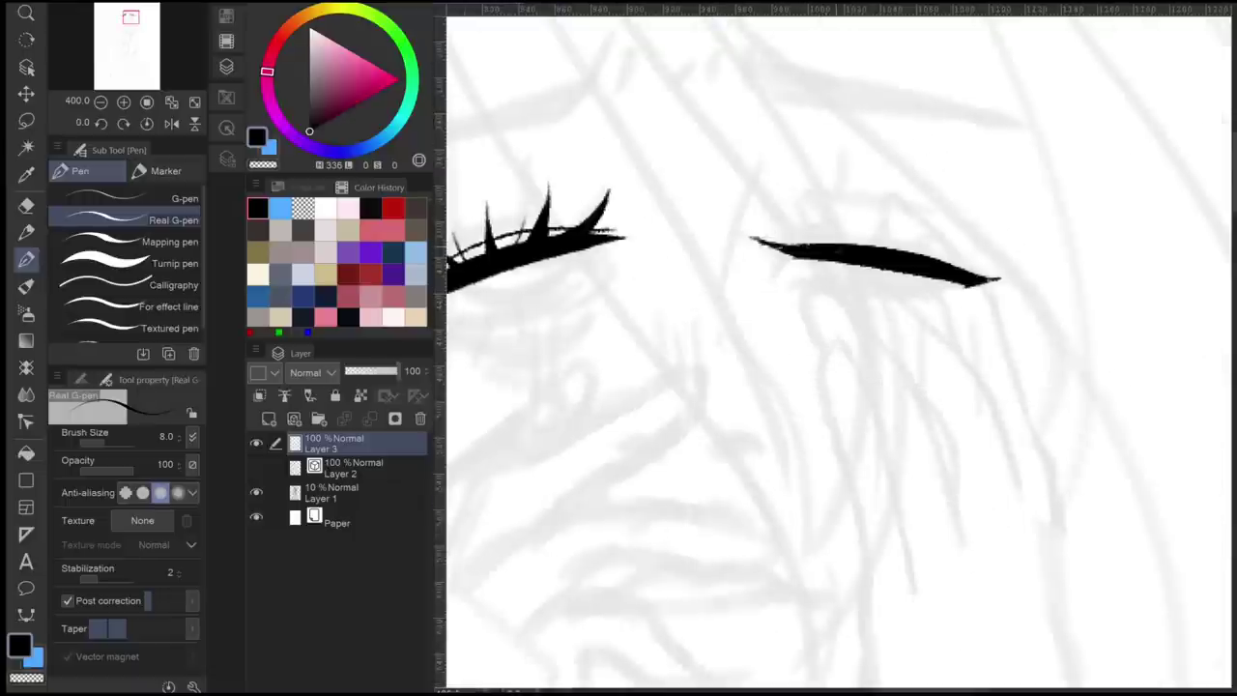
- Hatch several thin lines beneath the second eye's upper lid
mouse_move(952, 300)
left_mouse_down()
mouse_move(773, 317)
mouse_move(788, 329)
left_mouse_up()
key("ctrl+minus")
key("ctrl+minus")
key("ctrl+plus")
key("ctrl+plus")
- Ink tapered lashes along the second eye's upper lid and a thin crease curve behind them
mouse_move(970, 281)
left_mouse_down()
mouse_move(999, 275)
mouse_move(979, 252)
left_mouse_up()
left_click_drag(911, 277, 938, 233)
left_click_drag(865, 276, 866, 225)
key("ctrl+z")
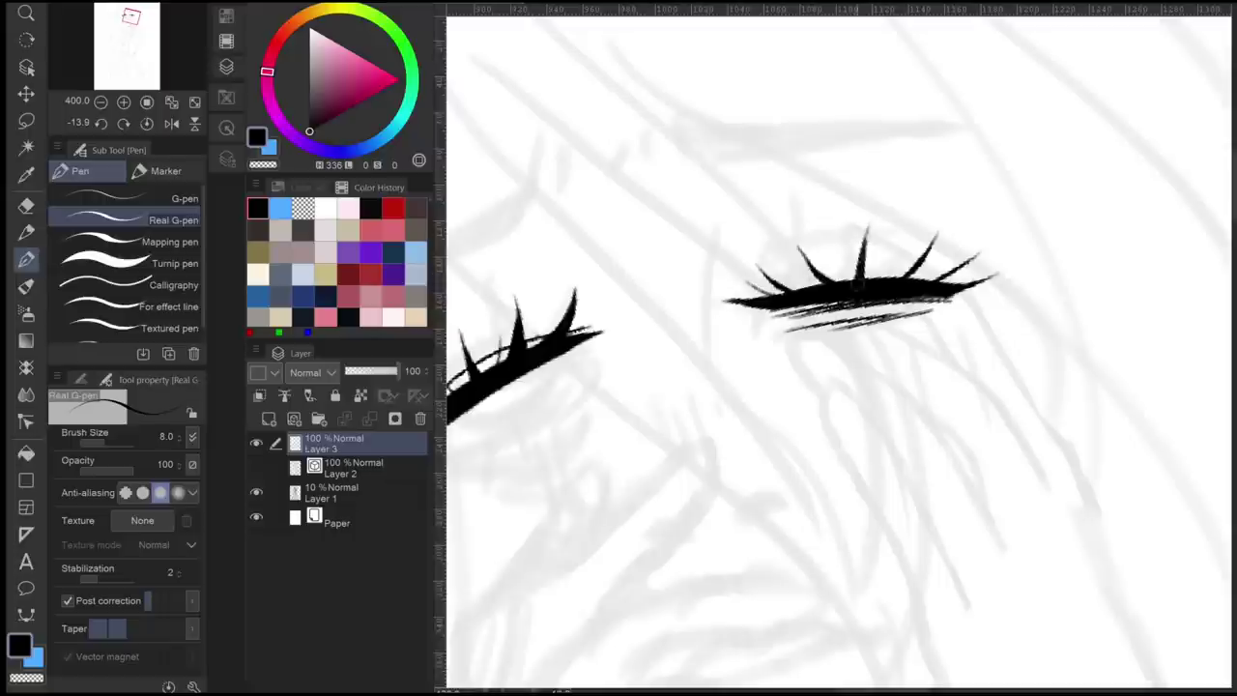
scroll(894, 226, "down", 5)
scroll(894, 225, "up", 5)
left_click_drag(909, 179, 977, 256)
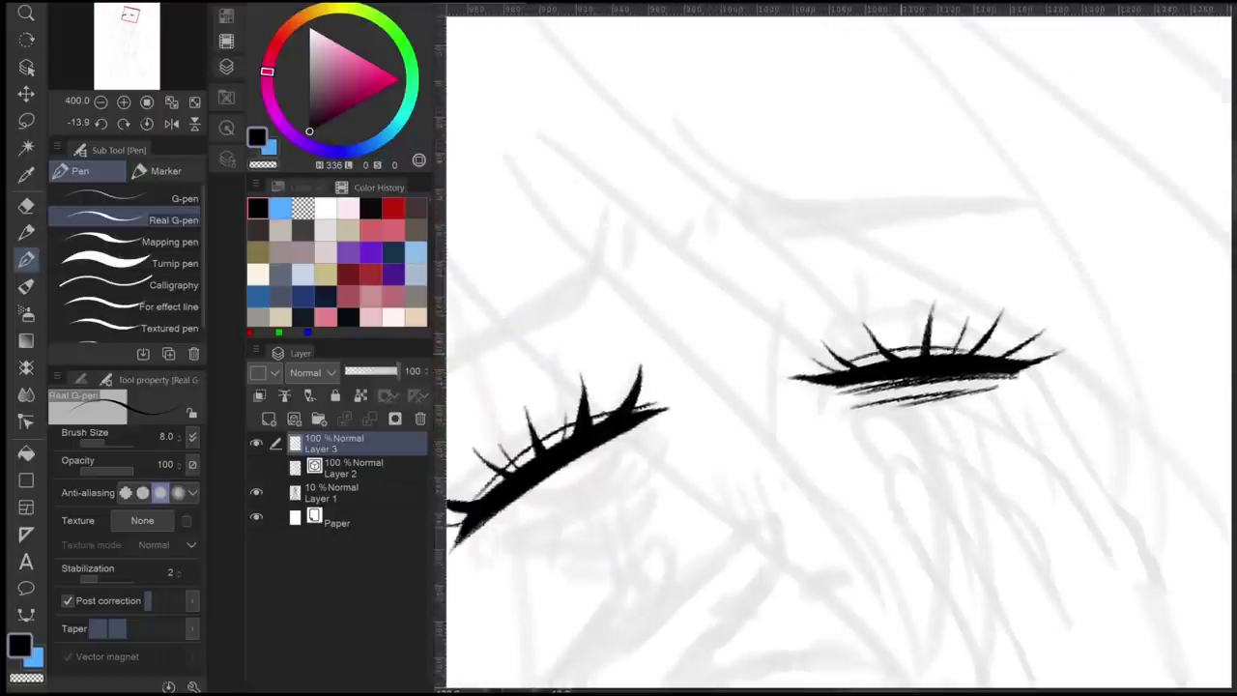
scroll(918, 368, "down", 5)
scroll(918, 367, "up", 5)
- Ink the curved lower edge of the iris under the first eye's upper lid
left_click_drag(870, 386, 1017, 269)
left_click_drag(657, 344, 771, 326)
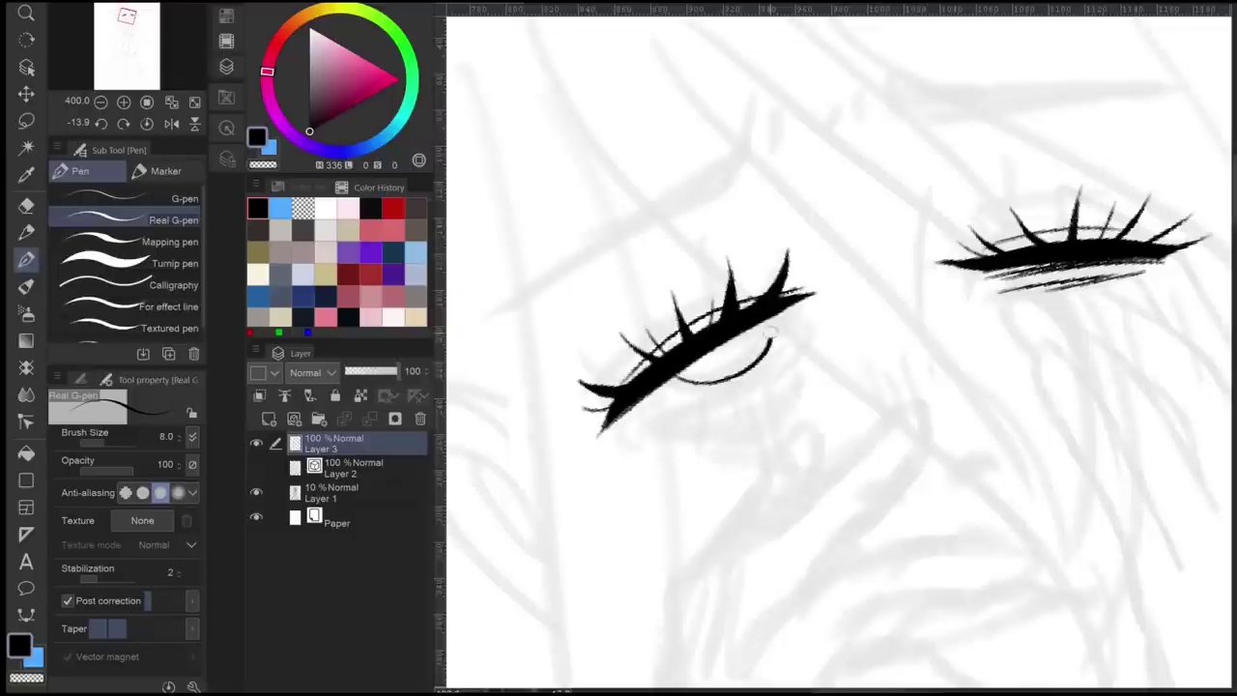
left_click_drag(870, 386, 914, 275)
- Set the opacity of sketch Layer 1 to 18% and make Layer 3 the active layer again
left_click(339, 492)
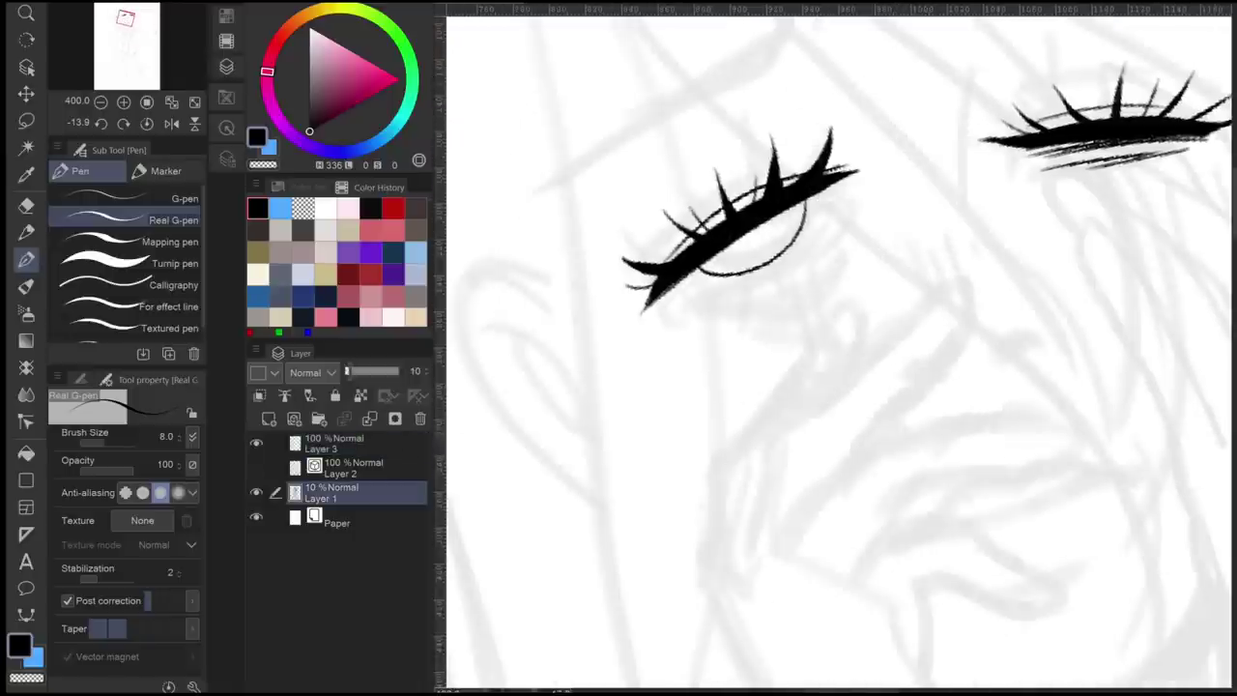
mouse_move(368, 370)
left_mouse_down()
mouse_move(387, 370)
mouse_move(354, 370)
left_mouse_up()
left_click(339, 443)
- Ink a thin lower lid curve beneath the first eye's iris
left_click_drag(831, 224, 688, 294)
scroll(685, 267, "down", 5)
scroll(684, 267, "up", 5)
left_click_drag(809, 237, 607, 301)
scroll(737, 222, "down", 5)
scroll(737, 222, "up", 4)
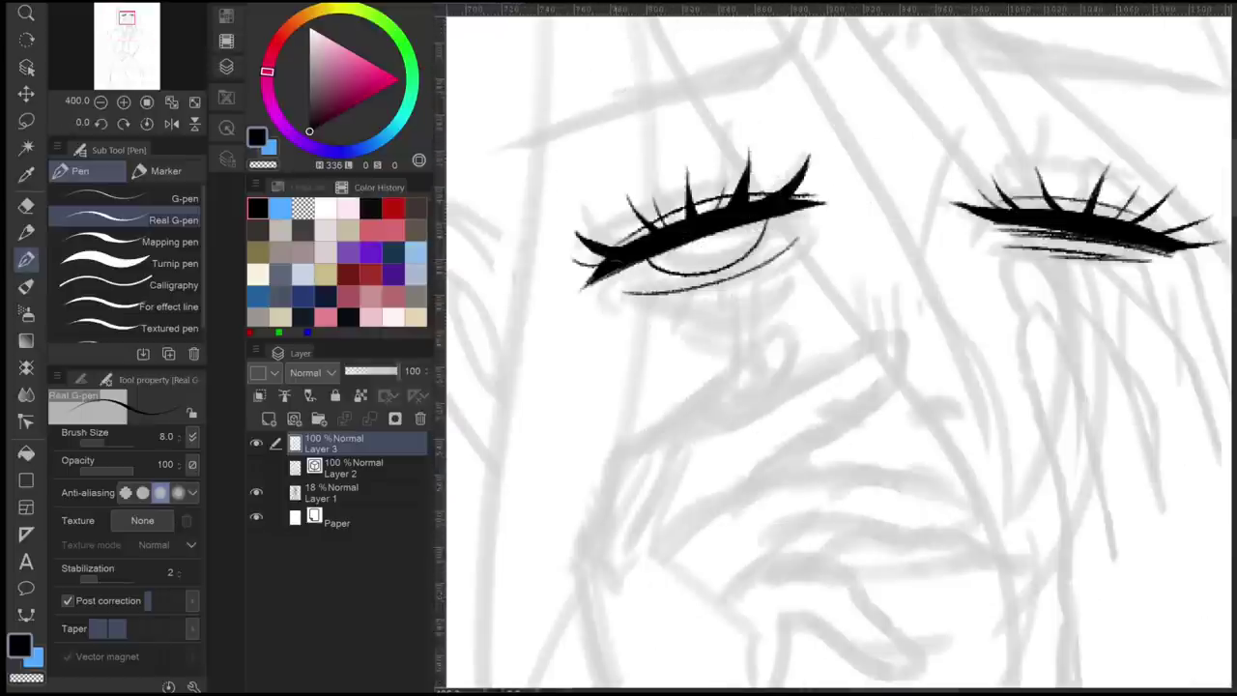
- Thicken the first eye's lower lid line and connect it to the outer corner of the upper lid
key("g")
scroll(622, 265, "down", 5)
scroll(621, 265, "up", 6)
key("p")
left_click_drag(739, 309, 952, 203)
key("ctrl+z")
left_click_drag(682, 315, 978, 205)
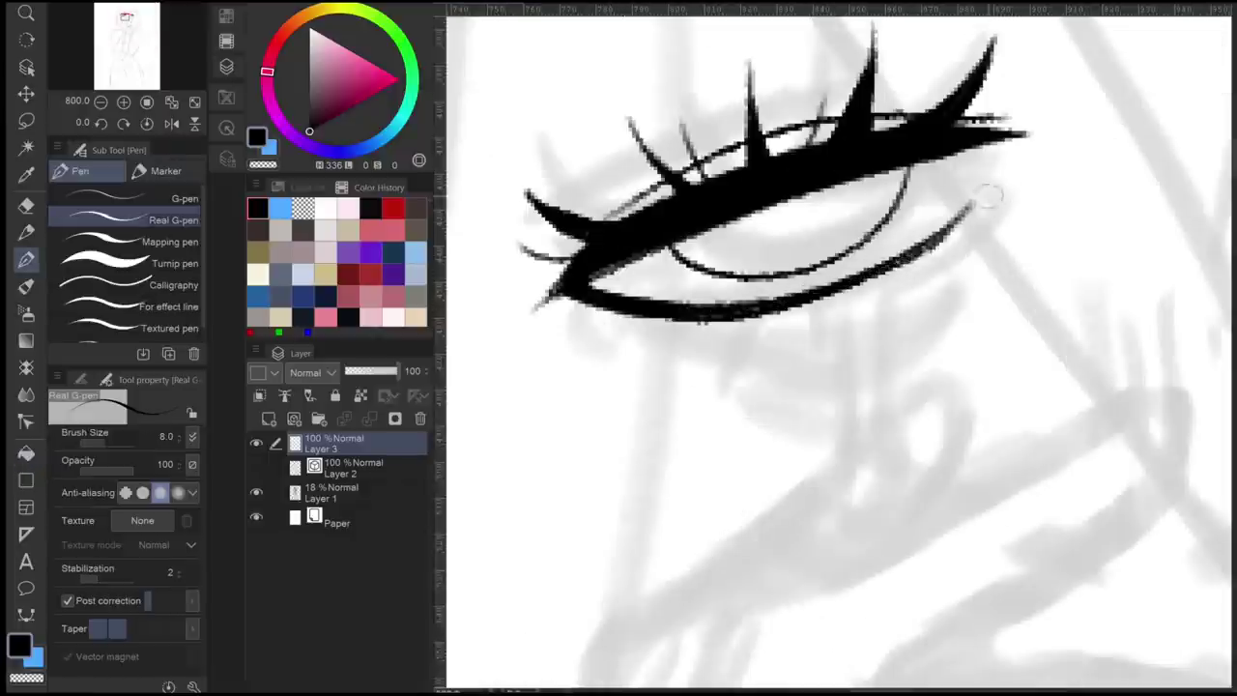
- Ink thick tapered lashes along the outer part of the first eye's lower lid and thinner ones toward the inner corner
mouse_move(638, 319)
left_mouse_down()
mouse_move(600, 364)
mouse_move(624, 353)
left_mouse_up()
mouse_move(710, 321)
left_mouse_down()
mouse_move(682, 377)
mouse_move(696, 366)
left_mouse_up()
scroll(742, 379, "down", 2)
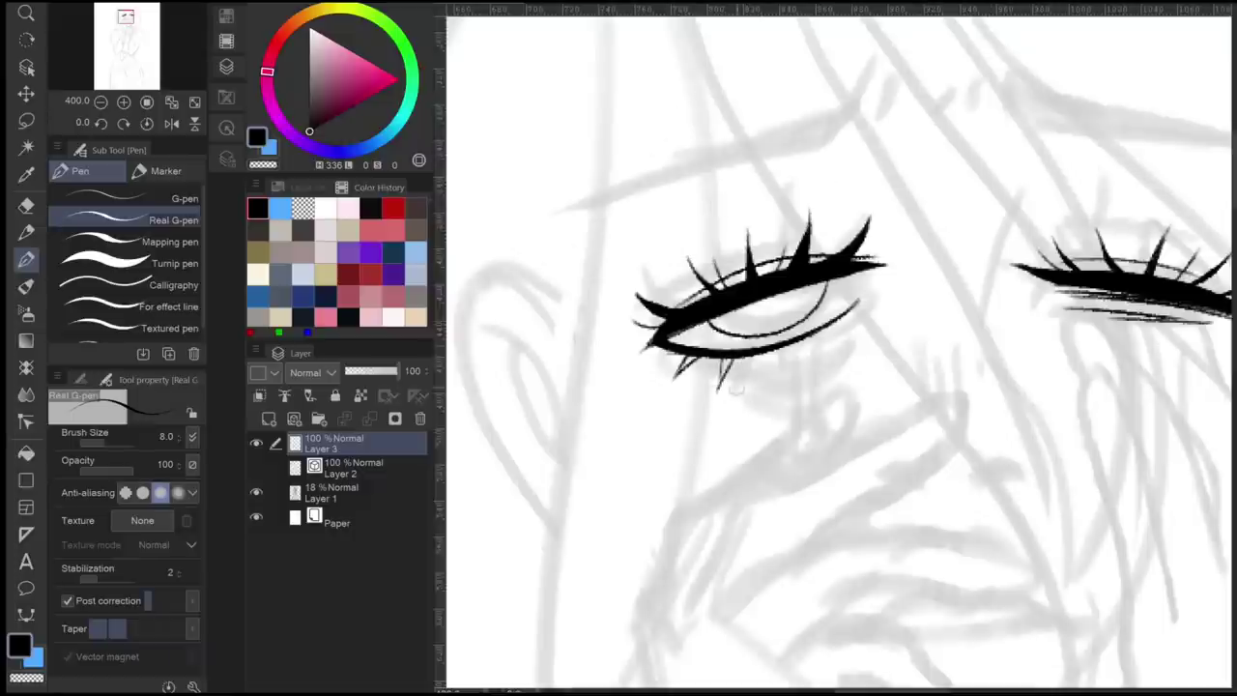
key("g")
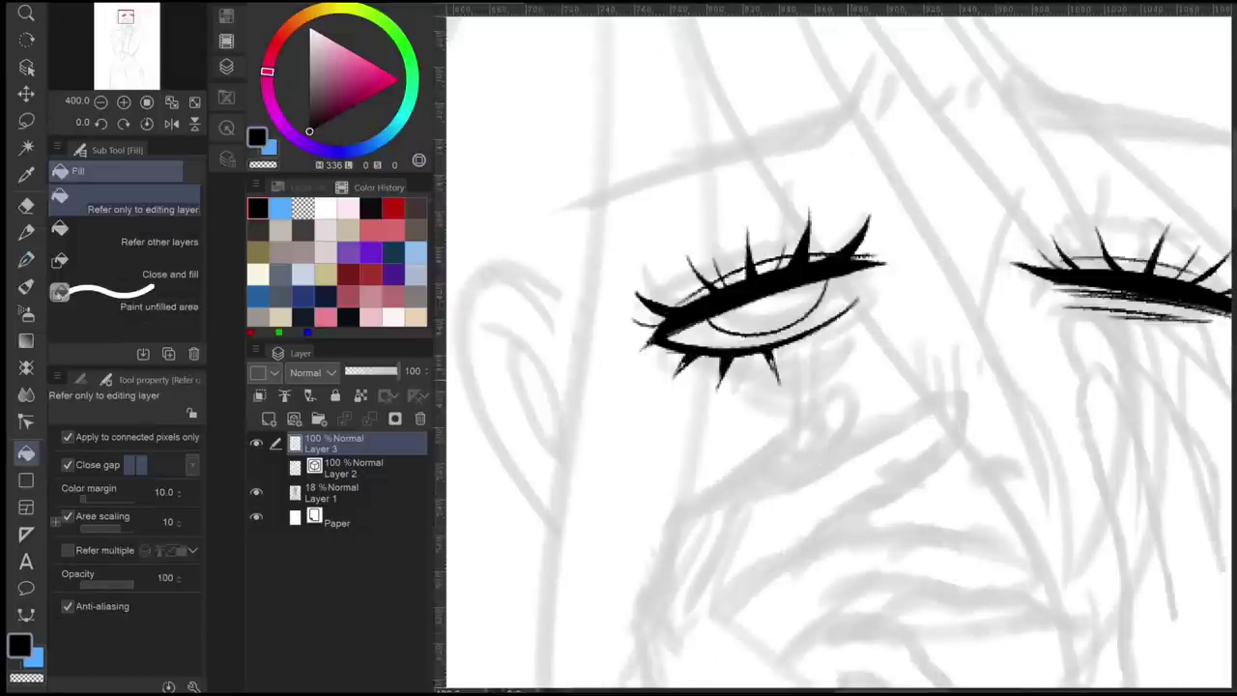
key("p")
scroll(849, 377, "up", 2)
left_click_drag(491, 382, 616, 333)
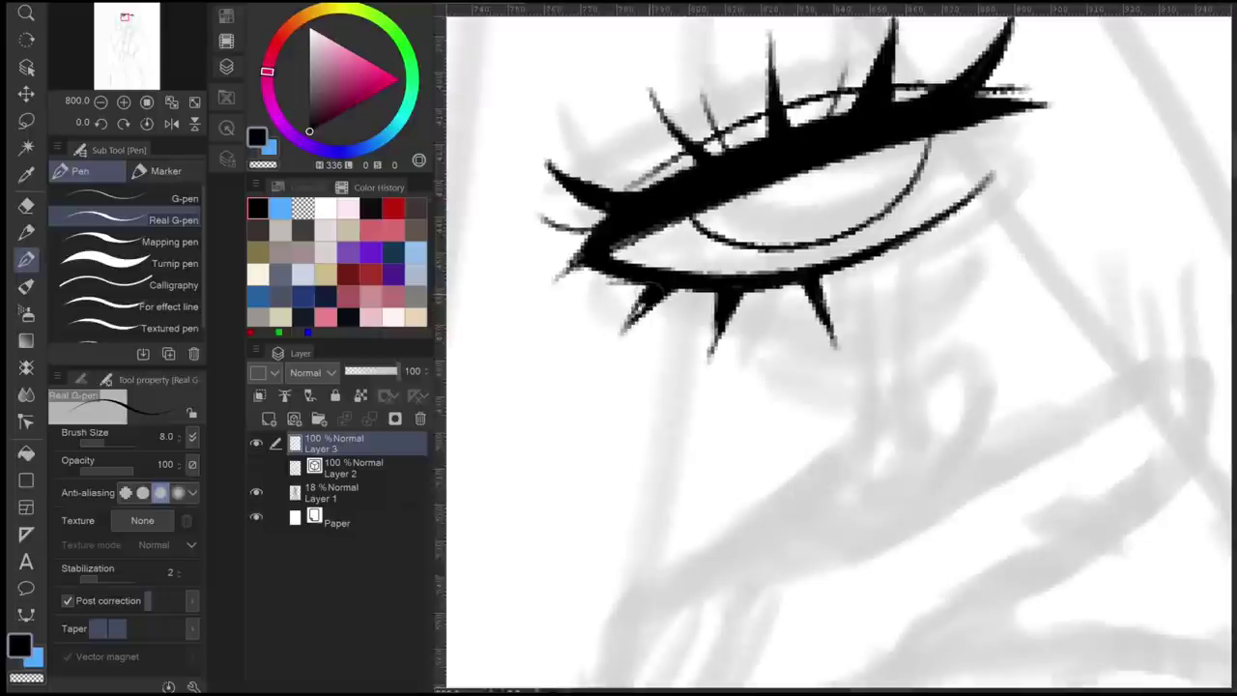
scroll(716, 397, "down", 3)
scroll(716, 396, "up", 1)
scroll(682, 199, "down", 2)
scroll(837, 321, "up", 2)
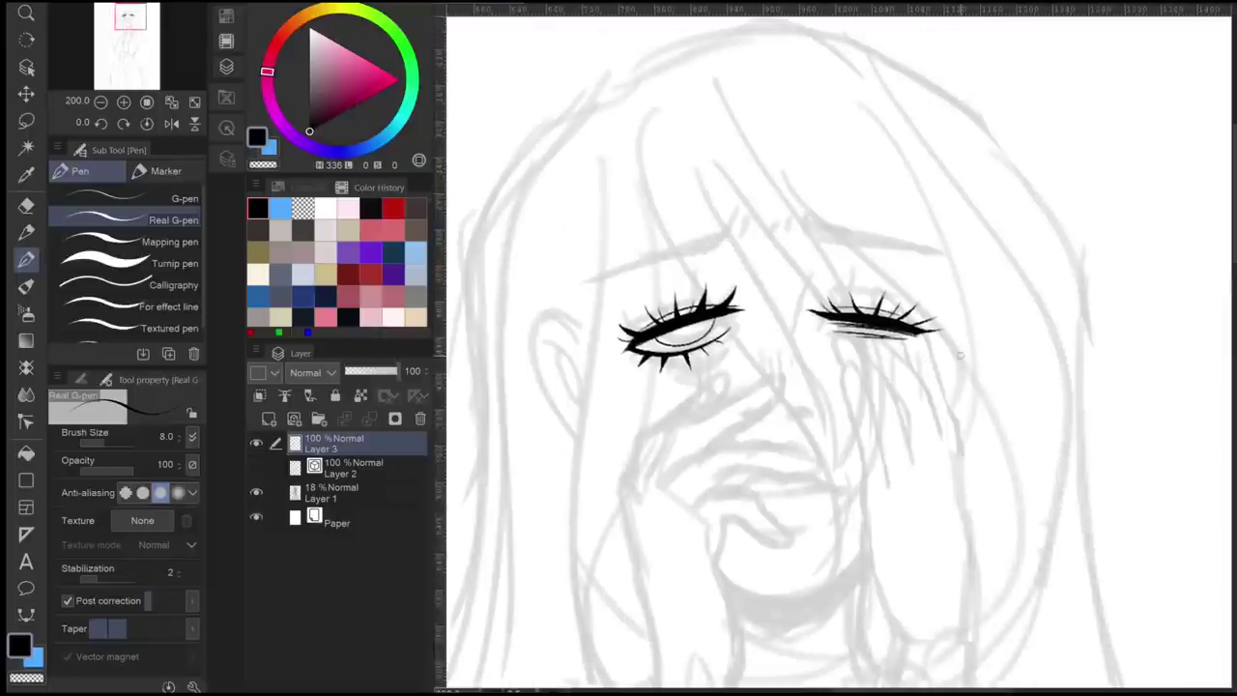
- Try to outline and fill a thin pointed wing at the first eye's outer corner
left_click_drag(759, 360, 688, 369)
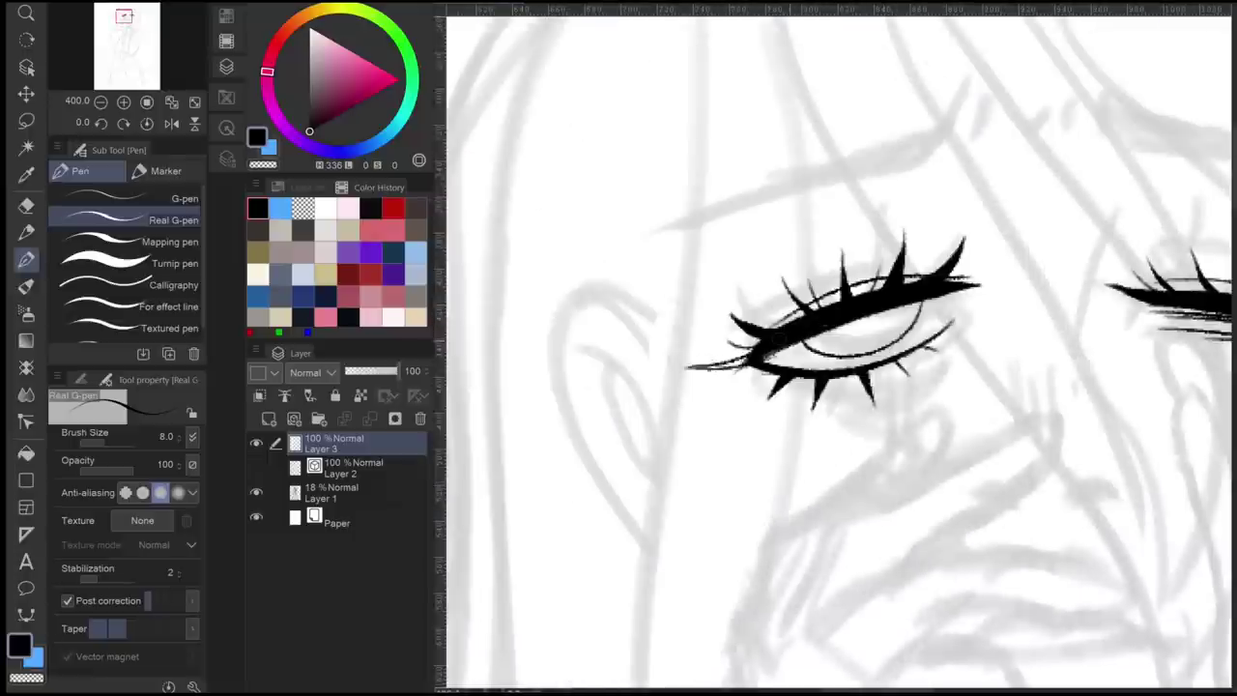
key("g")
key("ctrl+plus")
key("ctrl+z")
- Ink a solid tapered wing extending outward from the first eye's outer corner with the Real G-pen
key("p")
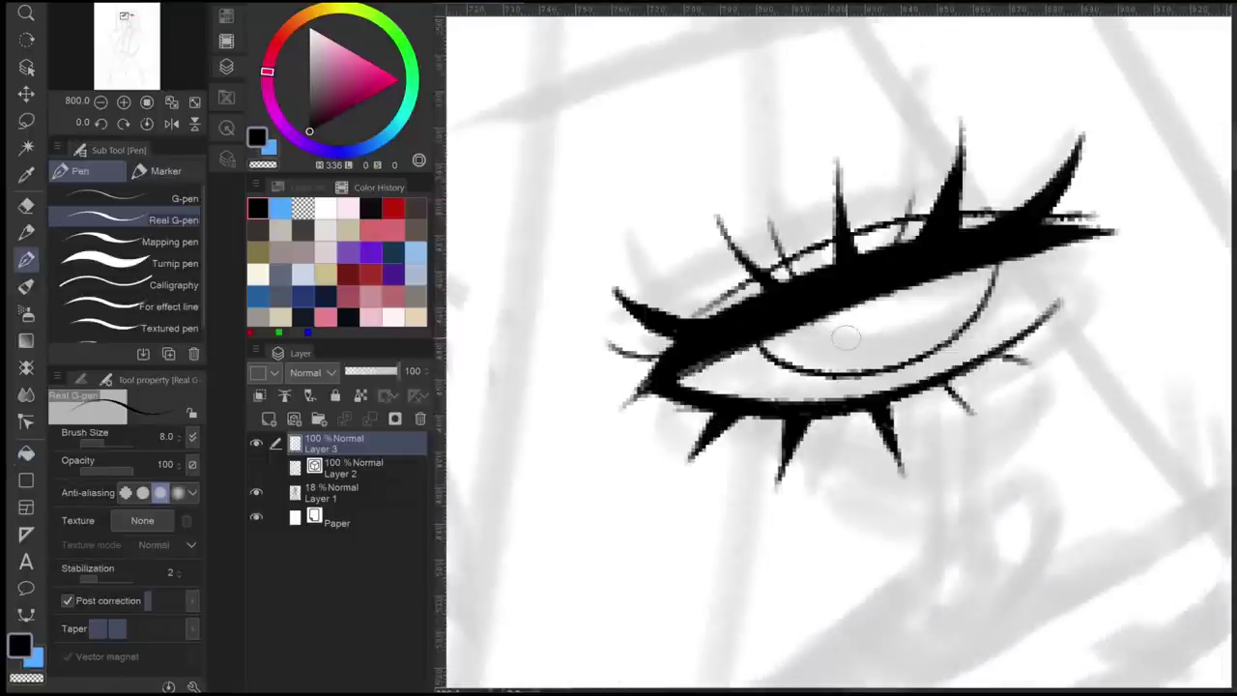
left_click_drag(675, 373, 538, 356)
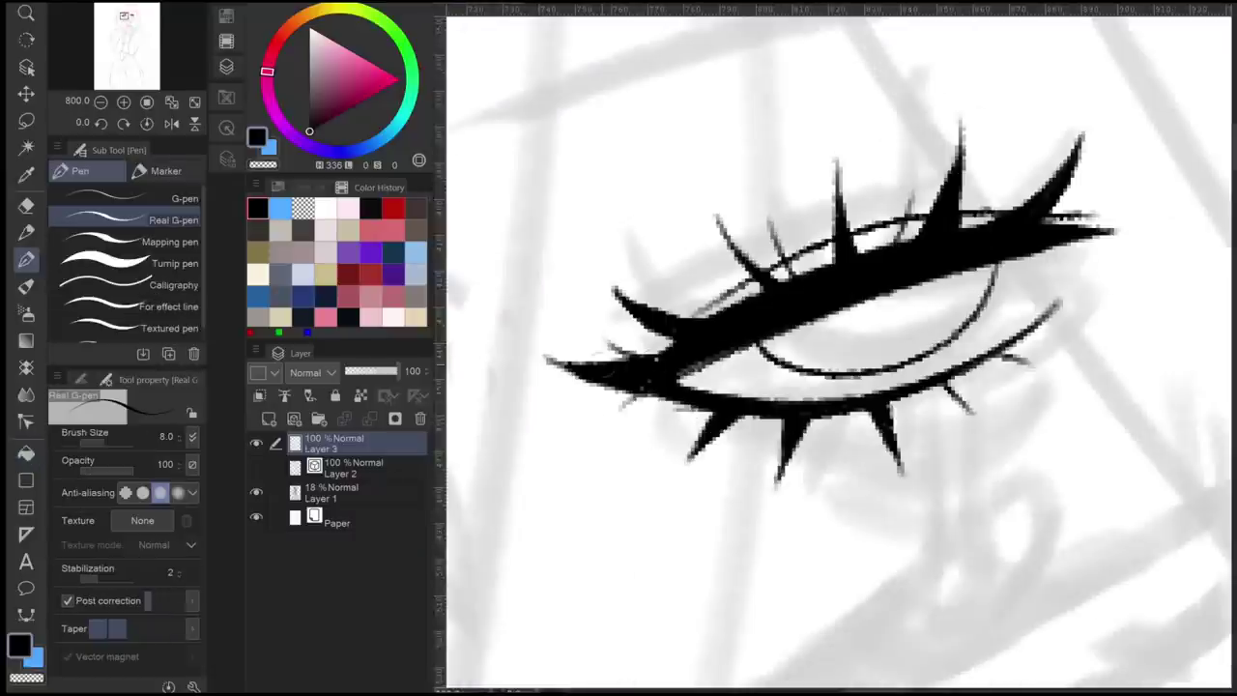
- Ink thin crease lines above the first eye's upper lid and beneath its lower lid with the Real G-pen
scroll(841, 348, "left", 3)
scroll(879, 445, "down", 5)
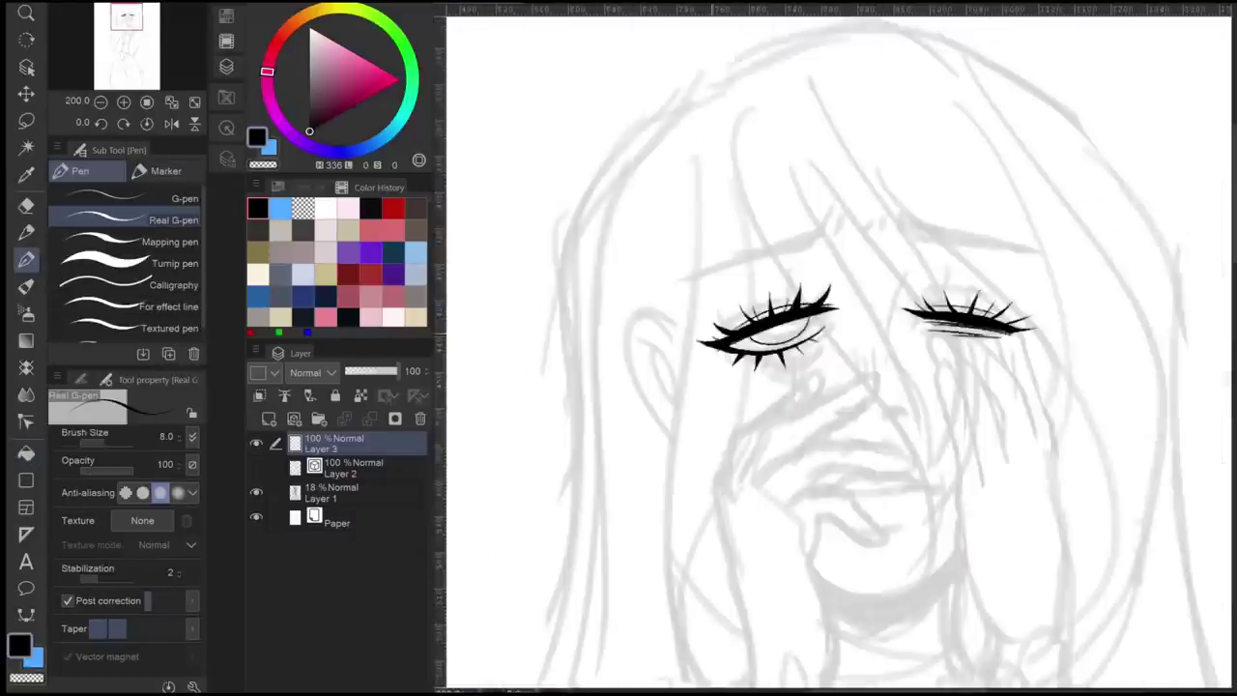
scroll(879, 444, "up", 4)
key("e")
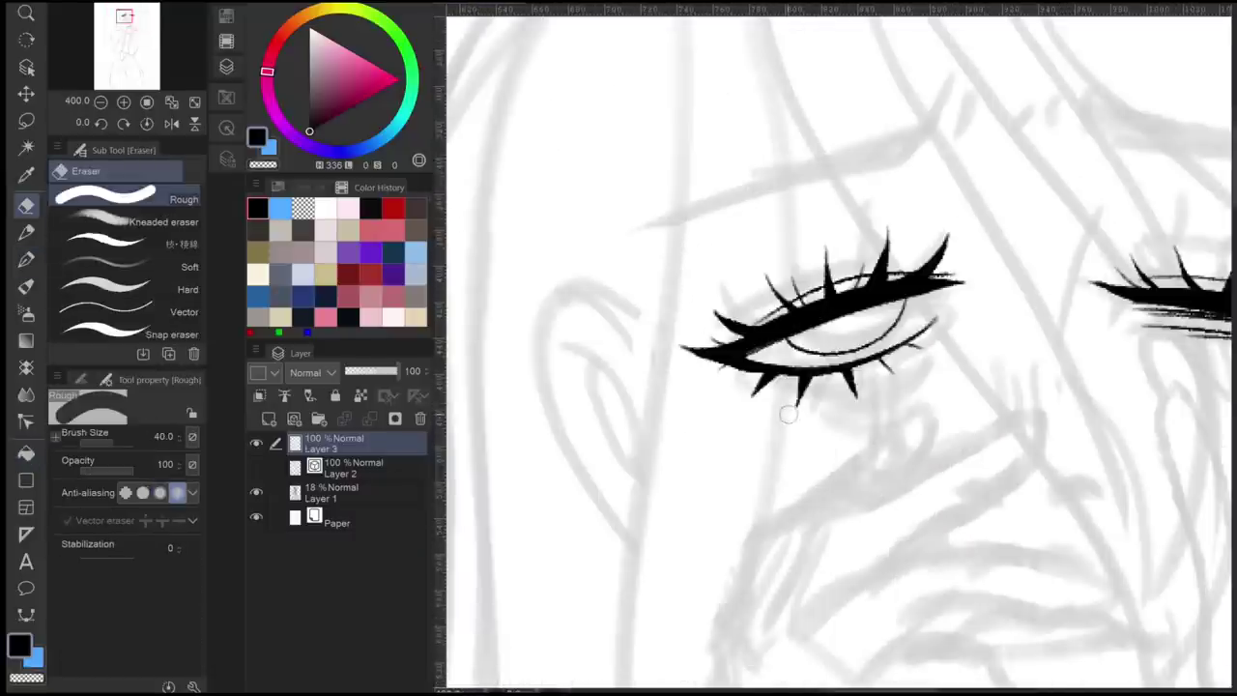
scroll(861, 515, "down", 5)
scroll(860, 516, "up", 5)
key("p")
mouse_move(628, 360)
left_mouse_down()
mouse_move(750, 317)
mouse_move(746, 334)
left_mouse_up()
left_click_drag(617, 399, 677, 396)
scroll(645, 392, "down", 5)
scroll(645, 391, "up", 4)
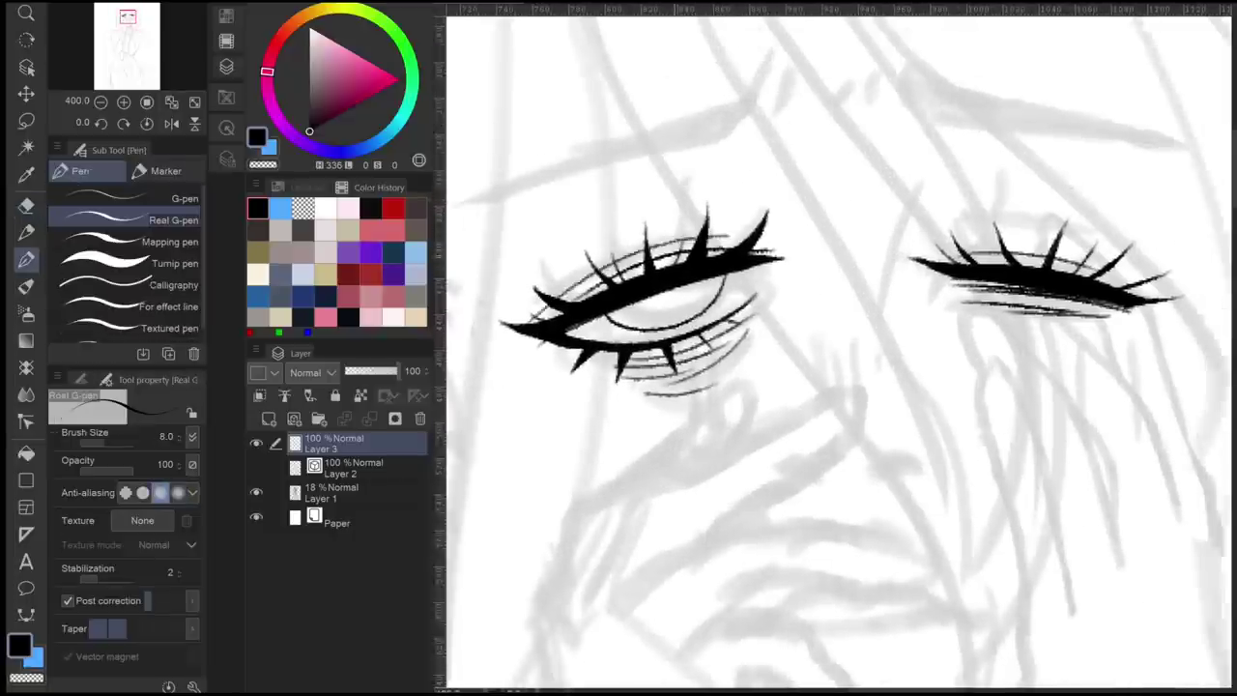
- Ink thin crease lines above the closed second eye and a small curved mark over each eye
scroll(645, 392, "up", 1)
left_click_drag(904, 258, 1037, 261)
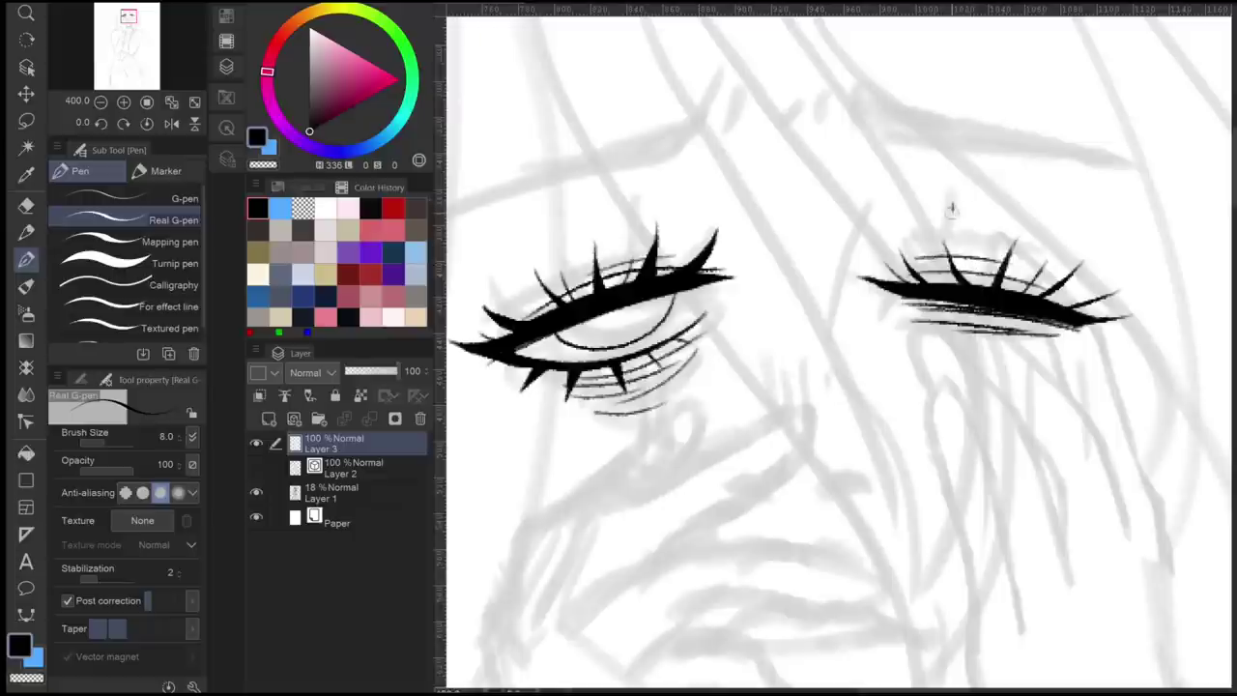
scroll(767, 214, "down", 4)
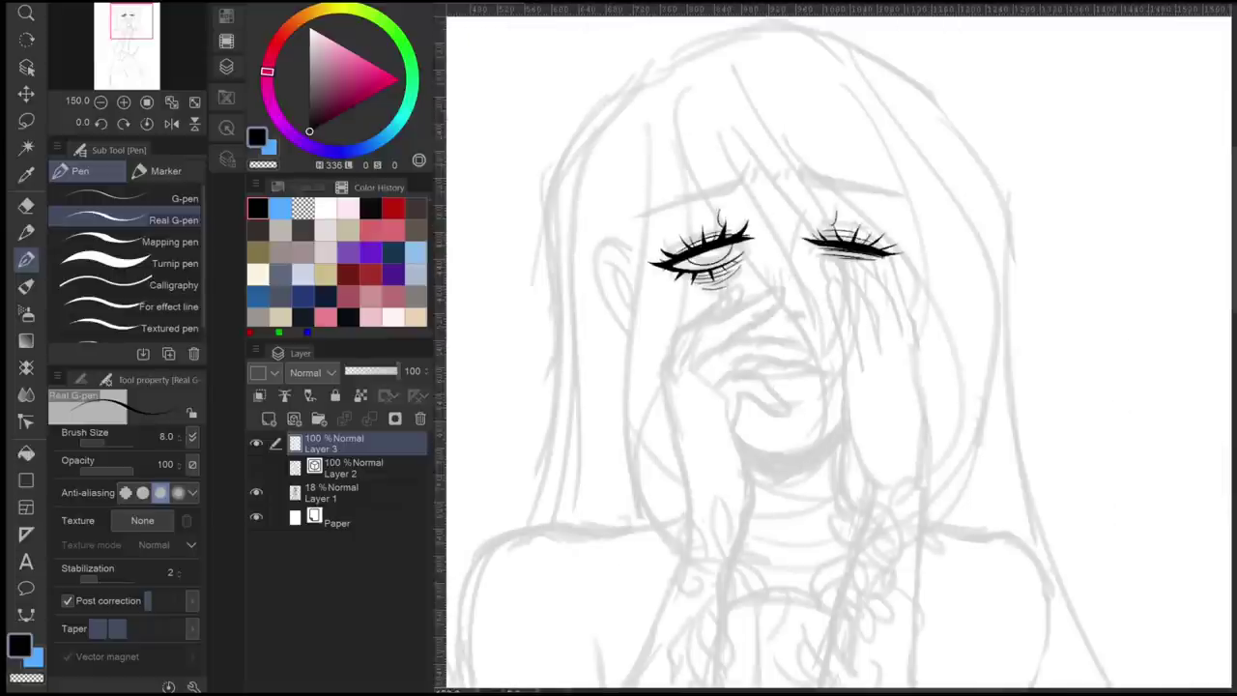
- Check the face in a mirrored view and ink a curved nose bridge line beside the closed eye
key("h")
key("h")
scroll(955, 296, "down", 3)
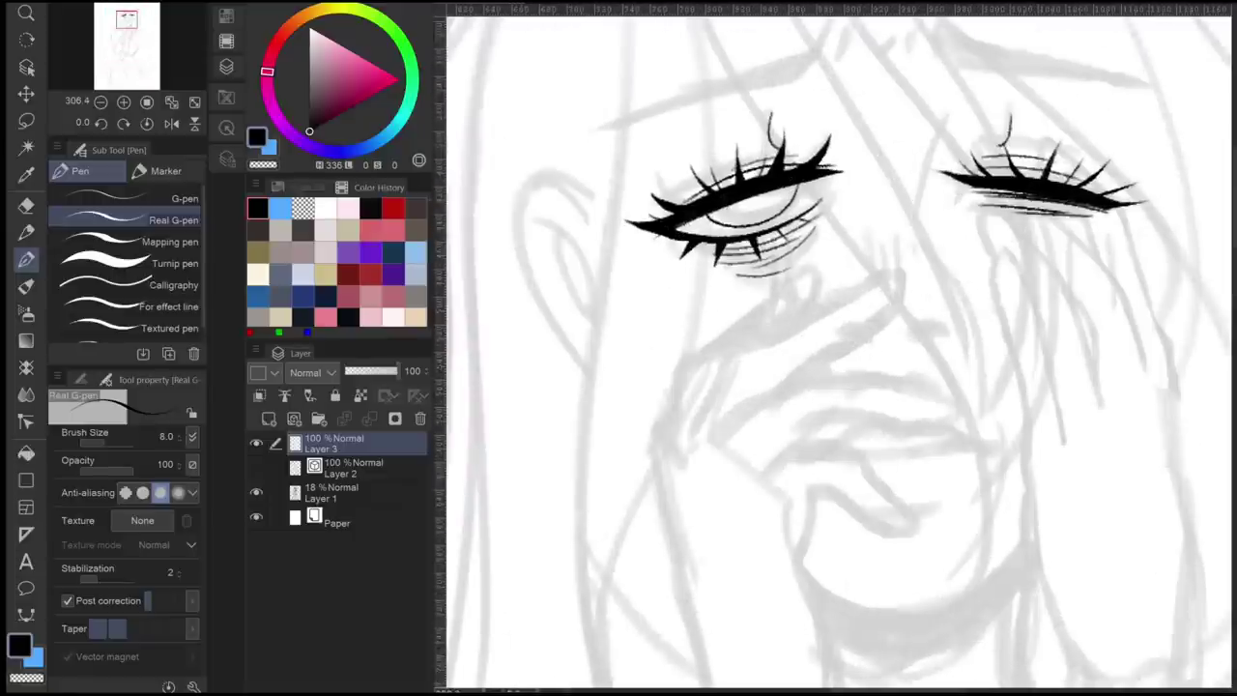
scroll(841, 348, "down", 2)
left_click_drag(784, 205, 764, 348)
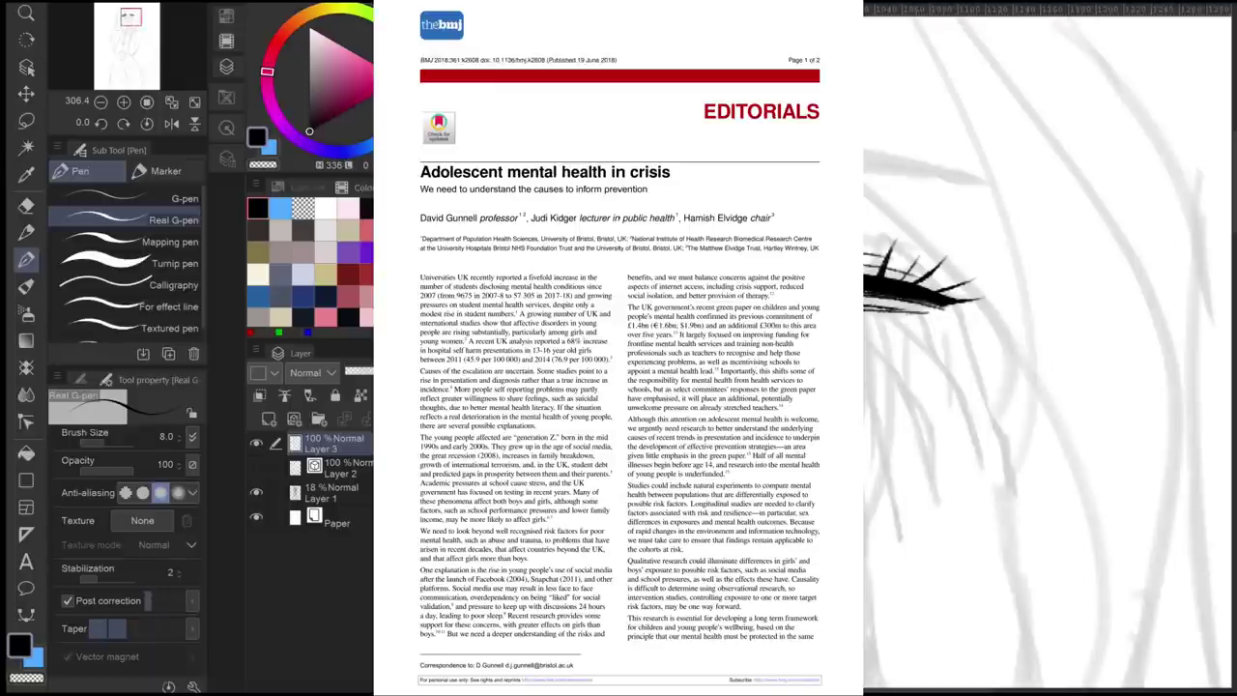
scroll(1044, 348, "up", 1)
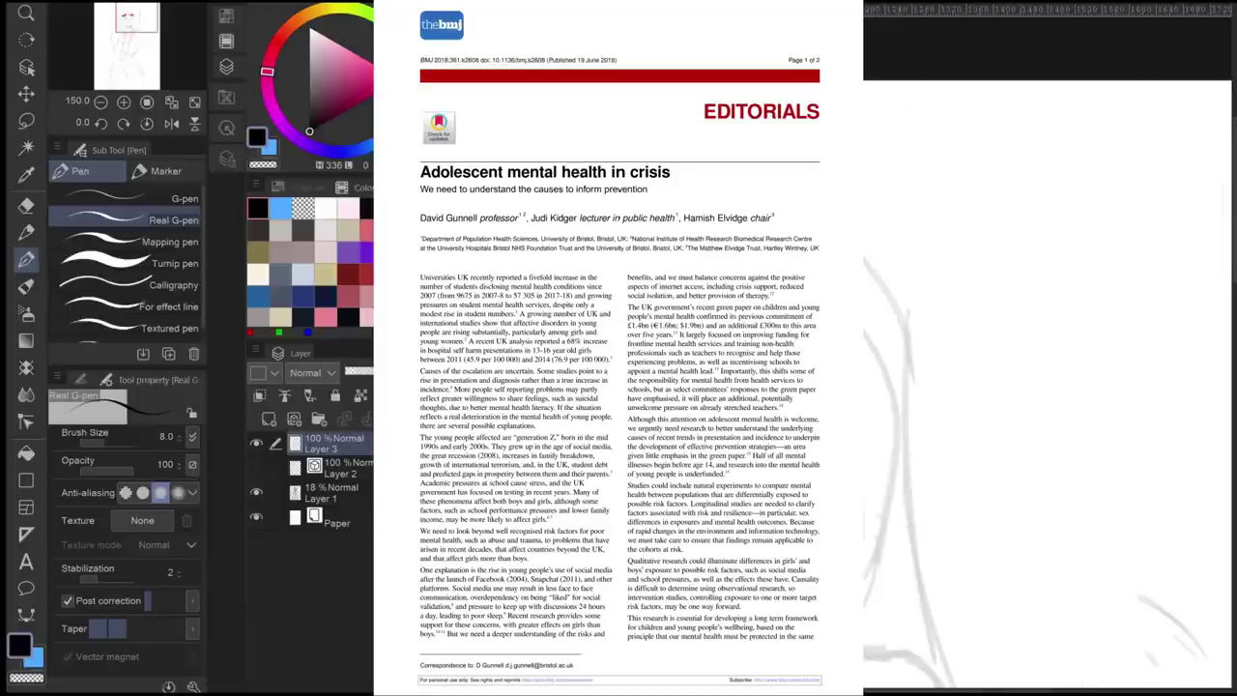
- Trim the pointed inner tip of the second eyebrow with the eraser
key("m")
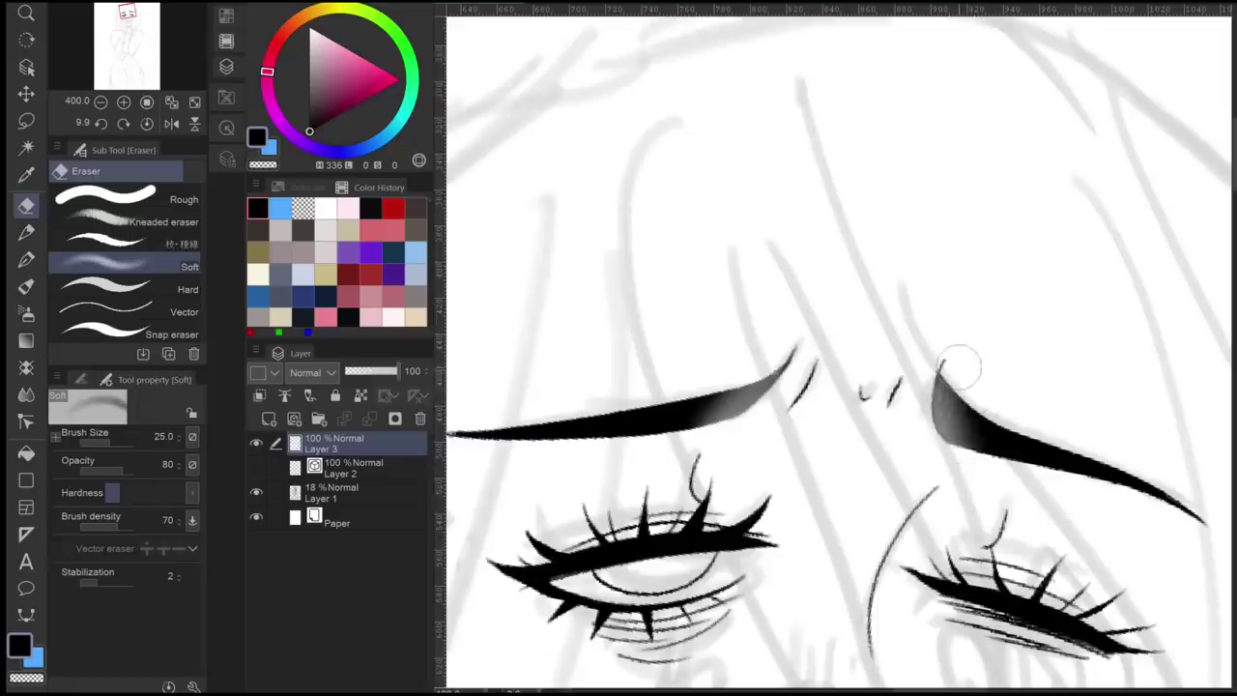
key("ctrl+alt+0")
scroll(1012, 531, "up", 6)
key("e")
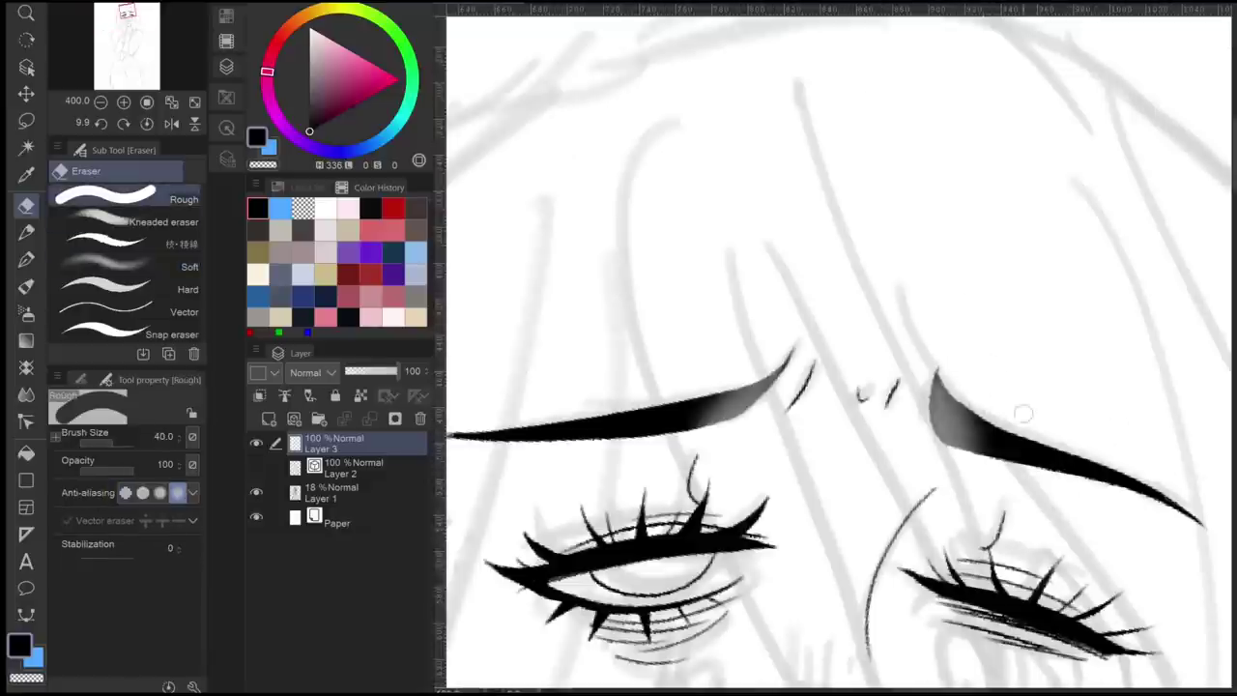
scroll(986, 309, "down", 4)
scroll(927, 387, "up", 3)
scroll(928, 387, "down", 4)
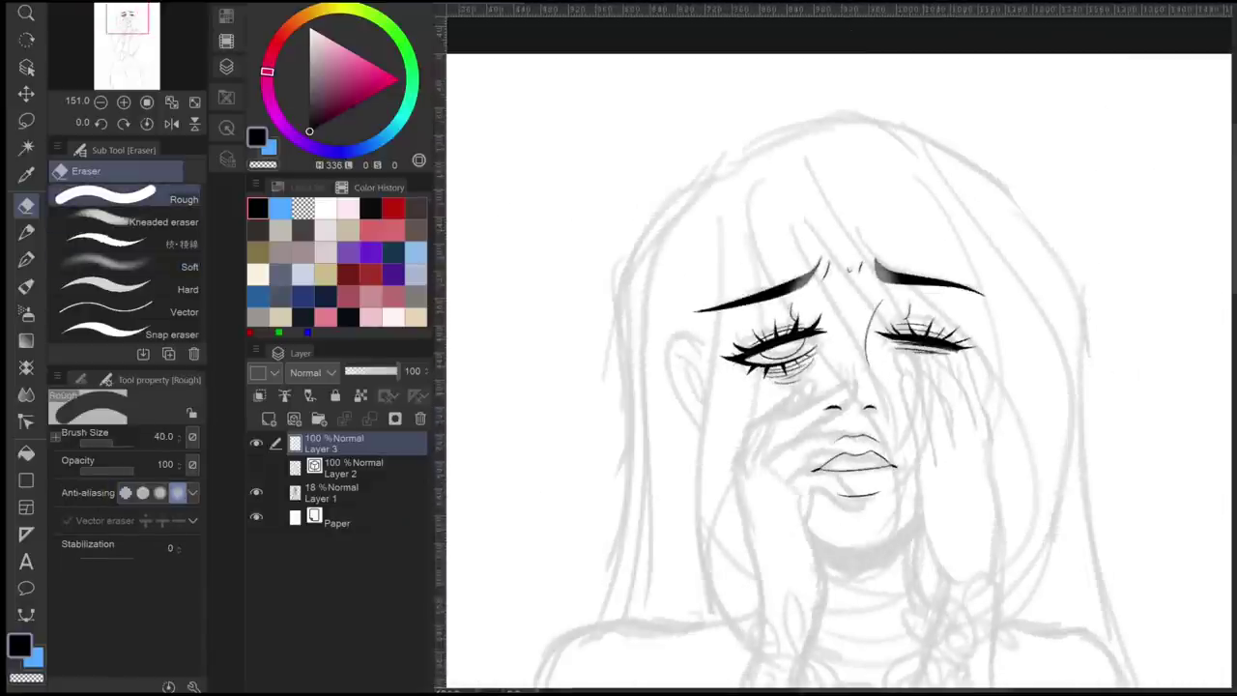
- Ink the pupil inside the first eye's iris, beneath the upper lid, with the Real G-pen
scroll(841, 377, "up", 4)
key("p")
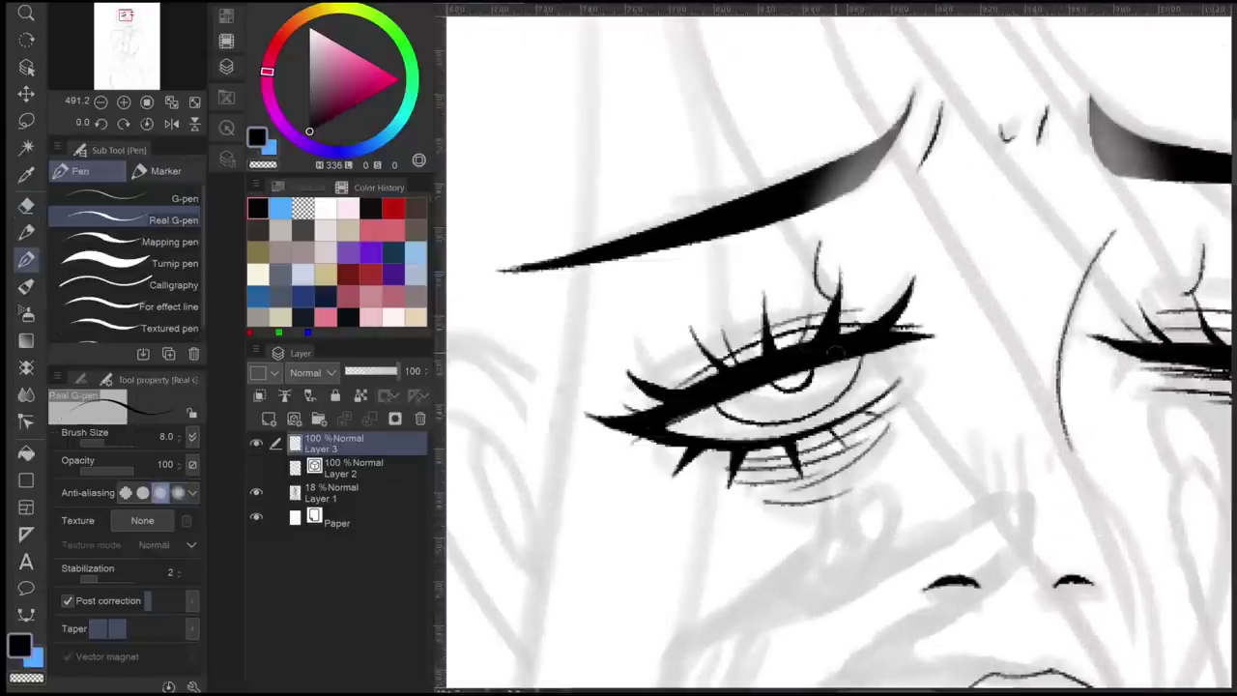
scroll(841, 377, "down", 2)
scroll(803, 387, "up", 4)
left_click_drag(735, 408, 781, 385)
scroll(802, 386, "down", 6)
- Show the Layer 2 line art and hide the Layer 1 sketch
scroll(841, 368, "down", 8)
left_click(257, 467)
left_click(256, 492)
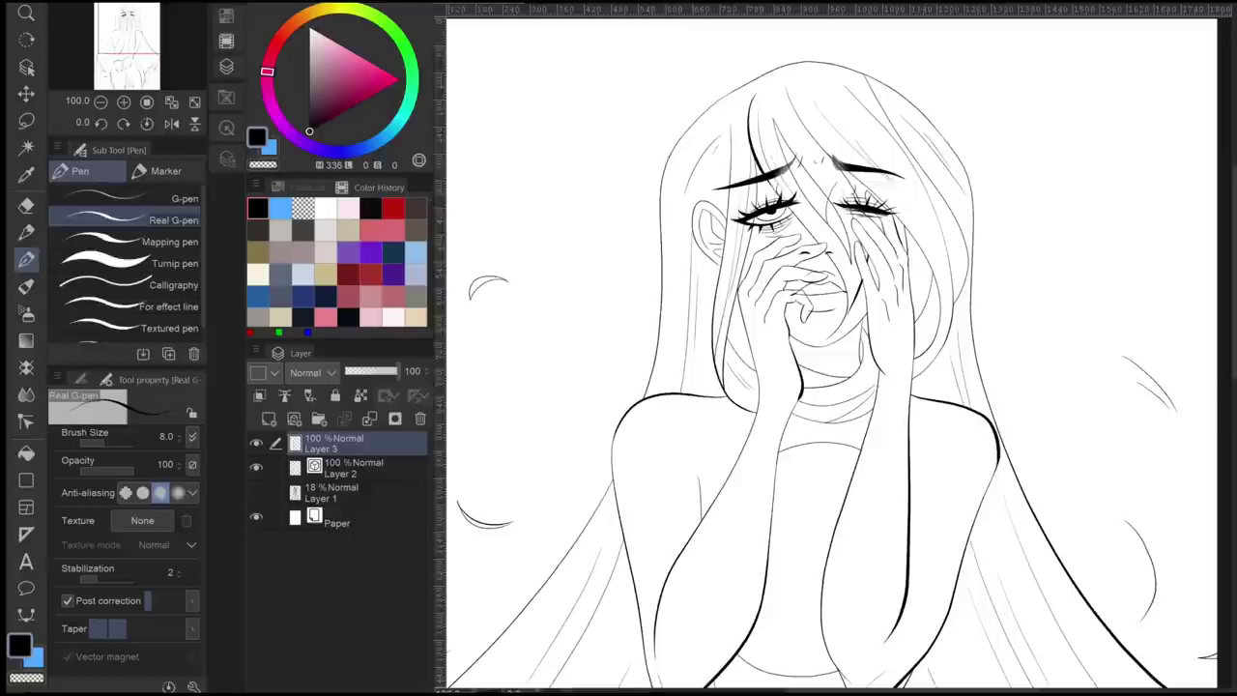
- Erase the parts of the mouth line and lower lip line on Layer 3 that overlap the fingers
scroll(851, 310, "up", 5)
key("e")
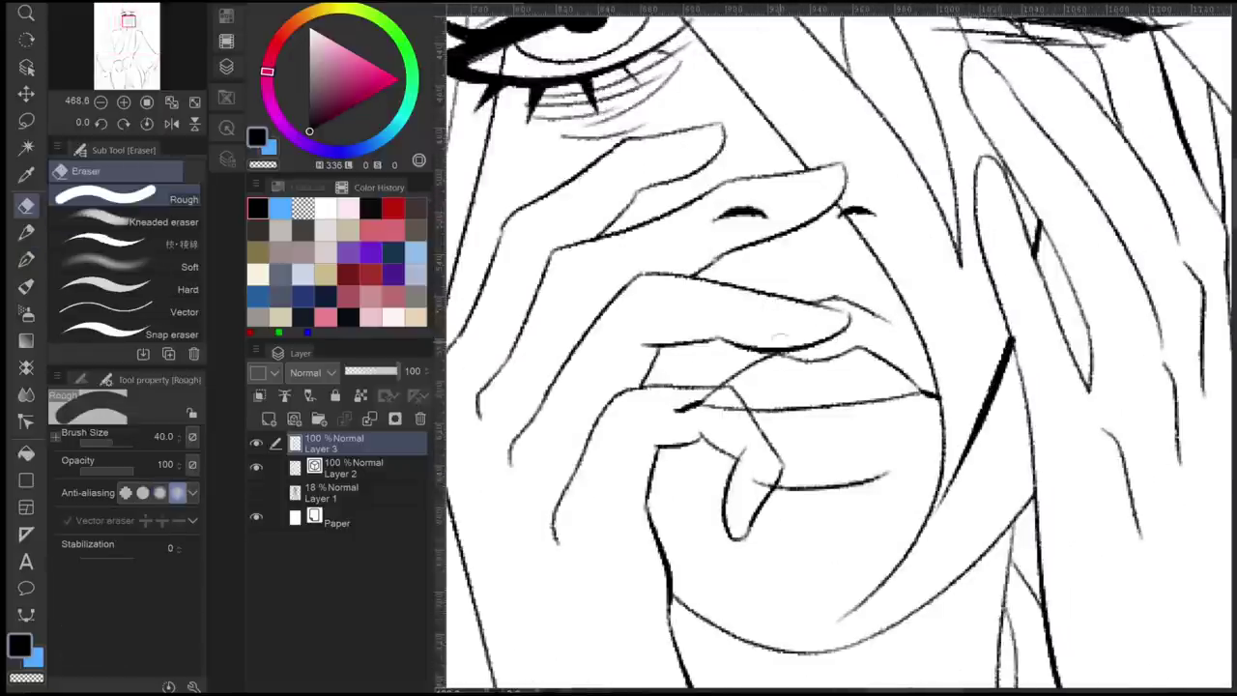
left_click_drag(680, 404, 707, 400)
left_click_drag(754, 477, 774, 491)
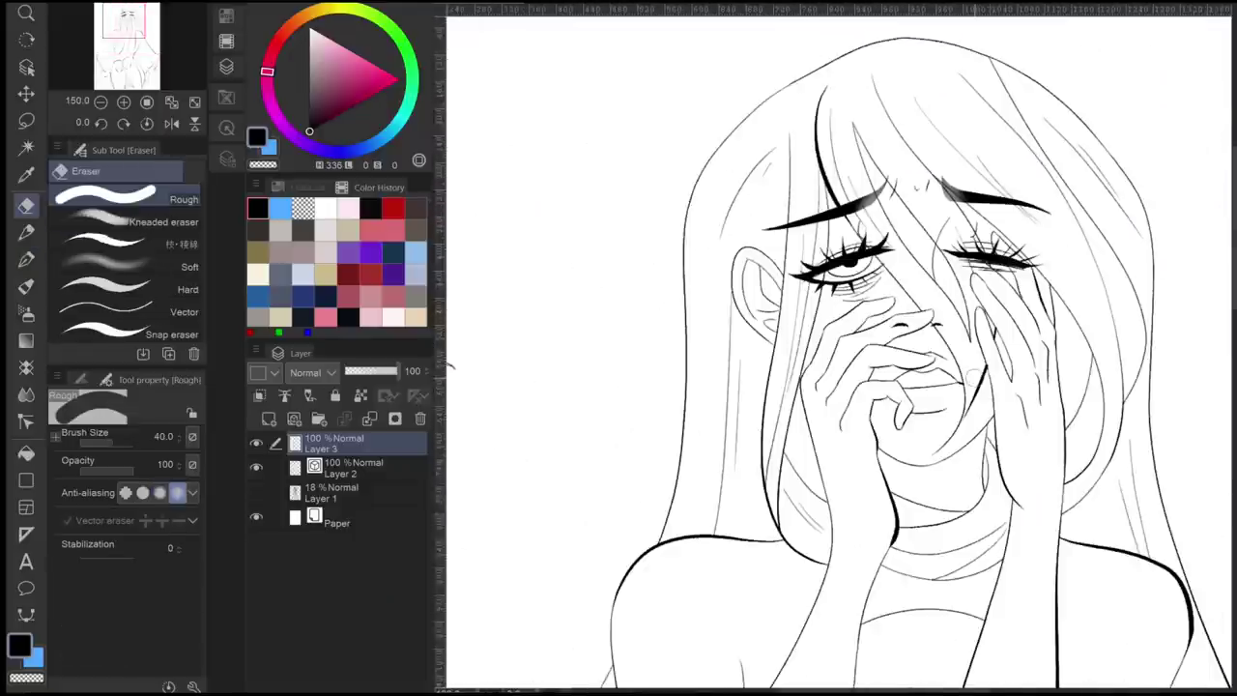
scroll(802, 387, "down", 6)
scroll(841, 484, "up", 2)
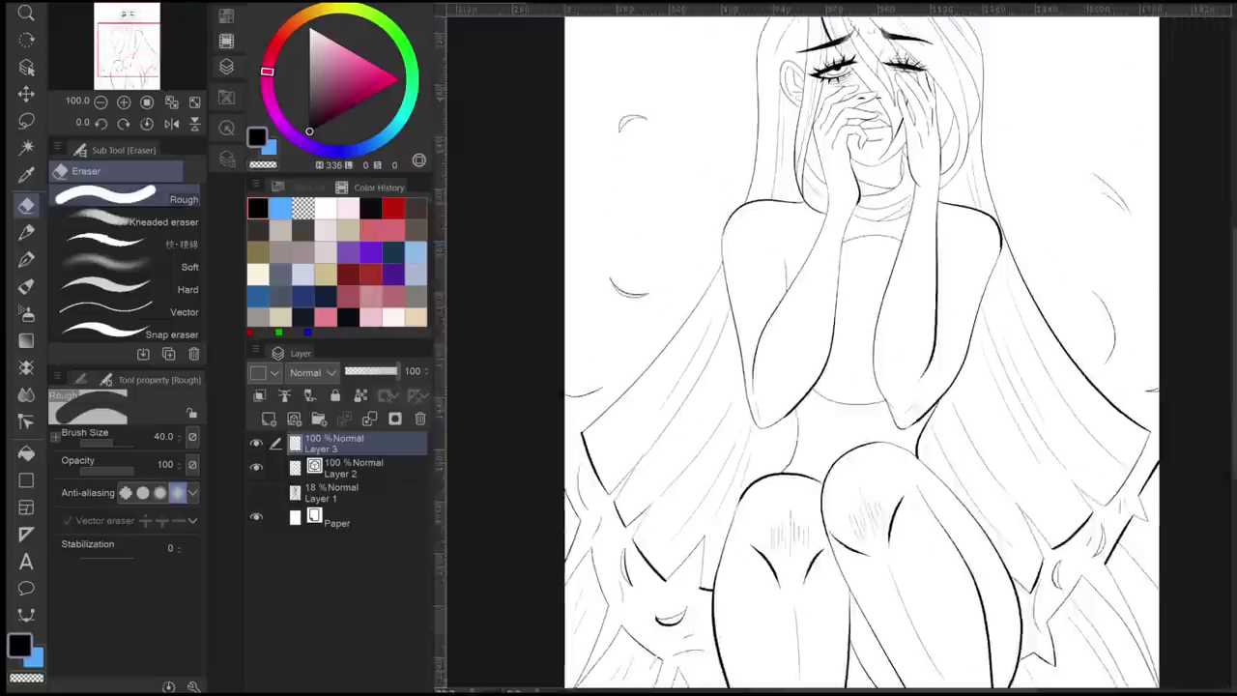
scroll(841, 348, "up", 1)
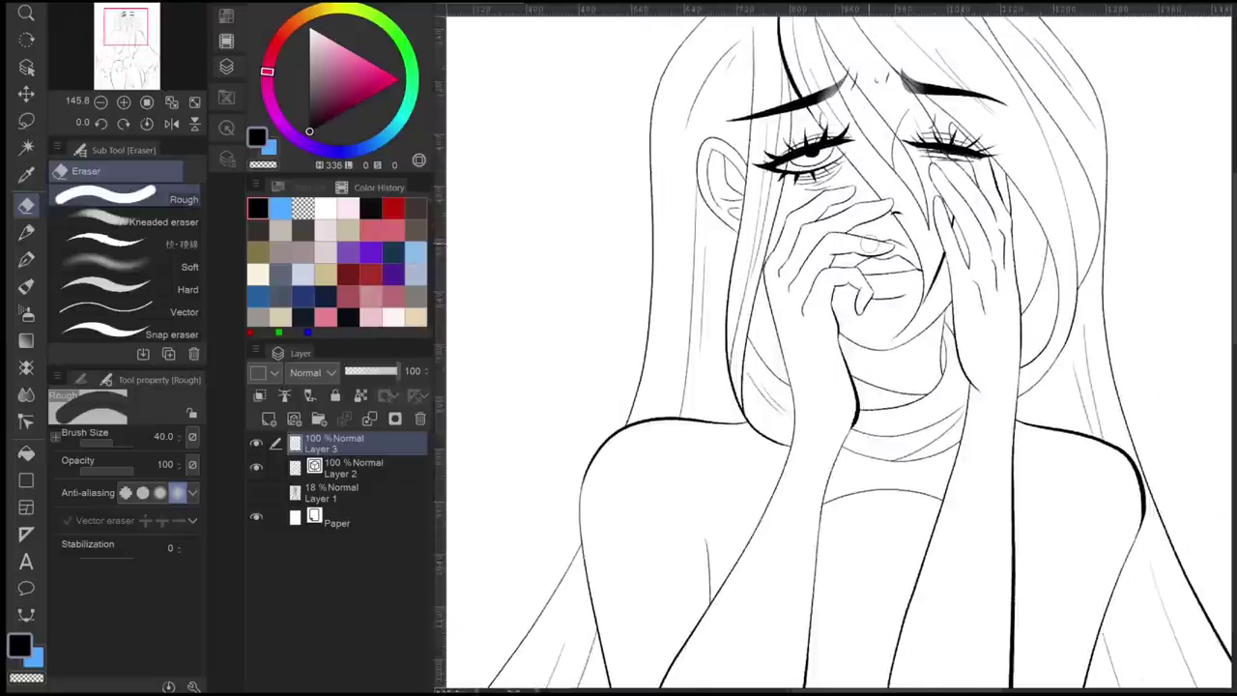
scroll(841, 348, "up", 1)
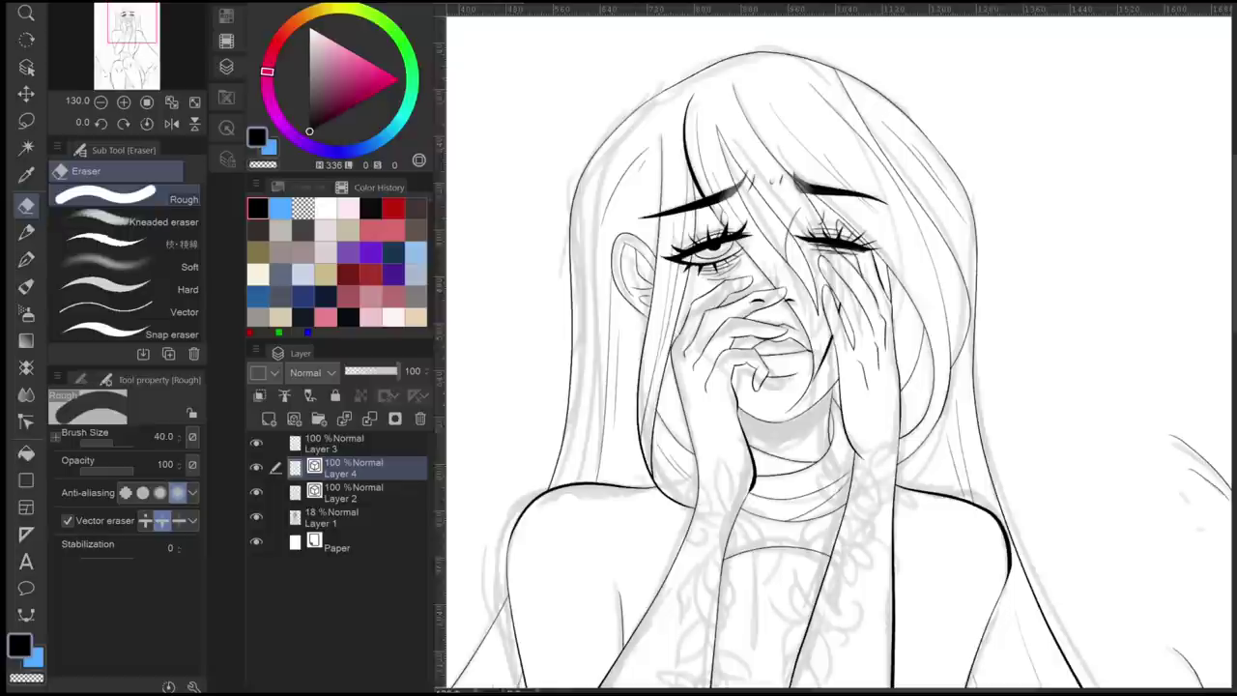
- Lower the opacity of Layer 2 to 34%
scroll(841, 348, "down", 3)
scroll(841, 387, "up", 1)
left_click(348, 492)
left_click_drag(397, 371, 351, 371)
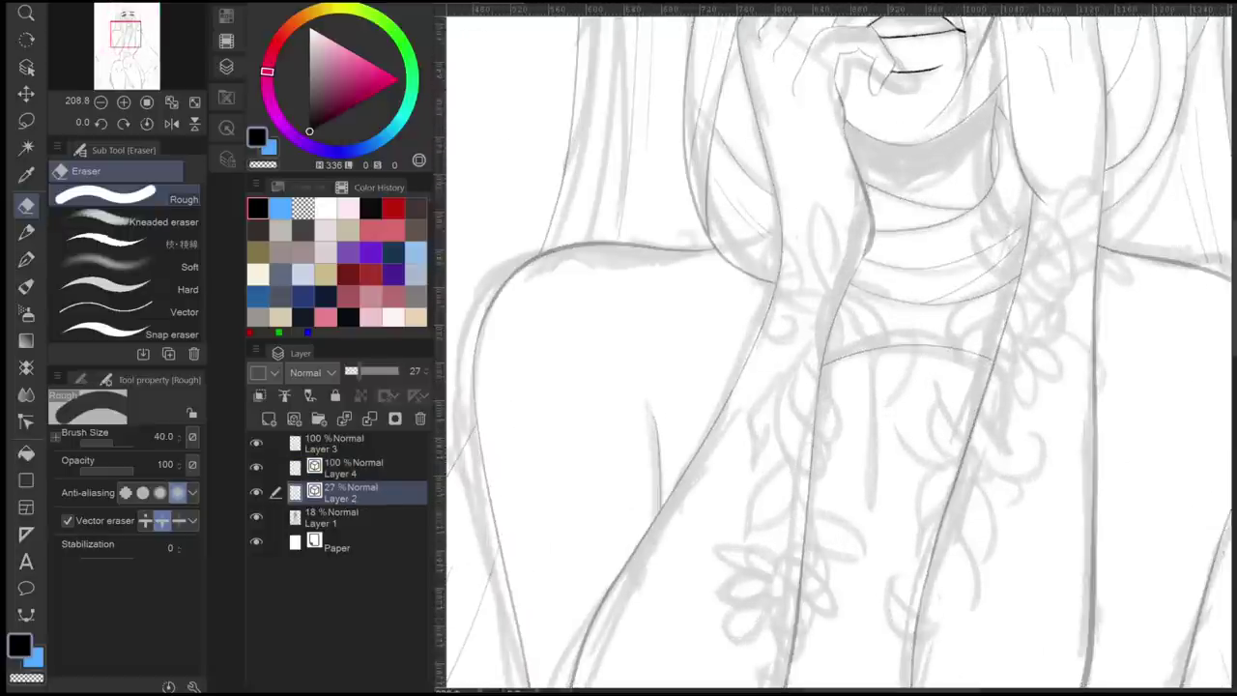
- Ink a pointed leaf and a spiral tendril on Layer 4 over the first forearm's floral sketch
key("p")
left_click(348, 467)
scroll(817, 338, "up", 3)
mouse_move(821, 423)
left_mouse_down()
mouse_move(831, 411)
mouse_move(739, 462)
left_mouse_up()
key("e")
key("p")
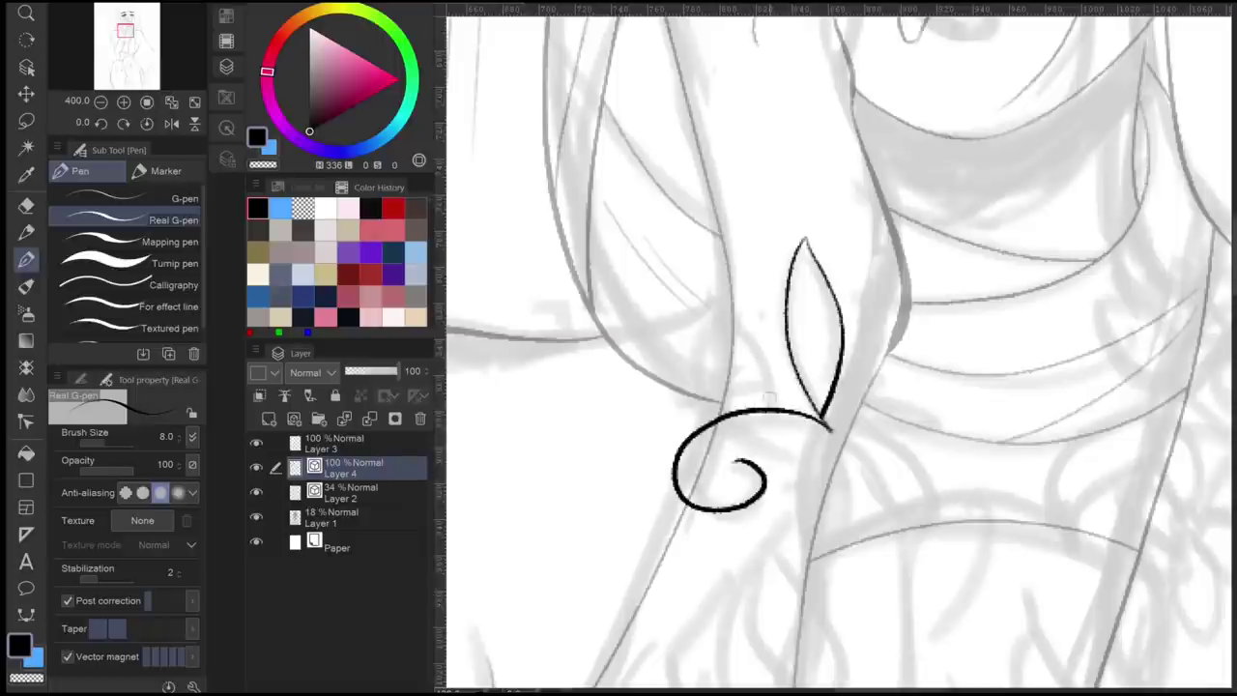
- Hide Layer 2 and ink a second pointed leaf and rounded petals around the base of the spiral tendril
left_click(256, 492)
mouse_move(710, 288)
left_mouse_down()
mouse_move(768, 406)
mouse_move(698, 343)
mouse_move(766, 399)
left_mouse_up()
key("ctrl+z")
mouse_move(969, 360)
left_mouse_down()
mouse_move(998, 283)
mouse_move(922, 309)
left_mouse_up()
mouse_move(781, 367)
left_mouse_down()
mouse_move(875, 473)
mouse_move(785, 369)
mouse_move(907, 356)
mouse_move(783, 372)
left_mouse_up()
mouse_move(821, 249)
left_mouse_down()
mouse_move(871, 80)
mouse_move(888, 163)
left_mouse_up()
- Ink a stem with a cluster of curved hanging leaves below the spiral tendril, redoing unsatisfactory strokes
mouse_move(832, 350)
left_mouse_down()
mouse_move(752, 595)
mouse_move(705, 522)
left_mouse_up()
left_click_drag(742, 333, 746, 568)
key("ctrl+z")
mouse_move(740, 336)
left_mouse_down()
mouse_move(764, 572)
mouse_move(798, 541)
mouse_move(784, 555)
mouse_move(800, 406)
mouse_move(788, 553)
left_mouse_up()
key("ctrl+z")
key("ctrl+z")
key("ctrl+z")
mouse_move(787, 553)
left_mouse_down()
mouse_move(854, 517)
mouse_move(943, 523)
left_mouse_up()
mouse_move(877, 311)
left_mouse_down()
mouse_move(779, 472)
mouse_move(769, 514)
left_mouse_up()
key("ctrl+z")
left_click_drag(856, 394, 791, 510)
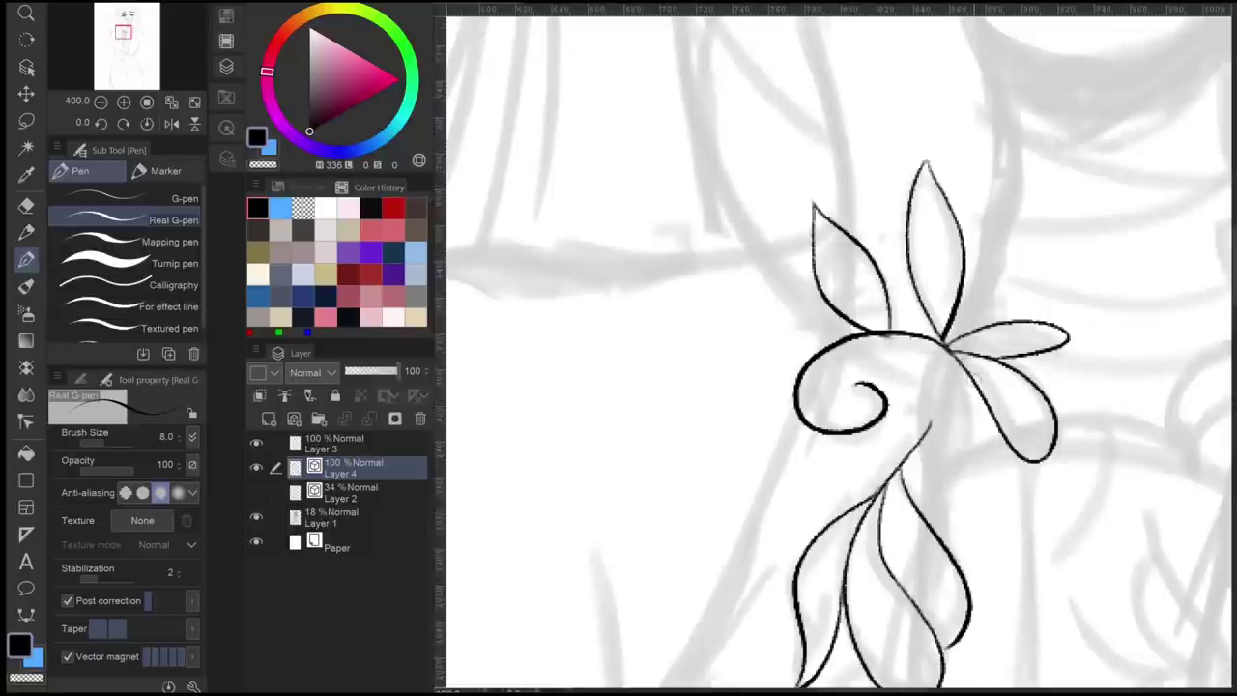
- Ink a downward petal from the flower's base toward the hanging leaf cluster
left_click_drag(946, 348, 918, 504)
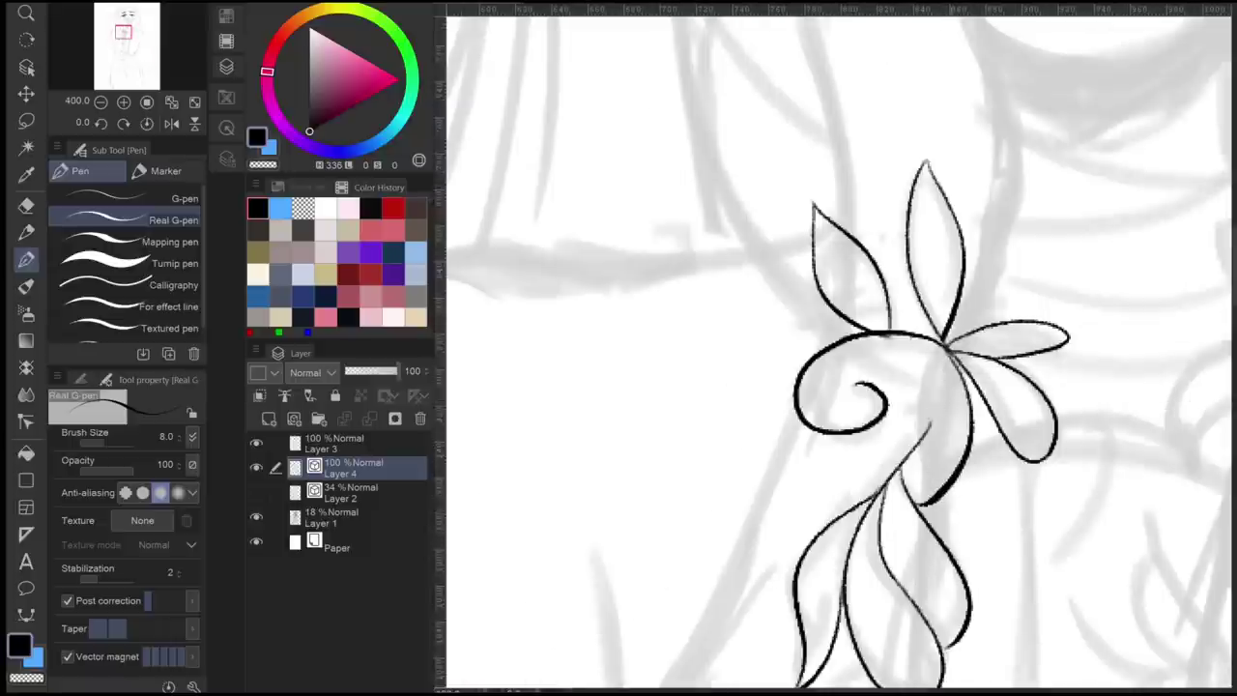
key("ctrl+plus")
key("ctrl+minus")
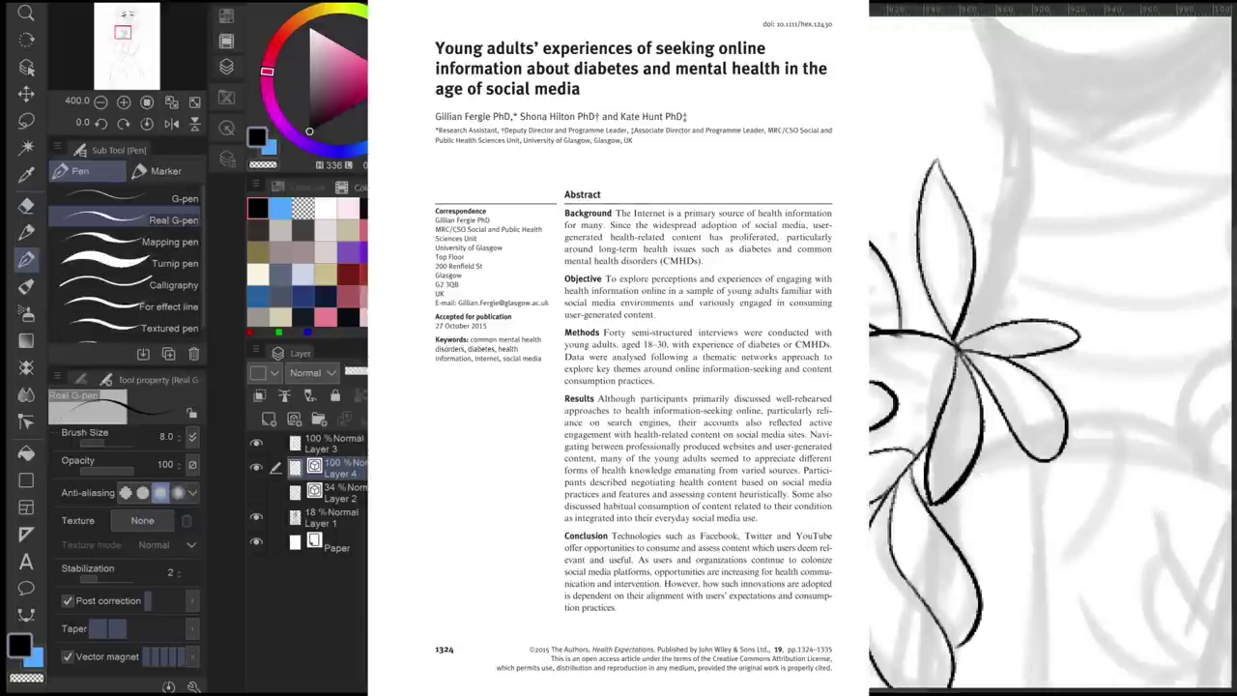
key("ctrl+minus")
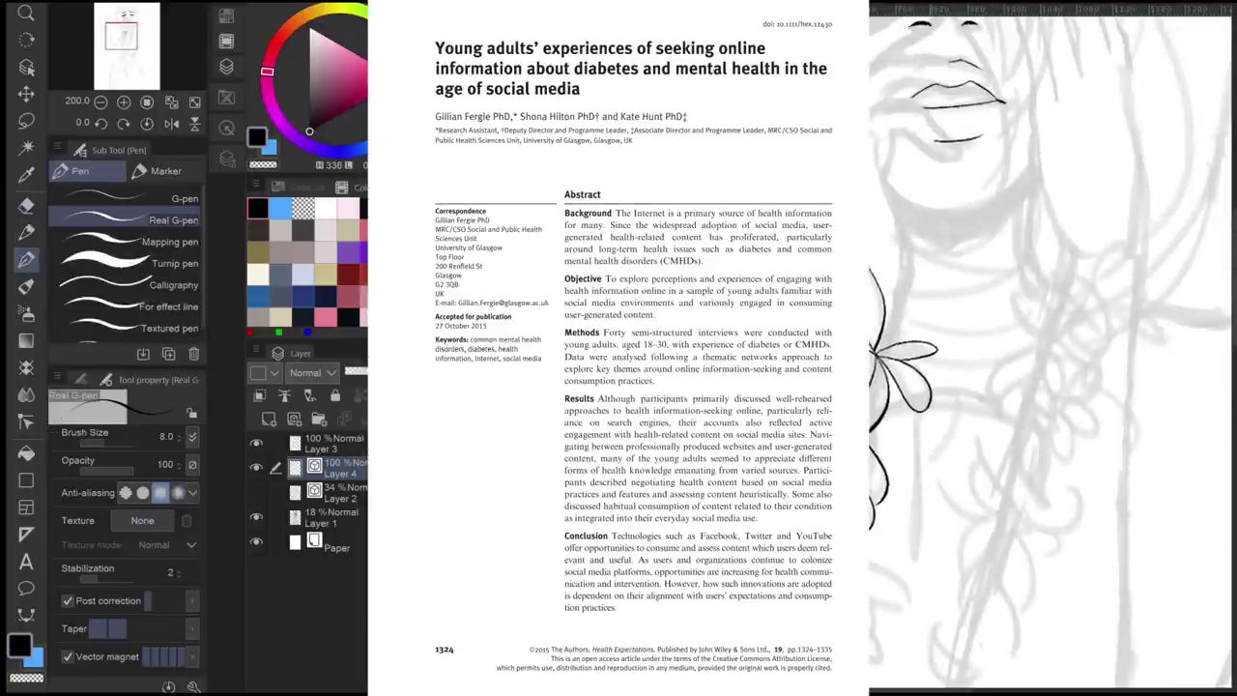
- Ink a pair of pointed leaves and a trailing curved stem below the first arm's hanging leaf cluster
key("ctrl+plus")
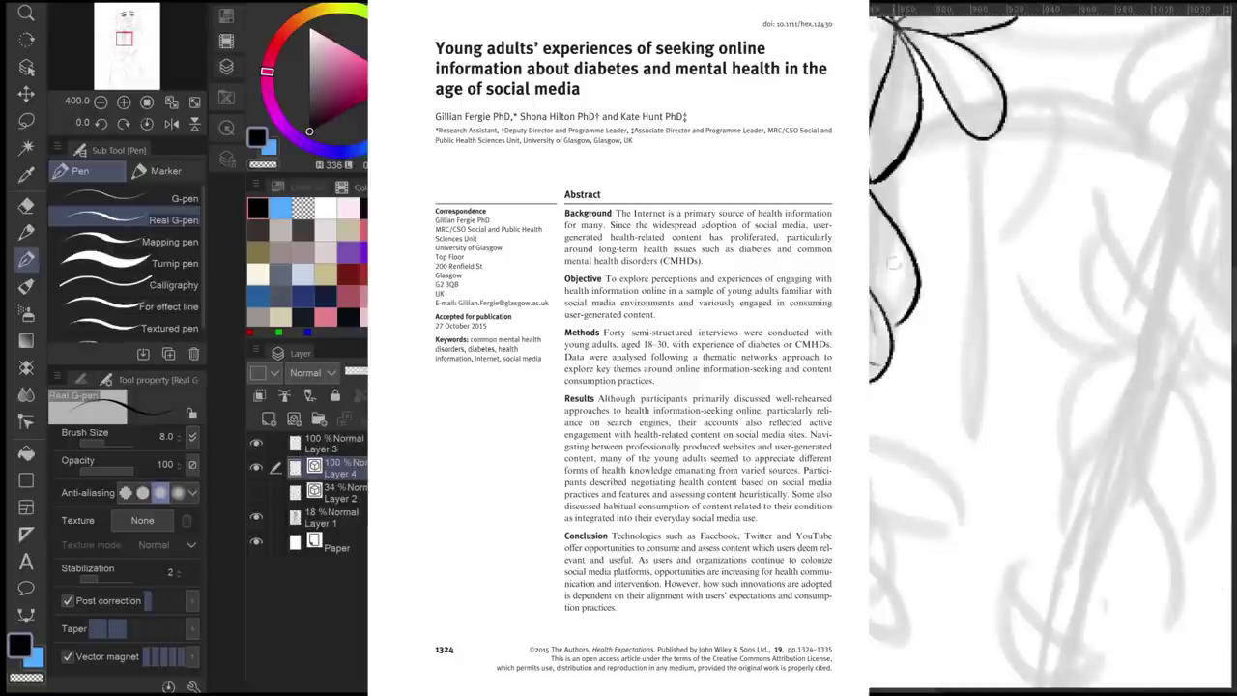
left_click_drag(1054, 348, 1097, 357)
left_click_drag(976, 368, 938, 222)
left_click_drag(870, 346, 986, 424)
key("ctrl+z")
left_click_drag(870, 346, 967, 447)
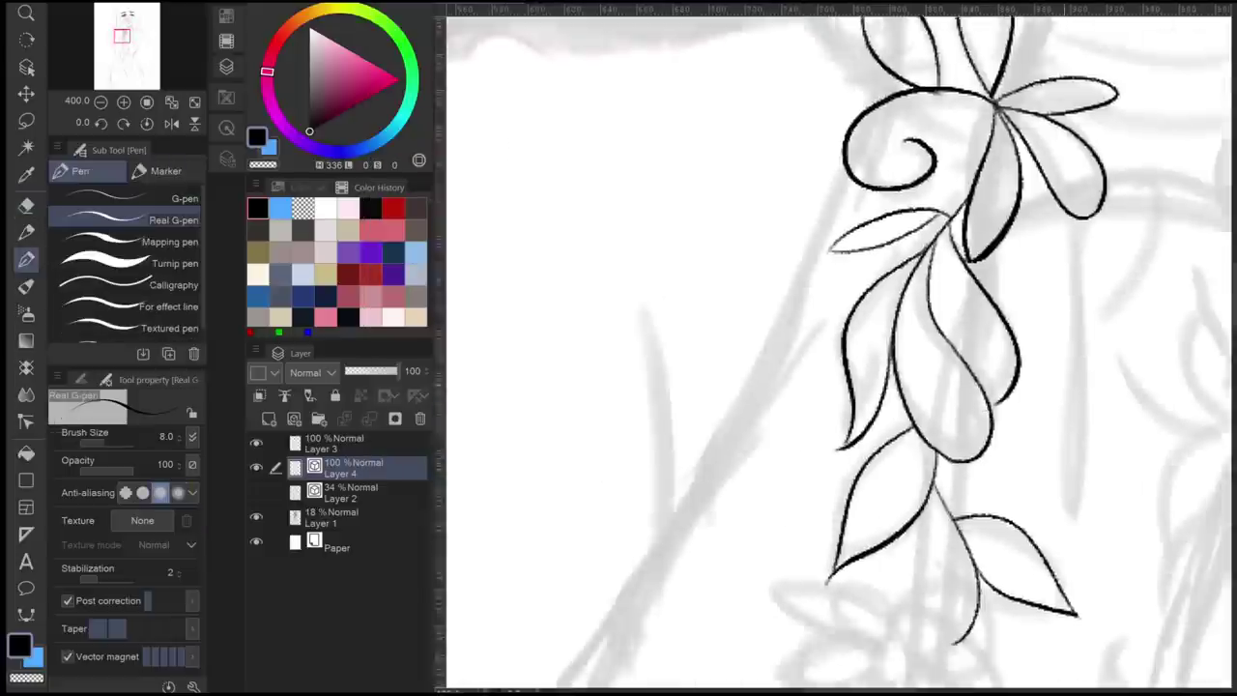
key("ctrl+minus")
key("ctrl+minus")
key("ctrl+minus")
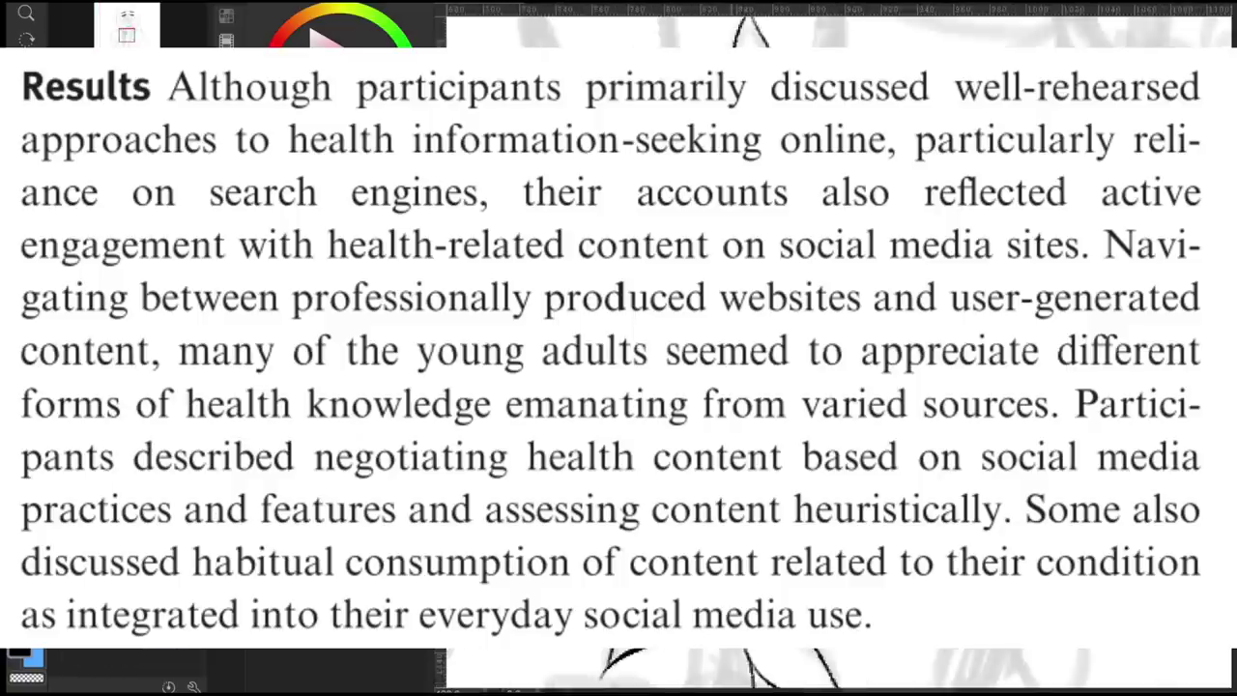
- Ink the two missing lower petals of the small flower on the second arm, redoing unsatisfactory strokes
key("ctrl+plus")
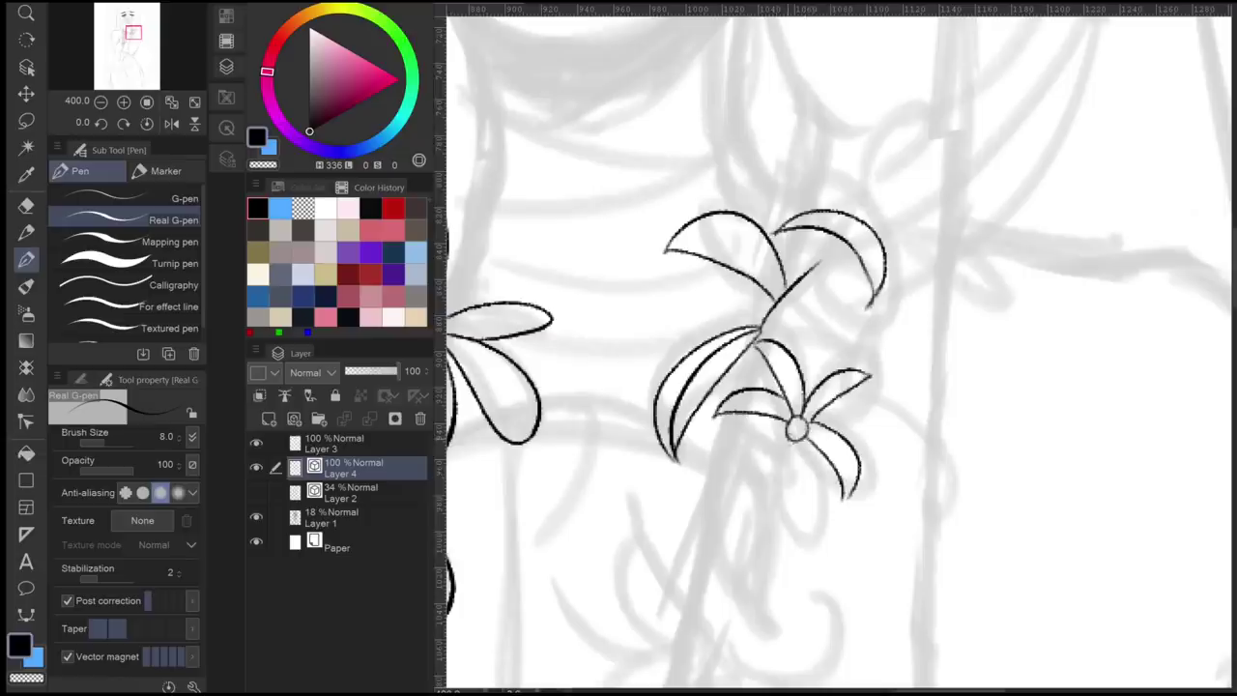
mouse_move(807, 435)
left_mouse_down()
mouse_move(822, 493)
mouse_move(785, 533)
mouse_move(810, 527)
left_mouse_up()
key("ctrl+z")
left_click_drag(785, 425, 730, 493)
key("ctrl+z")
key("ctrl+z")
left_click_drag(794, 427, 729, 479)
- Ink a long curved stroke around the outer side of the leaf above the second arm's flower
key("e")
key("p")
left_click_drag(916, 314, 967, 414)
mouse_move(928, 371)
left_mouse_down()
mouse_move(967, 245)
mouse_move(918, 429)
left_mouse_up()
left_click_drag(888, 360, 894, 488)
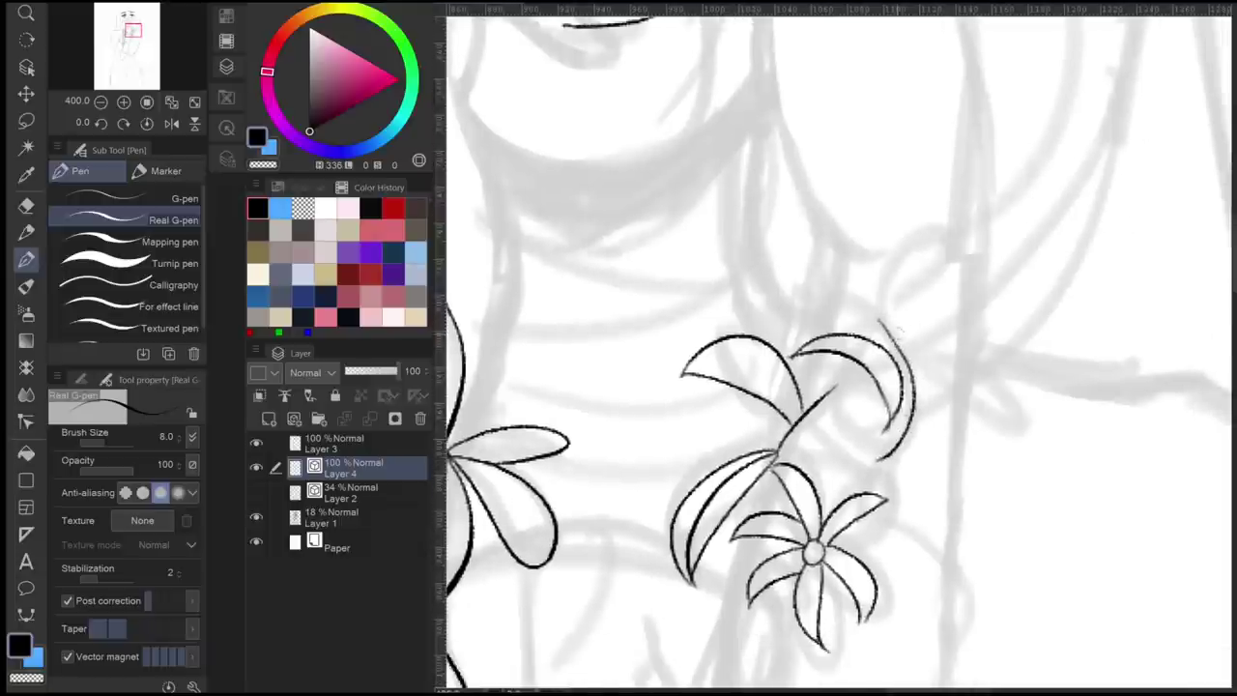
scroll(839, 348, "down", 3)
scroll(839, 348, "up", 3)
scroll(839, 348, "down", 5)
- Ink a spiral tendril, a curved stem and upper leaves above the second arm's flower
left_click_drag(839, 193, 839, 662)
mouse_move(880, 353)
left_mouse_down()
mouse_move(909, 253)
mouse_move(926, 242)
mouse_move(959, 305)
left_mouse_up()
key("ctrl+z")
key("ctrl+z")
left_click_drag(793, 365, 884, 333)
mouse_move(839, 435)
left_mouse_down()
mouse_move(839, 348)
mouse_move(822, 420)
mouse_move(820, 380)
mouse_move(833, 399)
left_mouse_up()
key("e")
- Ink a curved pointed leaf branching outward from the second arm's stem, with both of its edges joined at the tip
scroll(866, 392, "up", 2)
key("p")
left_click_drag(870, 440, 821, 488)
mouse_move(870, 386)
left_mouse_down()
mouse_move(778, 450)
mouse_move(971, 474)
left_mouse_up()
key("ctrl+z")
left_click_drag(841, 425, 1005, 460)
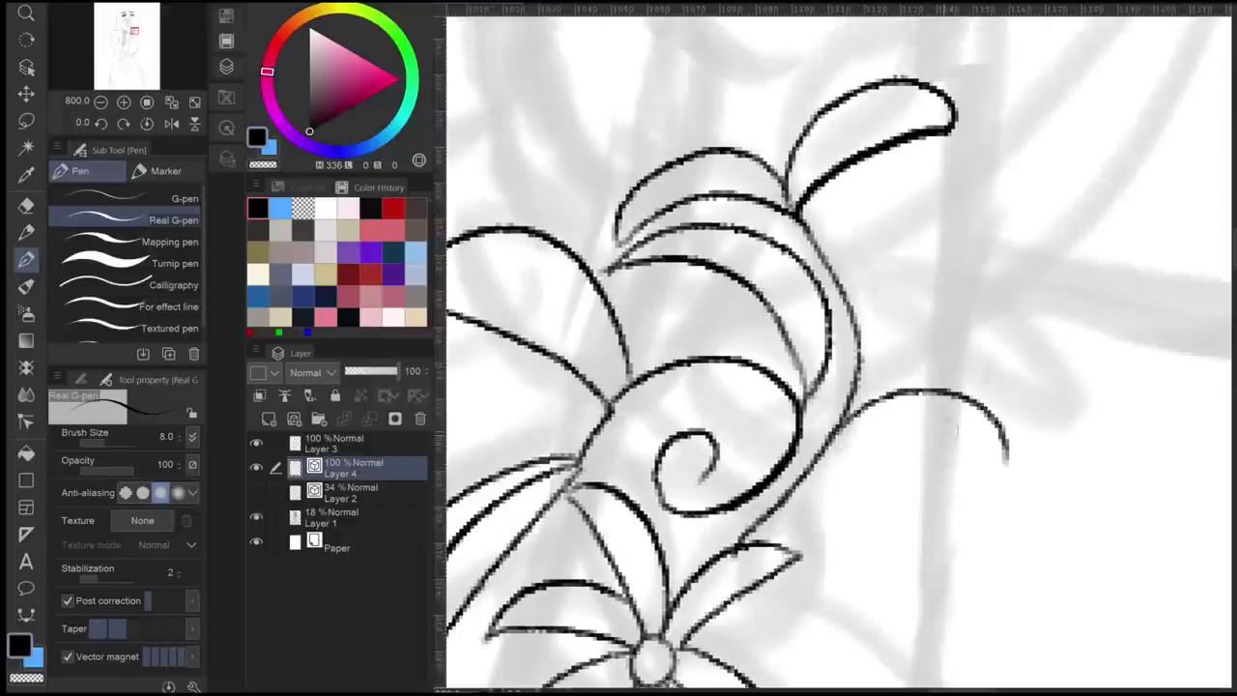
key("ctrl+z")
left_click_drag(823, 464, 1008, 462)
scroll(839, 348, "down", 2)
scroll(839, 348, "up", 2)
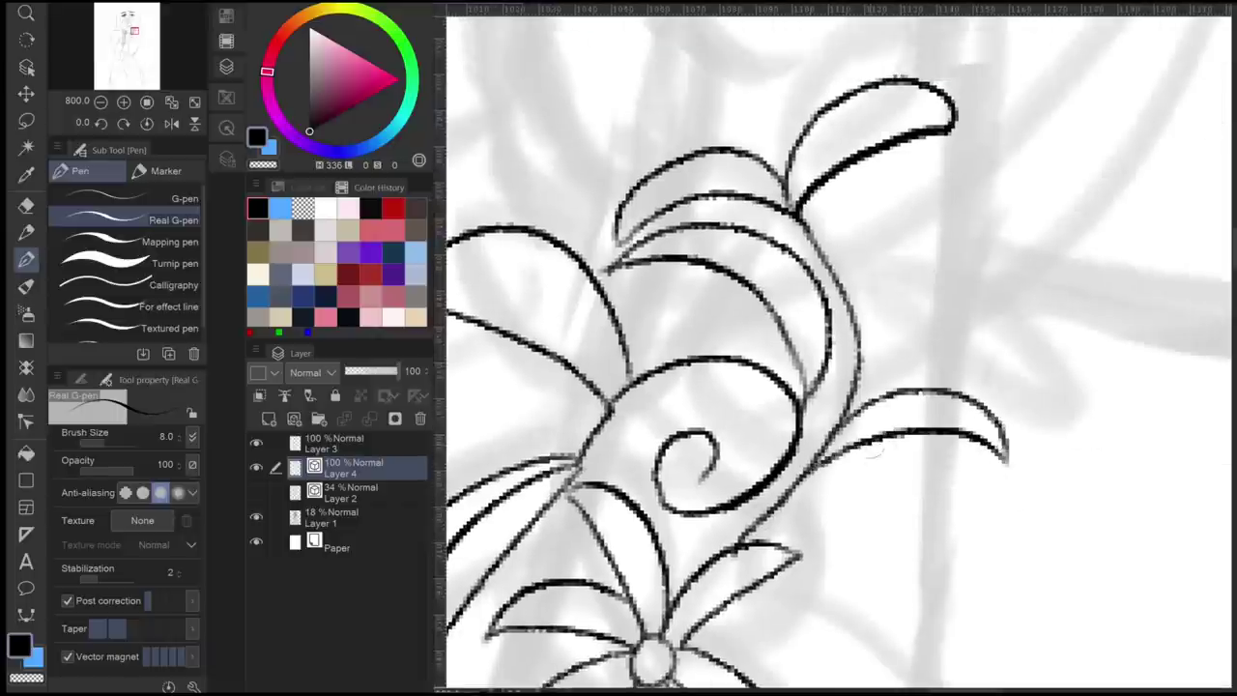
scroll(773, 435, "down", 4)
scroll(773, 435, "up", 3)
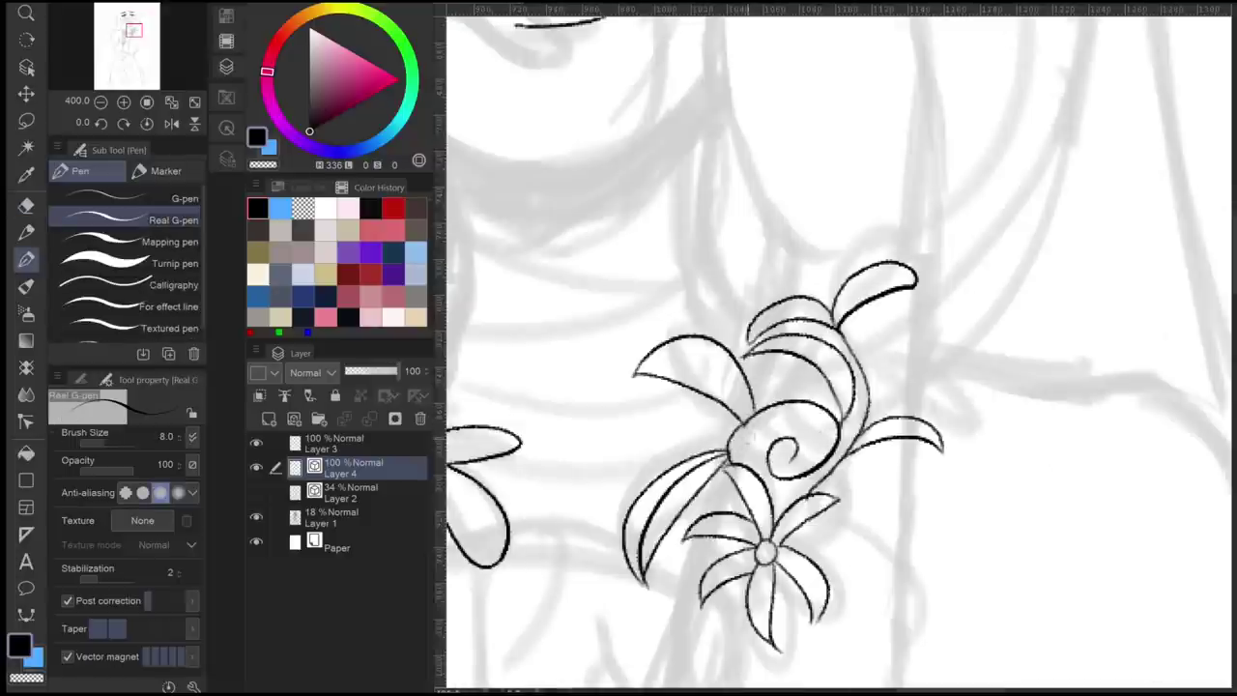
- Ink more curved, pointed leaves around the outer side of the second arm's floral cluster, filling it out beside the small flower
scroll(903, 358, "down", 2)
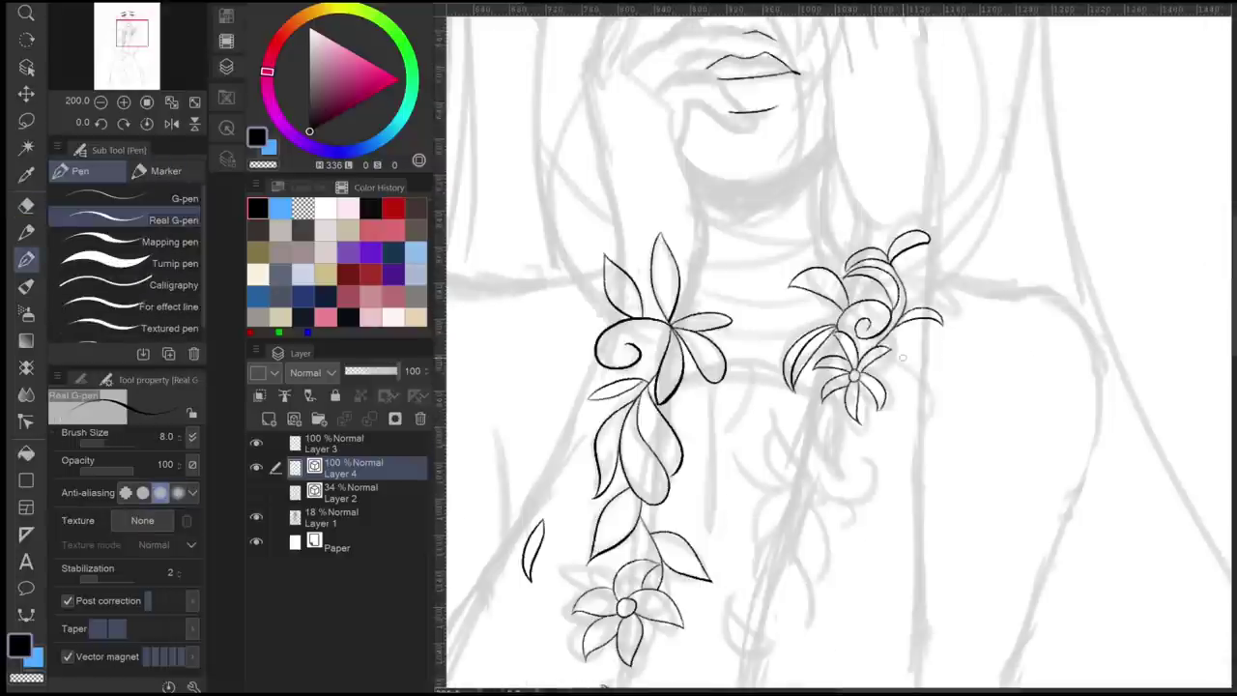
scroll(903, 358, "up", 2)
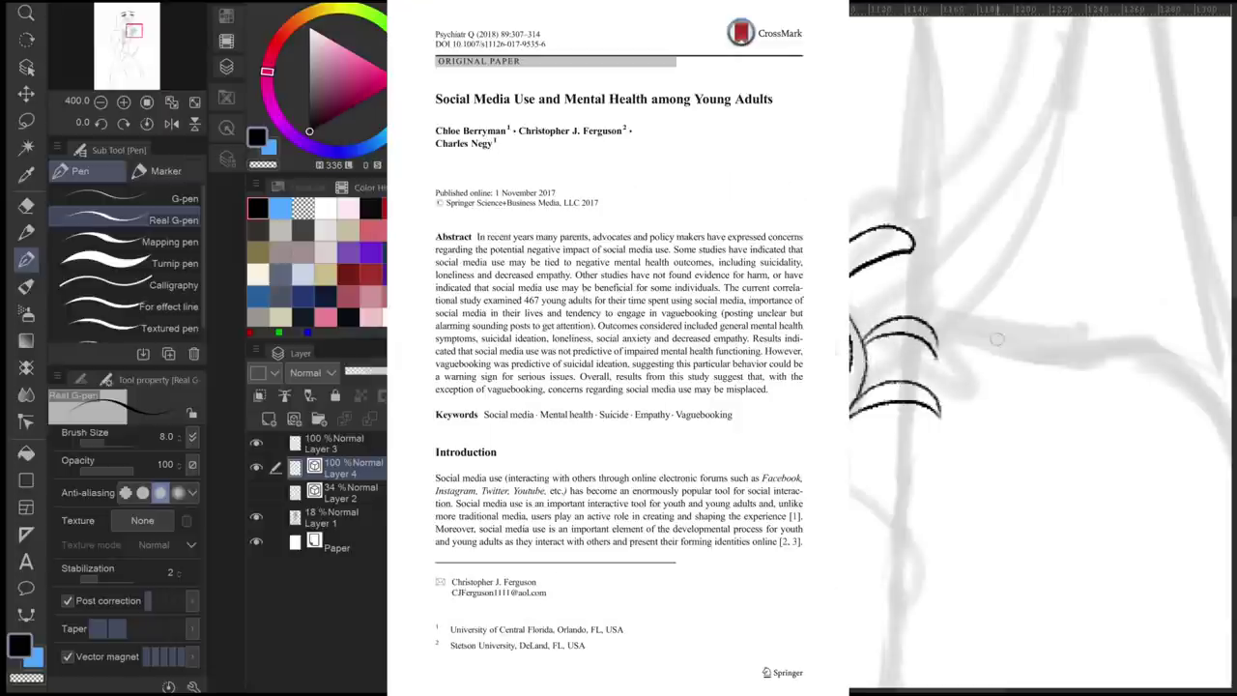
left_click_drag(997, 339, 942, 232)
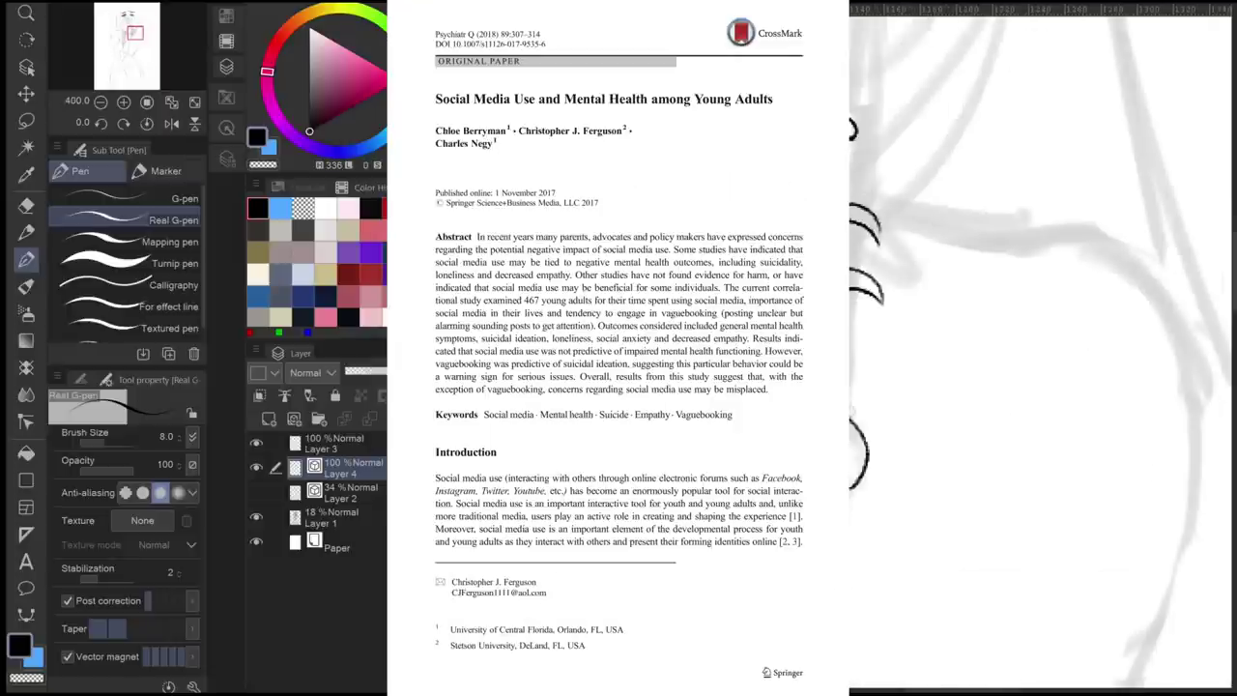
left_click_drag(928, 290, 1064, 386)
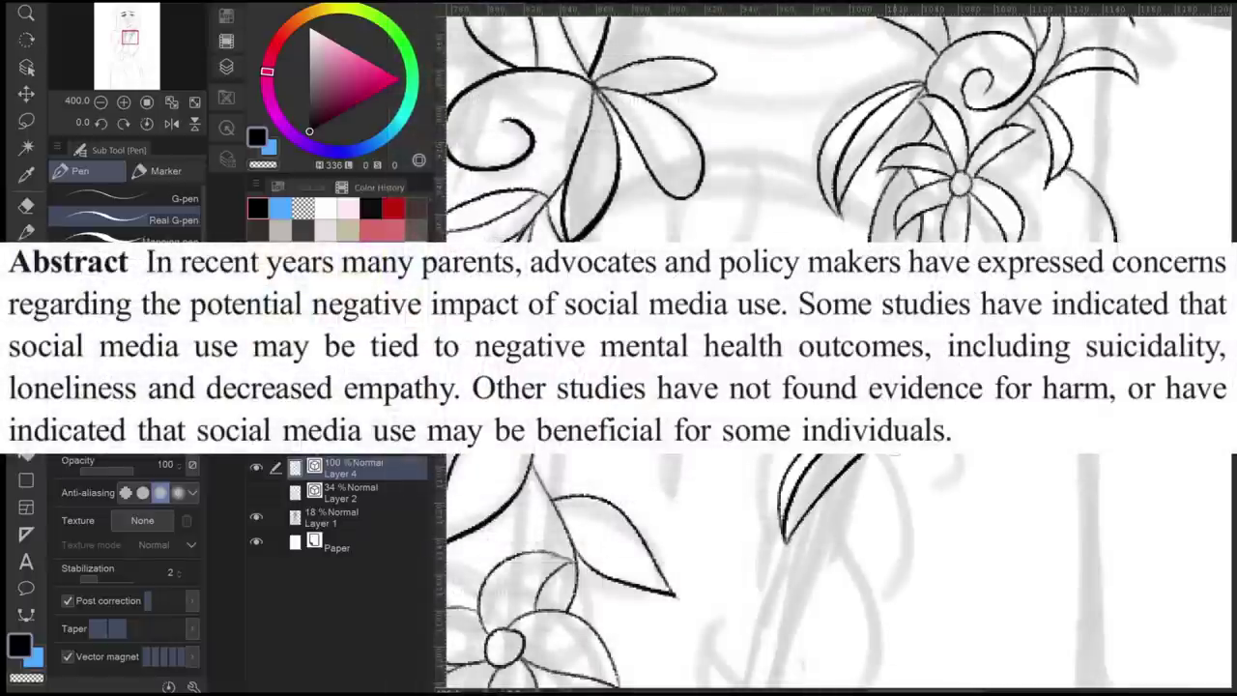
- Ink a spiral tendril with fanned leaves lower on the second arm, plus small crescent leaves along both forearms
key("ctrl+minus")
key("ctrl+plus")
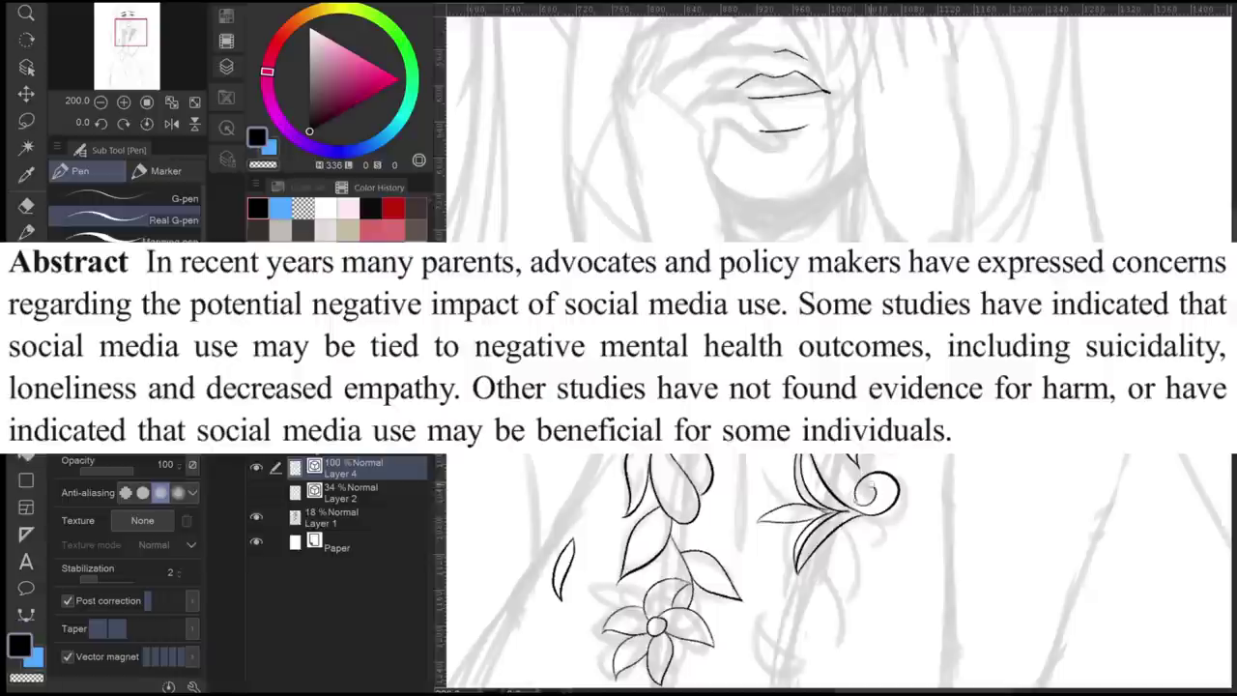
key("ctrl+minus")
key("ctrl+plus")
key("ctrl+plus")
key("ctrl+plus")
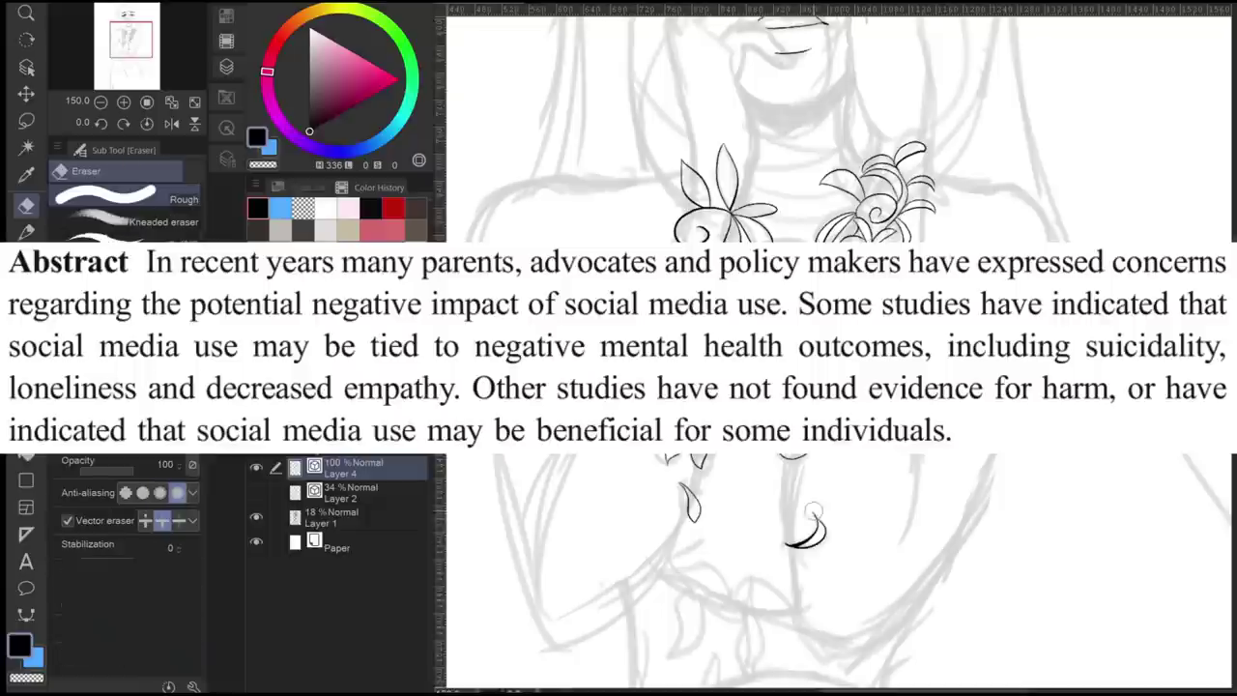
- Show Layer 2 and ink a wide flower with curved pointed petals at the waist between the elbows, redoing an unsatisfactory petal
key("ctrl+plus")
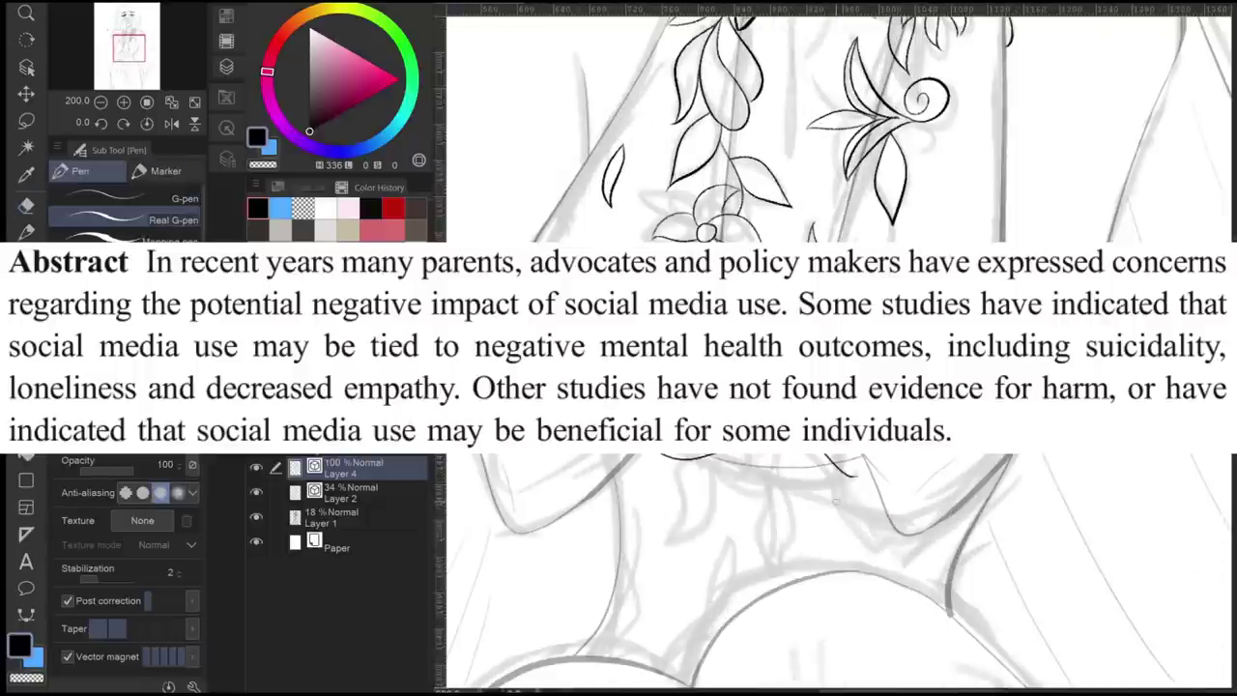
key("ctrl+z")
left_click_drag(754, 457, 793, 486)
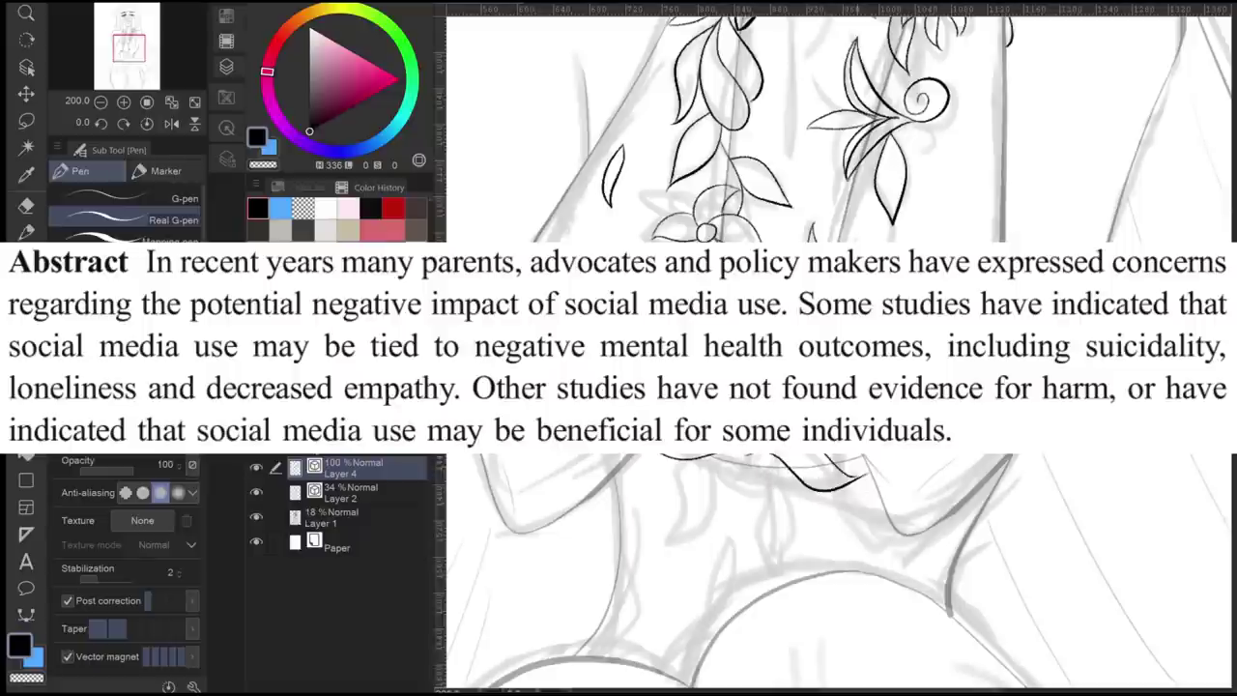
scroll(757, 467, "left", 3)
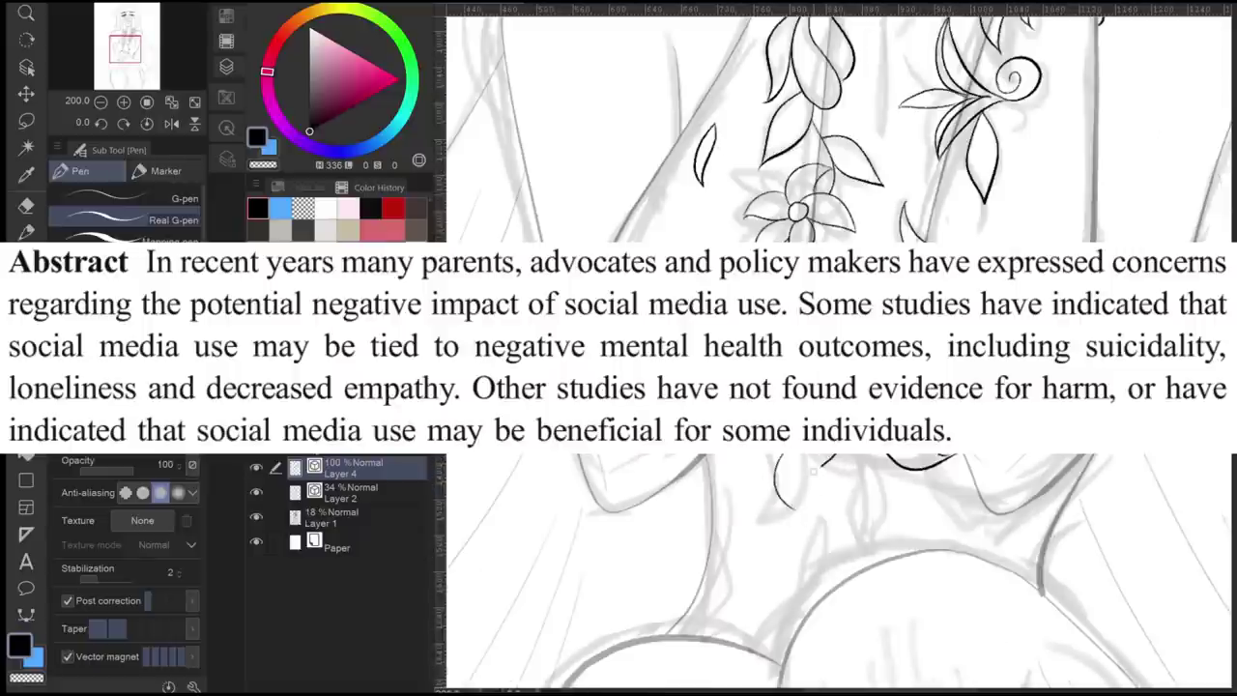
mouse_move(887, 454)
left_mouse_down()
mouse_move(841, 518)
mouse_move(841, 505)
left_mouse_up()
left_click_drag(778, 382, 859, 411)
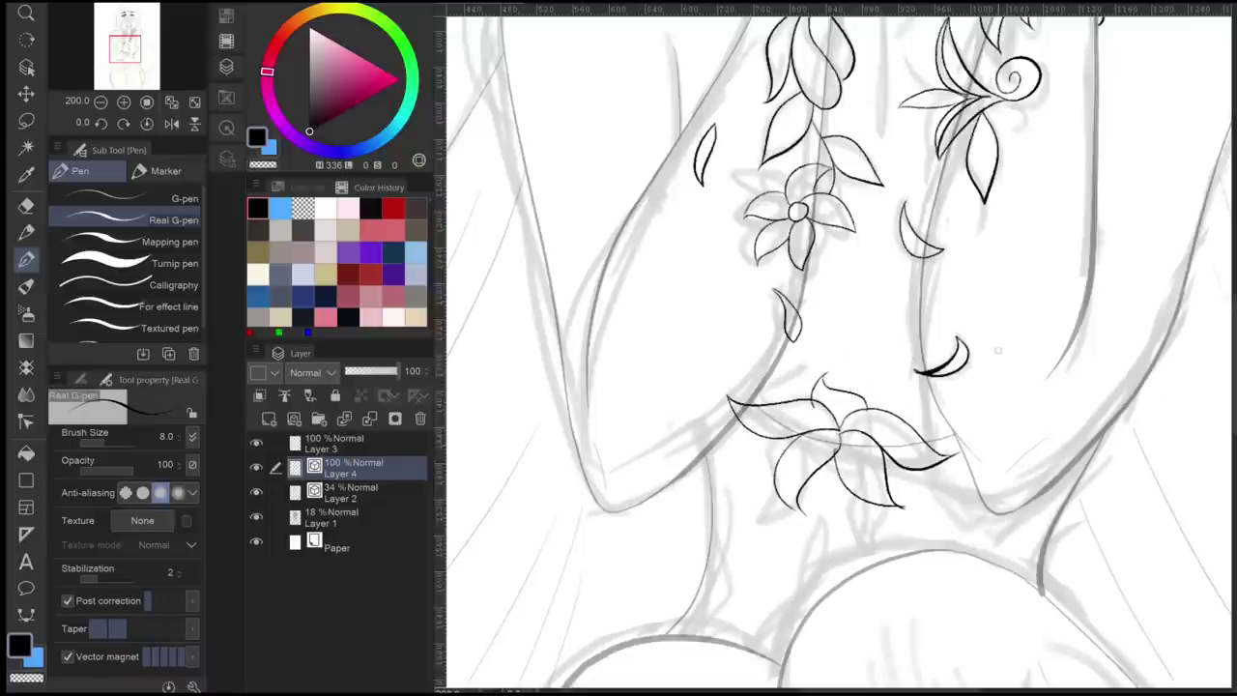
- Ink an additional petal on the side of the waist flower toward the second elbow and erase its overshooting tip
scroll(841, 348, "up", 5)
scroll(840, 348, "down", 5)
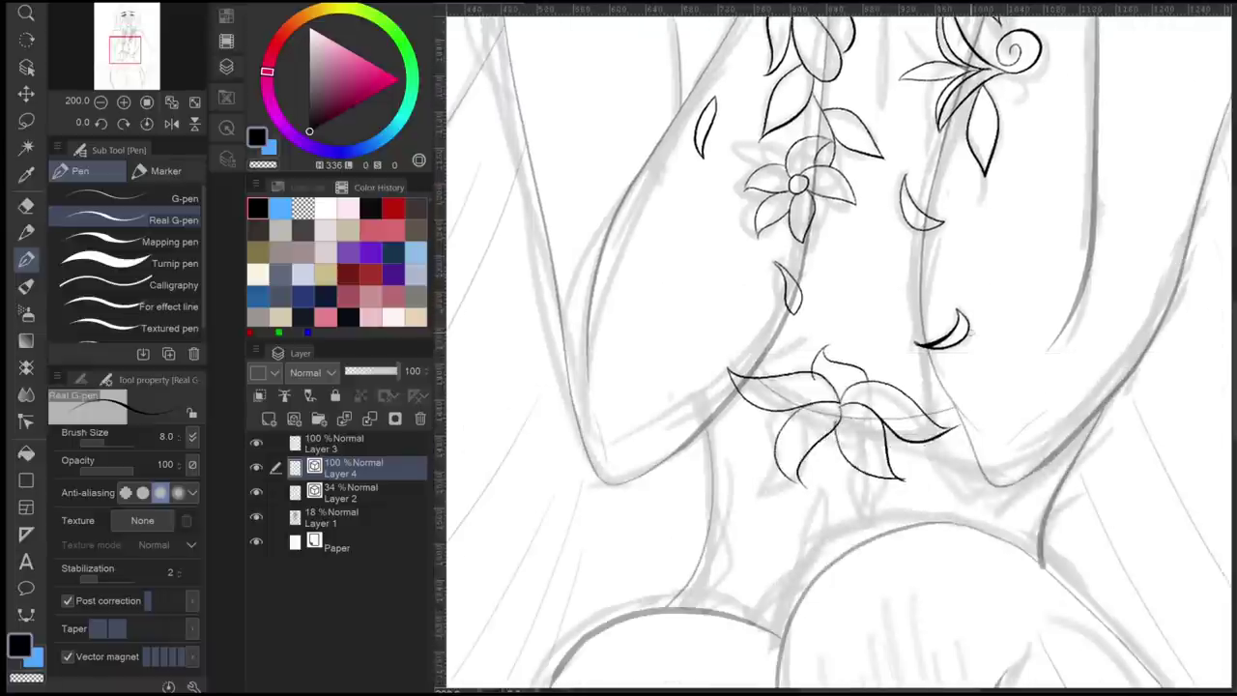
key("e")
scroll(841, 348, "up", 2)
scroll(841, 348, "down", 3)
key("p")
key("e")
scroll(841, 348, "up", 3)
scroll(841, 348, "down", 4)
scroll(841, 348, "up", 3)
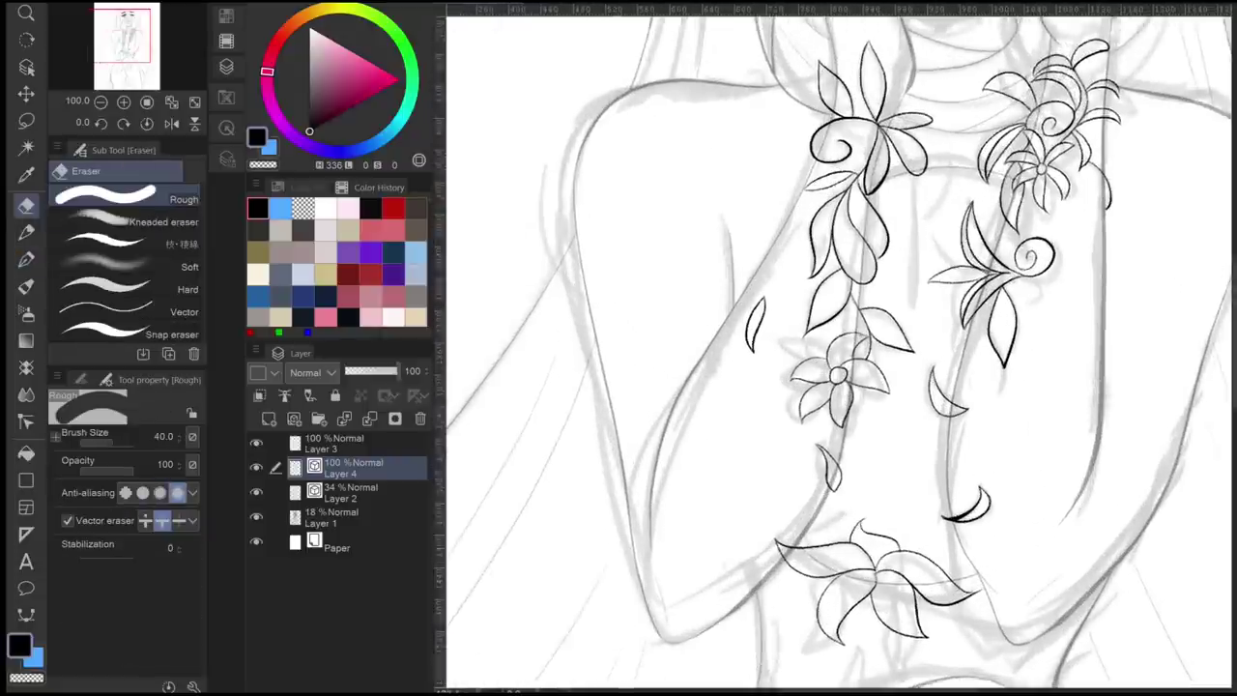
key("p")
scroll(841, 348, "down", 2)
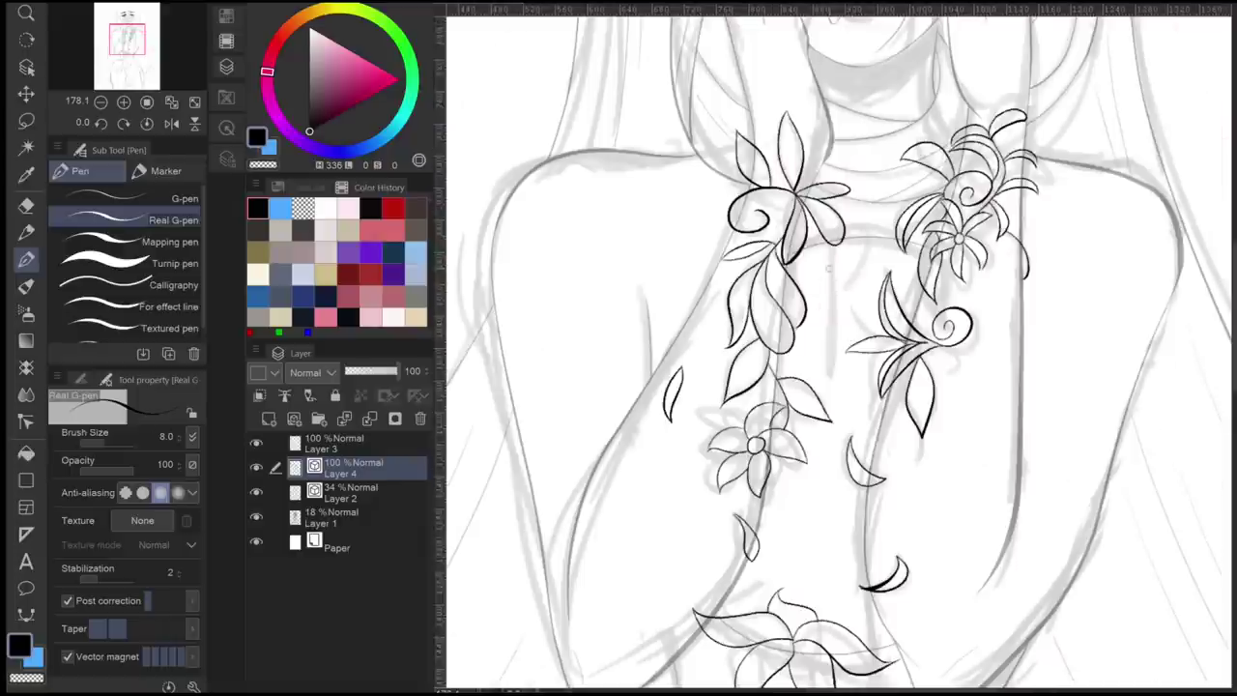
scroll(841, 348, "up", 2)
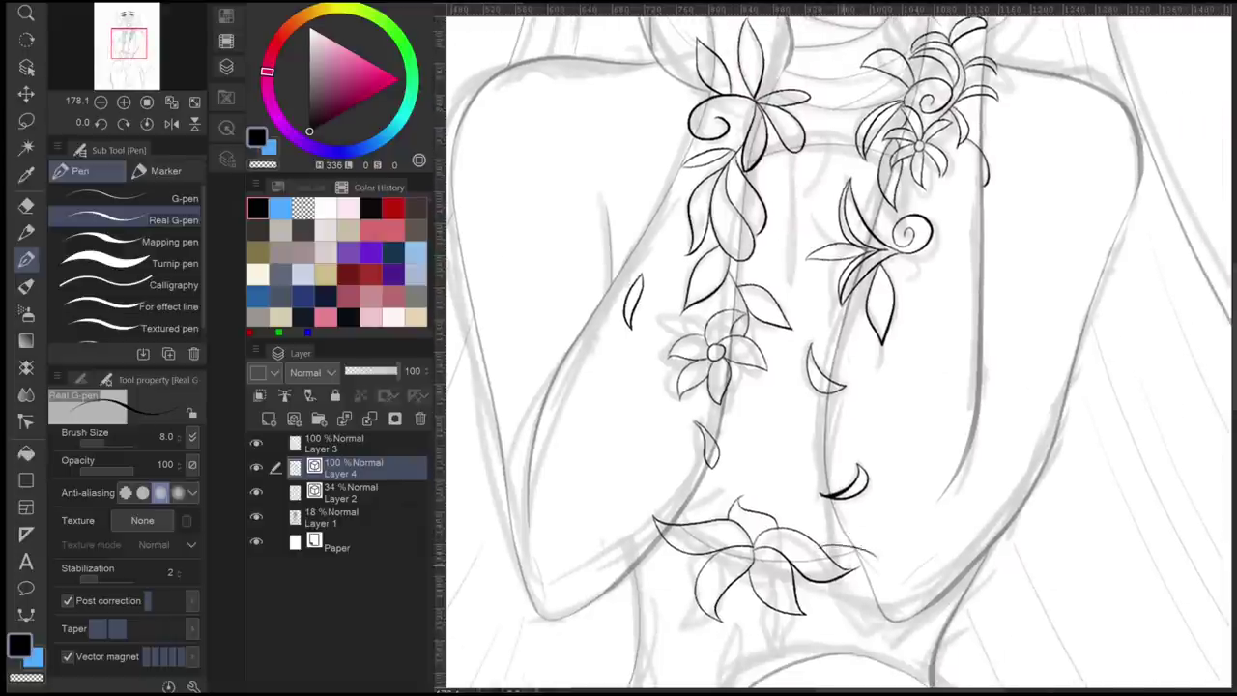
key("e")
scroll(841, 348, "down", 1)
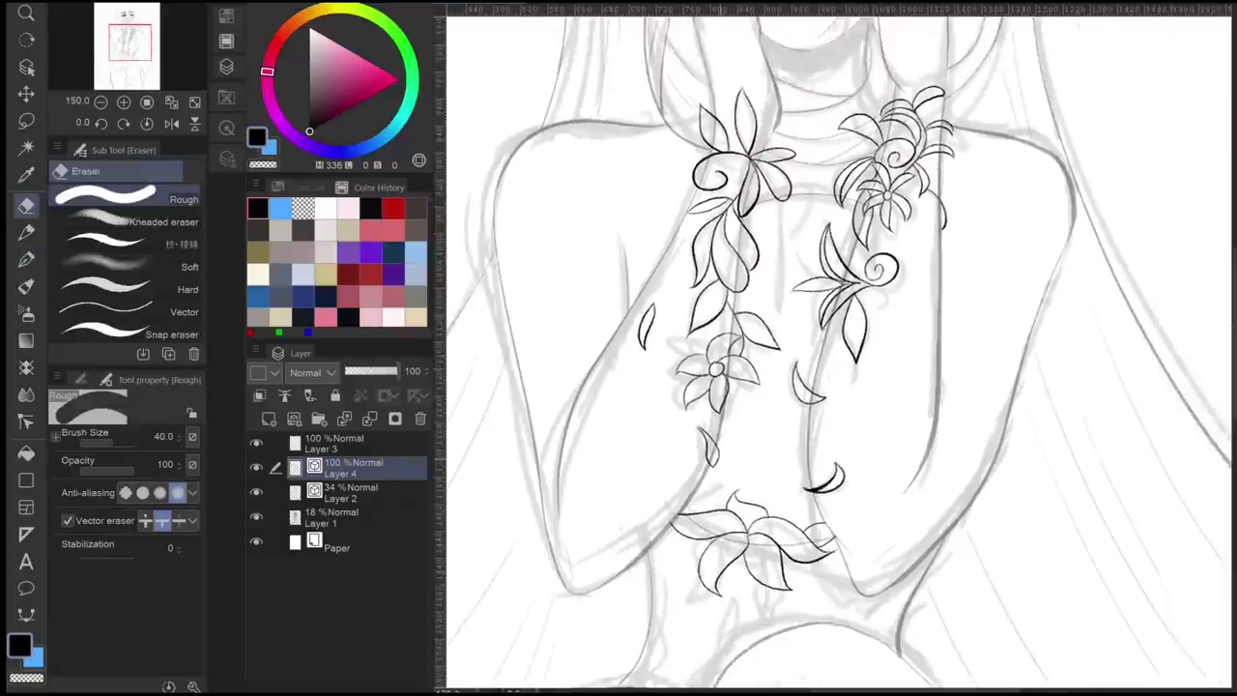
- Ink a small pointed leaf falling below the waist flower, undoing a misplaced stroke
scroll(841, 348, "up", 2)
left_click_drag(850, 459, 696, 464)
key("ctrl+z")
scroll(841, 348, "down", 1)
key("p")
left_click_drag(720, 539, 696, 630)
key("e")
scroll(746, 460, "down", 4)
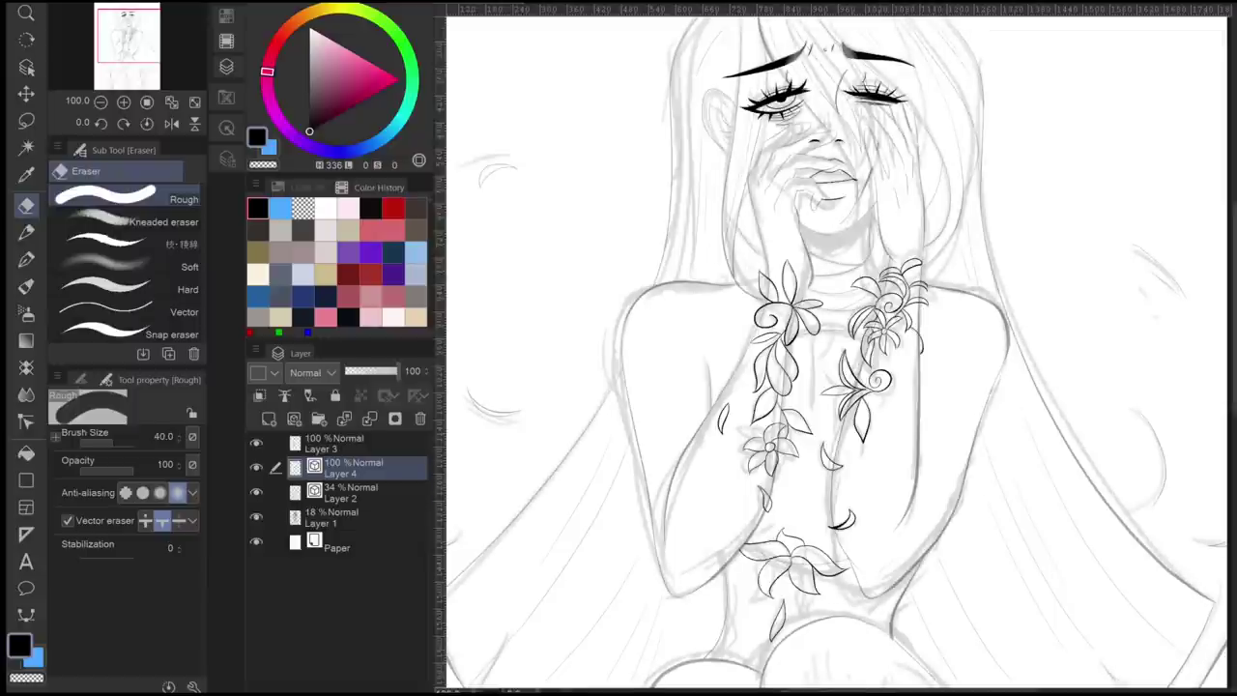
- Select the body line art on Layer 2 and raise the layer's opacity to 100%
left_click(348, 492)
left_click_drag(367, 371, 398, 370)
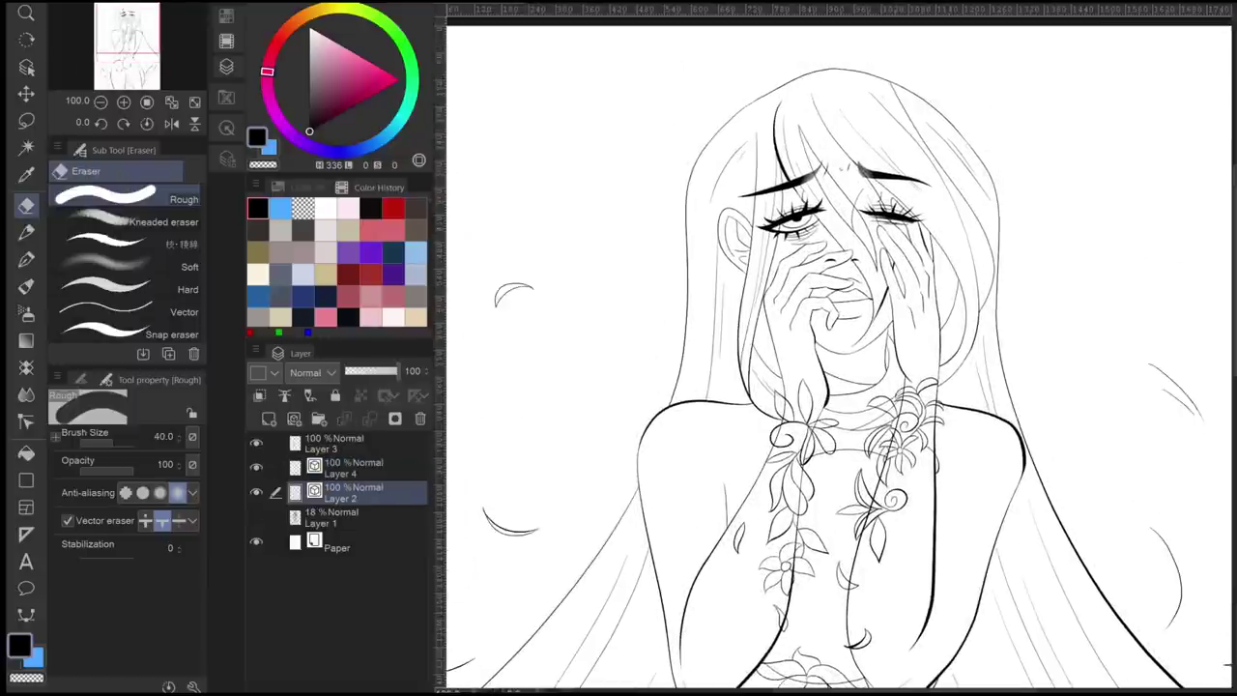
scroll(875, 522, "up", 3)
key("p")
scroll(858, 306, "down", 3)
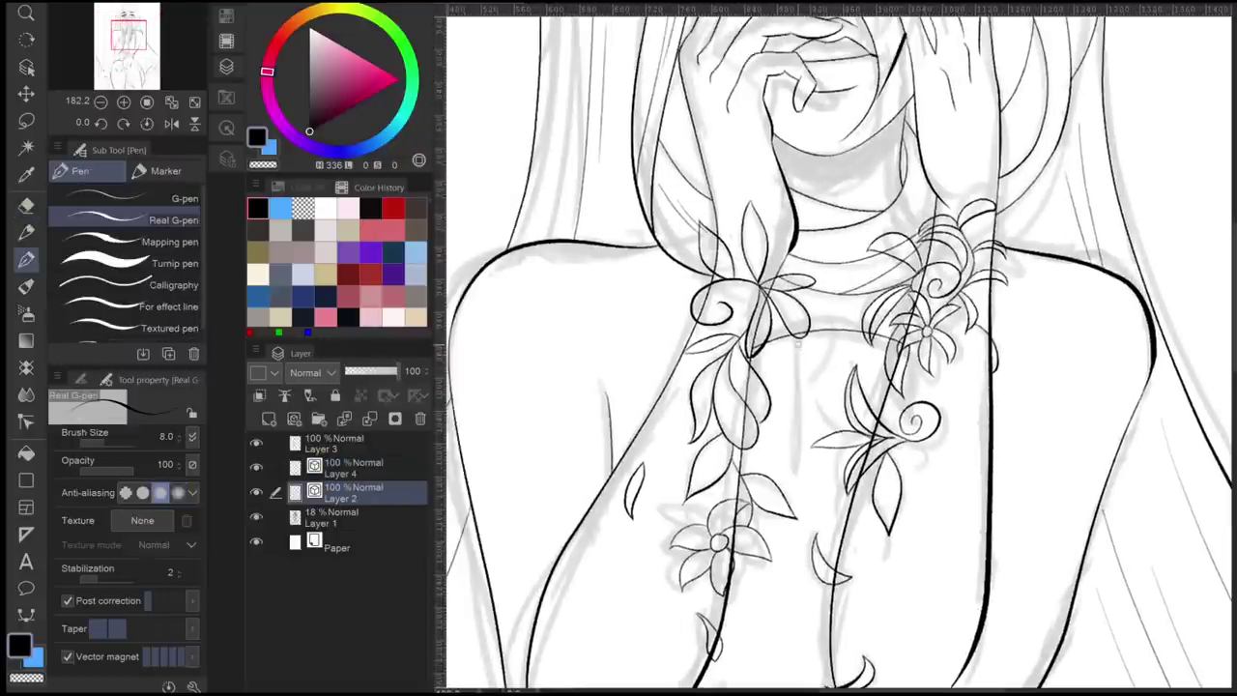
- Ink thin, elongated drip lines hanging below the neckline on Layer 2 and hide the Layer 1 sketch
scroll(836, 348, "down", 1)
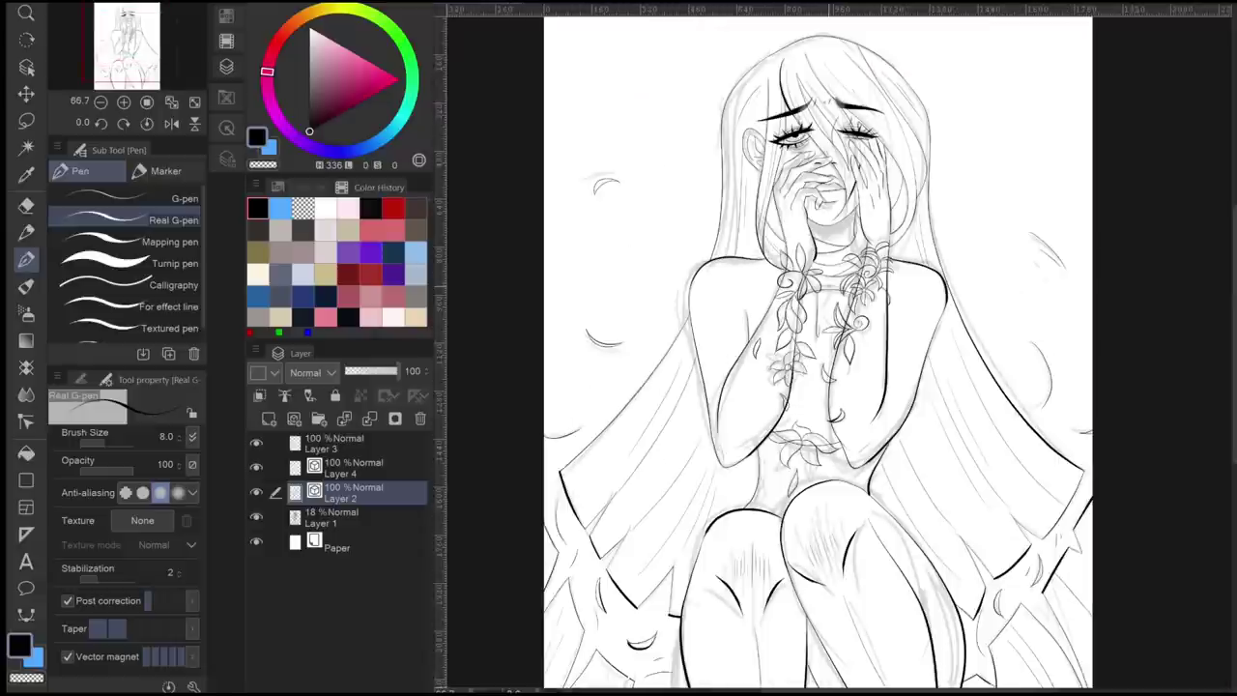
scroll(836, 348, "up", 3)
scroll(836, 348, "down", 3)
scroll(836, 348, "up", 1)
scroll(841, 319, "up", 3)
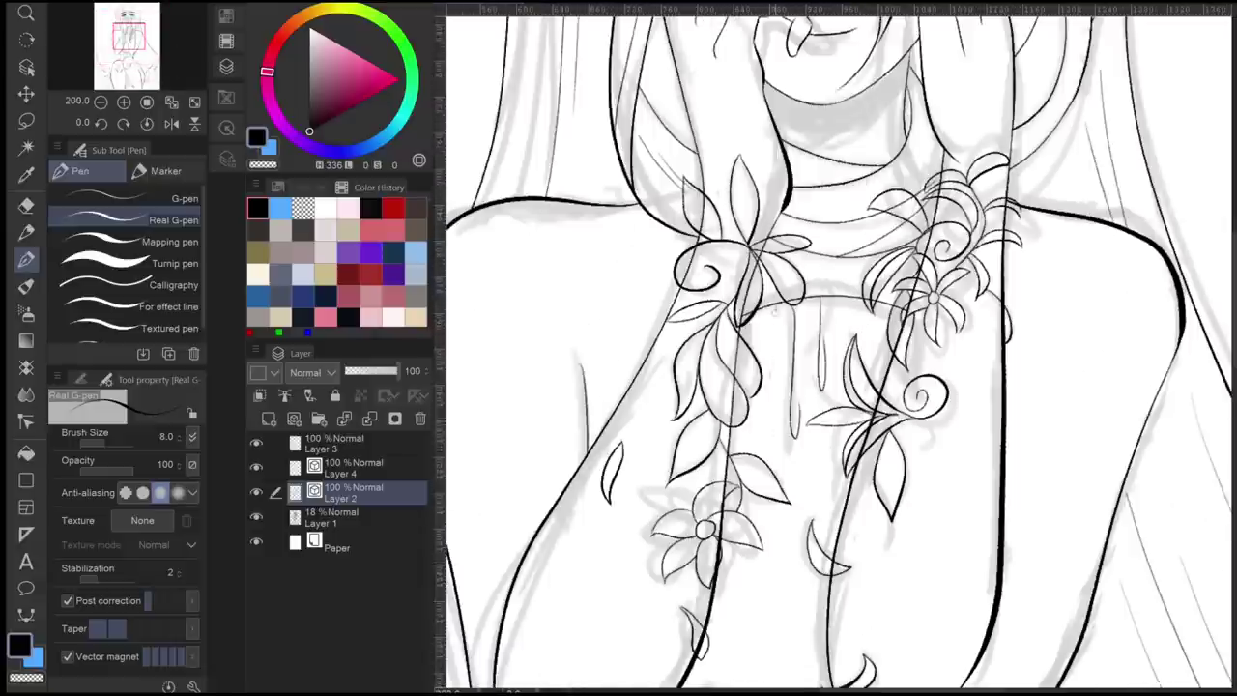
scroll(841, 348, "down", 4)
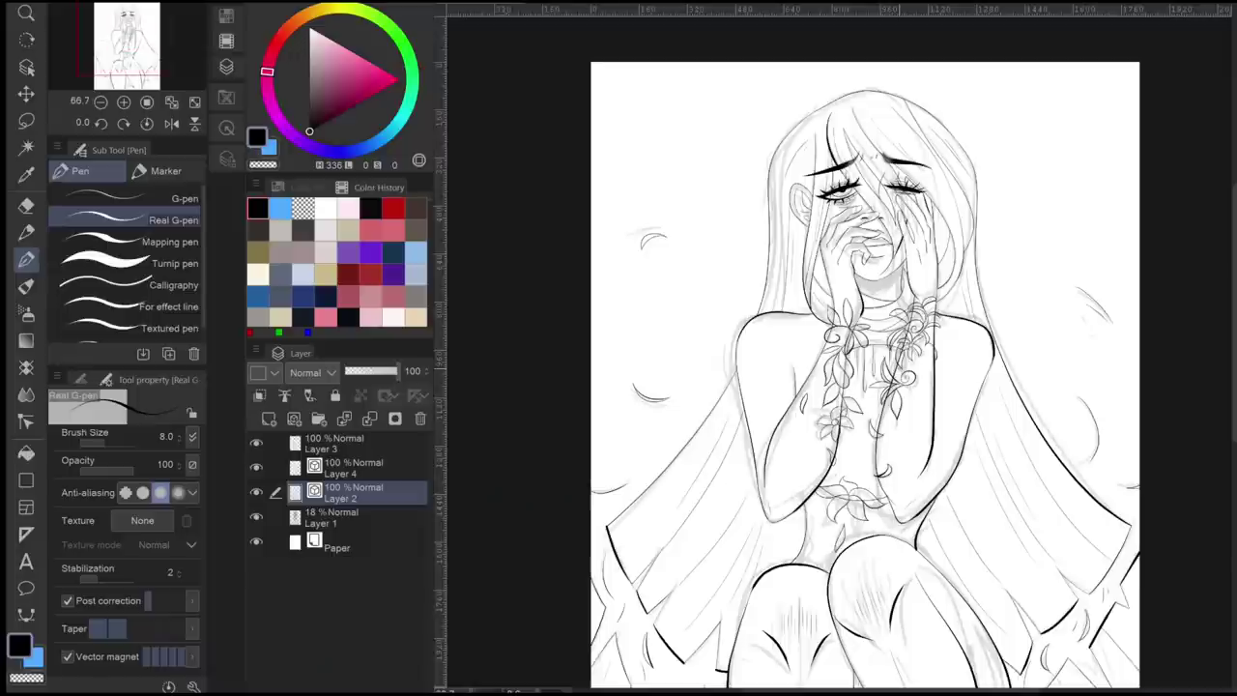
scroll(841, 348, "up", 1)
scroll(841, 348, "down", 2)
scroll(841, 348, "up", 5)
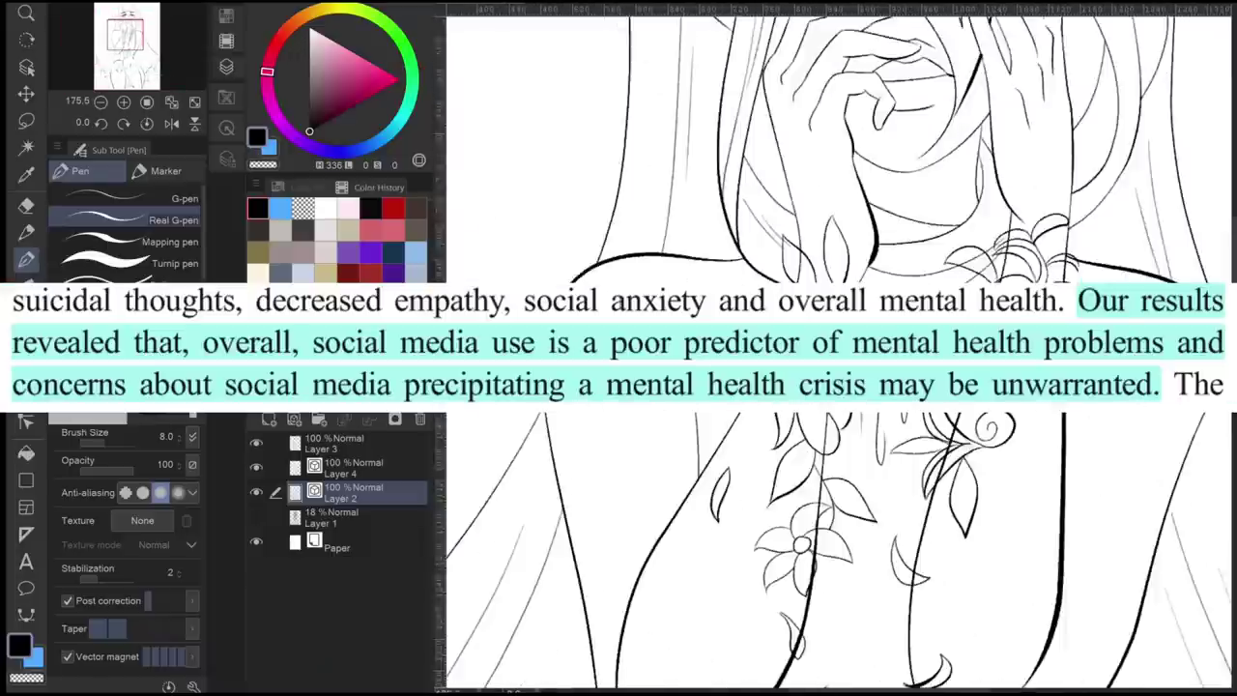
- Erase body lines crossing the leaves and flowers, and refine the thin line art around the lips and fingers
key("e")
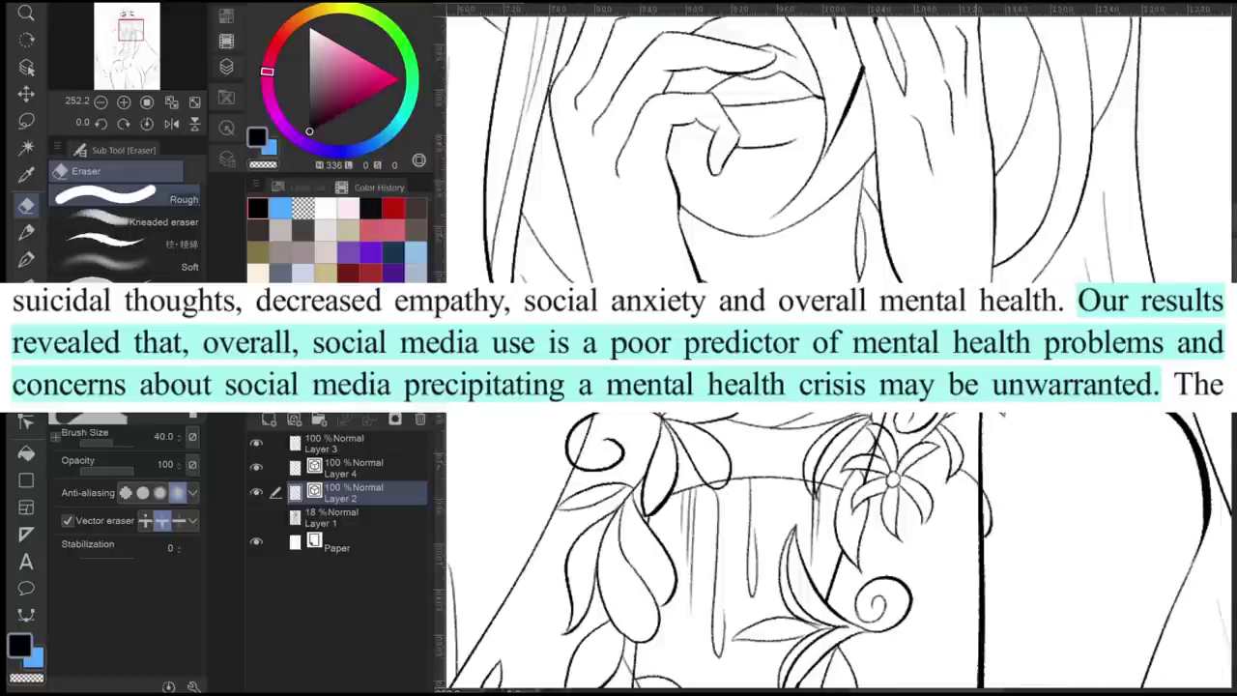
scroll(1093, 484, "up", 5)
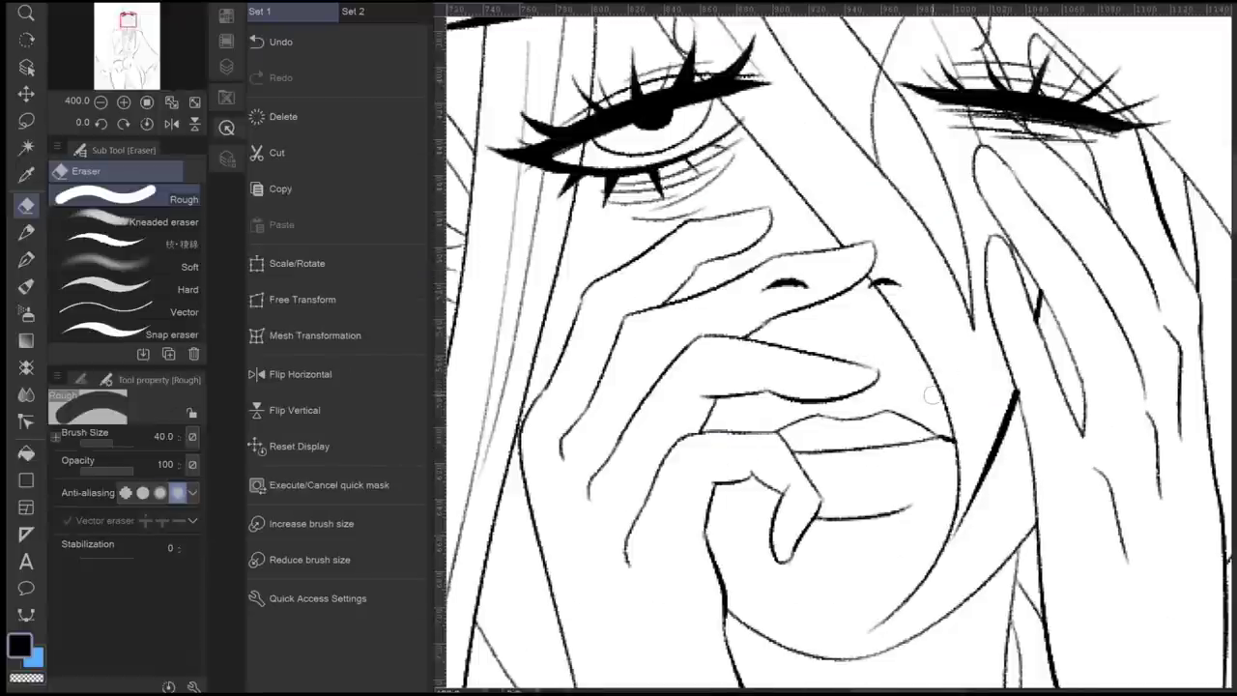
left_click_drag(917, 380, 851, 361)
key("p")
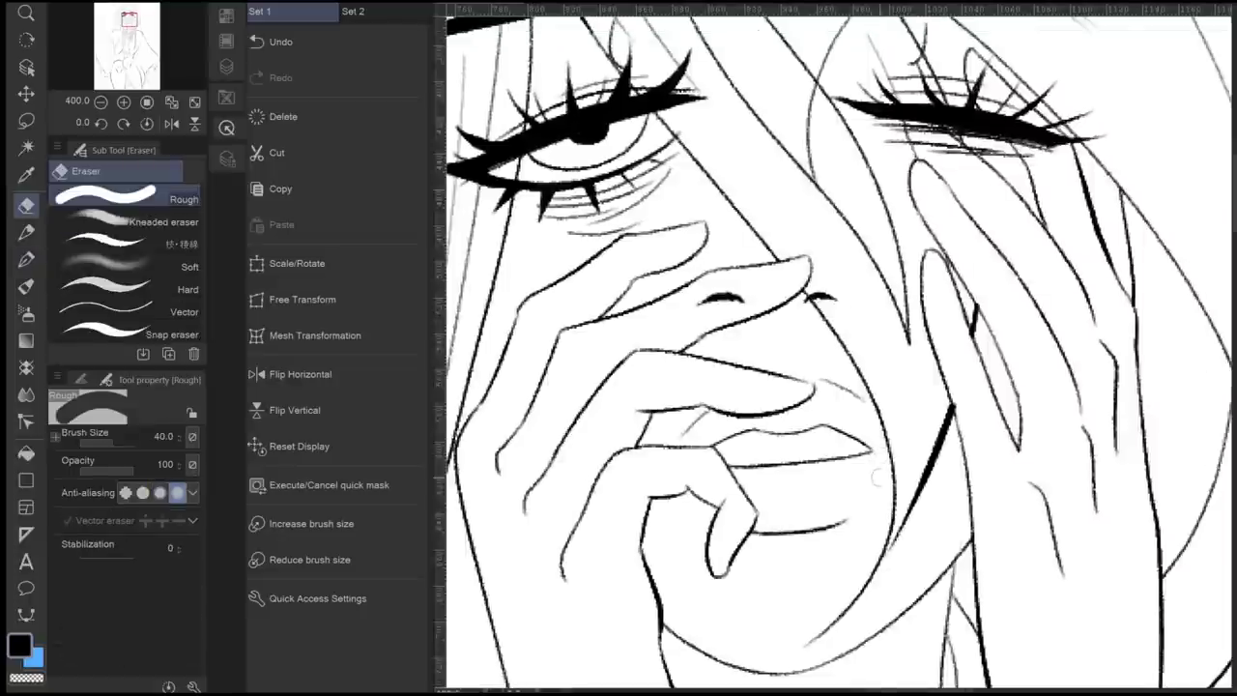
key("p")
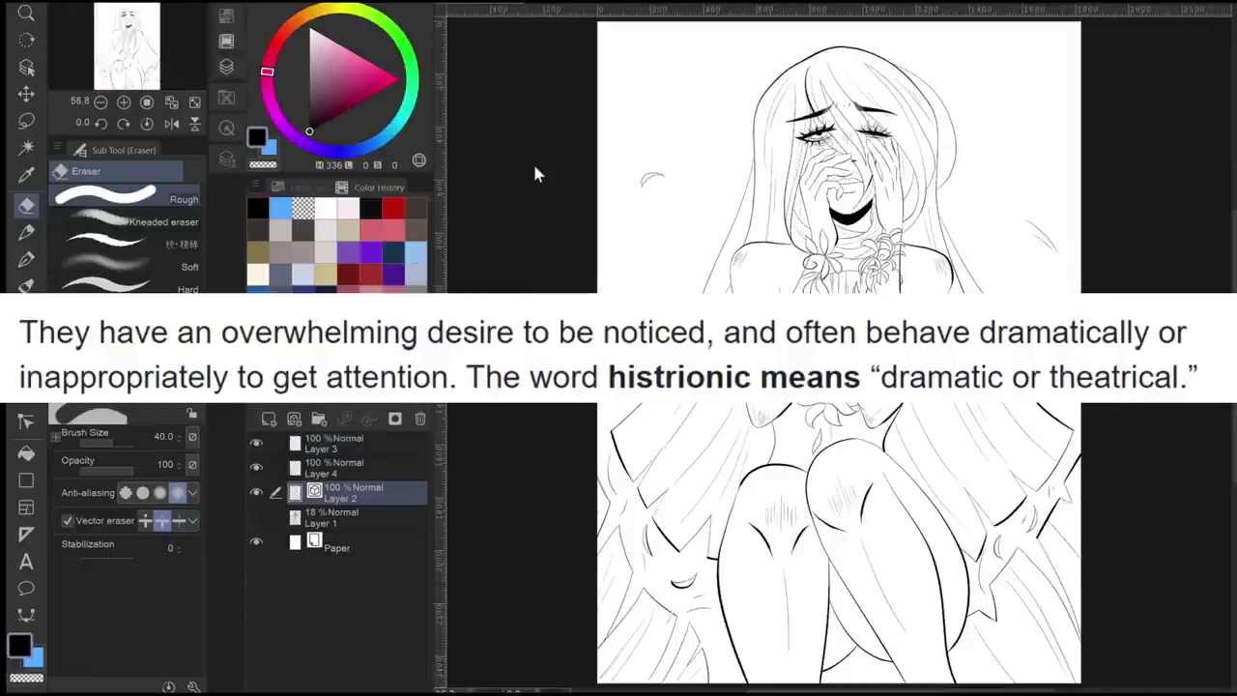
- Add three layers named plants, hair and skin between the line art and the hidden sketch
key("ctrl+plus")
key("ctrl+plus")
left_click(268, 419)
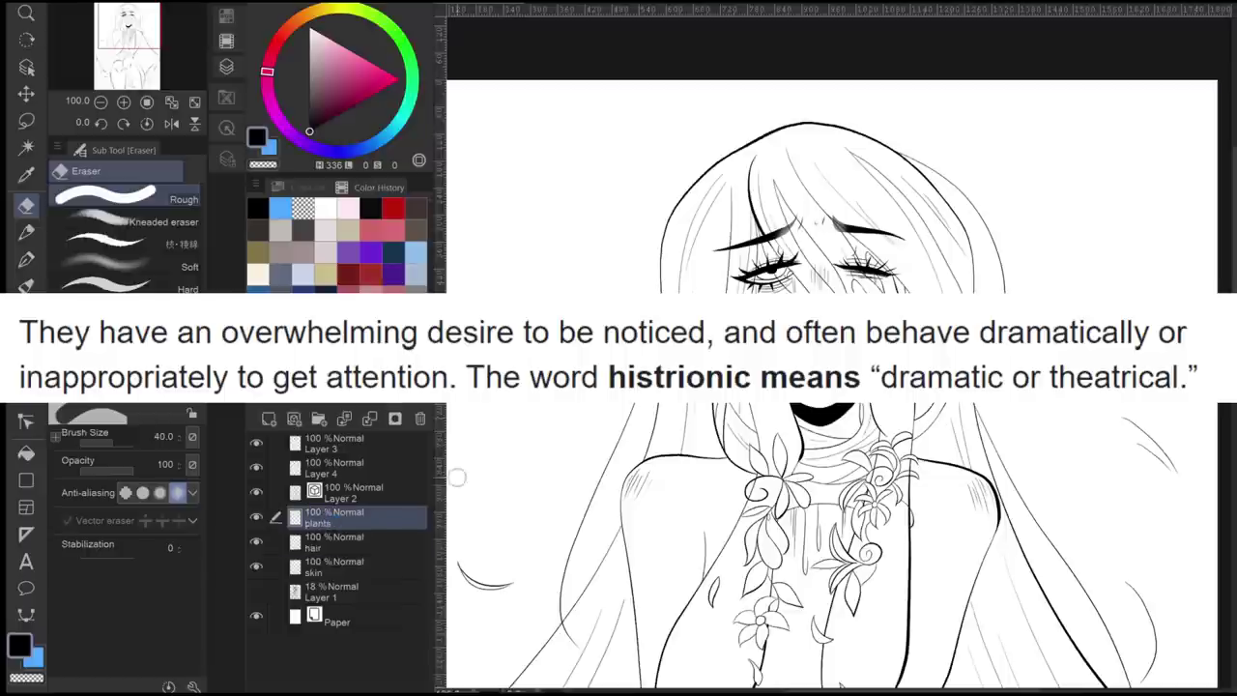
- Fill the lower face on the skin layer with pale pink from the Eve color set, using the Refer other layers fill
left_click(333, 568)
left_click(307, 187)
left_click(303, 232)
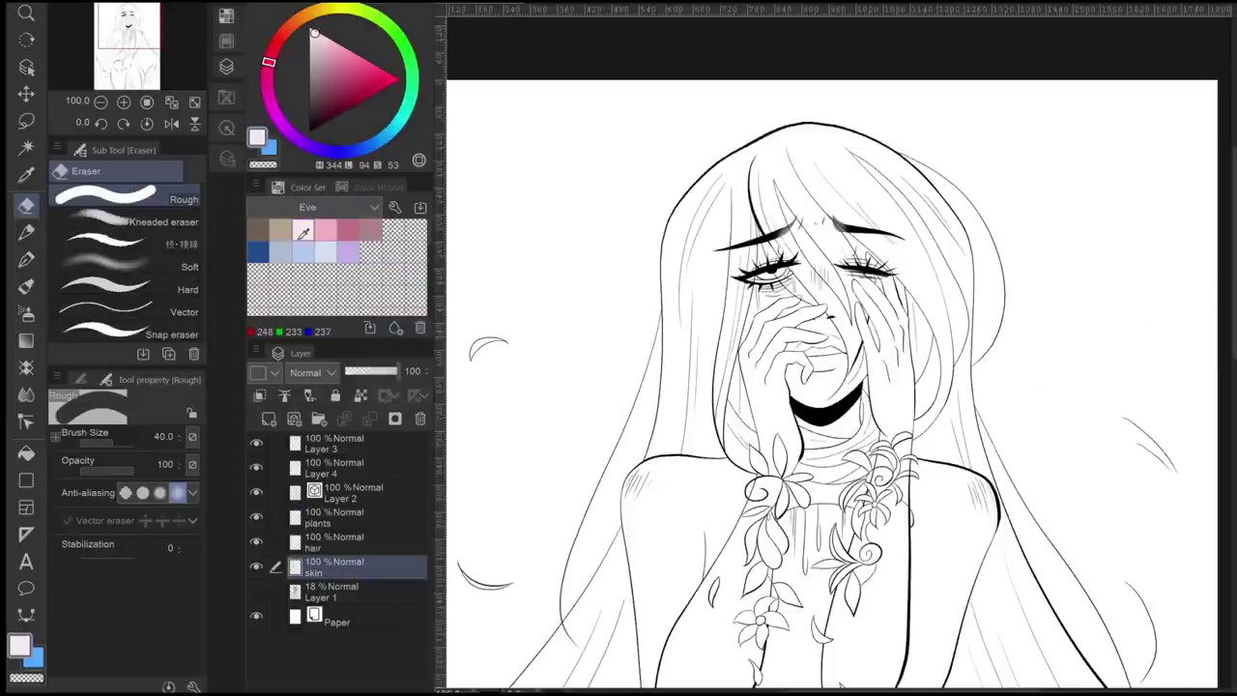
key("g")
left_click(145, 242)
left_click(822, 358)
key("ctrl+plus")
key("ctrl+plus")
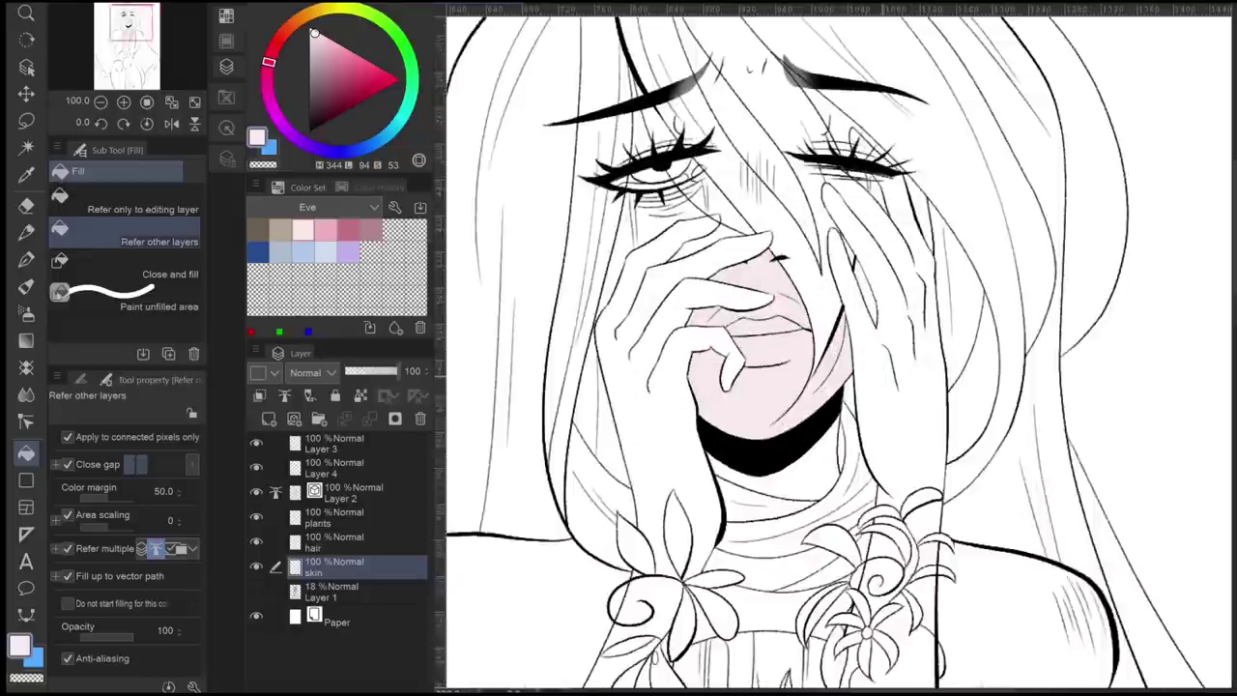
- Fill both hands and the remaining face areas around the eyes and between the hair strands with the pale pink
left_click_drag(676, 290, 711, 473)
left_click(684, 428)
left_click(742, 381)
left_click(716, 545)
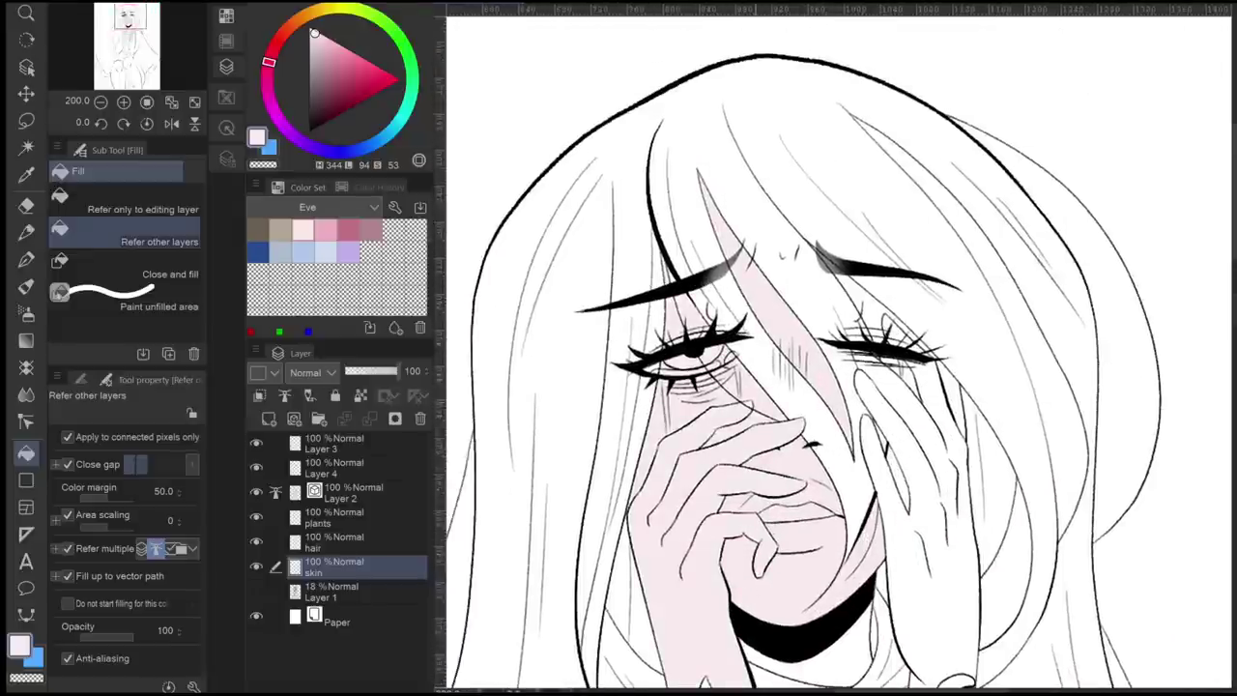
left_click(918, 503)
left_click(863, 306)
left_click(902, 381)
left_click(952, 398)
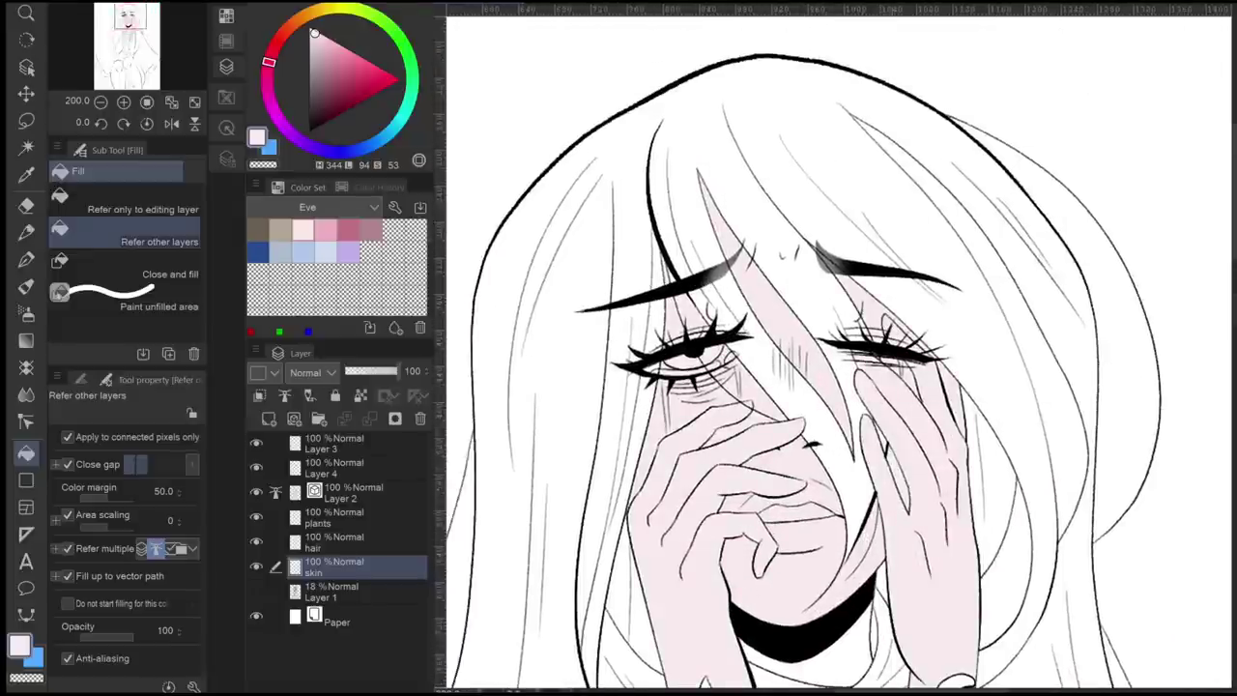
- Fill the neck, both arms and the shoulders with the pale pink skin color, including the gaps between the vine leaves
scroll(841, 348, "down", 4)
scroll(841, 348, "down", 1)
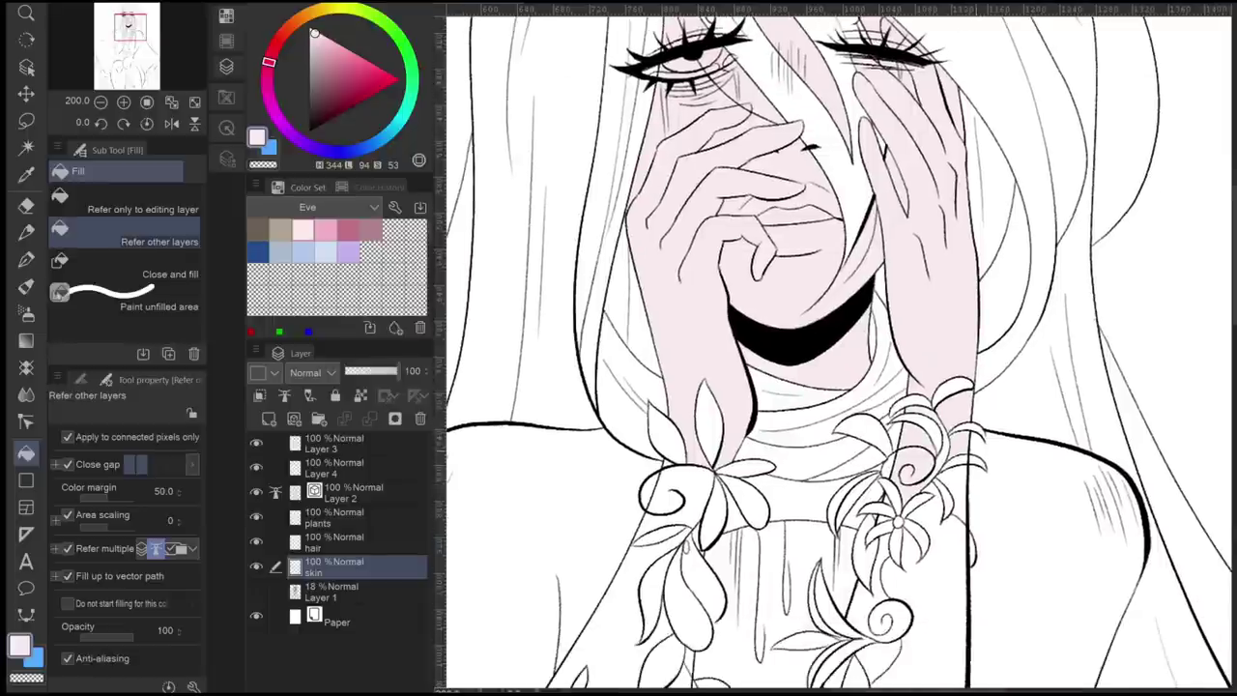
scroll(841, 348, "down", 5)
left_click(882, 522)
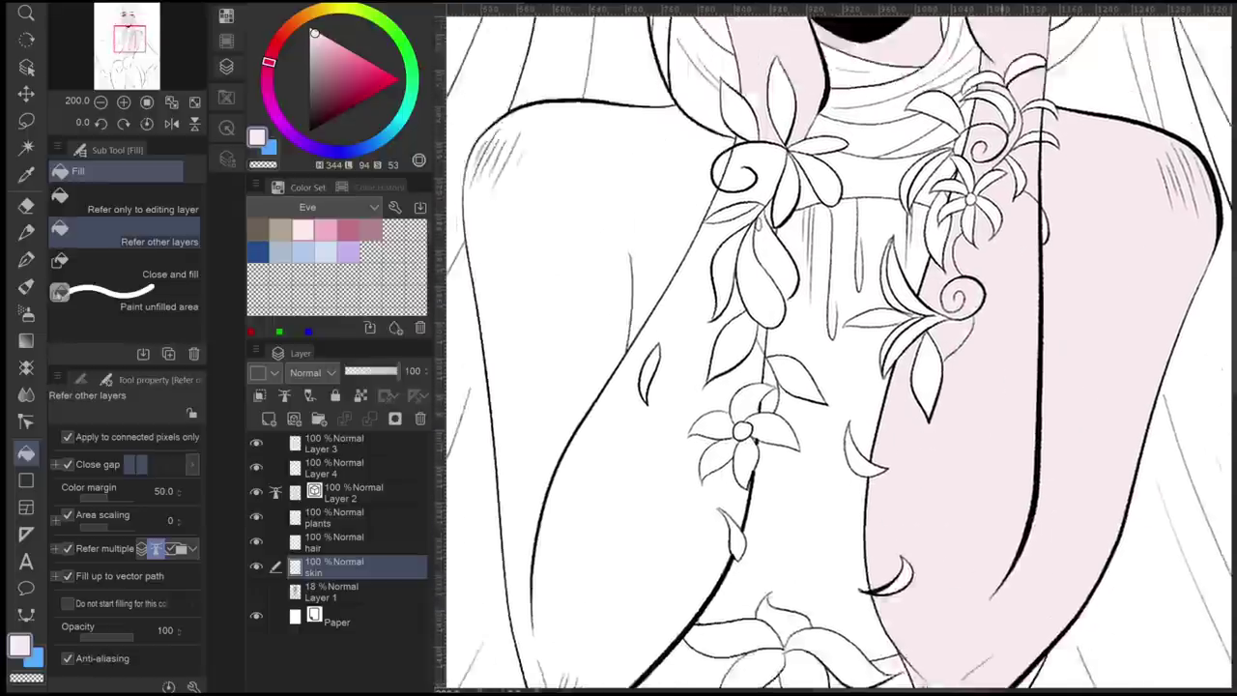
scroll(841, 348, "up", 2)
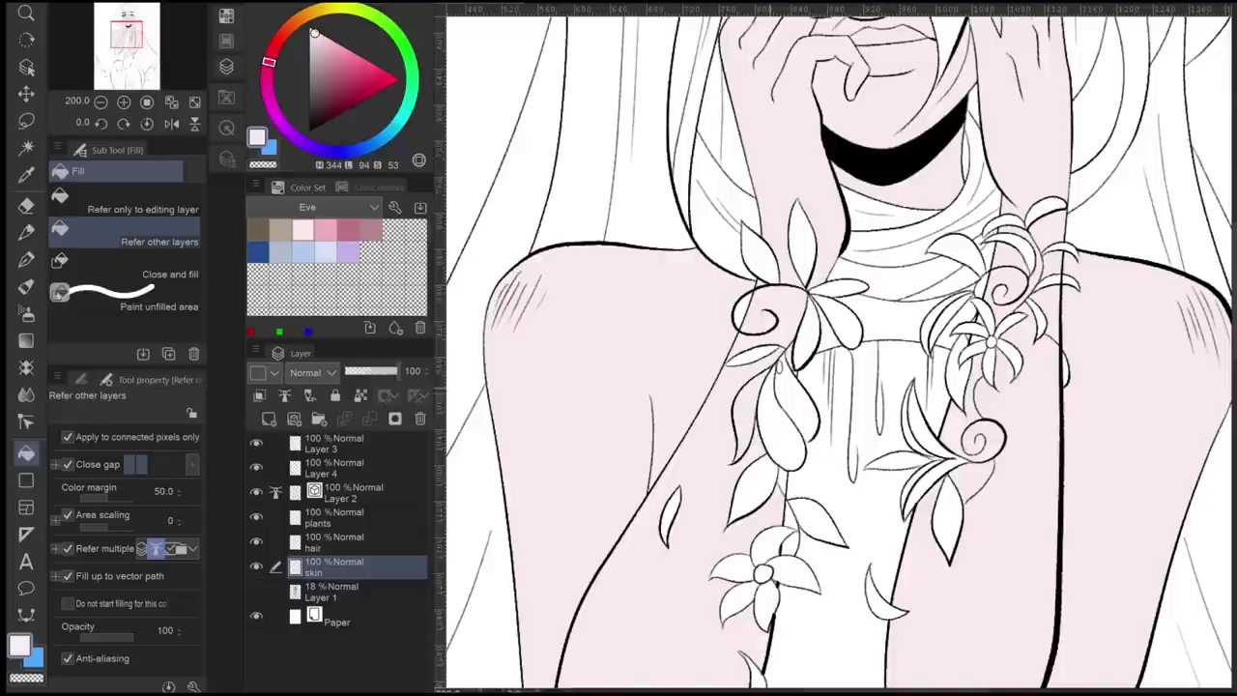
left_click(580, 348)
scroll(841, 348, "up", 1)
left_click(657, 435)
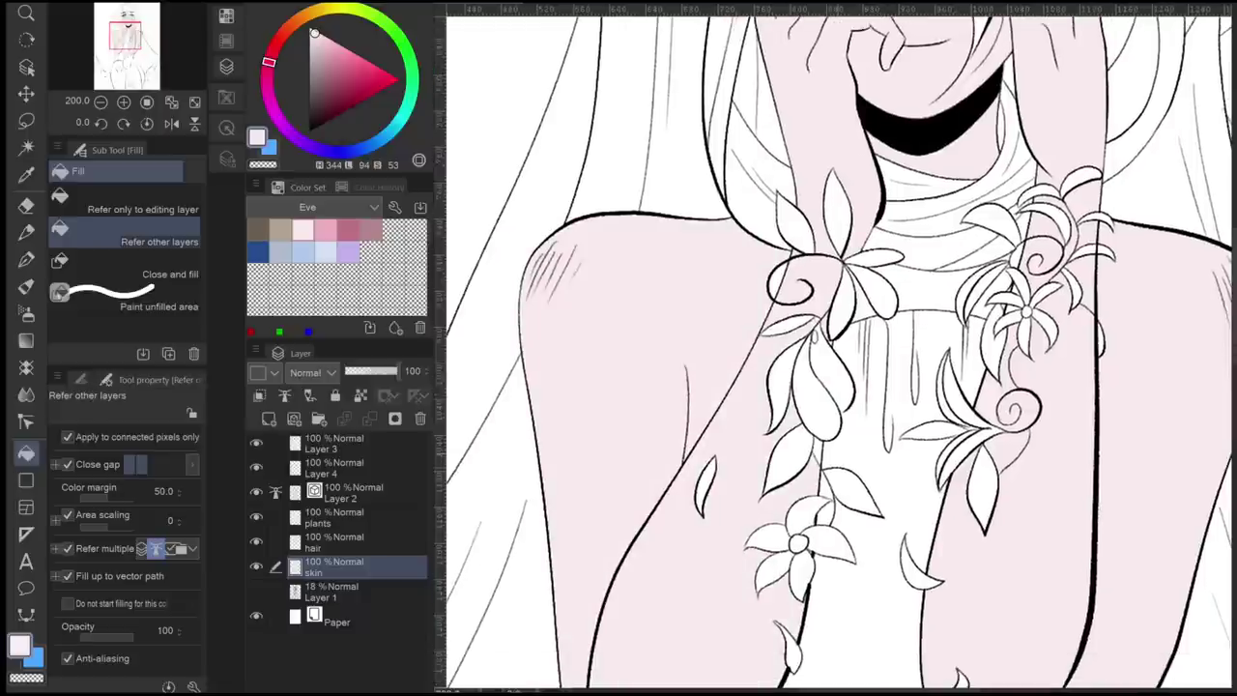
- Fill the exposed chest above the neckline and all sections of the legs with the pale pink skin color
left_click(894, 319)
scroll(841, 348, "up", 3)
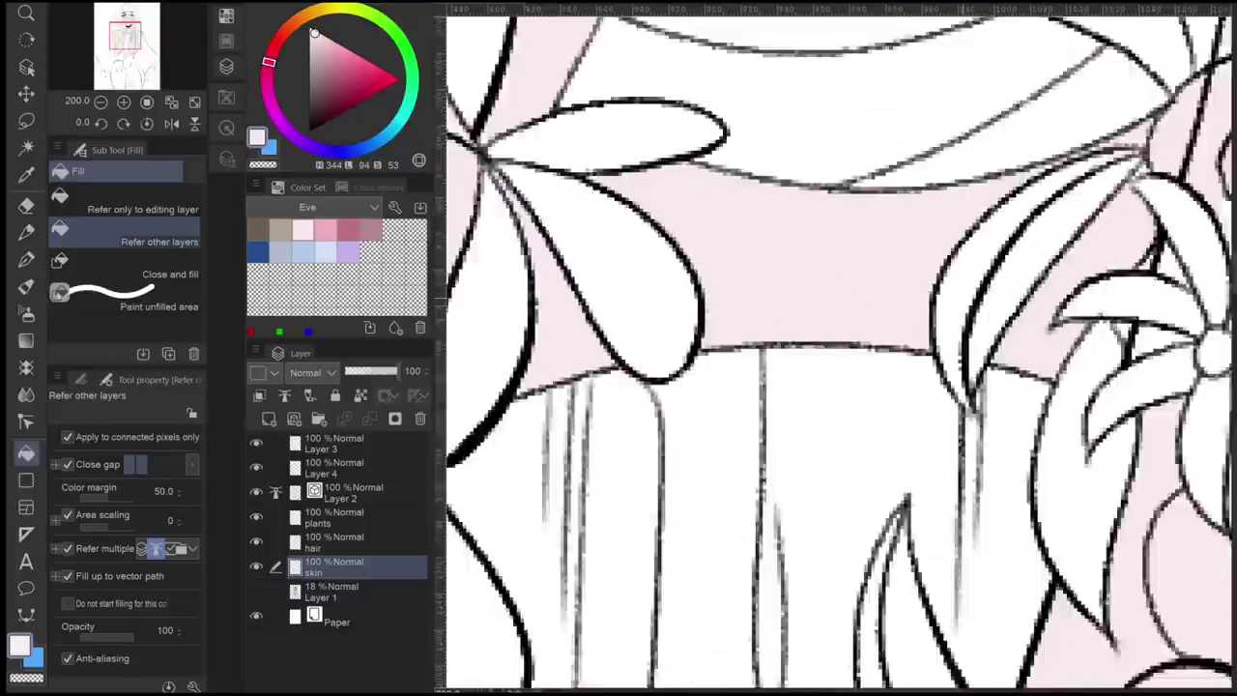
scroll(841, 348, "down", 4)
scroll(841, 348, "up", 1)
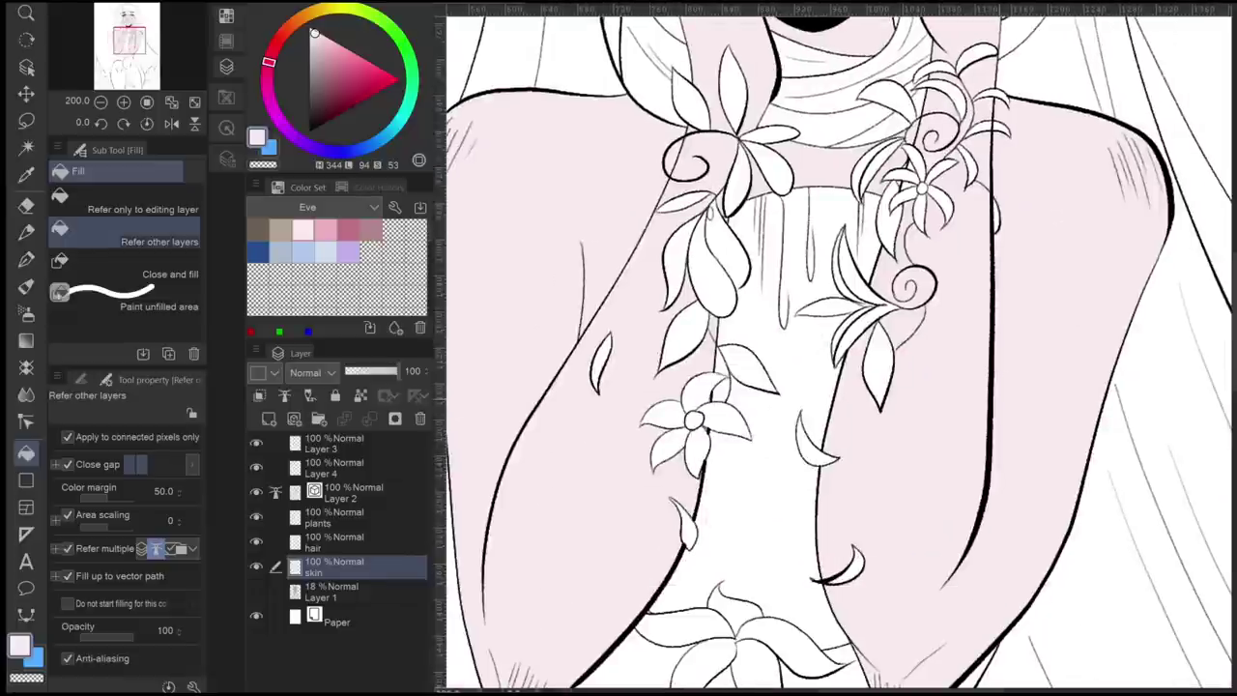
scroll(841, 348, "down", 10)
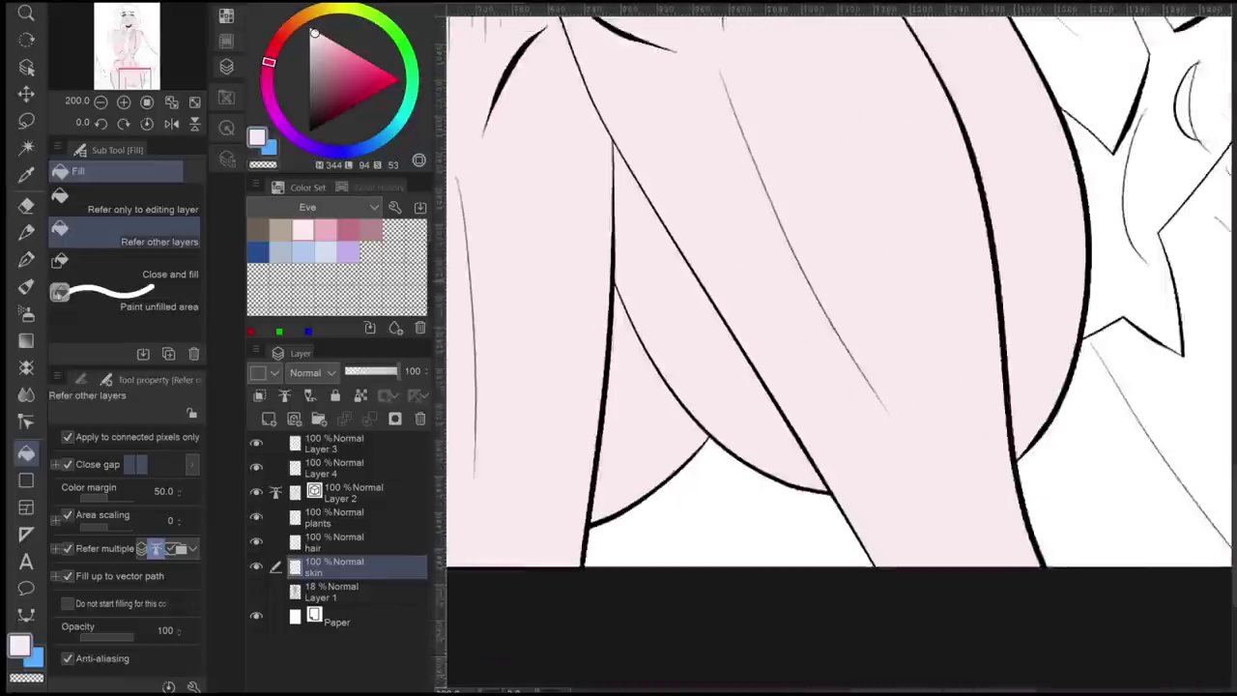
- Make the hair layer the active layer for coloring
scroll(841, 348, "up", 12)
left_click(333, 543)
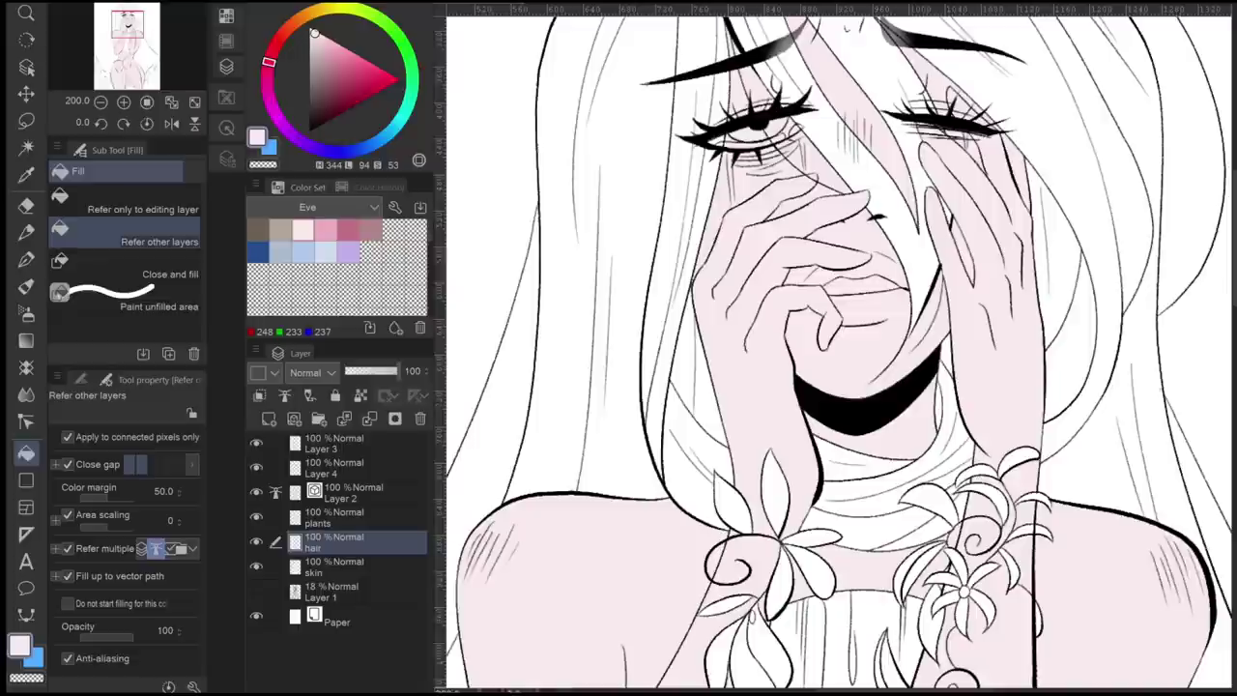
- Fill the hair around the head, neck and shoulders with light grey (H 41, L 93, S 0) on the hair layer
left_click(281, 232)
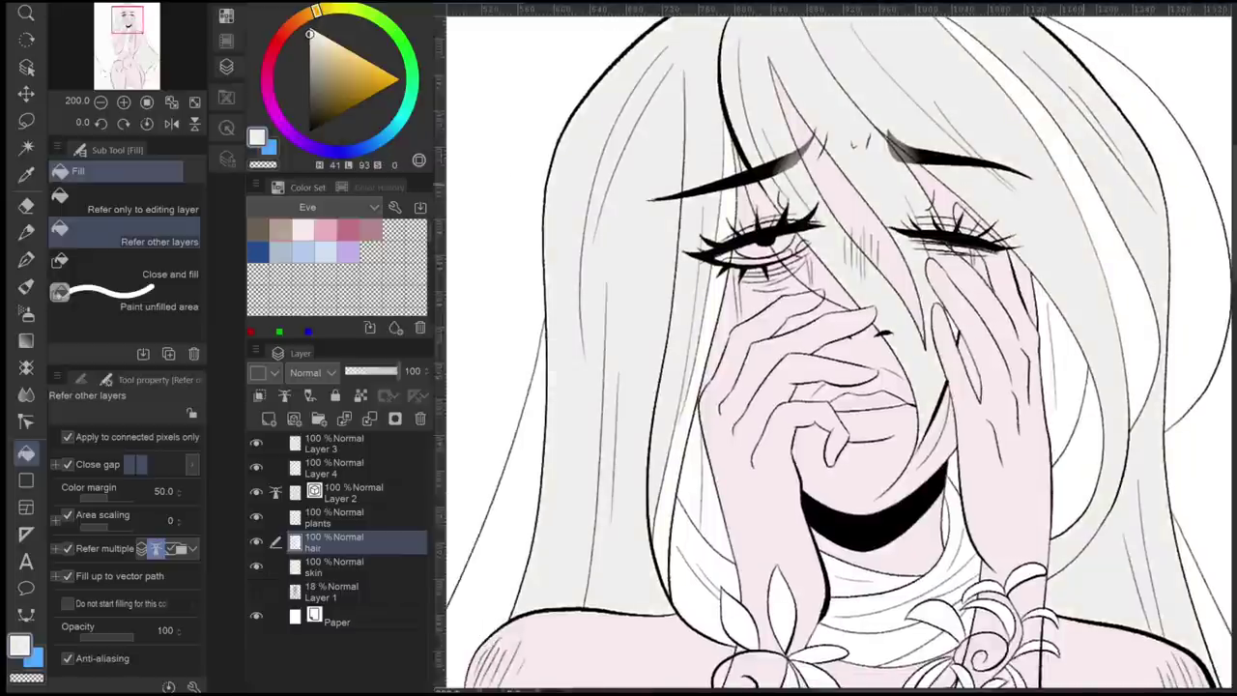
scroll(841, 348, "down", 5)
scroll(841, 348, "up", 4)
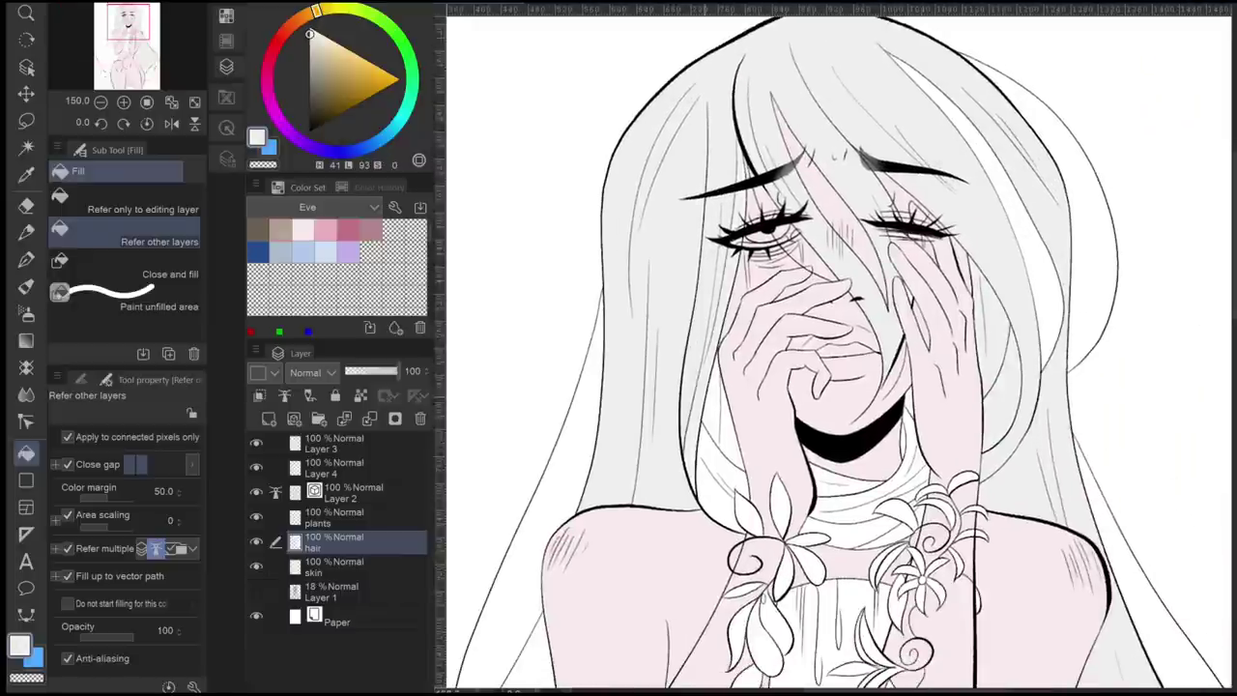
scroll(841, 348, "down", 5)
scroll(841, 348, "up", 3)
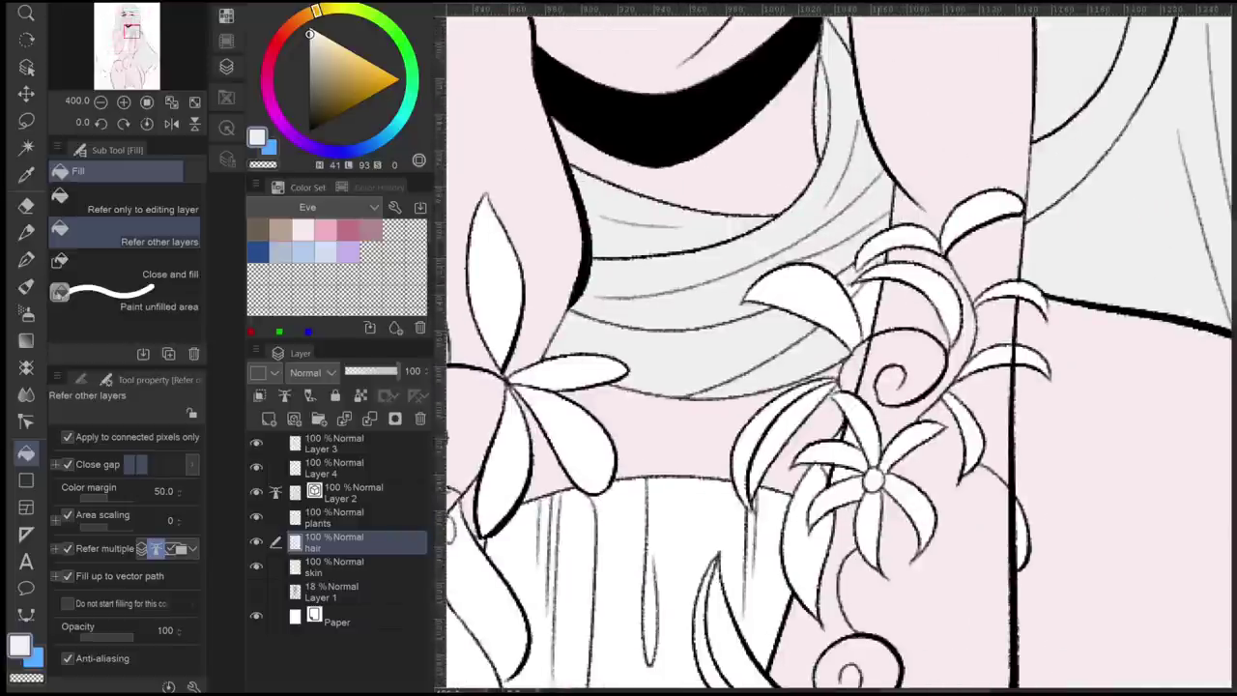
- Fill the long hair sections on both sides of the body with light grey and undo the fill between the arms
scroll(841, 348, "down", 8)
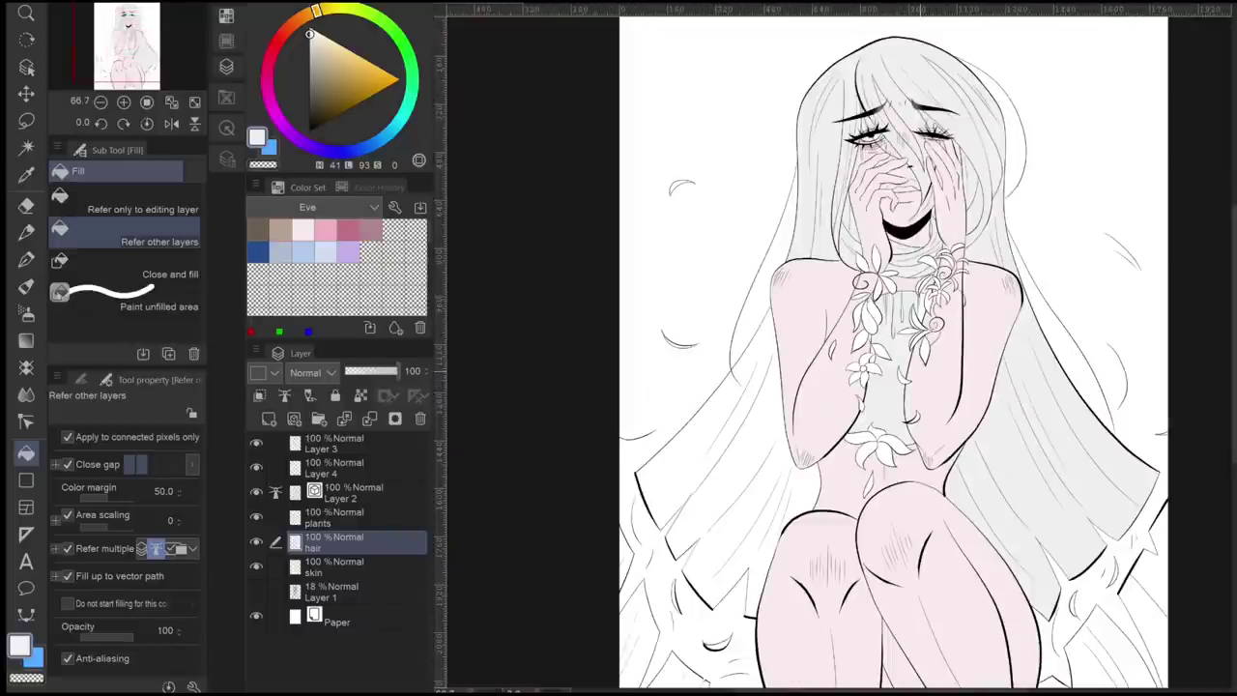
scroll(841, 348, "down", 3)
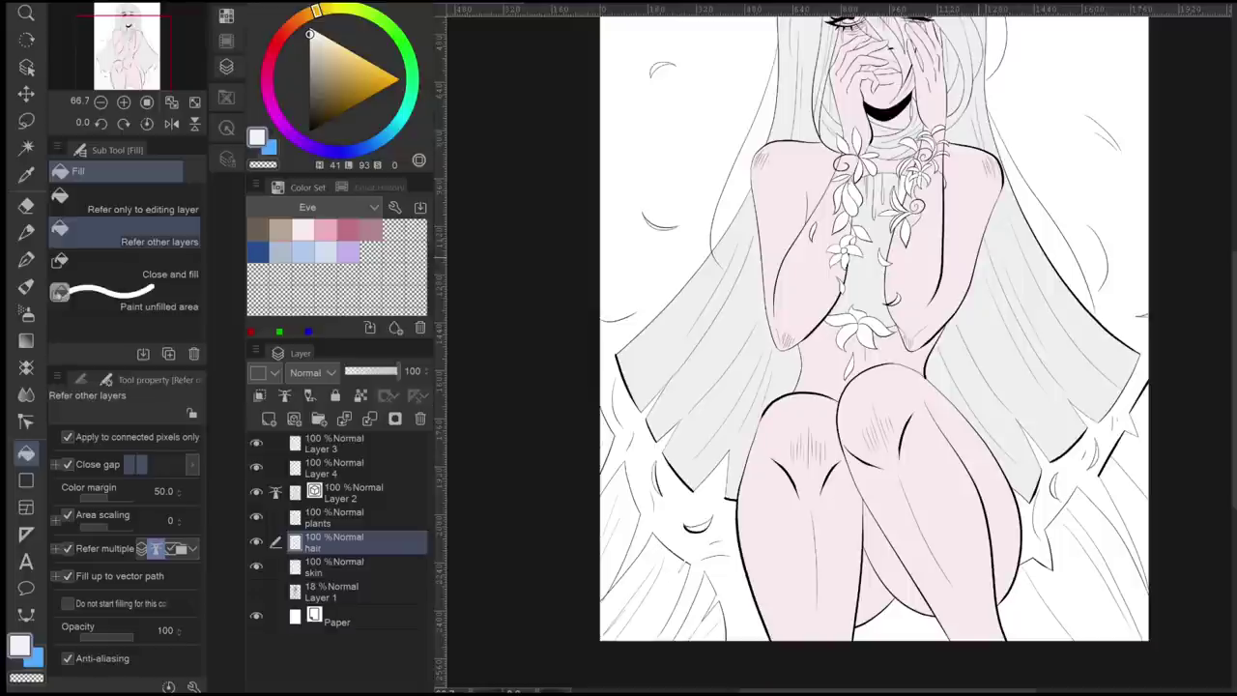
key("ctrl+z")
key("ctrl+y")
scroll(874, 329, "down", 2)
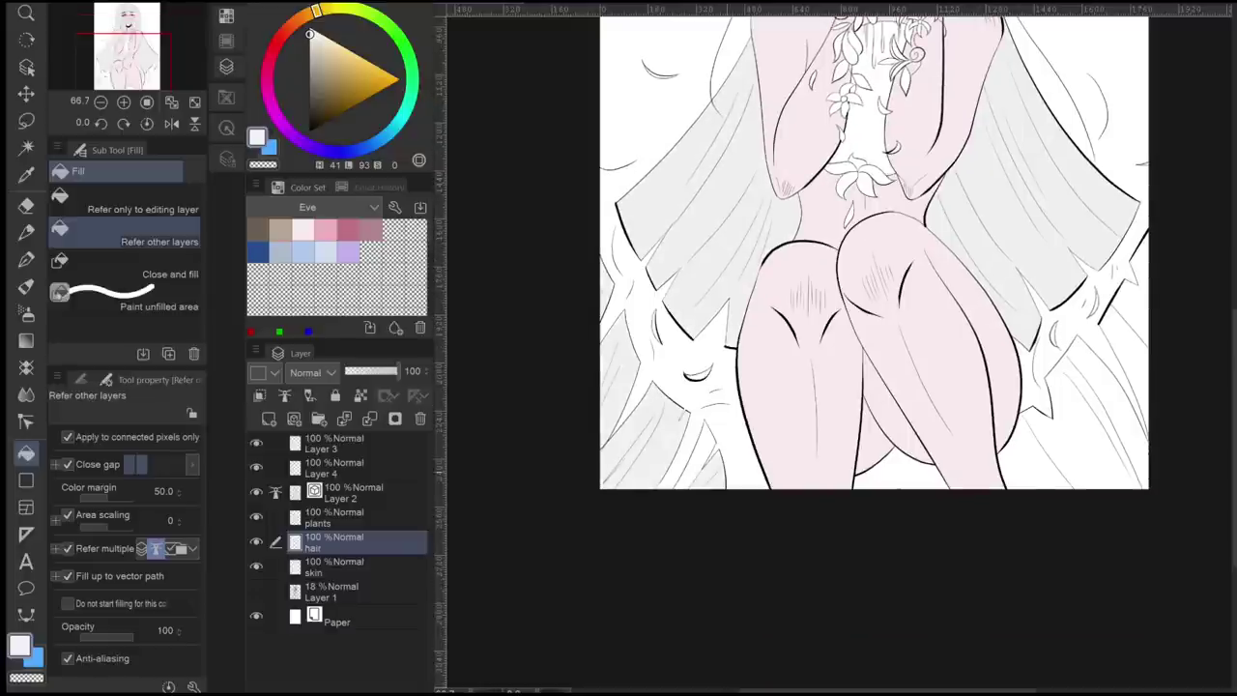
- Fill the remaining hair sections in the lower corners of the drawing, behind the thorny branches, with light grey
scroll(875, 329, "down", 1)
scroll(875, 329, "right", 2)
scroll(832, 348, "down", 2)
scroll(831, 194, "up", 5)
scroll(832, 348, "down", 6)
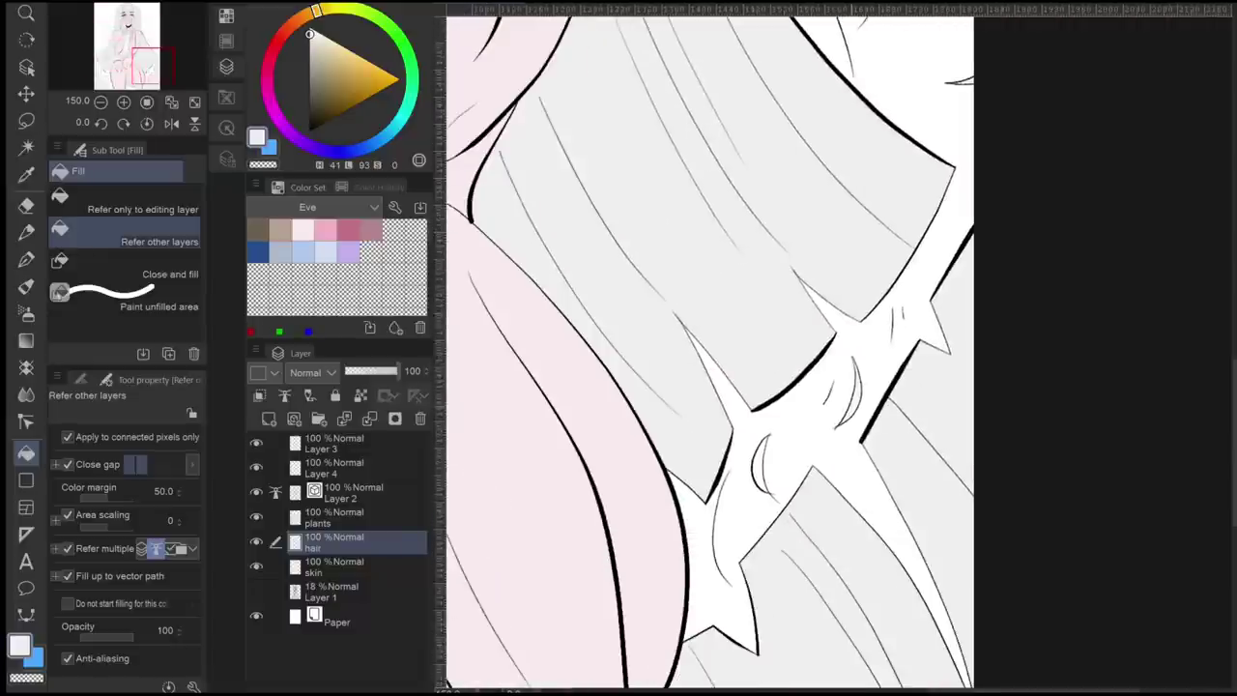
key("ctrl+0")
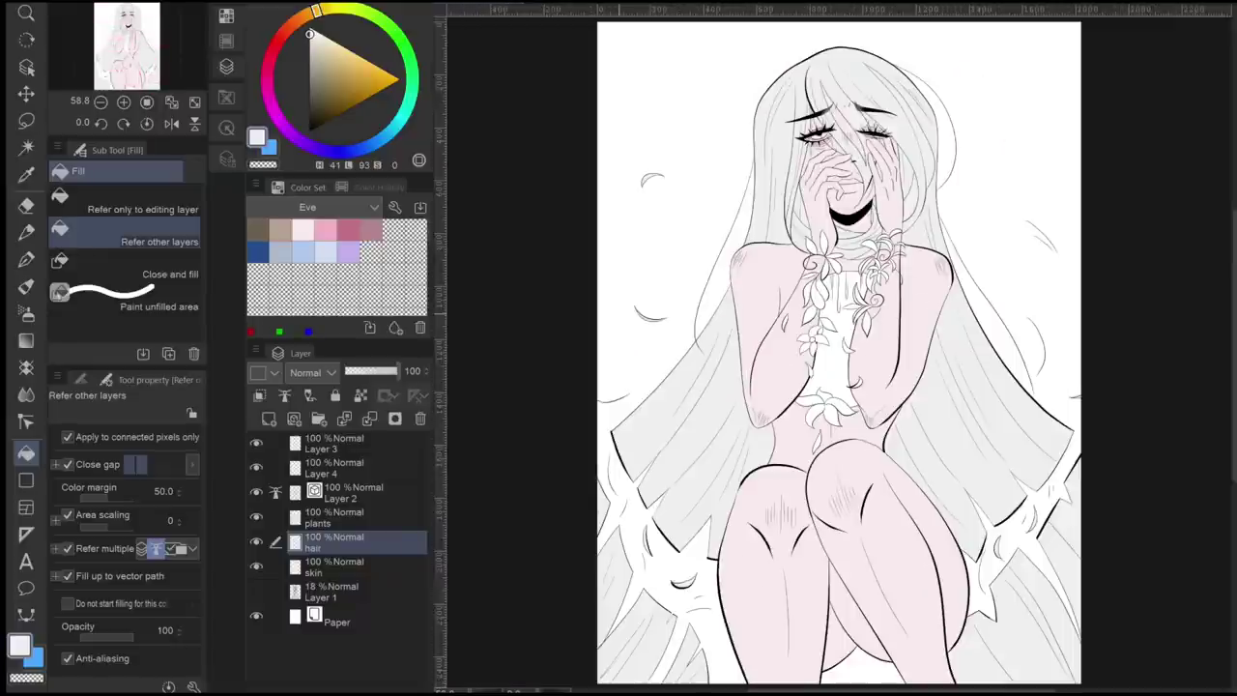
- On Layer 2, erase the overlapping drop-shaped petal outline in the left garland and ink a curling tendril with the Real G-pen
scroll(841, 319, "up", 5)
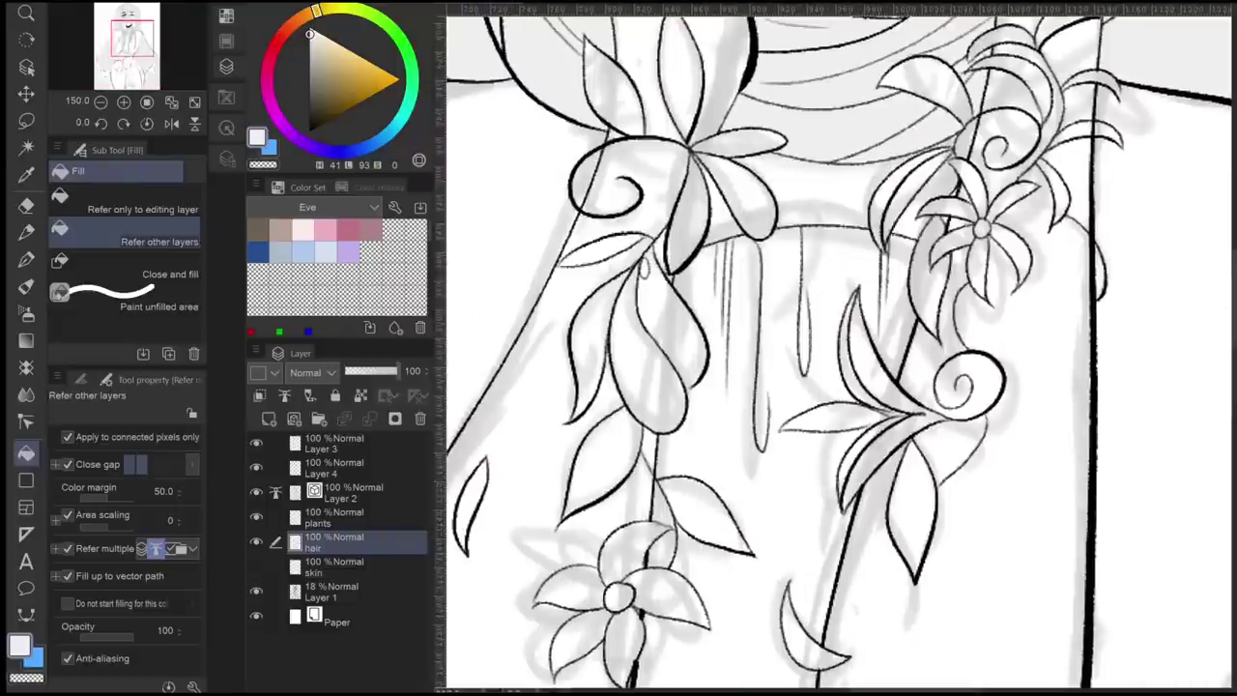
left_click(353, 492)
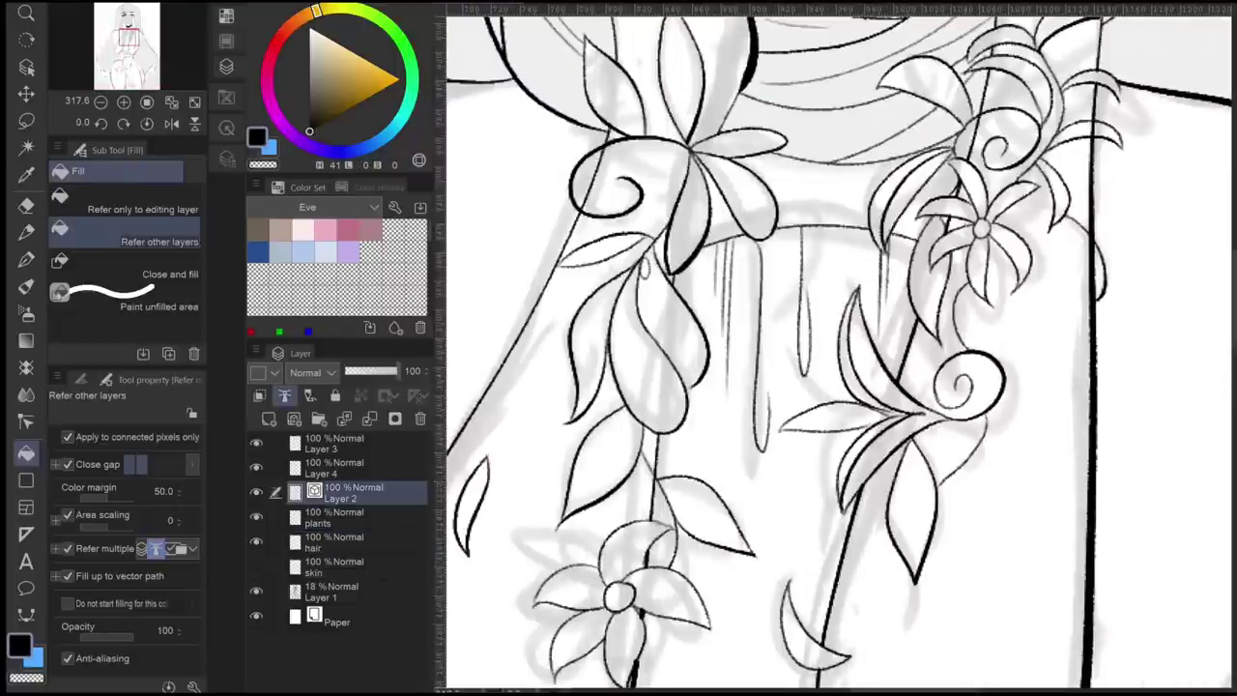
key("p")
scroll(512, 455, "up", 1)
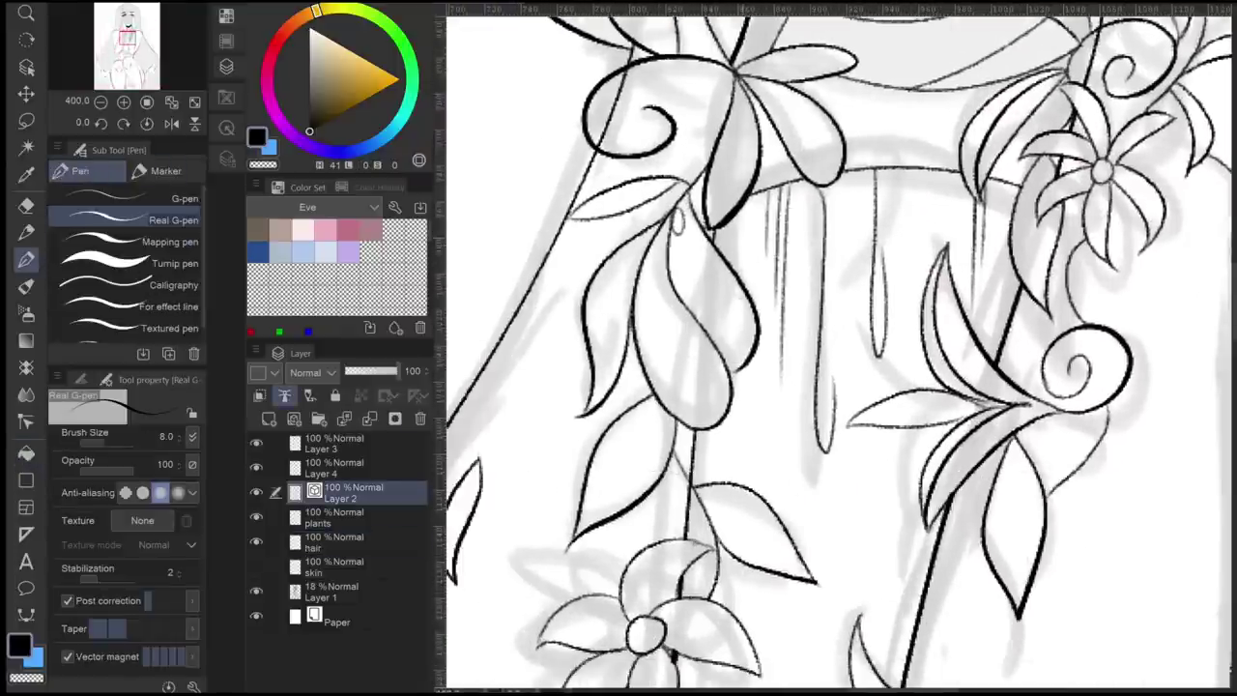
left_click_drag(698, 324, 691, 488)
key("e")
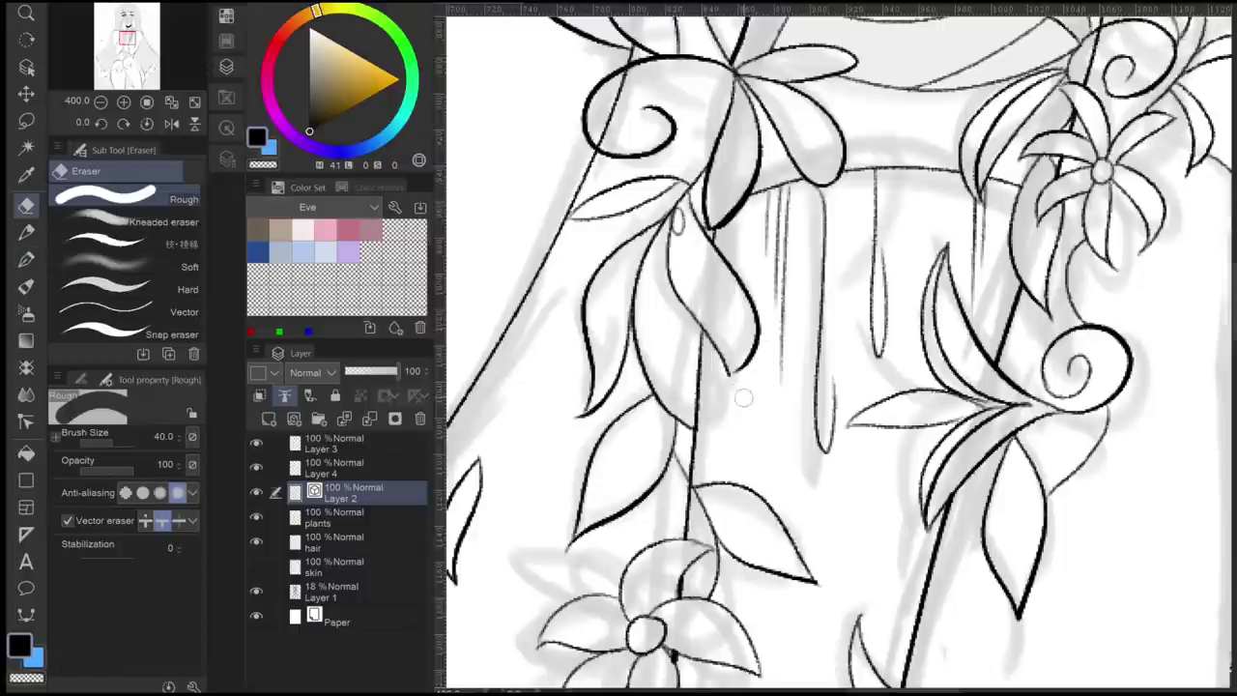
key("p")
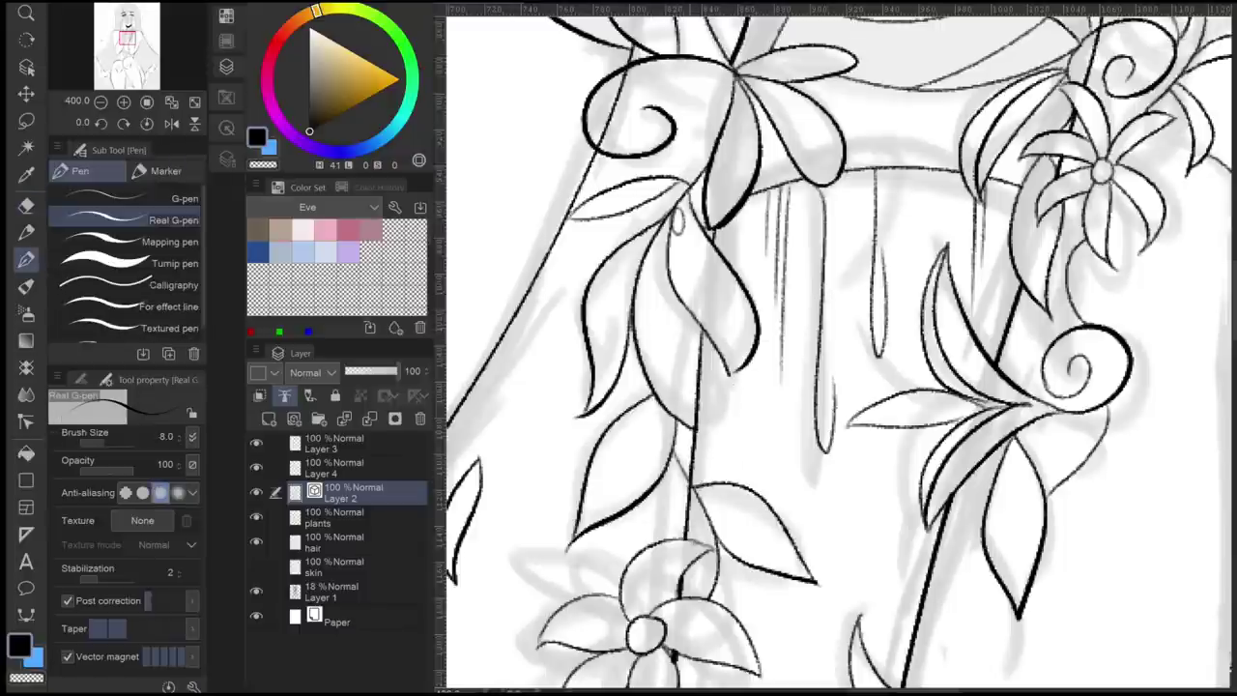
scroll(713, 437, "down", 4)
key("e")
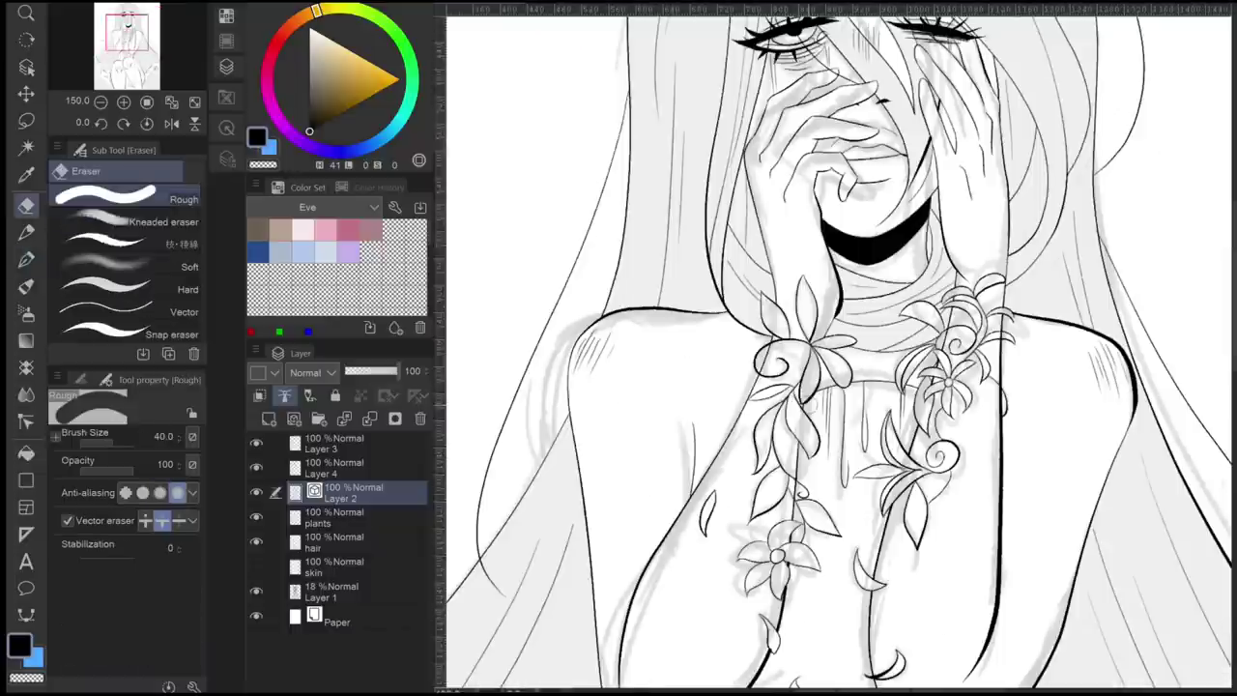
- Show the skin layer again and recolour the hair to warm cream with the hair layer's transparent pixels locked
scroll(841, 348, "down", 3)
left_click(256, 565)
scroll(802, 386, "up", 4)
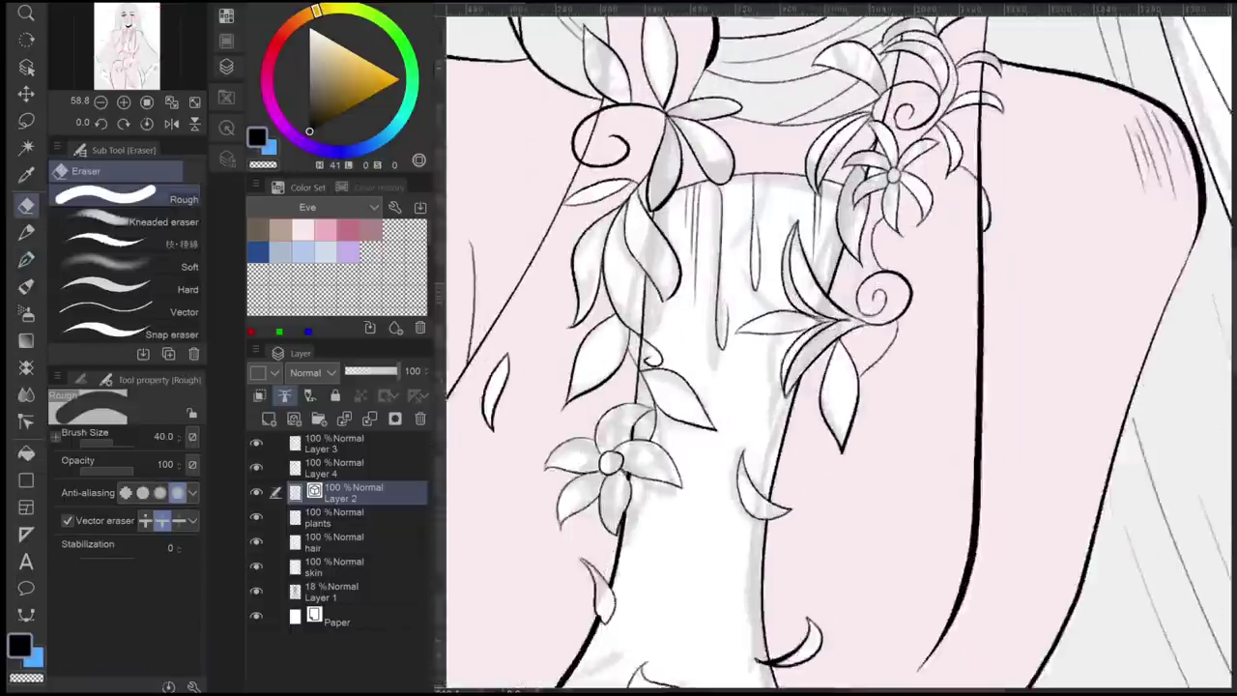
key("g")
key("ctrl+0")
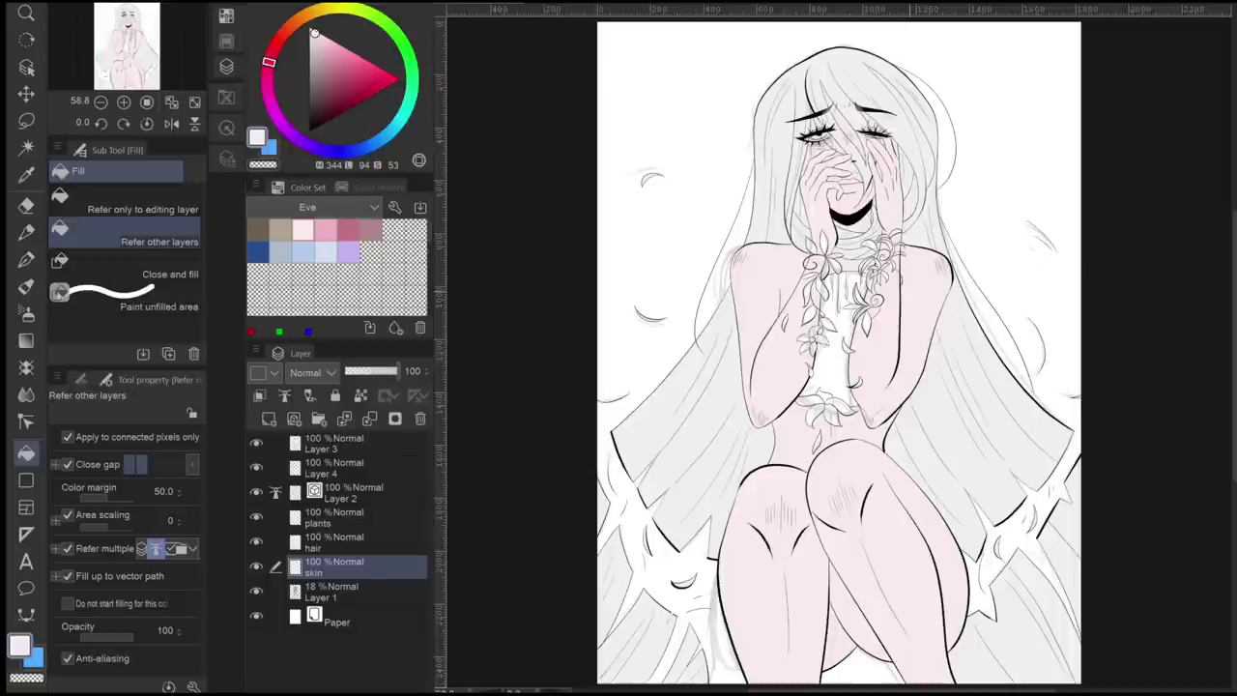
key("i")
scroll(841, 303, "up", 6)
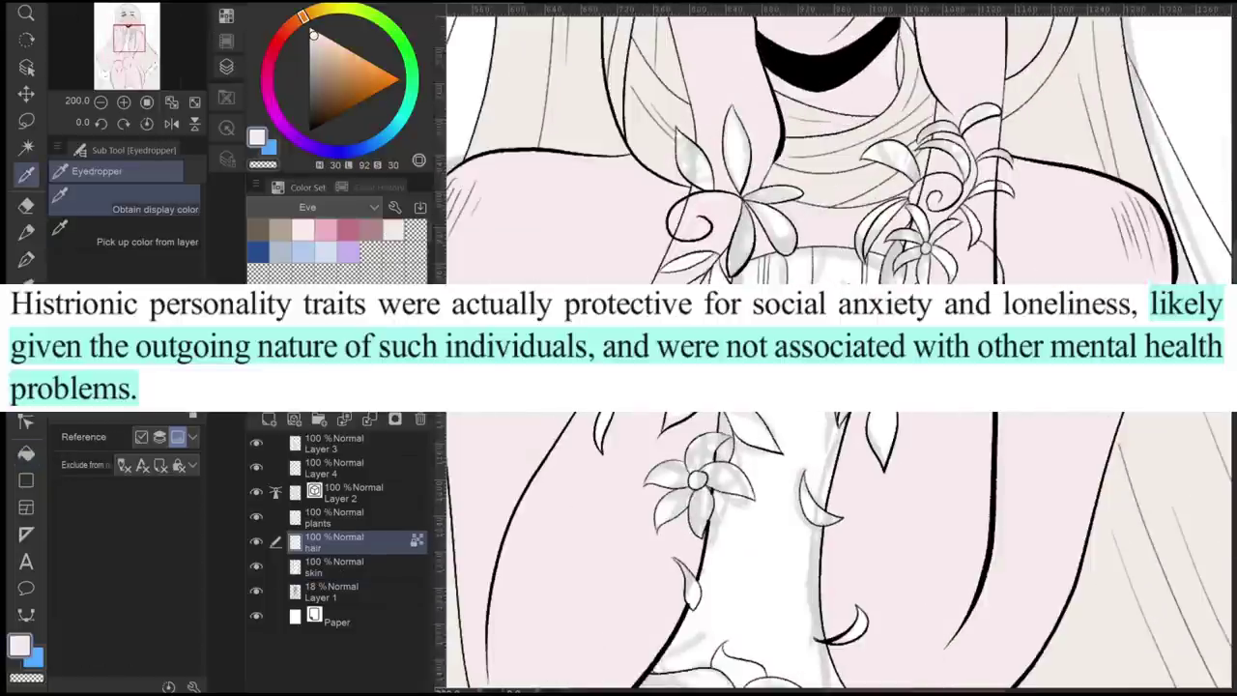
- On the plants layer, fill several leaves of the left garland with muted tan (H 44, L 56, S 26)
left_click(334, 517)
left_click_drag(302, 16, 340, 10)
left_click(333, 74)
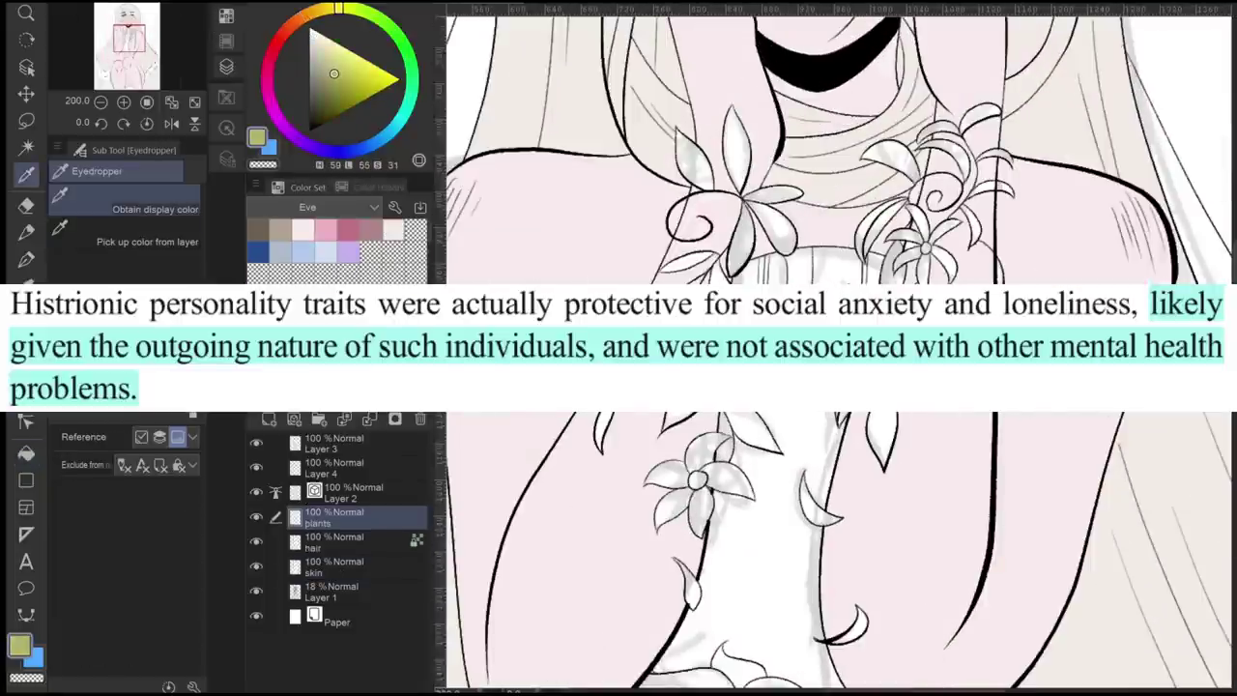
left_click_drag(822, 154, 865, 223)
left_click_drag(338, 9, 321, 10)
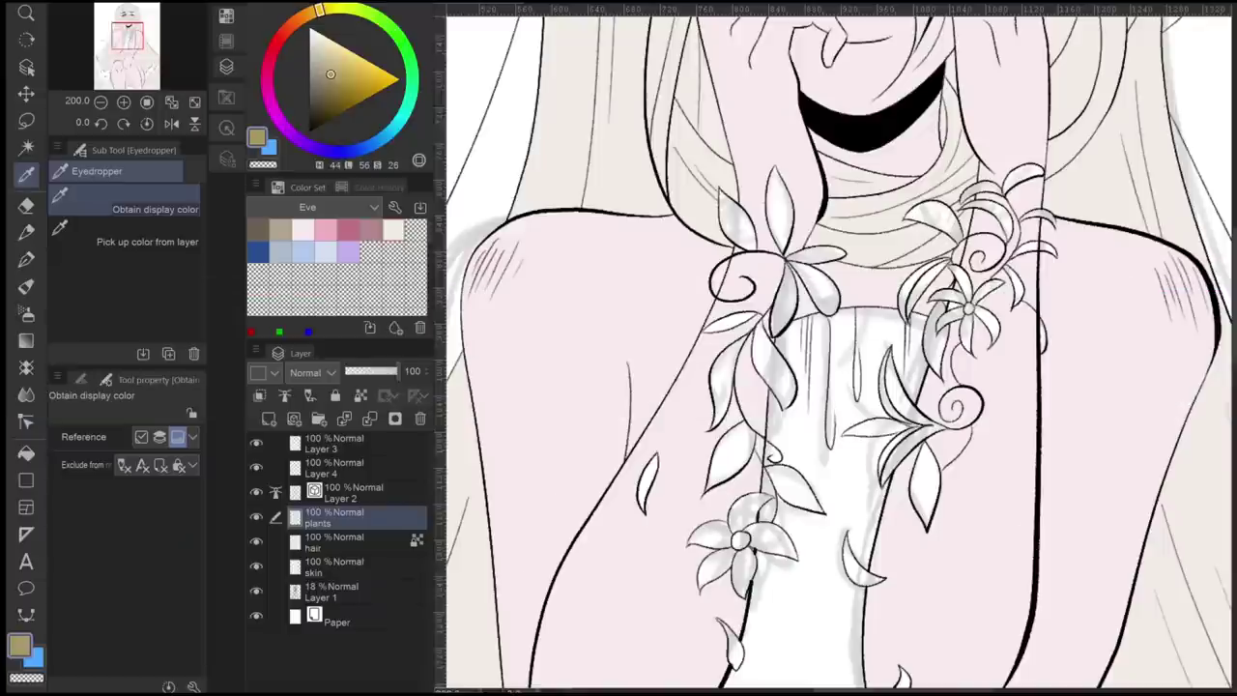
key("g")
left_click(780, 208)
left_click(784, 295)
left_click(727, 382)
left_click(792, 488)
left_click(732, 642)
- Fill four leaves of the right garland with the same muted tan
left_click_drag(831, 484, 812, 462)
left_click(899, 455)
left_click(997, 147)
left_click(990, 253)
left_click(898, 256)
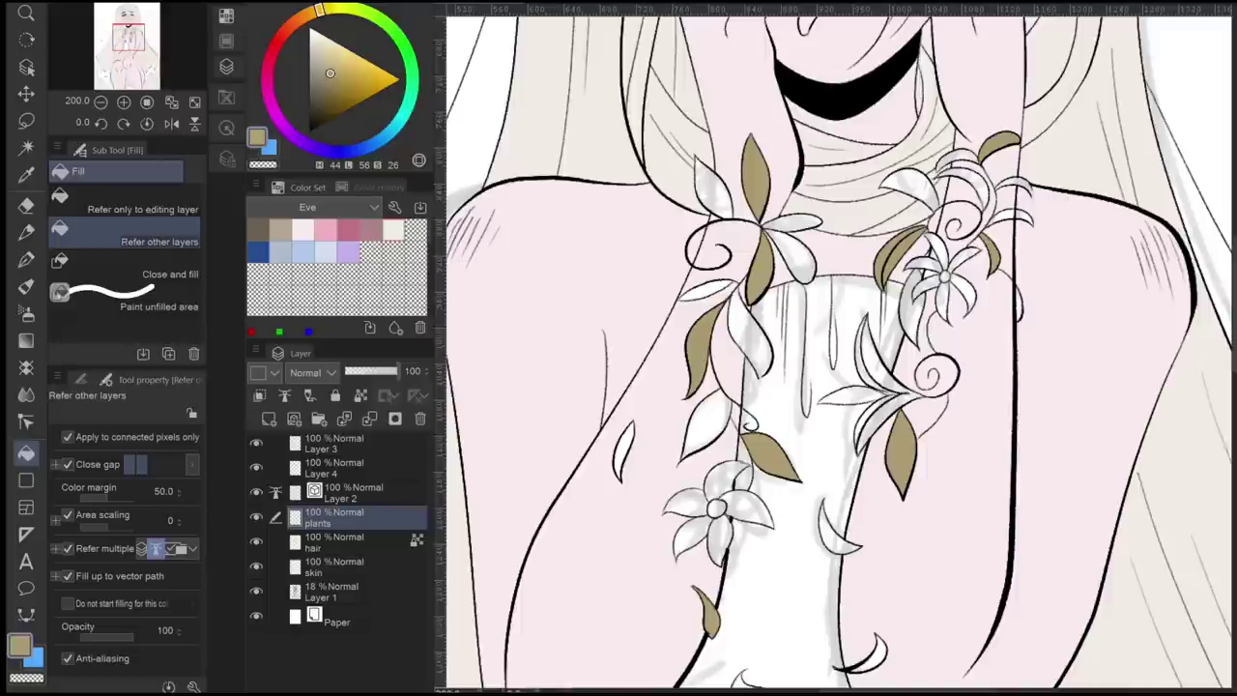
- Fill scattered leaves in both garlands and the loose petals beside them with brick red (H 11, L 45, S 34)
left_click_drag(321, 10, 285, 32)
left_click(712, 189)
left_click(908, 189)
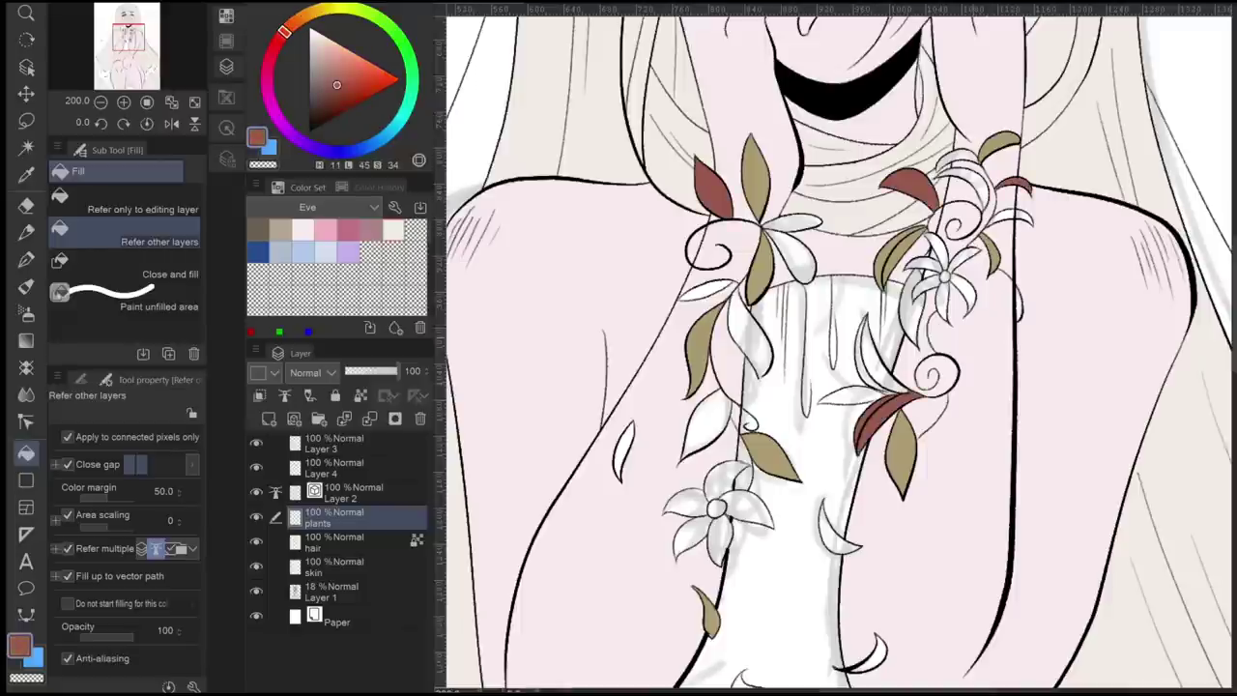
left_click(839, 532)
left_click(623, 449)
left_click(749, 336)
scroll(841, 348, "up", 3)
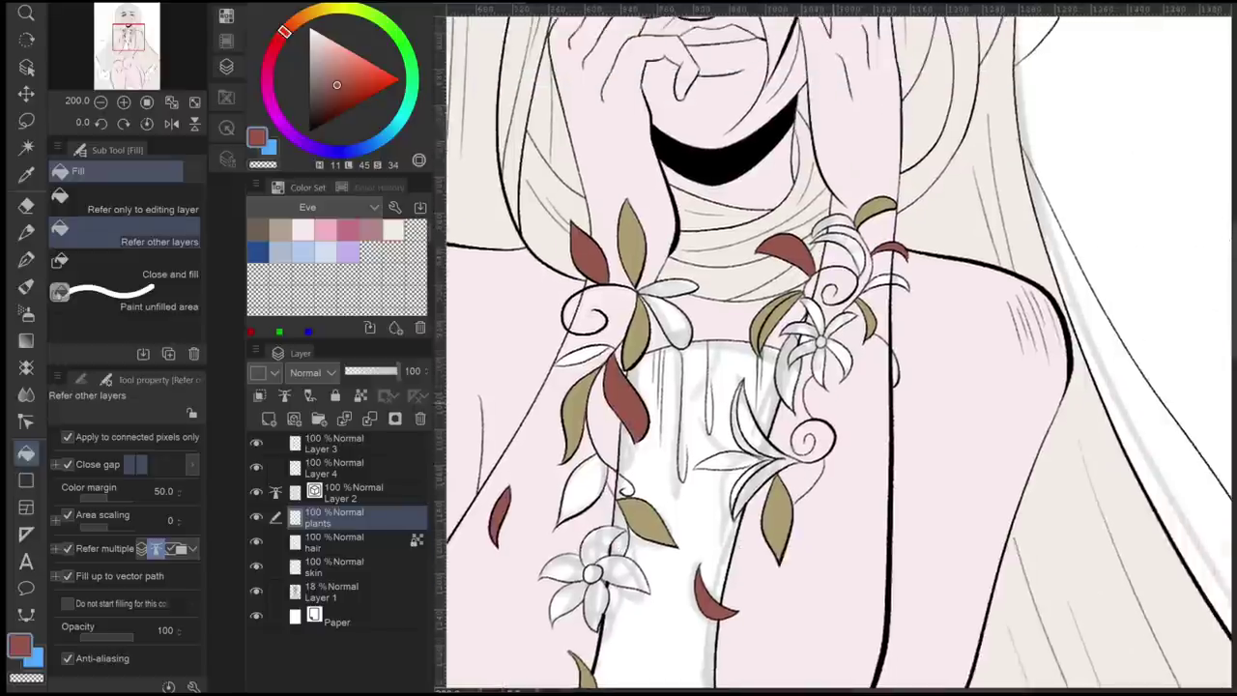
- Clean up the overlapping line art around the right garland's flower on Layer 2 and make the skin layer active
scroll(841, 348, "up", 2)
key("e")
key("alt+bracketright")
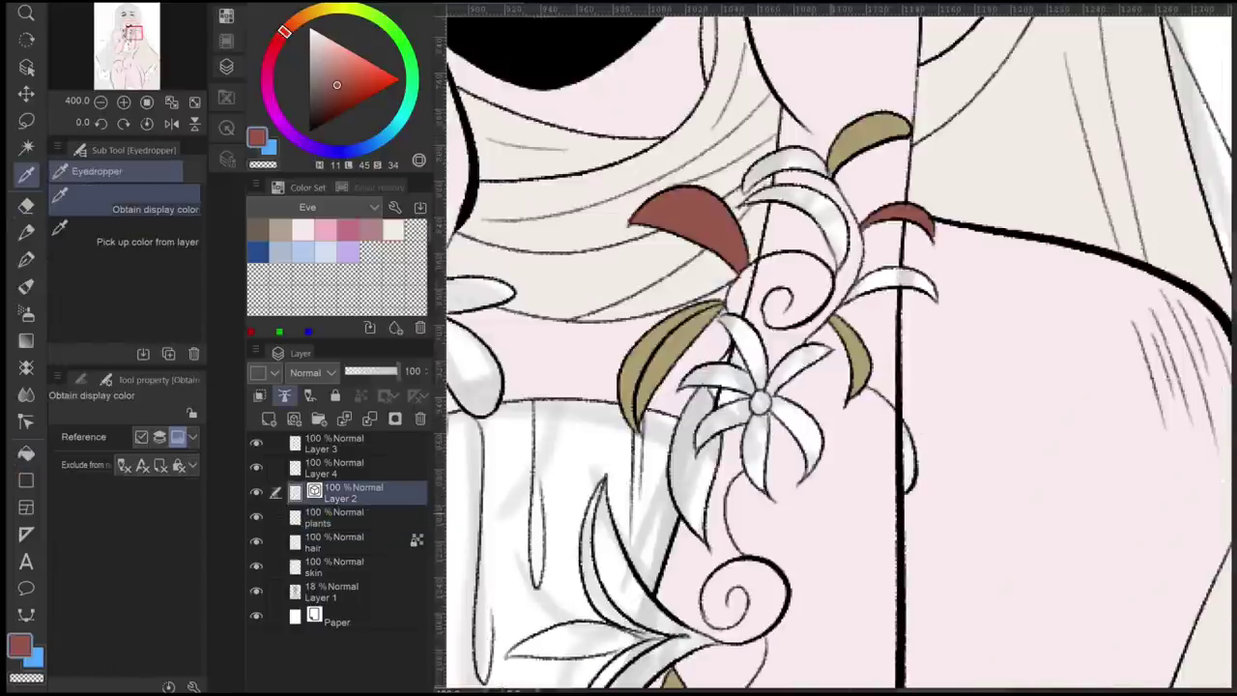
left_click(335, 566)
key("g")
scroll(841, 348, "left", 3)
- Try to fill the white leaves of the right garland with olive green on the skin layer
left_click(379, 187)
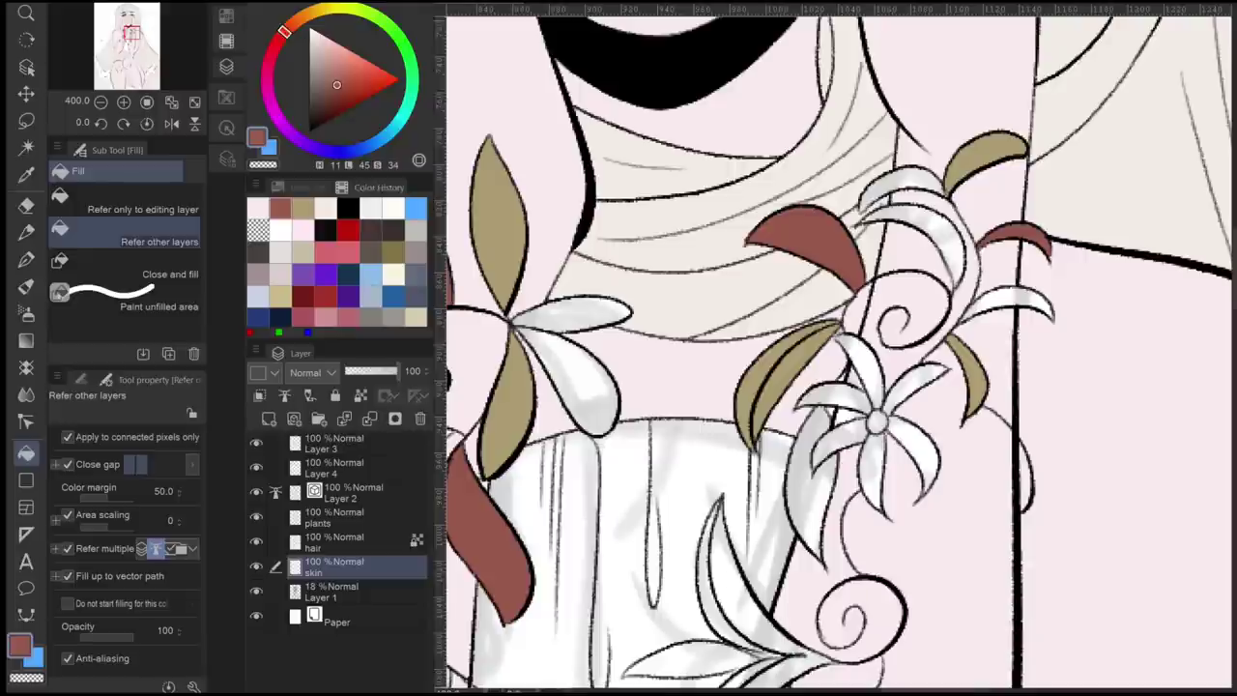
left_click(303, 208)
left_click(903, 190)
left_click(1005, 303)
left_click(913, 244)
left_click(812, 480)
scroll(841, 348, "down", 2)
- Try to fill the left garland's remaining leaves with olive tones on the skin layer
scroll(841, 348, "left", 4)
scroll(840, 348, "down", 5)
scroll(841, 348, "up", 4)
scroll(841, 348, "down", 3)
scroll(841, 348, "up", 3)
scroll(841, 348, "up", 4)
left_click(682, 290, "alt")
scroll(841, 348, "down", 4)
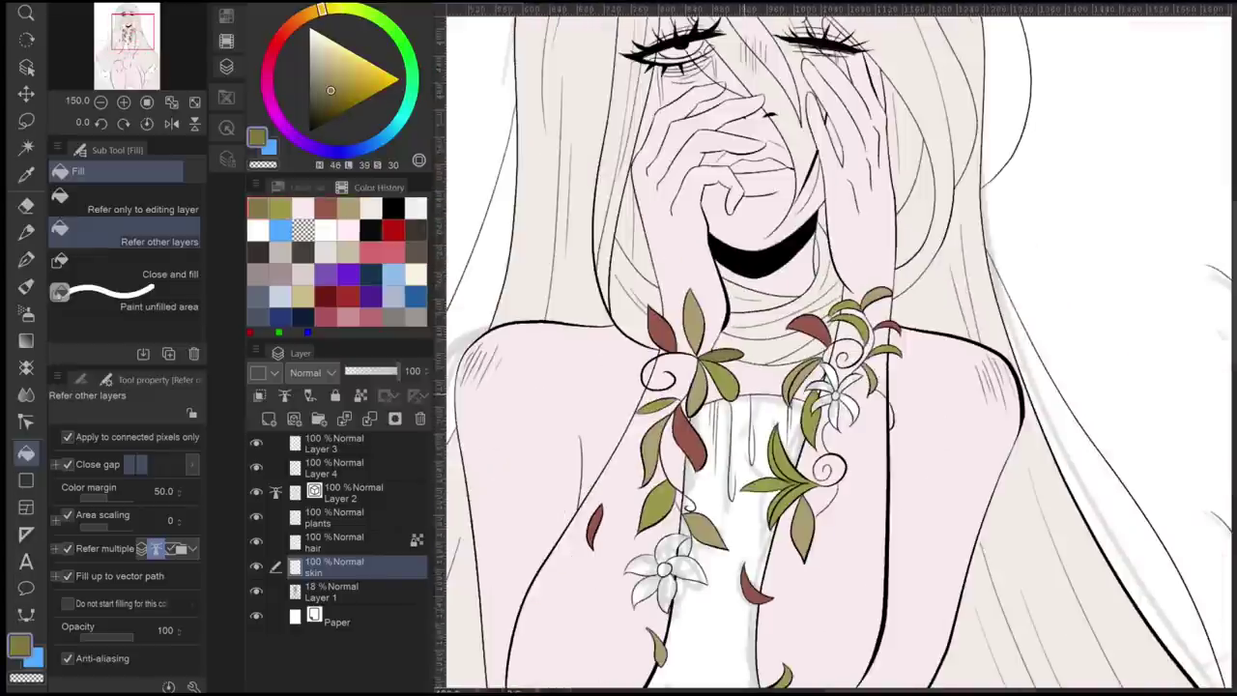
scroll(841, 348, "up", 1)
left_click(1049, 276, "alt")
scroll(841, 348, "up", 3)
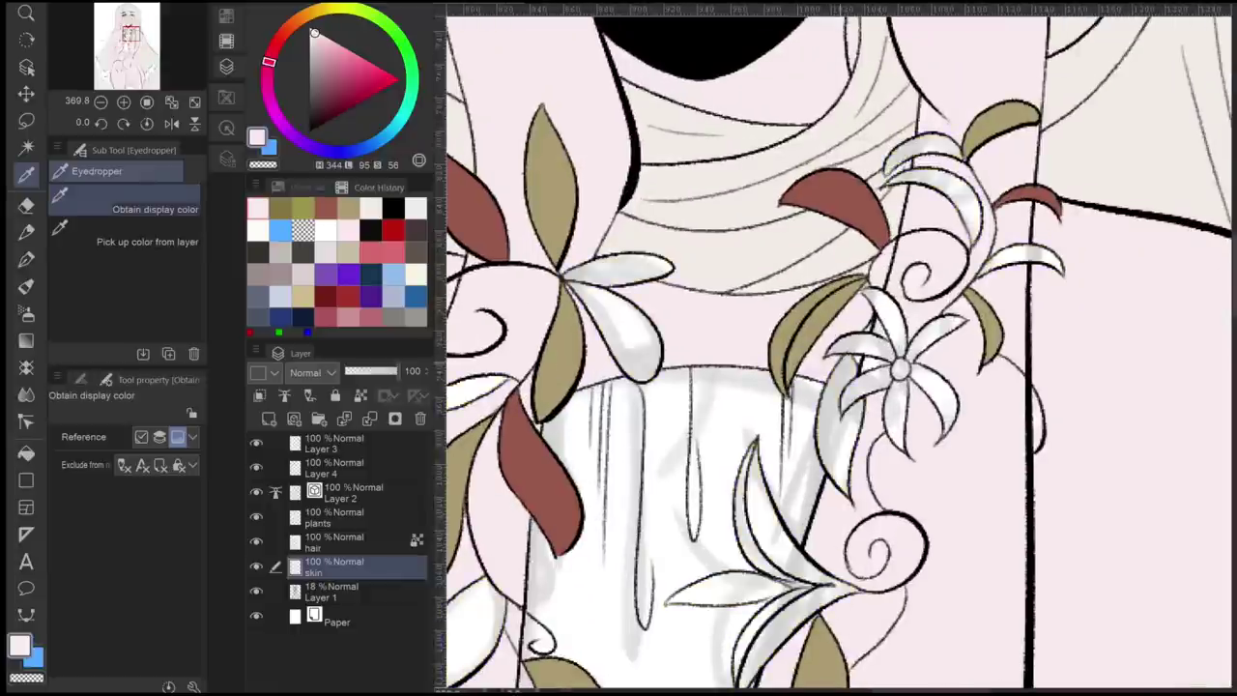
- On the plants layer, fill the white leaves of both garlands with olive green (H 59, L 45, S 34)
left_click(334, 517)
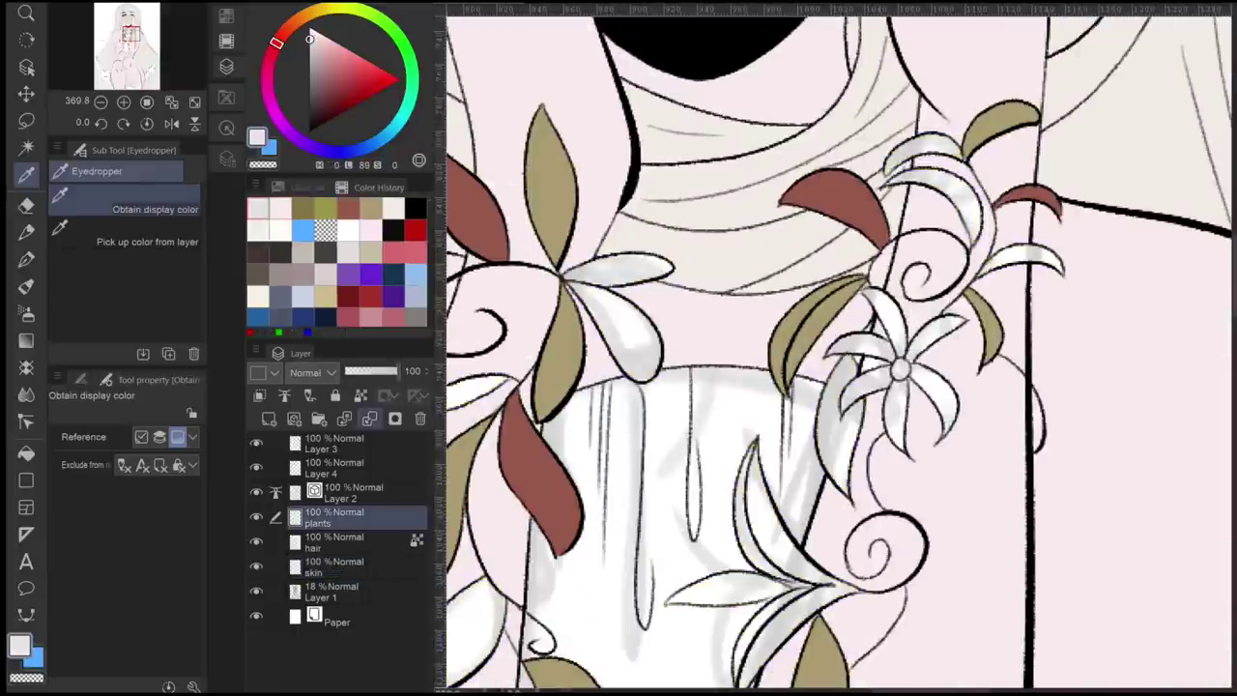
left_click(923, 147)
key("g")
scroll(841, 348, "down", 3)
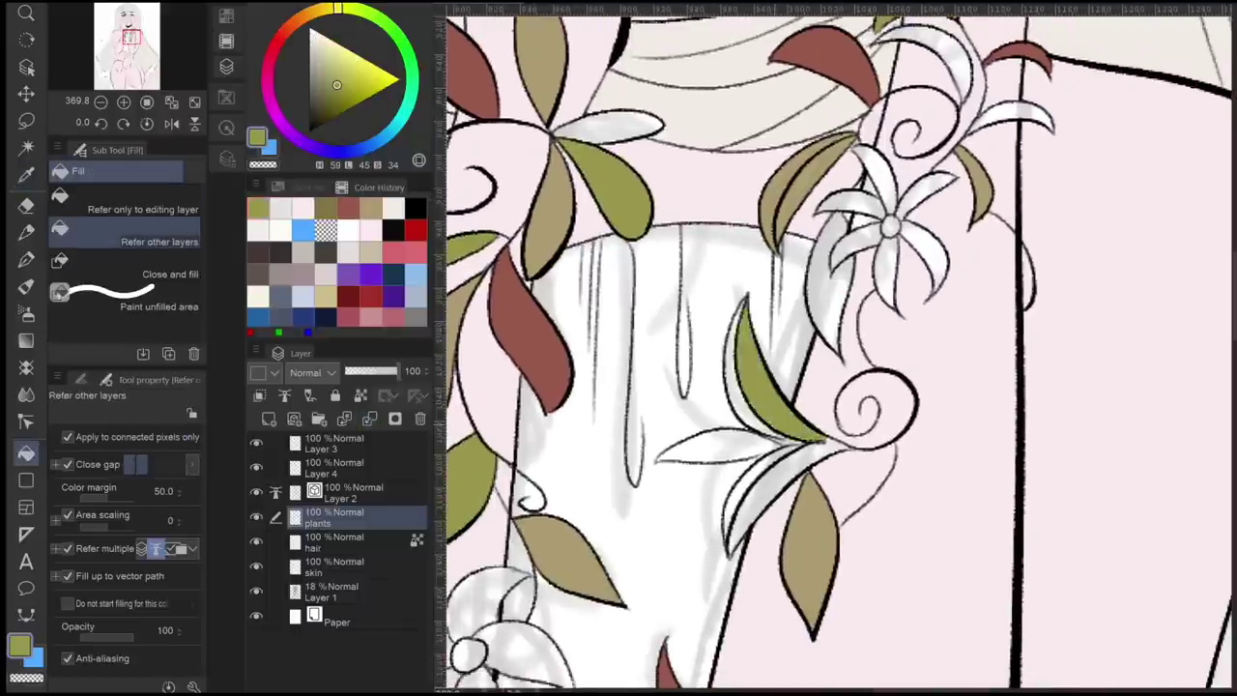
key("ctrl+minus")
key("ctrl+minus")
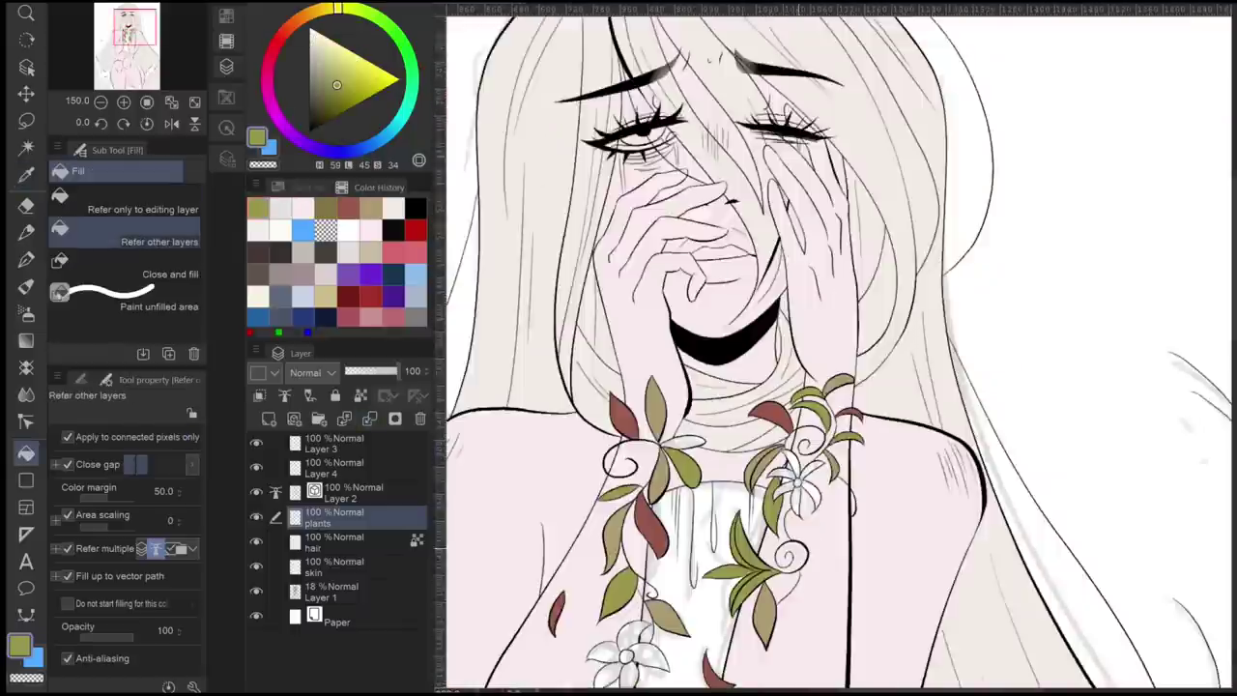
- Fill the last white leaf in each garland with a darker olive (H 46, L 39, S 30)
key("ctrl+plus")
key("ctrl+plus")
key("ctrl+plus")
key("ctrl+plus")
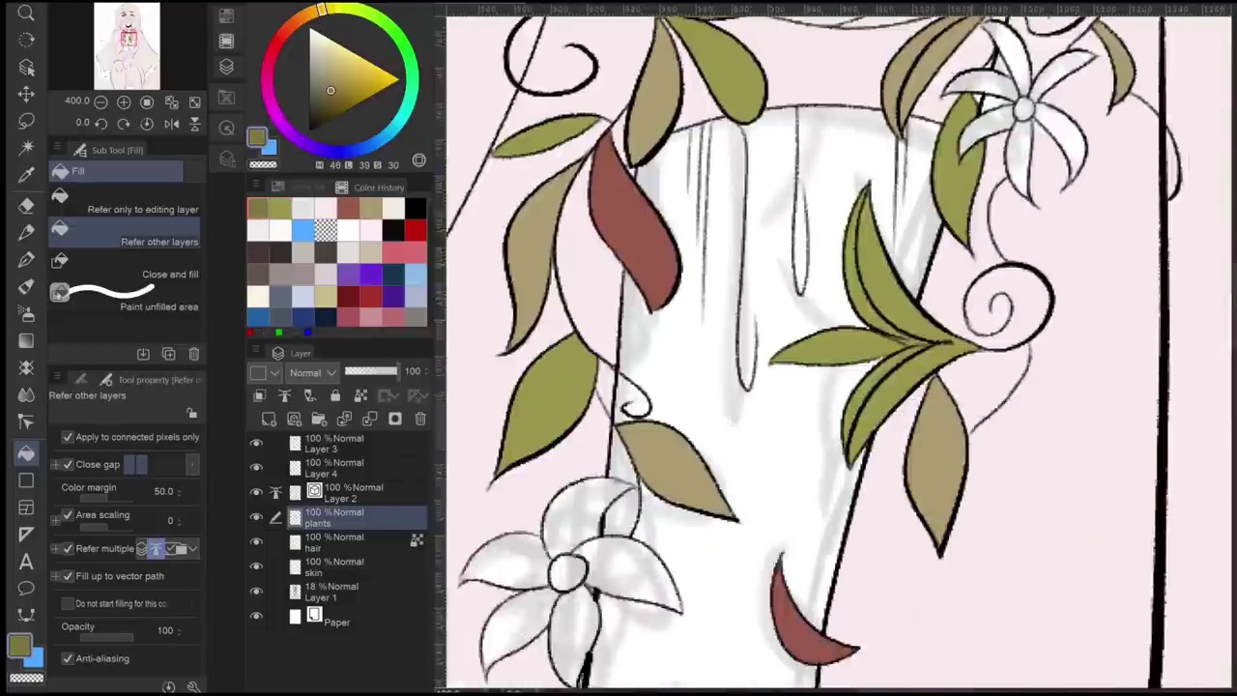
scroll(840, 348, "down", 3)
- On the skin layer, fill the leftover gaps around the garlands with the pale pink skin colour and return to the plants layer
key("alt+bracketleft")
key("alt+bracketleft")
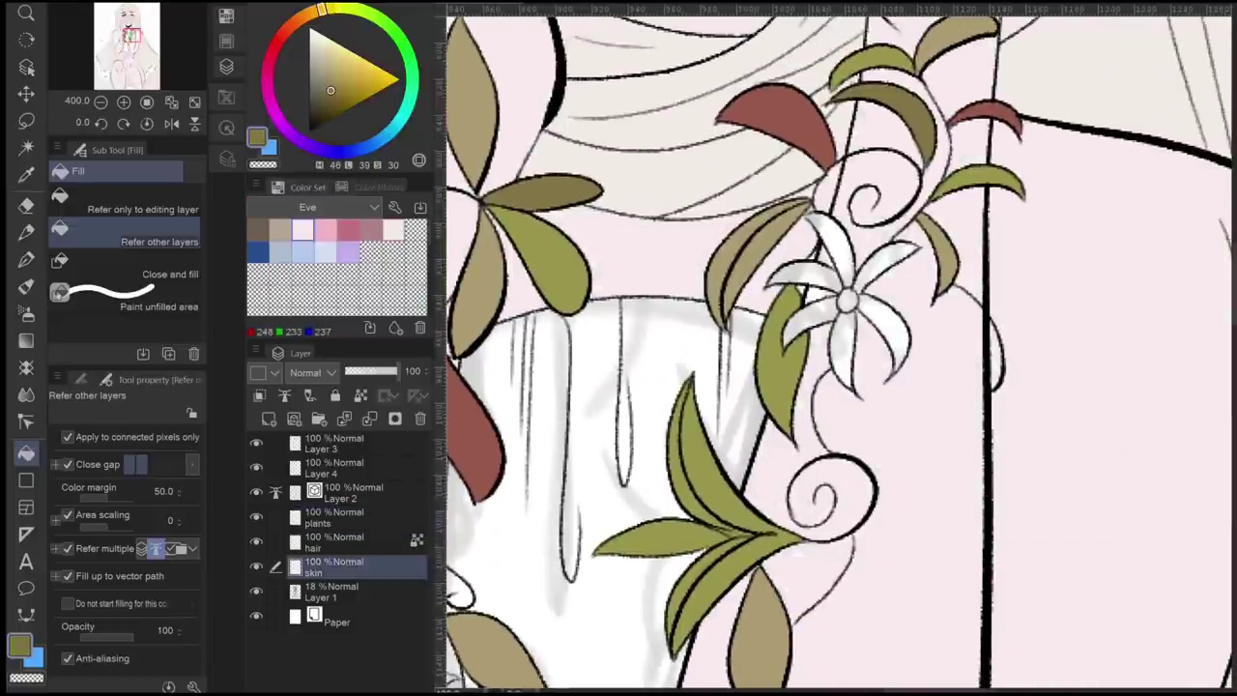
scroll(835, 348, "left", 1)
scroll(841, 348, "left", 2)
scroll(841, 348, "down", 4)
key("alt+bracketright")
key("alt+bracketright")
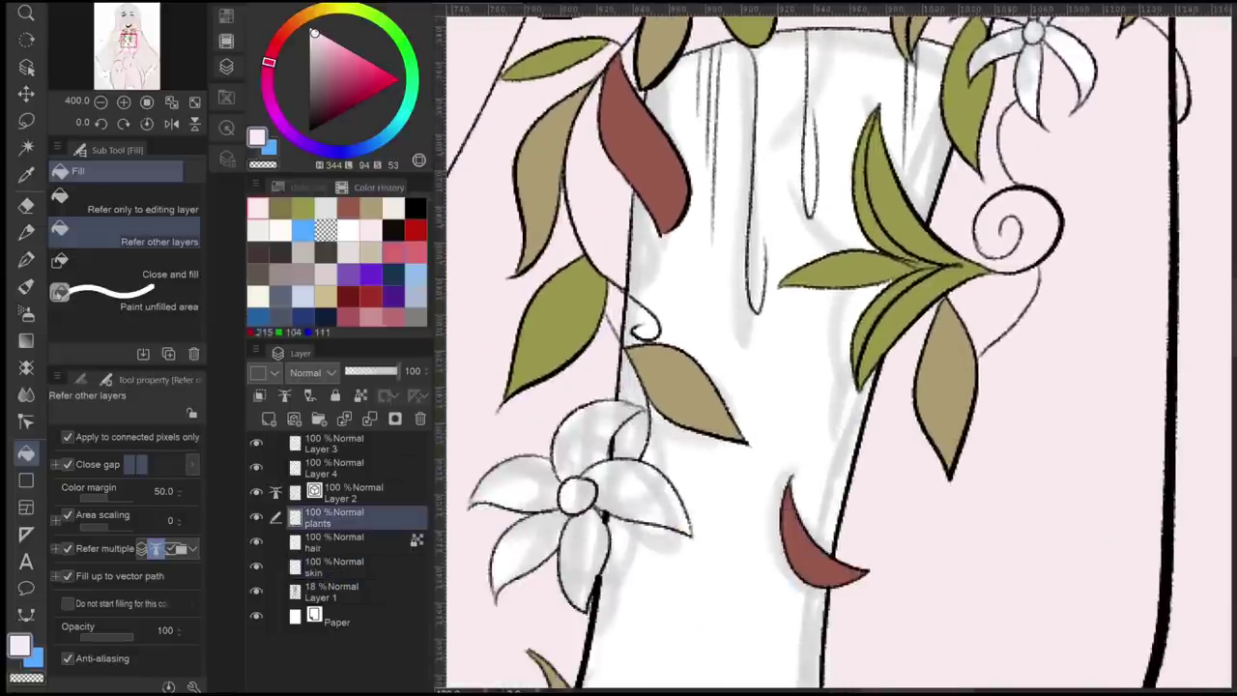
- Fill the petals of the left garland's flower with dark red on the plants layer
left_click(580, 521)
left_click(483, 290)
key("ctrl+z")
scroll(841, 348, "down", 2)
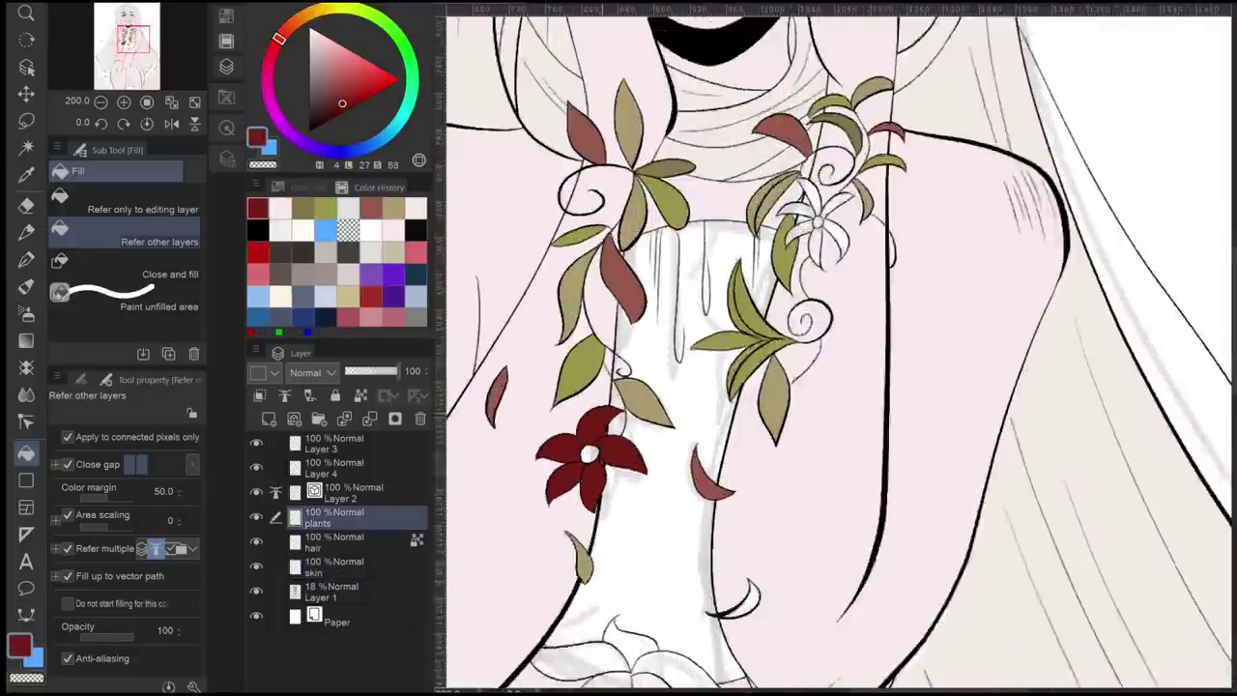
- Fill the petals of the right garland's flower with coral pink from the colour history
left_click(257, 274)
scroll(841, 348, "up", 2)
left_click(899, 285)
scroll(841, 348, "down", 3)
scroll(841, 348, "up", 3)
- Fill the large flower at the waist with bright red (H 4, L 39, S 90)
scroll(840, 348, "down", 3)
left_click(280, 207)
left_click(732, 450)
left_click(630, 426)
scroll(840, 348, "down", 3)
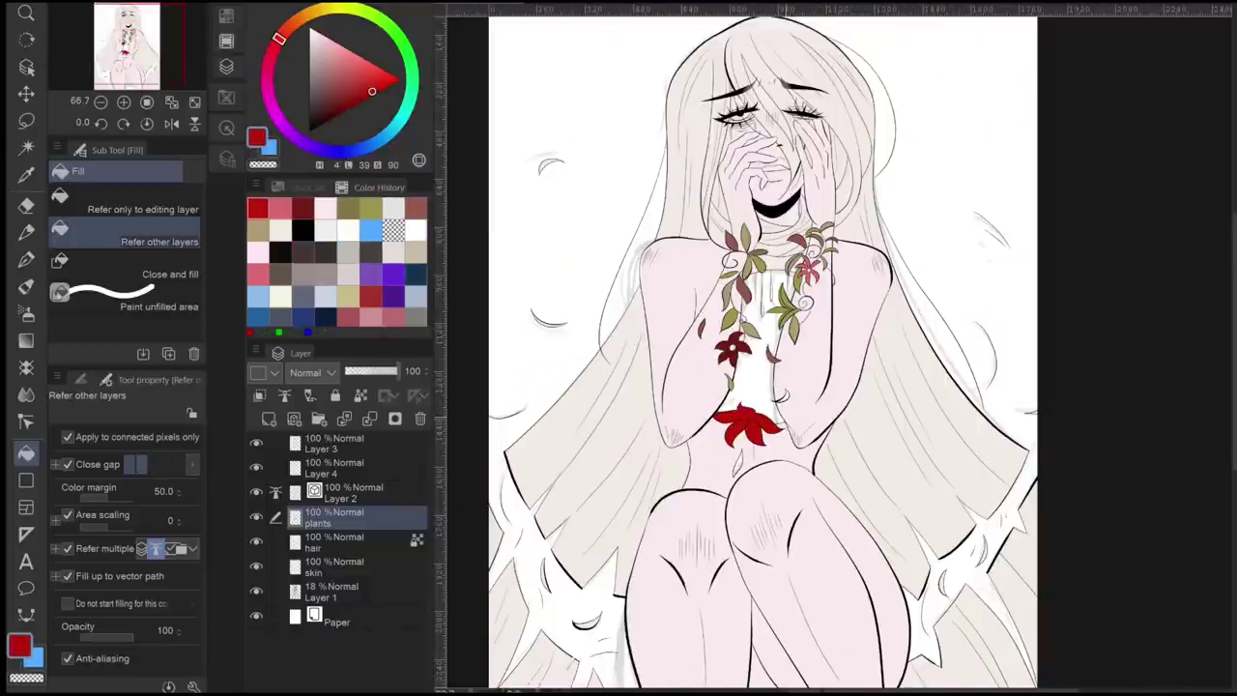
- Recolour the petals of the right garland's flower to a deeper red
scroll(841, 348, "up", 4)
left_click(257, 208)
left_click(739, 241)
left_click(779, 227)
scroll(841, 348, "up", 1)
scroll(841, 348, "up", 1)
- Fill the centres of both garland flowers with pale tan (H 46, L 67, S 38)
left_click(280, 229)
left_click(607, 502)
left_click(864, 239)
scroll(841, 348, "up", 5)
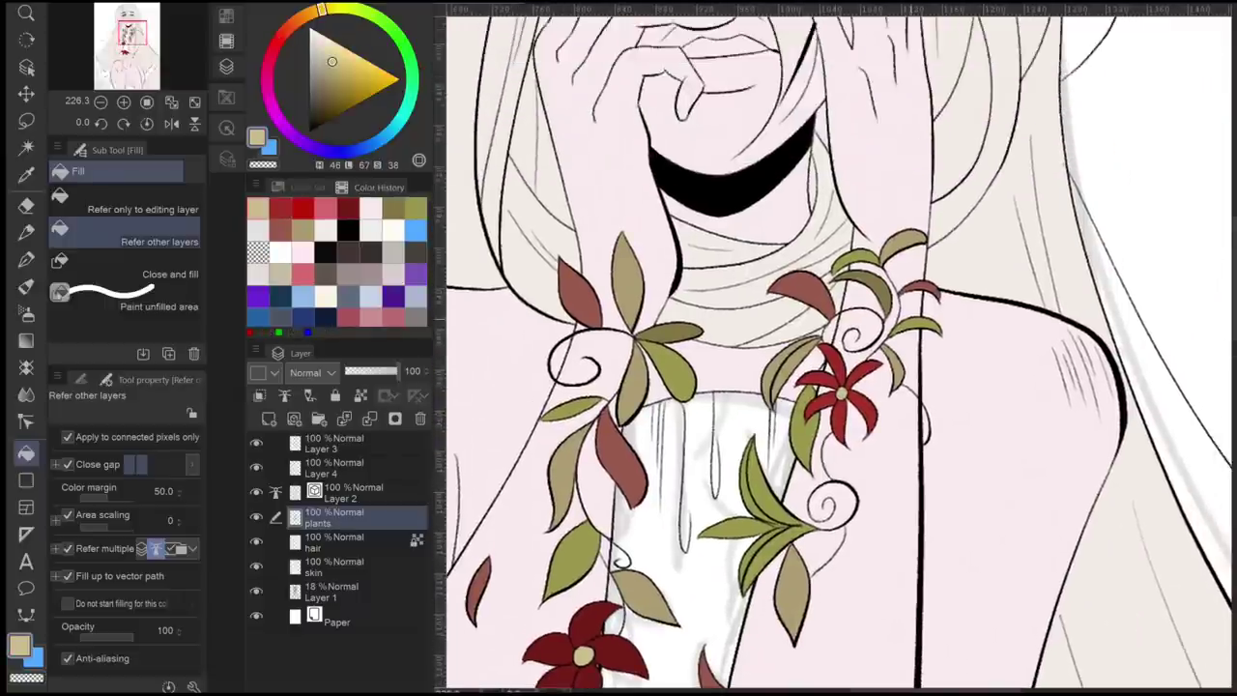
scroll(841, 348, "up", 3)
scroll(841, 348, "up", 2)
key("i")
left_click(333, 566)
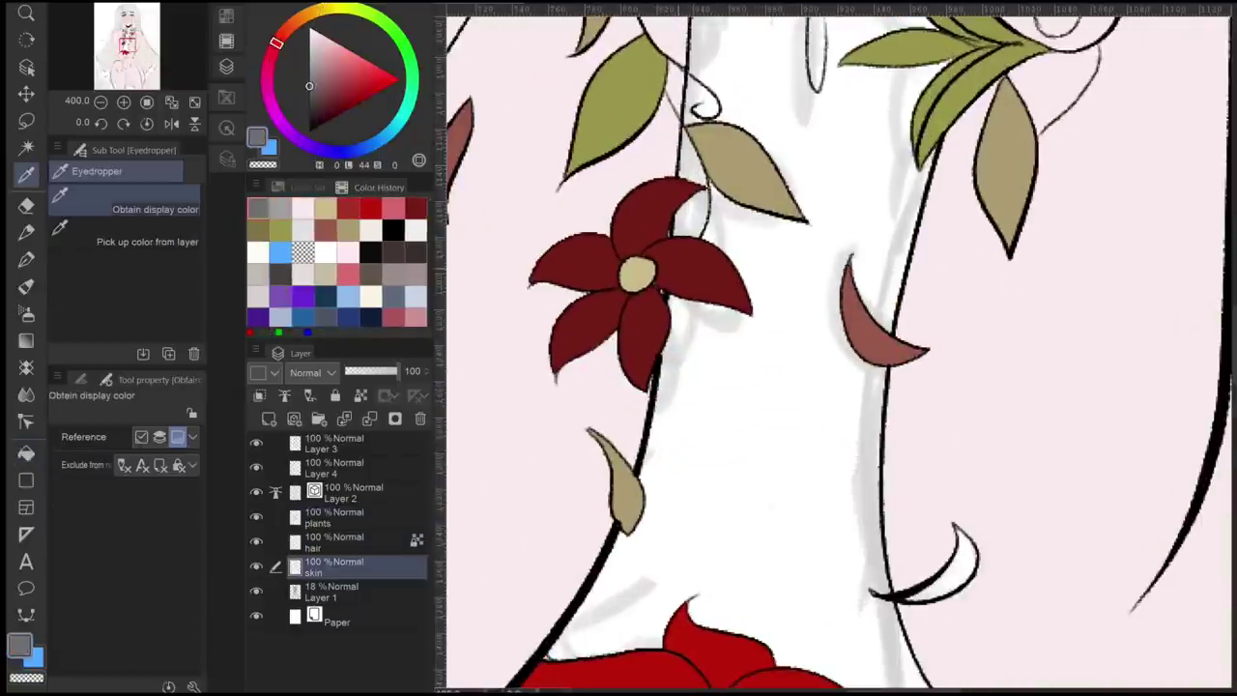
key("p")
scroll(842, 434, "down", 4)
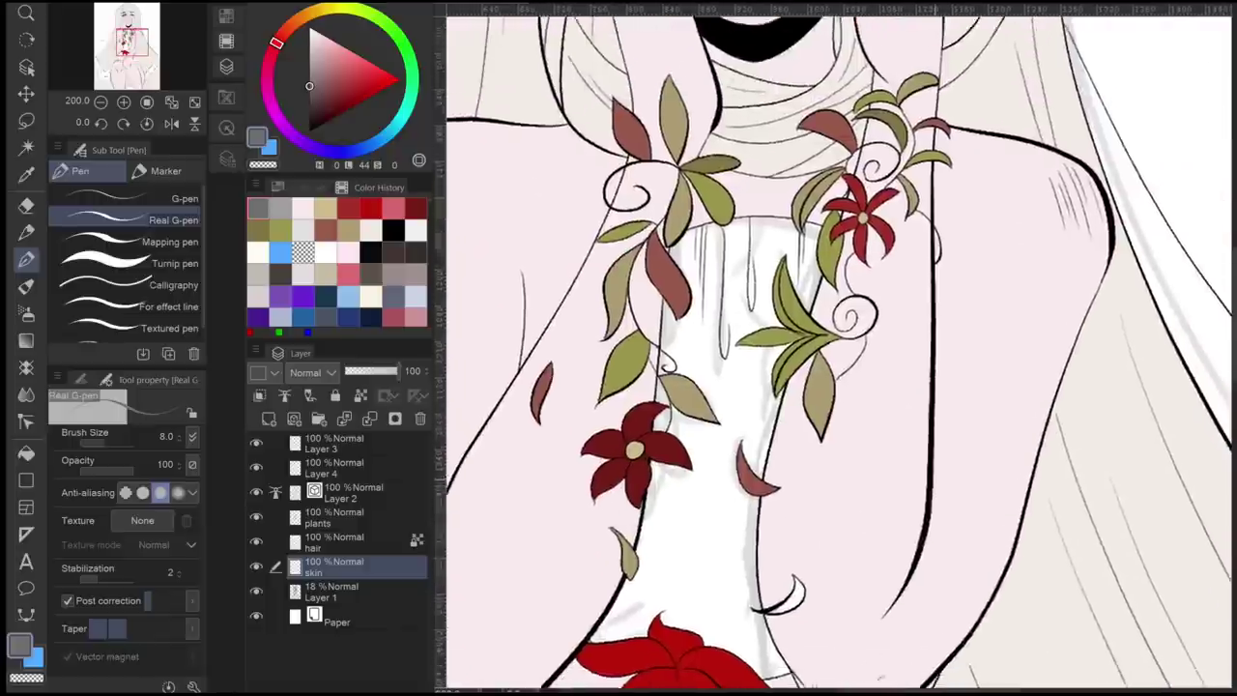
scroll(841, 348, "down", 3)
- On the plants layer, fill the small leaf beside the right forearm olive green and the leaf below the waist flower dark olive (H 45, L 39, S 30)
left_click(334, 517)
key("g")
scroll(841, 348, "up", 3)
key("i")
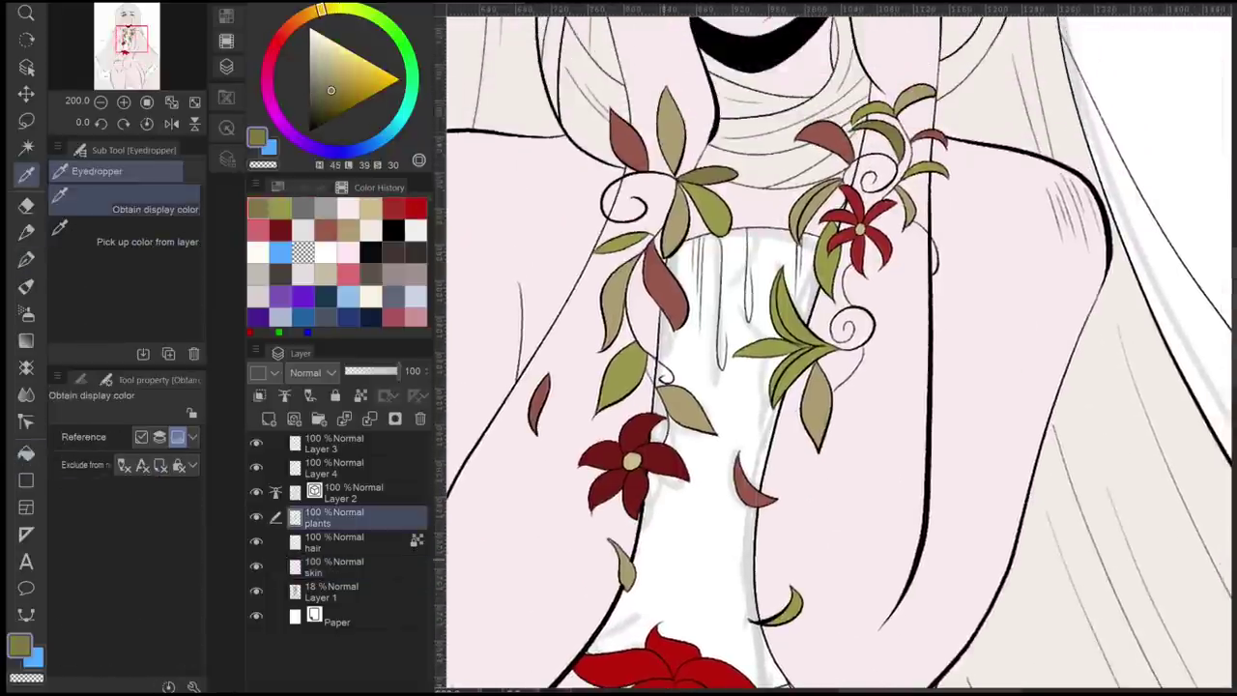
key("g")
scroll(841, 348, "down", 3)
scroll(841, 348, "down", 5)
scroll(841, 348, "up", 2)
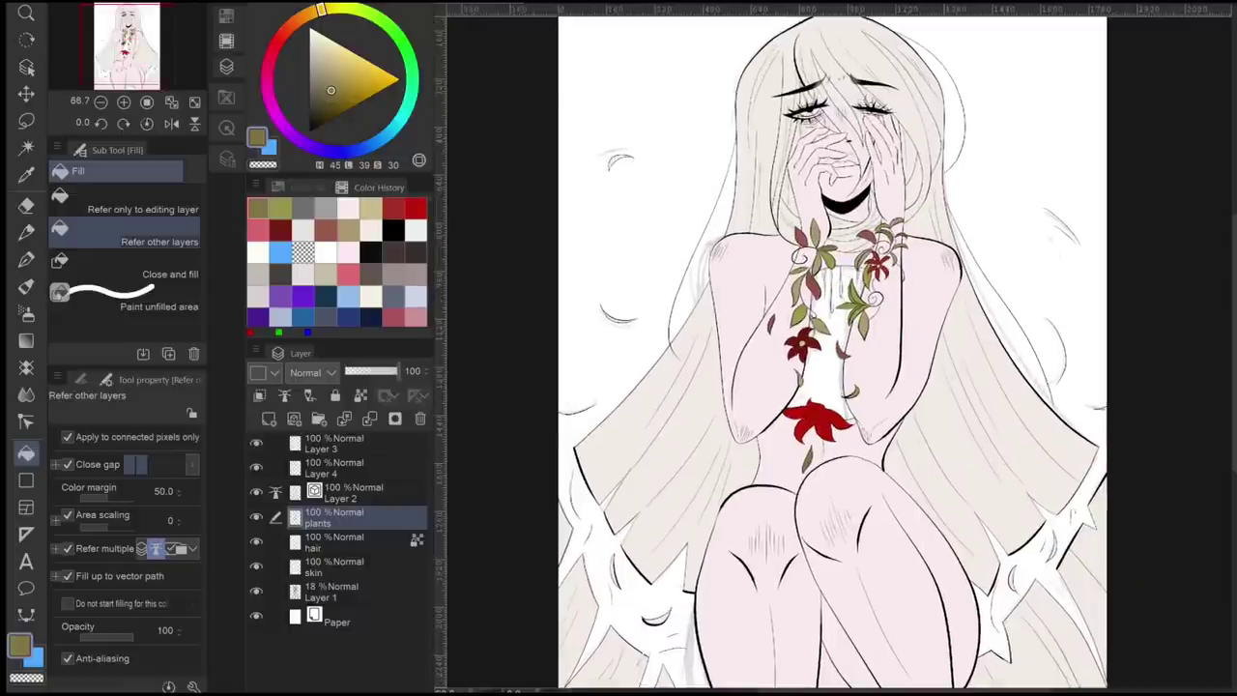
- Add a new layer above the plants layer and name it eyes
scroll(841, 348, "up", 5)
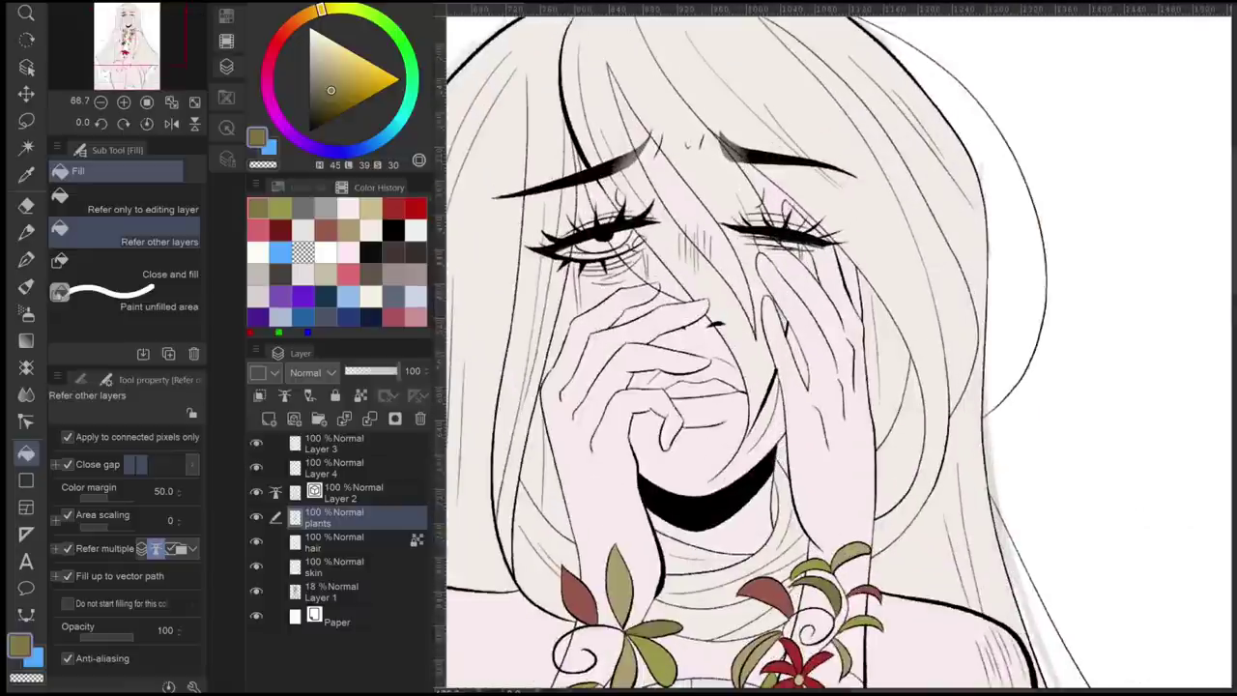
left_click(268, 418)
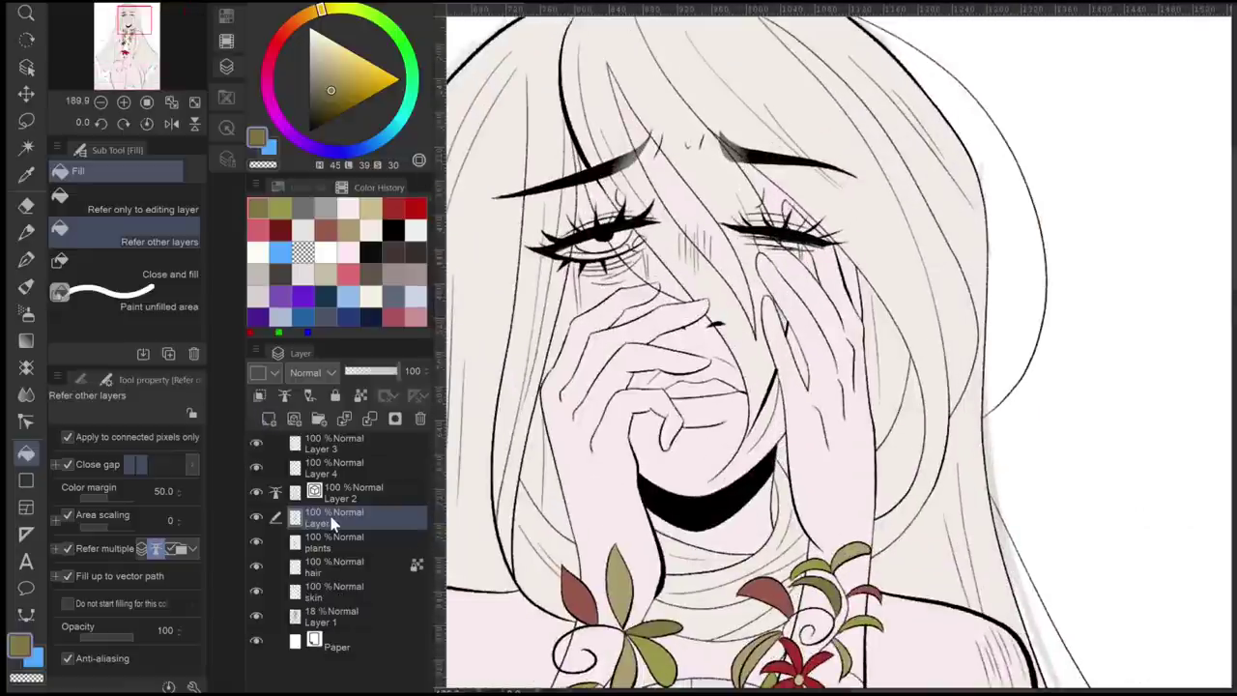
double_click(319, 523)
type("eyes")
key("Return")
- Paint the white of the open eye with the G-pen in pure white and erase the spill at its inner corner
scroll(599, 232, "up", 4)
key("p")
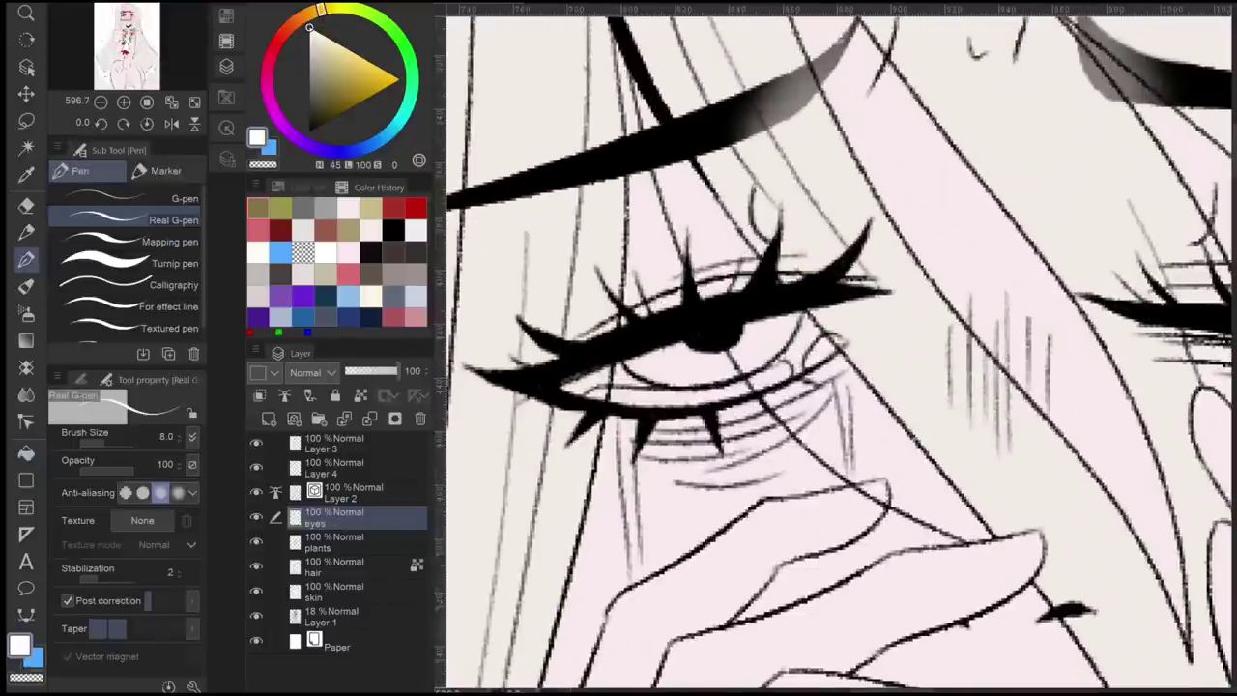
left_click(145, 198)
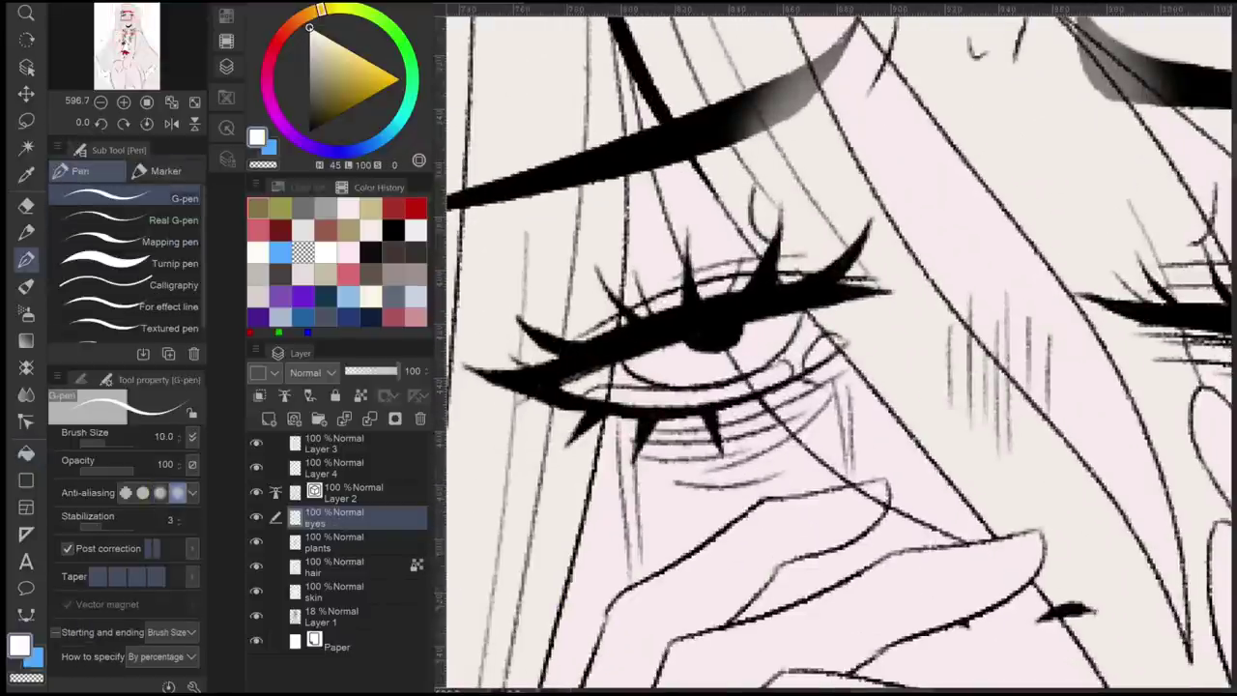
left_click_drag(558, 386, 802, 372)
key("g")
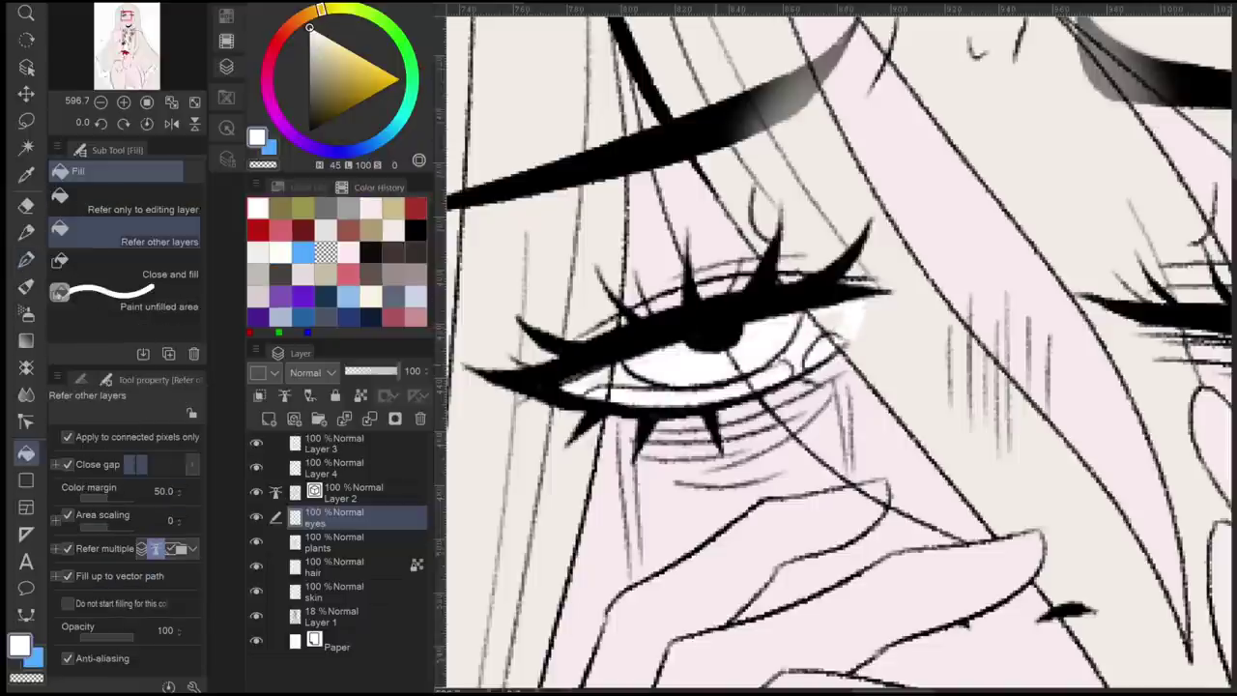
key("e")
mouse_move(851, 331)
left_mouse_down()
mouse_move(781, 356)
mouse_move(832, 252)
mouse_move(880, 300)
left_mouse_up()
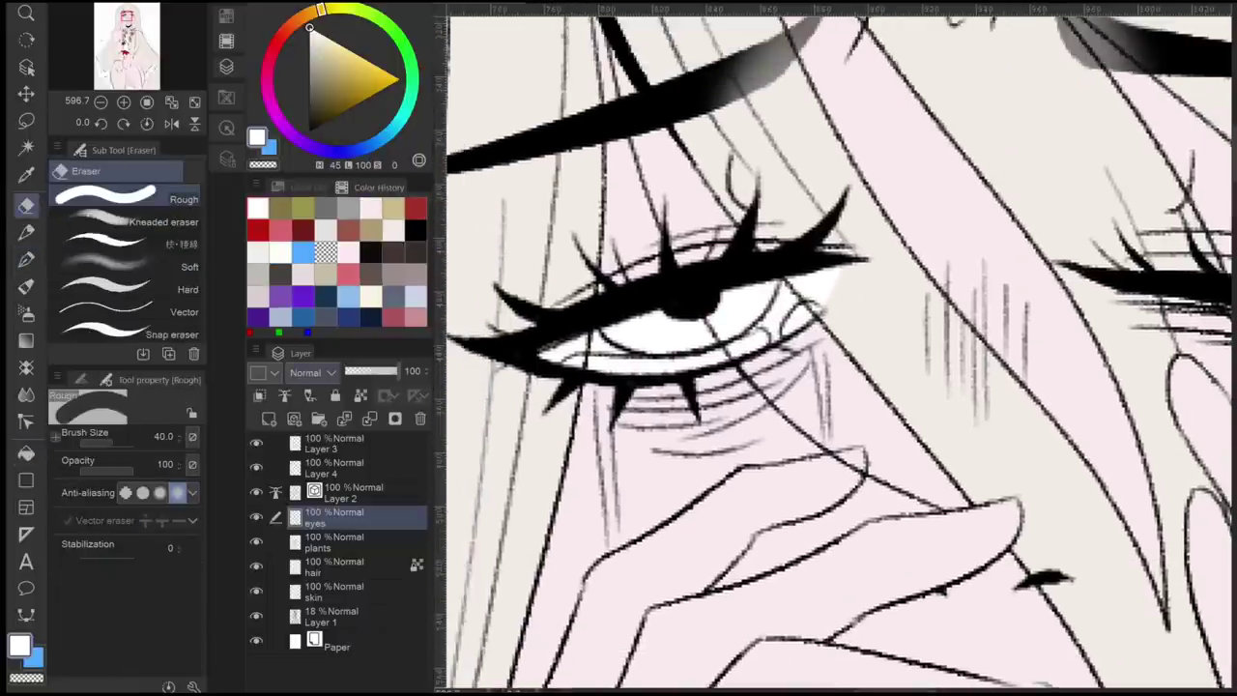
- On a new layer clipped to the eyes layer, paint the open eye's iris light blue (H 216, L 81, S 62)
left_click(269, 417)
left_click(308, 187)
left_click(280, 252)
key("p")
left_click_drag(607, 331, 706, 335)
left_click_drag(769, 277, 658, 327)
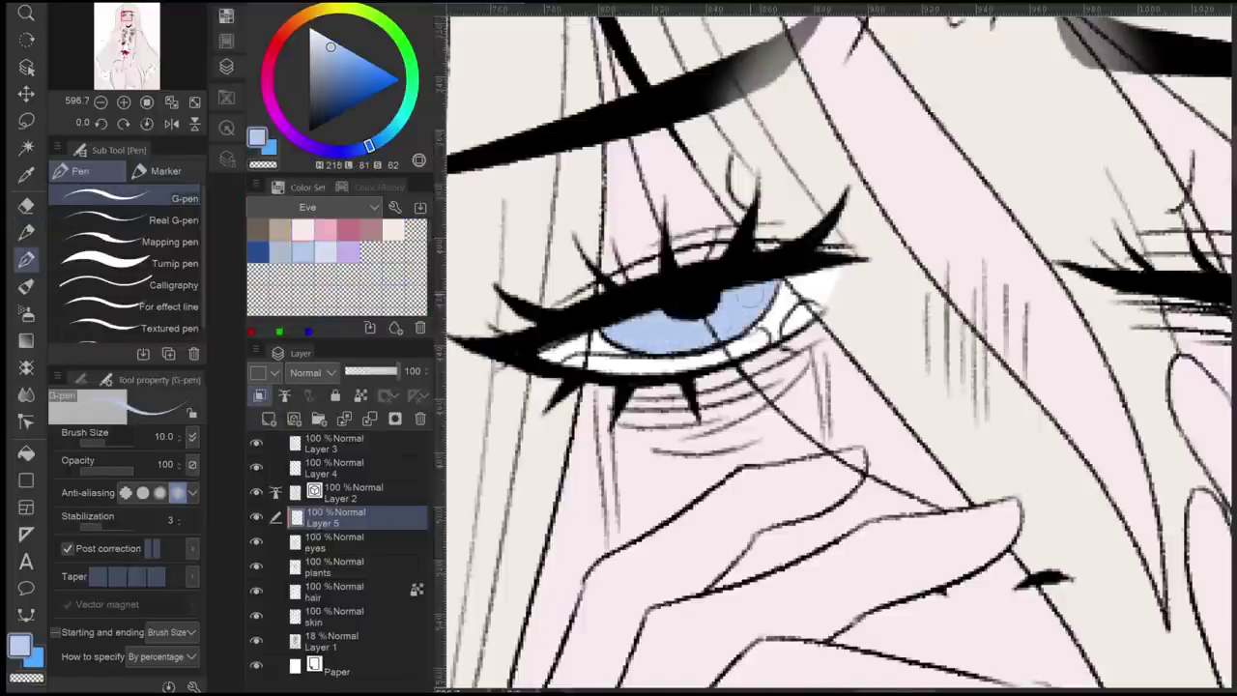
- Fill the teeth between the parted lips with white on the eyes layer
scroll(752, 272, "down", 2)
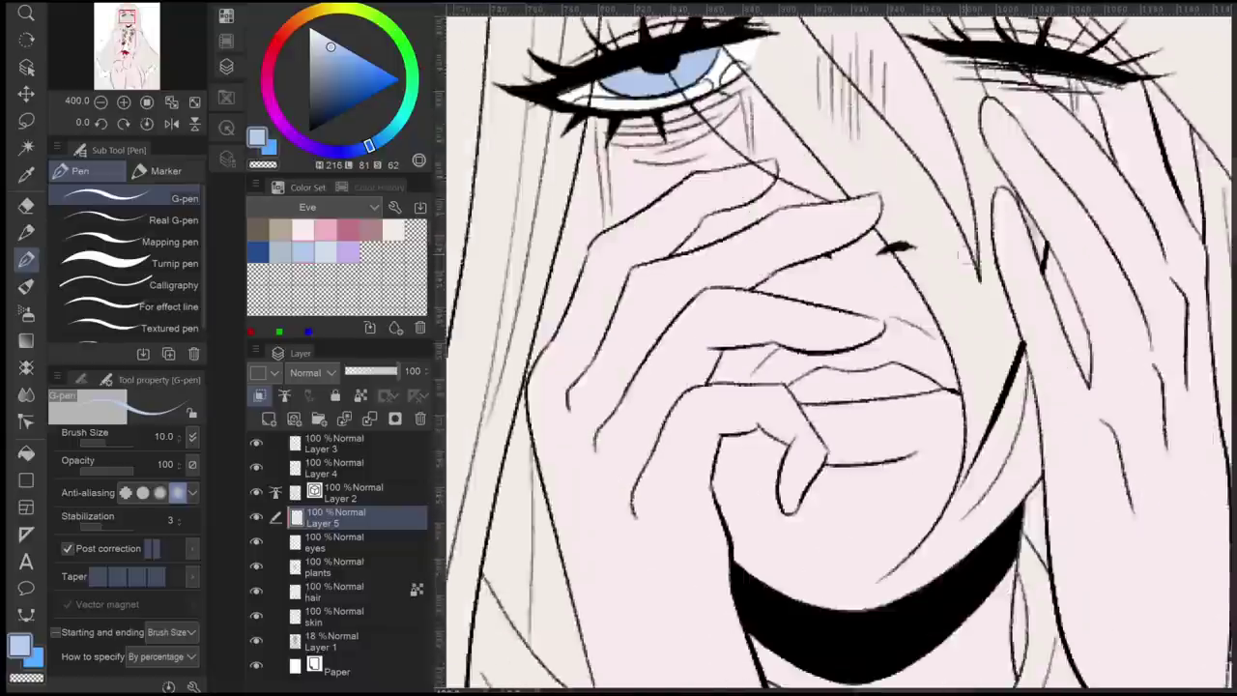
scroll(986, 390, "up", 2)
left_click(395, 229)
left_click(334, 542)
mouse_move(764, 324)
left_mouse_down()
mouse_move(657, 357)
mouse_move(851, 373)
left_mouse_up()
key("g")
left_click(812, 350)
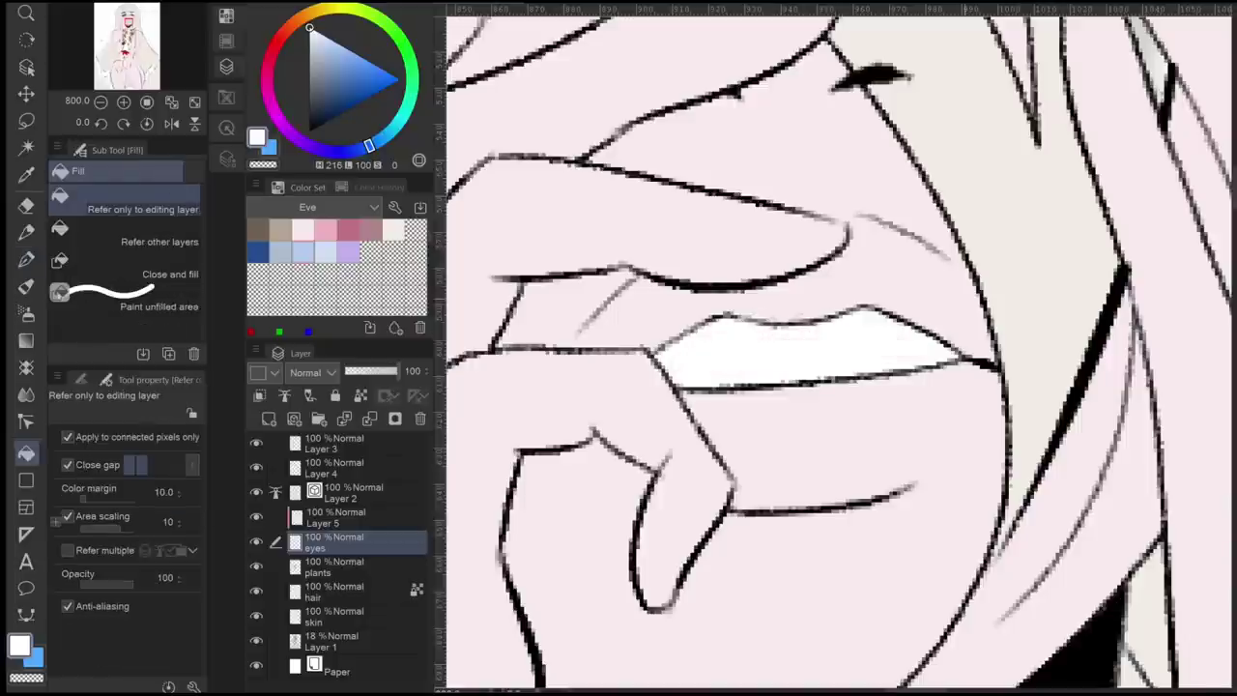
scroll(836, 348, "down", 5)
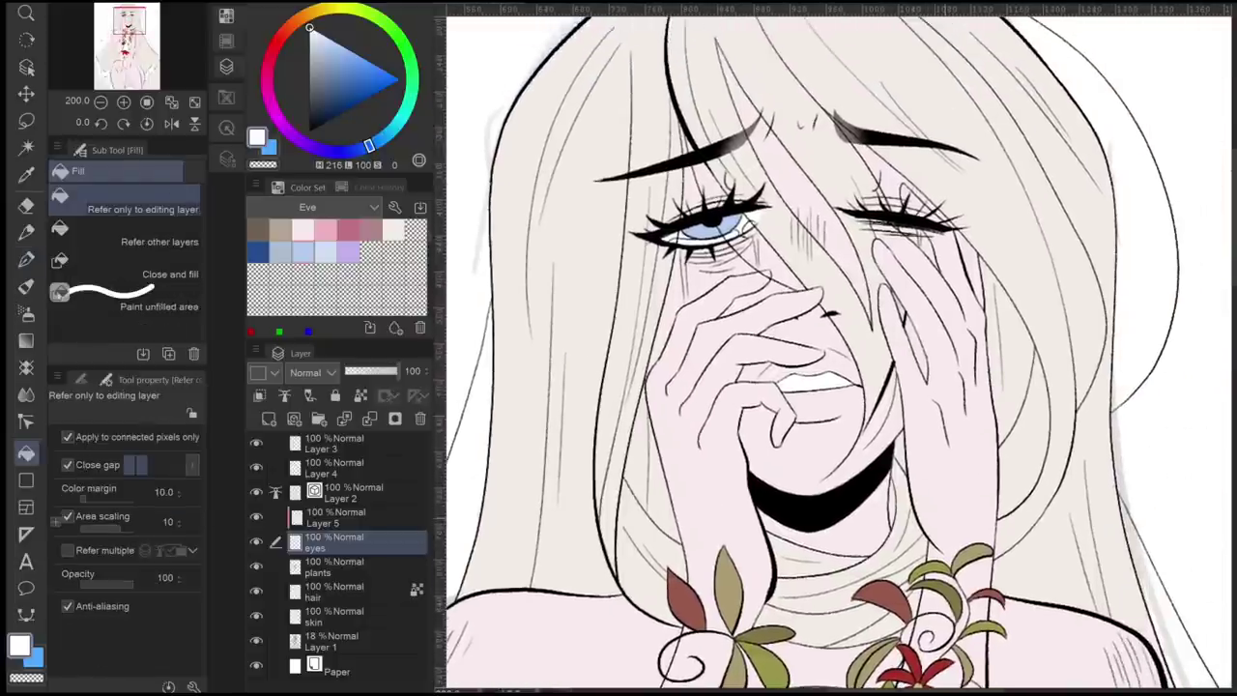
- Create a tears layer at the top of the stack and paint white teardrops along both eyes with the G-pen
scroll(677, 198, "up", 2)
key("ctrl+shift+n")
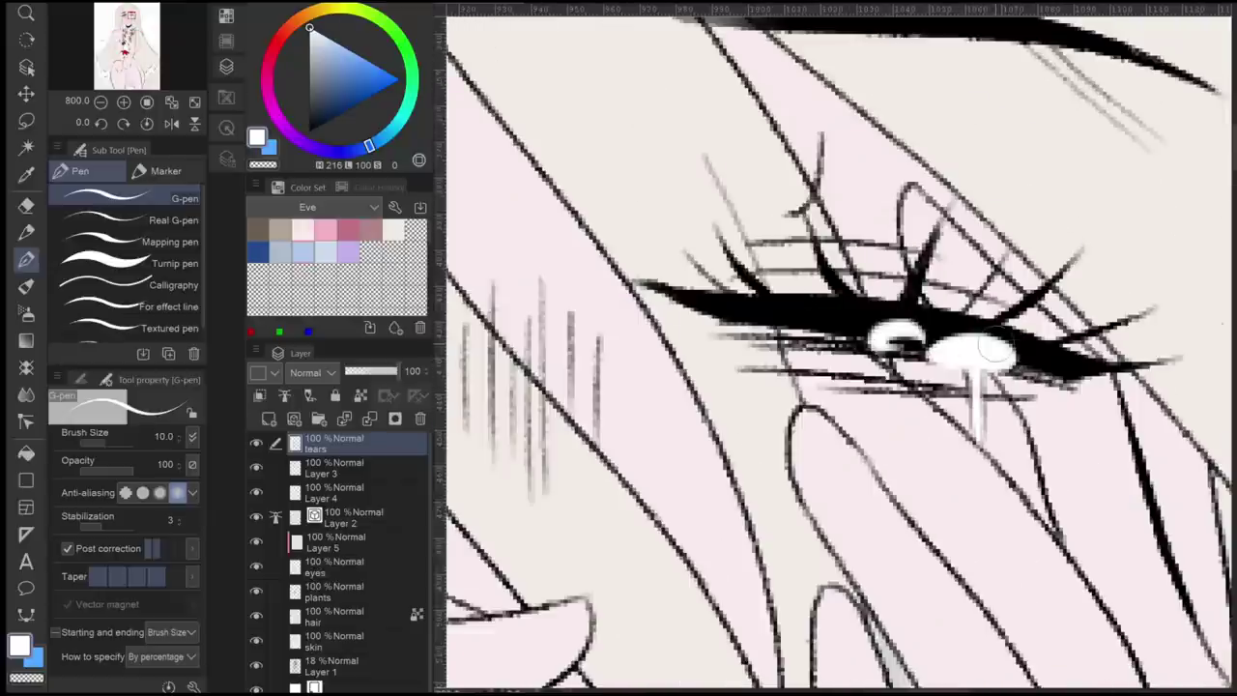
left_click_drag(884, 338, 918, 348)
scroll(1073, 375, "down", 10)
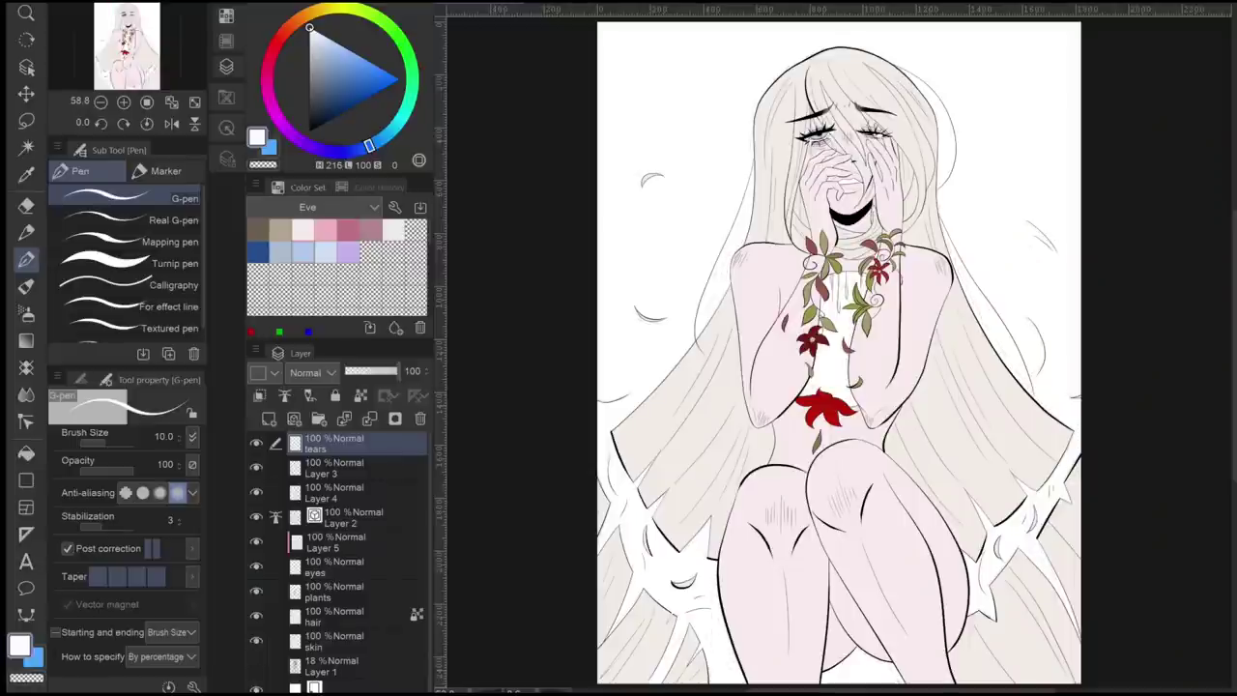
- Ink short black lines on the white area between the forearms with the Real G-pen on Layer 2
scroll(864, 266, "up", 5)
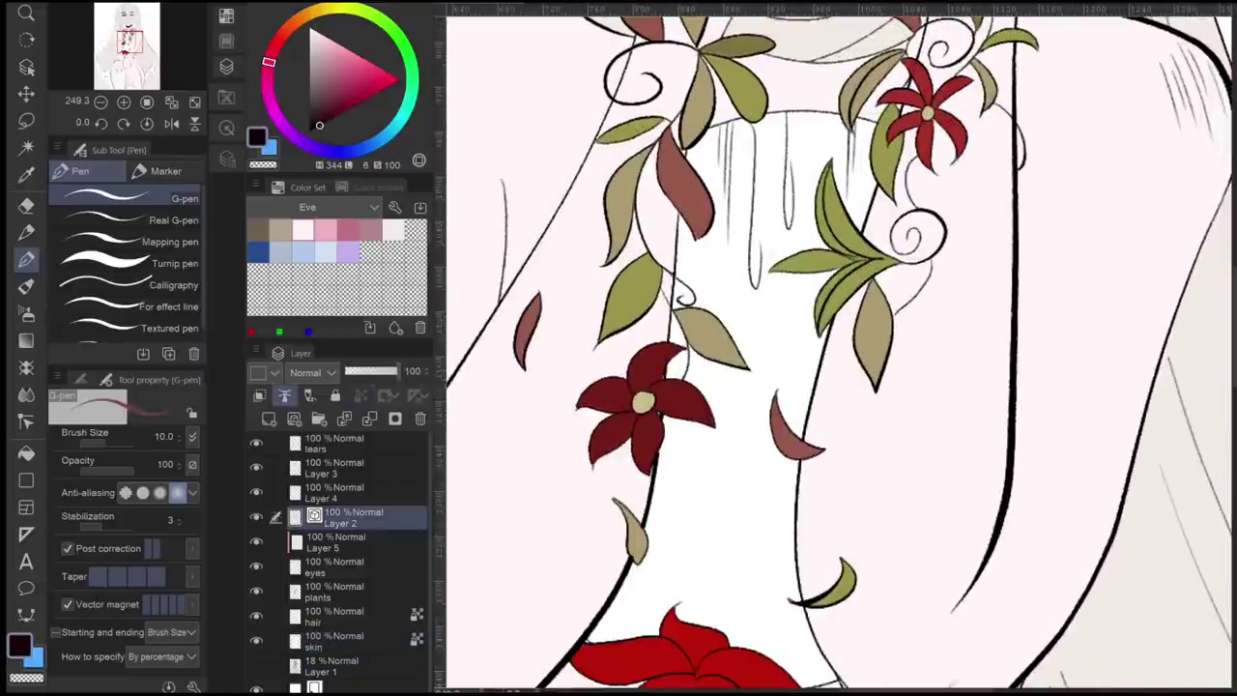
key("p")
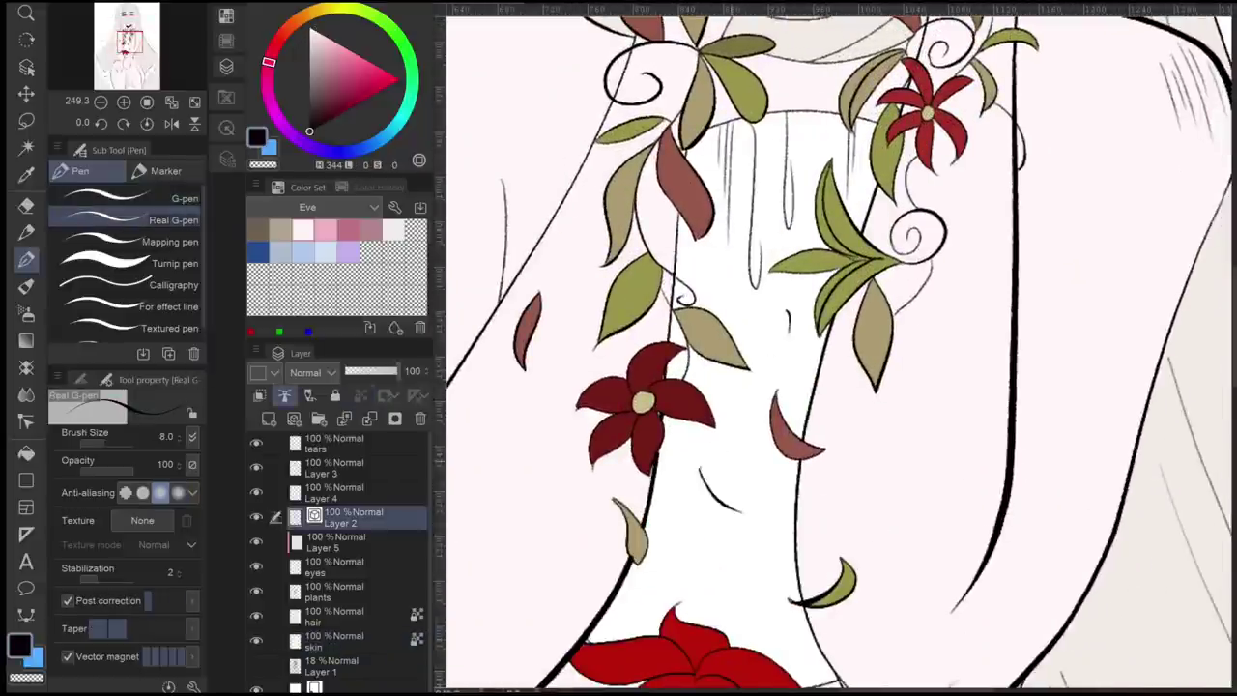
scroll(694, 464, "down", 6)
scroll(694, 464, "up", 10)
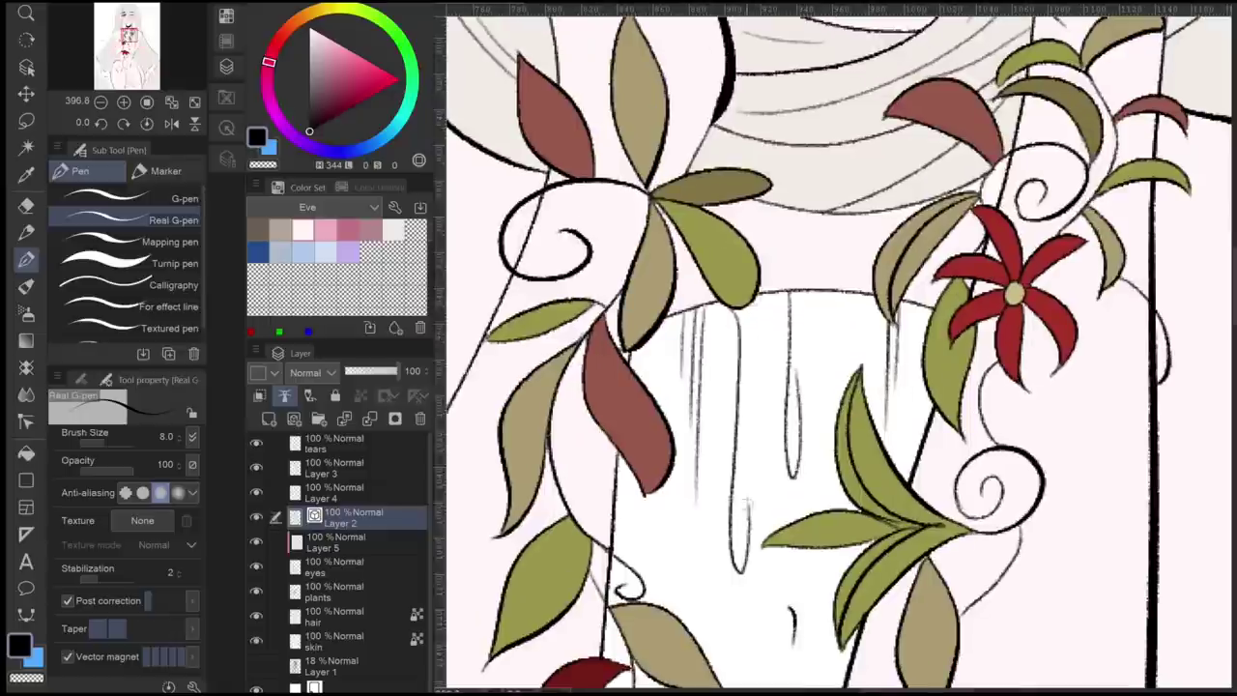
- Colour the two long drips below the neckline solid black on Layer 4, using a fill that refers to other layers and the Real G-pen
key("g")
key("ctrl+plus")
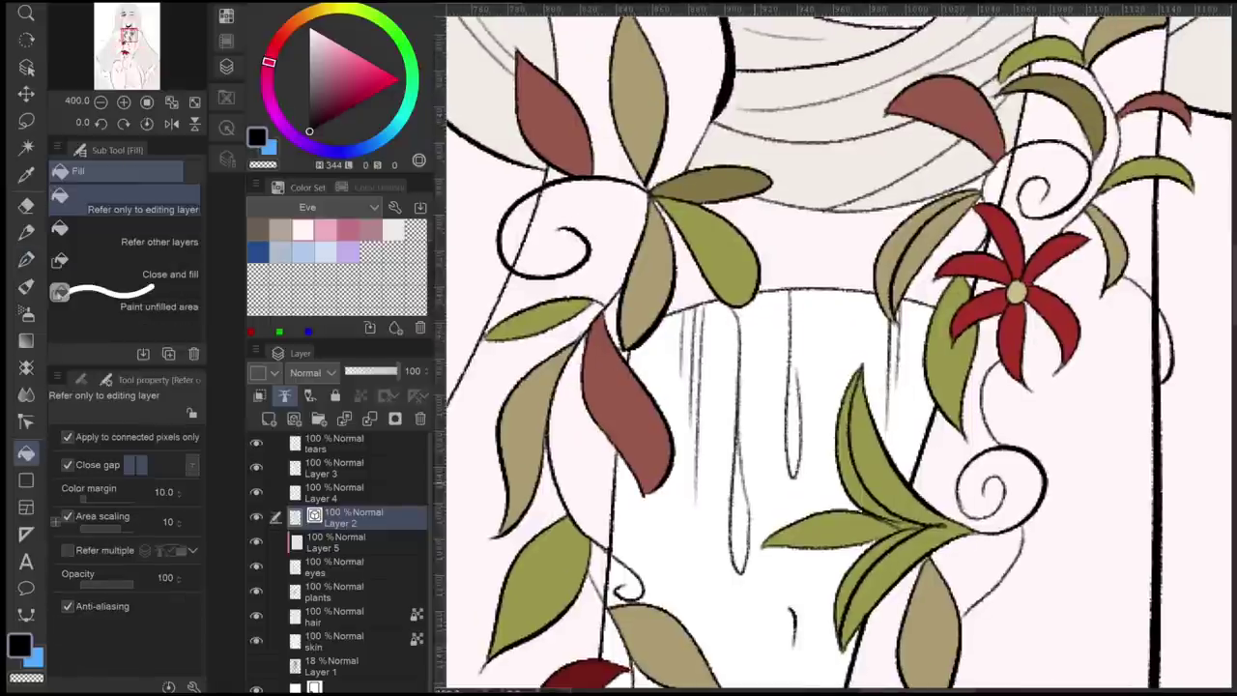
left_click(338, 493)
left_click(145, 237)
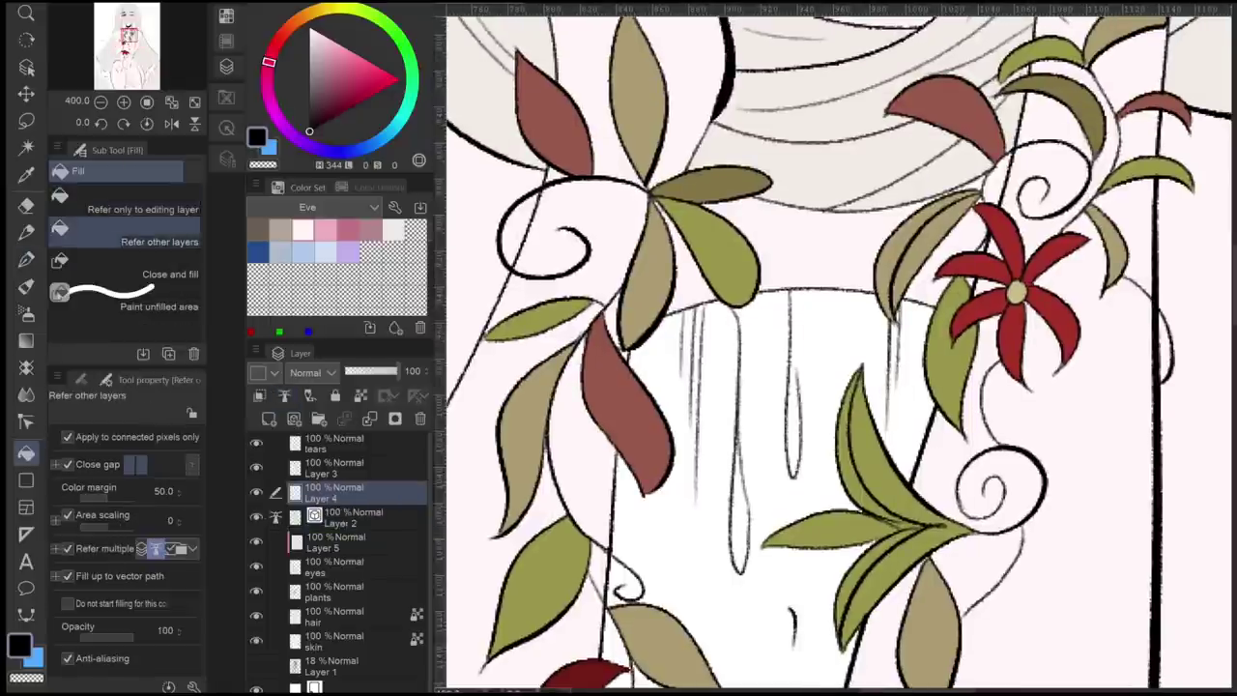
left_click(739, 503)
scroll(740, 333, "up", 3)
key("p")
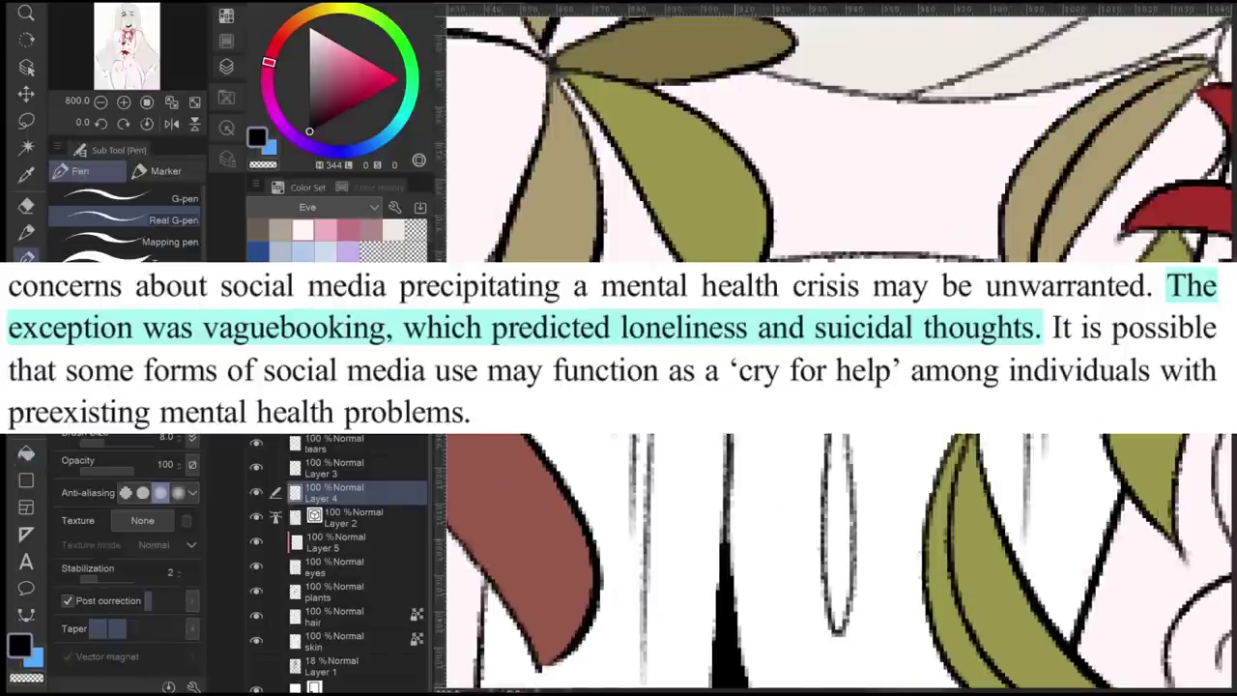
scroll(734, 301, "down", 3)
scroll(734, 301, "up", 3)
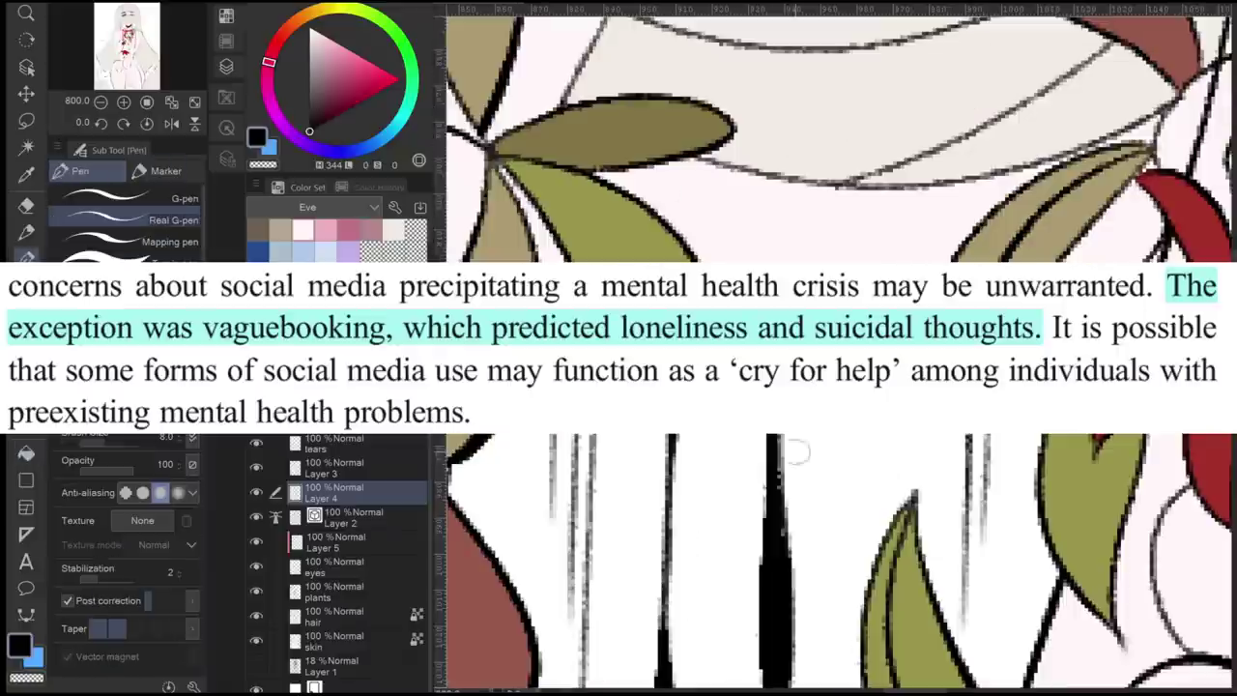
- Thicken the neckline in black with the Real G-pen, darken the vertical strokes hanging from it and add a small drop below the drips
scroll(835, 134, "down", 3)
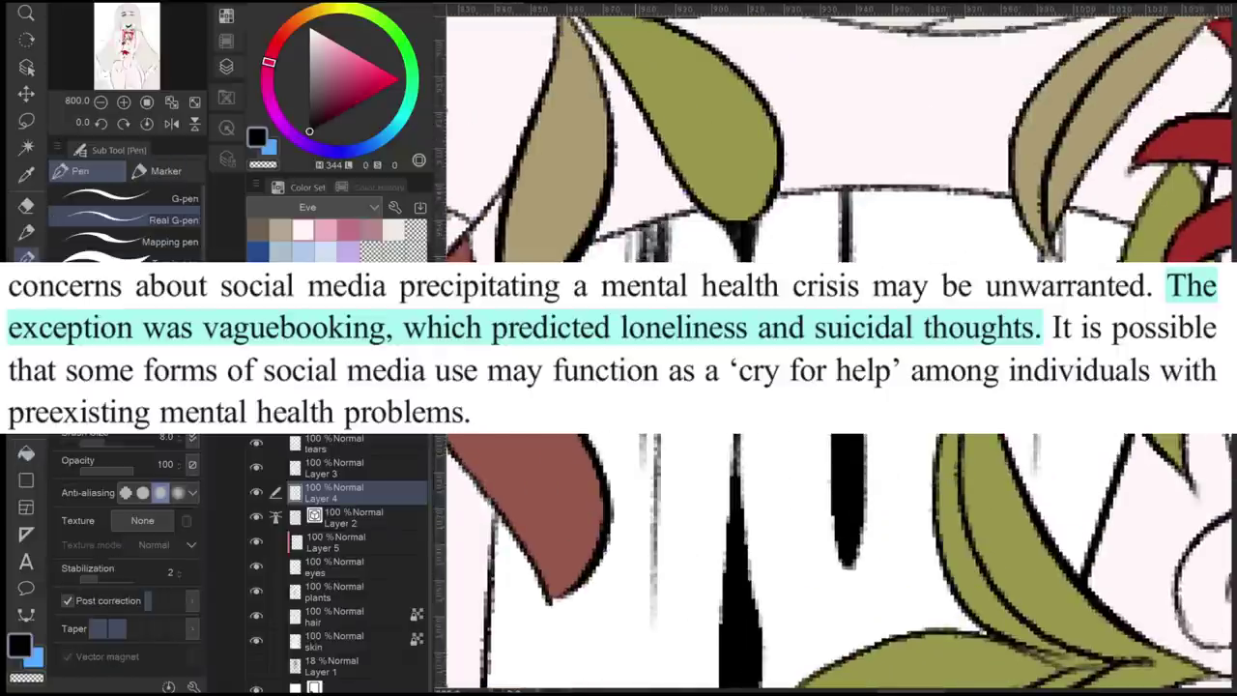
scroll(734, 302, "down", 3)
scroll(735, 301, "up", 3)
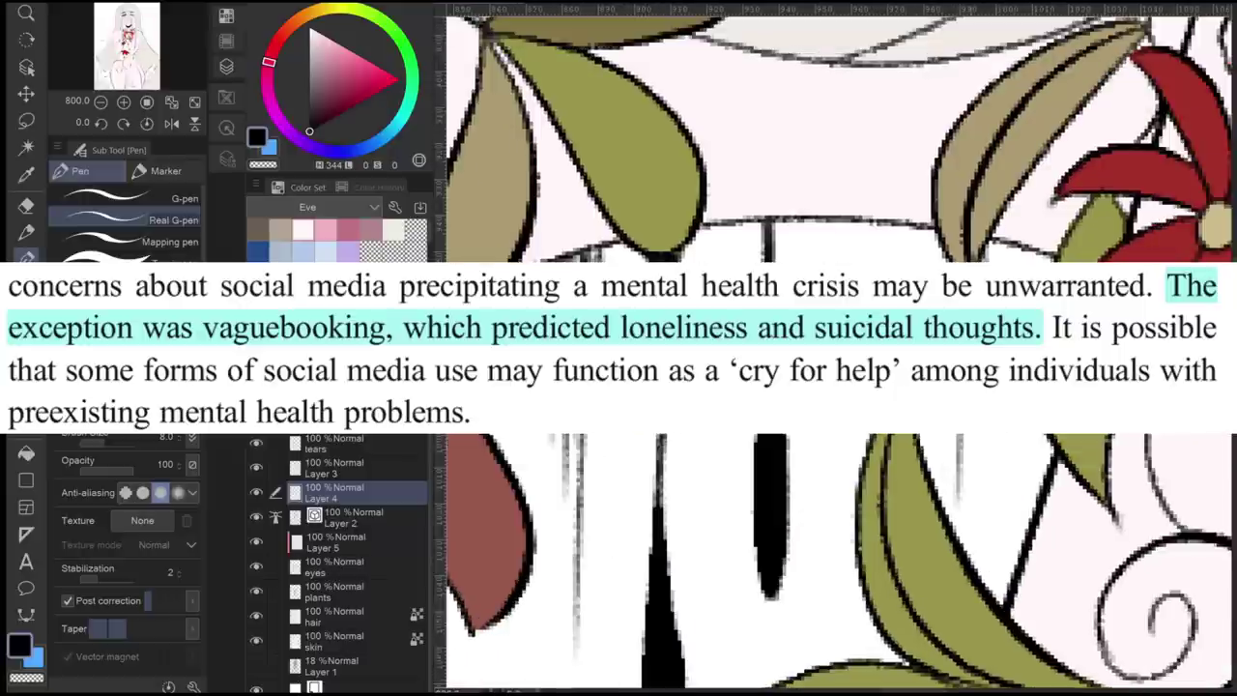
left_click_drag(831, 136, 774, 97)
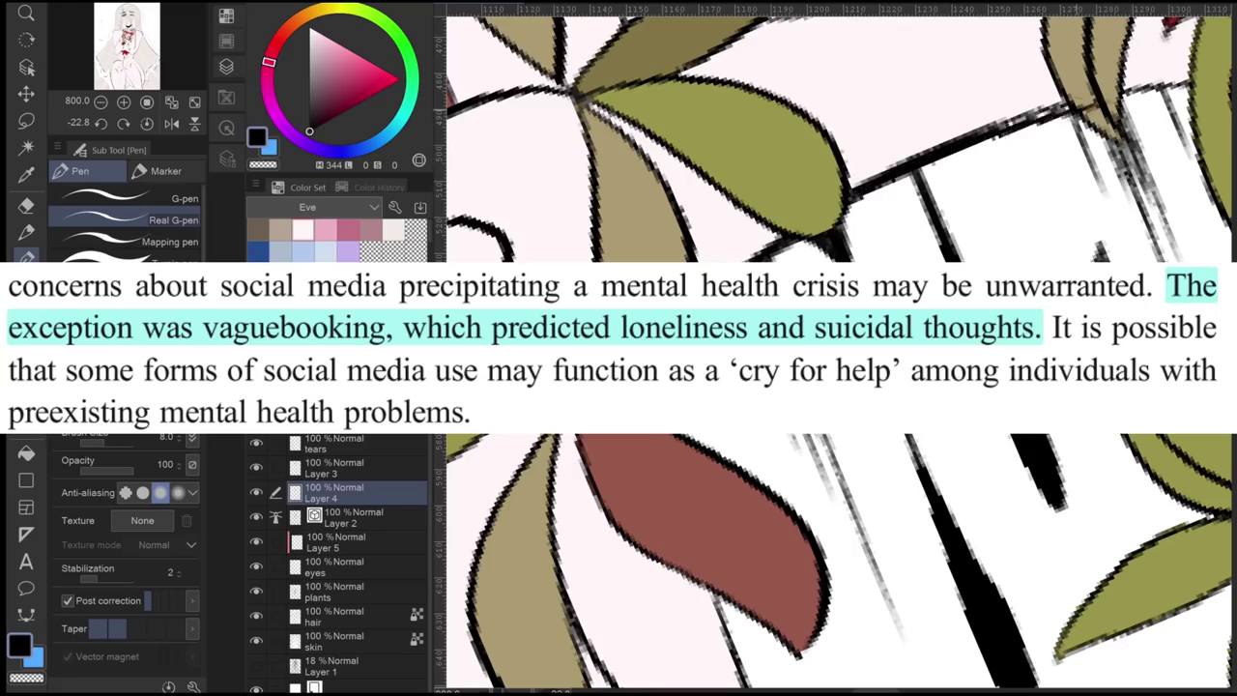
scroll(835, 133, "right", 3)
key("ctrl+0")
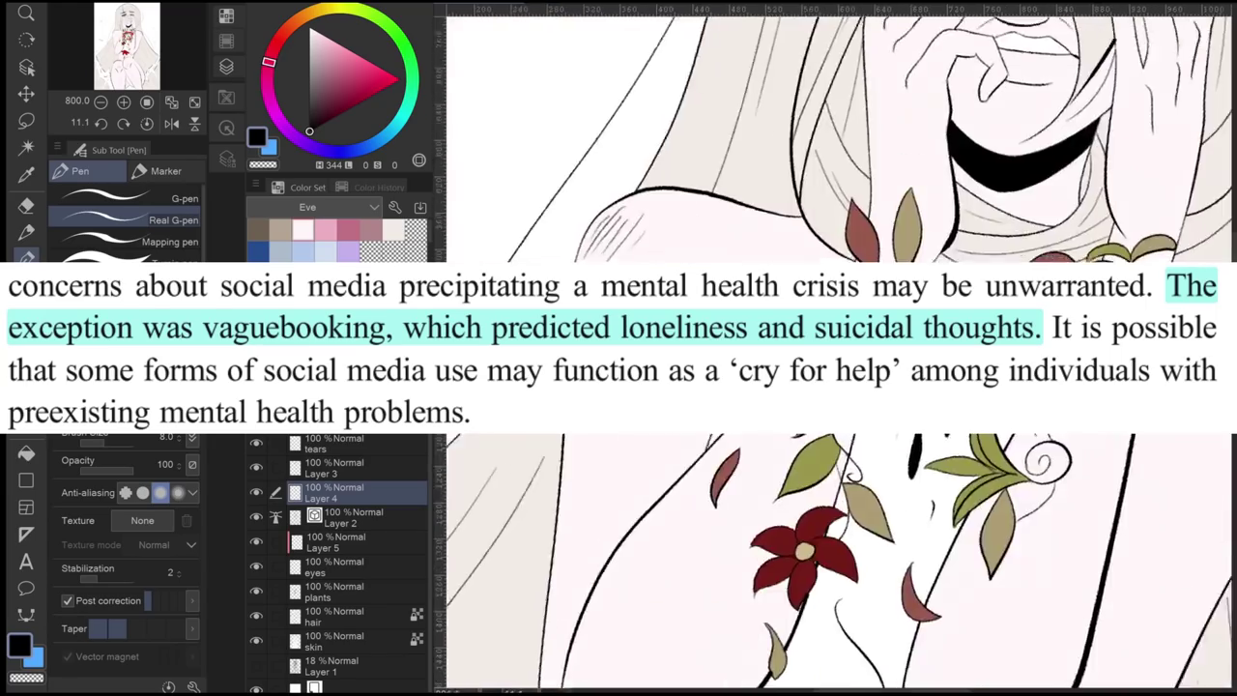
scroll(1027, 182, "up", 3)
scroll(899, 495, "up", 2)
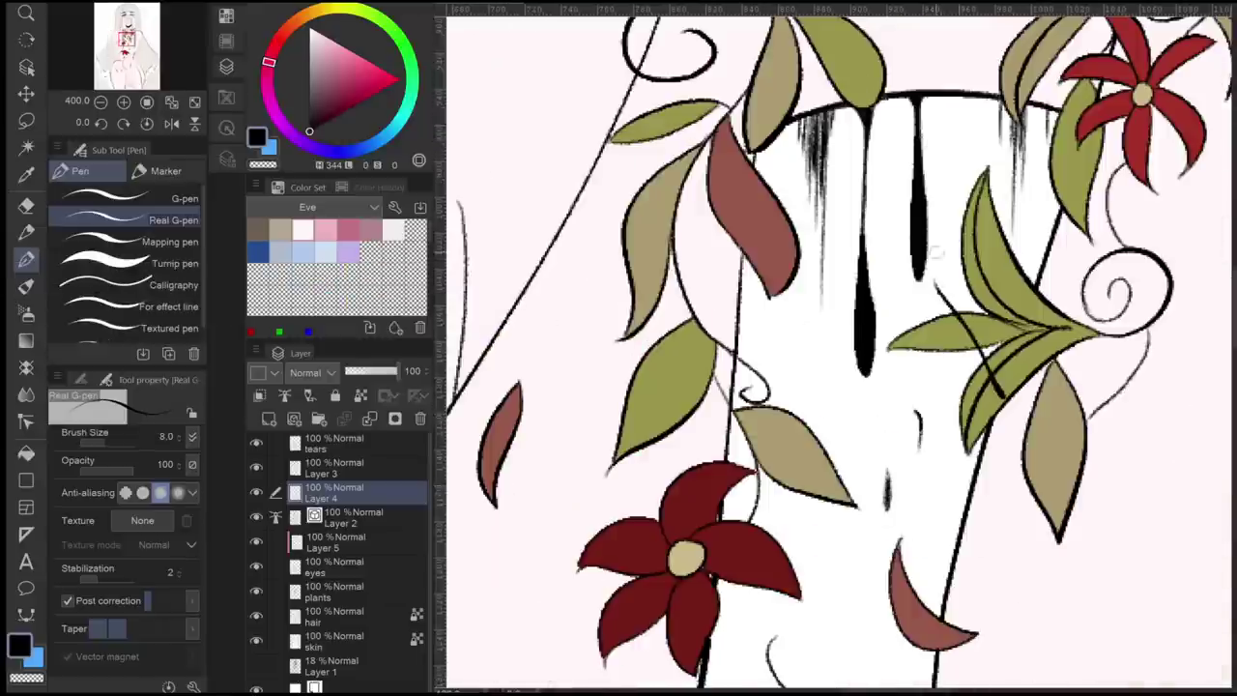
left_click_drag(936, 251, 890, 179)
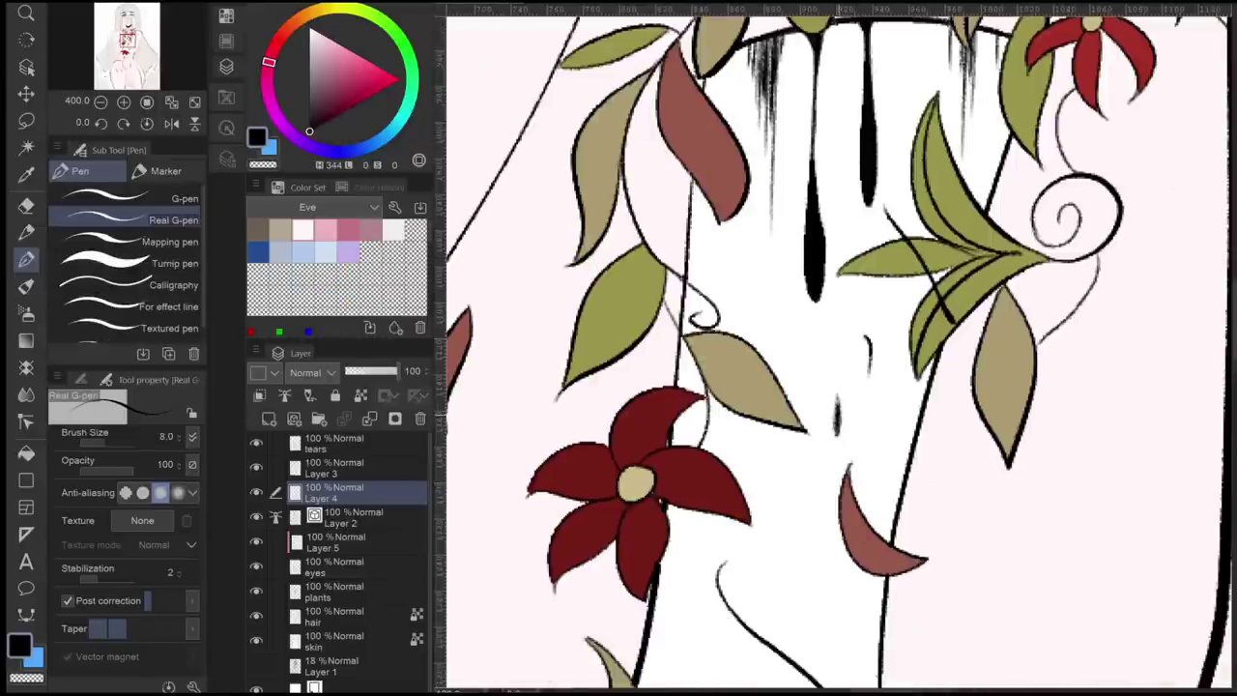
key("ctrl+0")
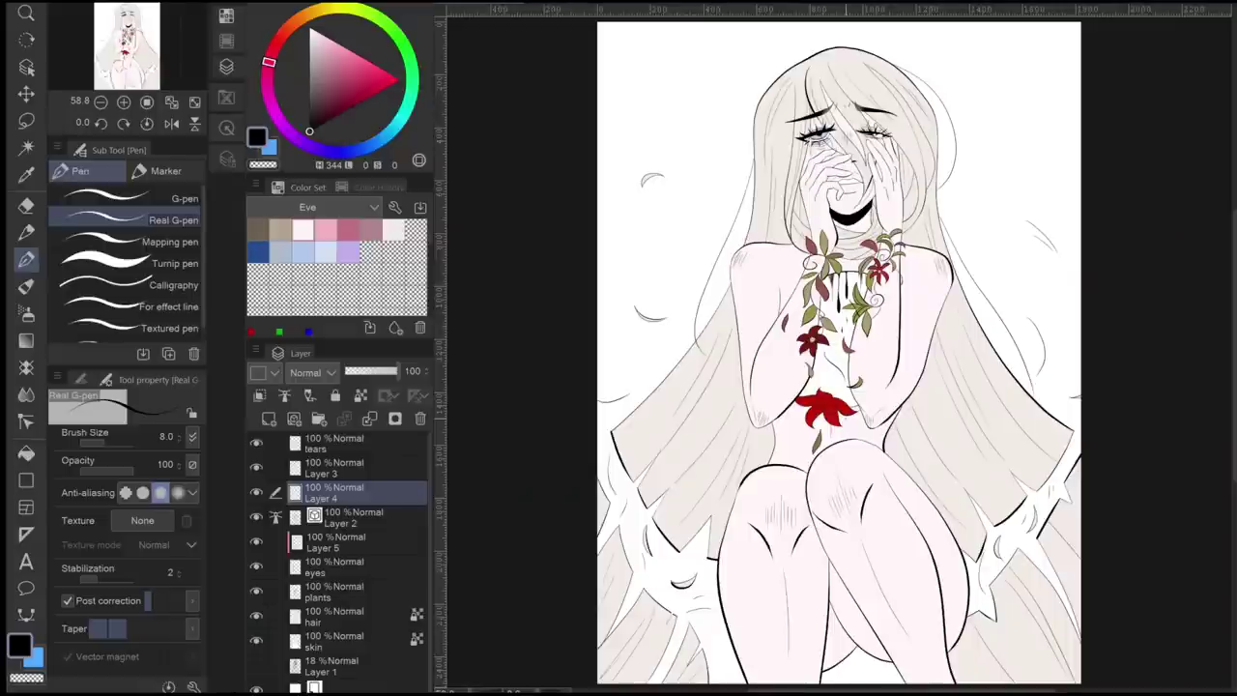
- On a new layer clipped to the skin layer, brush soft pink blush (H 343, L 81, S 62) across the cheeks and nose at size 120
left_click(333, 641)
key("ctrl+shift+n")
left_click(324, 229)
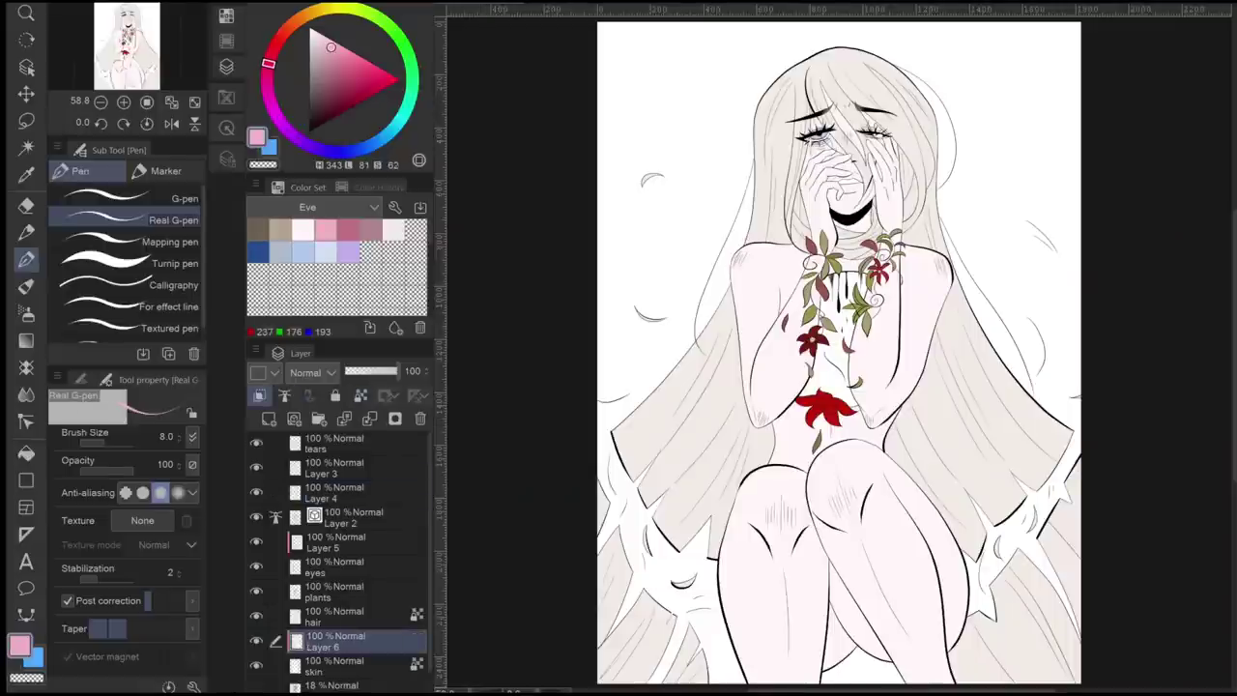
key("b")
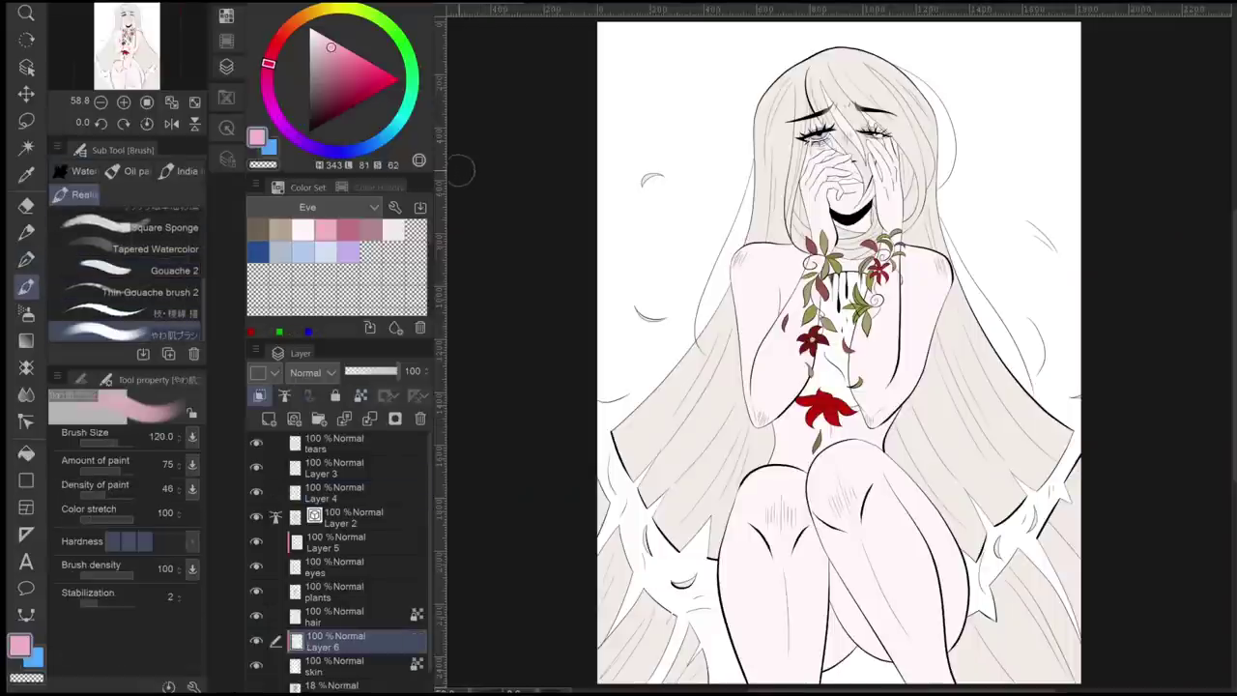
scroll(841, 387, "up", 2)
scroll(883, 248, "up", 5)
left_click_drag(696, 290, 768, 324)
left_click_drag(774, 241, 826, 290)
mouse_move(827, 247)
left_mouse_down()
mouse_move(875, 300)
mouse_move(914, 319)
left_mouse_up()
key("ctrl+z")
left_click_drag(846, 251, 909, 329)
- Deepen the blush across the cheeks and nose with a slightly darker pink, then restore the lighter pink as drawing colour
left_click(337, 68)
left_click_drag(696, 261, 769, 334)
mouse_move(783, 218)
left_mouse_down()
mouse_move(836, 285)
mouse_move(909, 309)
left_mouse_up()
left_click_drag(856, 242, 923, 290)
left_click(331, 47)
key("ctrl+0")
- Auto-select the areas of both hands covering the face from the line art on Layer 2
scroll(735, 290, "up", 5)
key("e")
left_click(353, 518)
key("w")
left_click(667, 614)
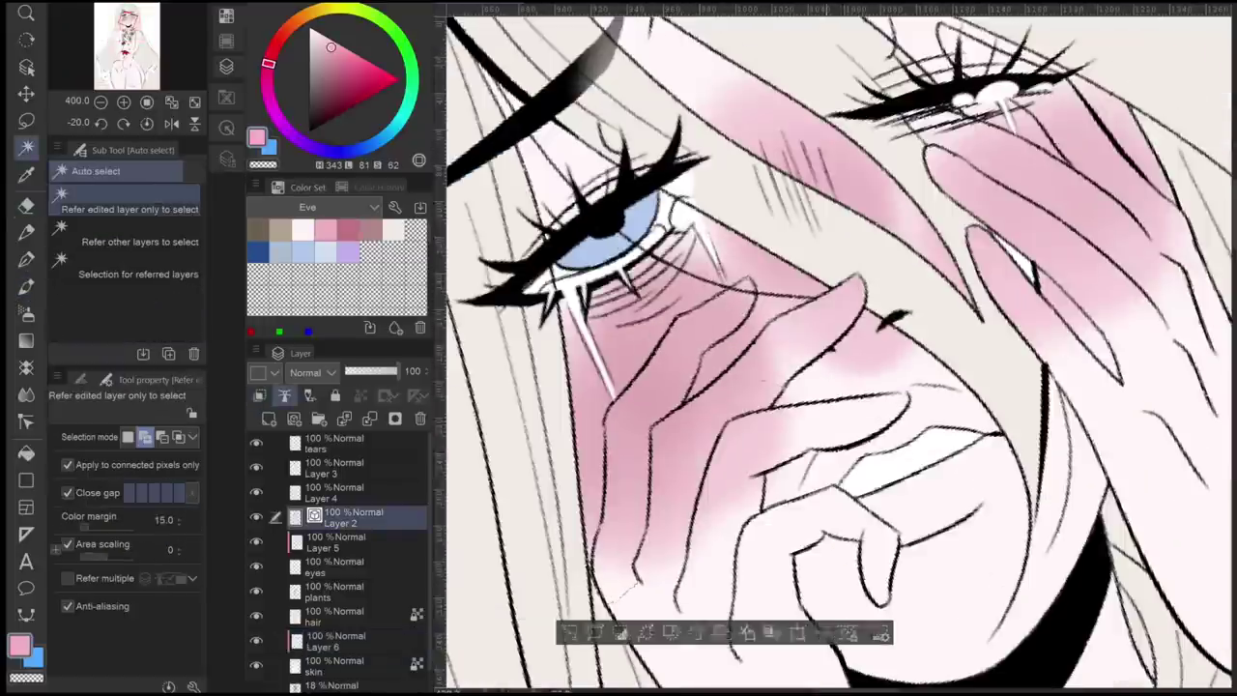
scroll(841, 348, "down", 2)
scroll(841, 348, "up", 3)
scroll(841, 348, "up", 2)
scroll(841, 348, "down", 3)
- Remove the pink blush from the selected hands on the blush layer, clear the selection and switch to the Soft eraser
left_click(335, 641)
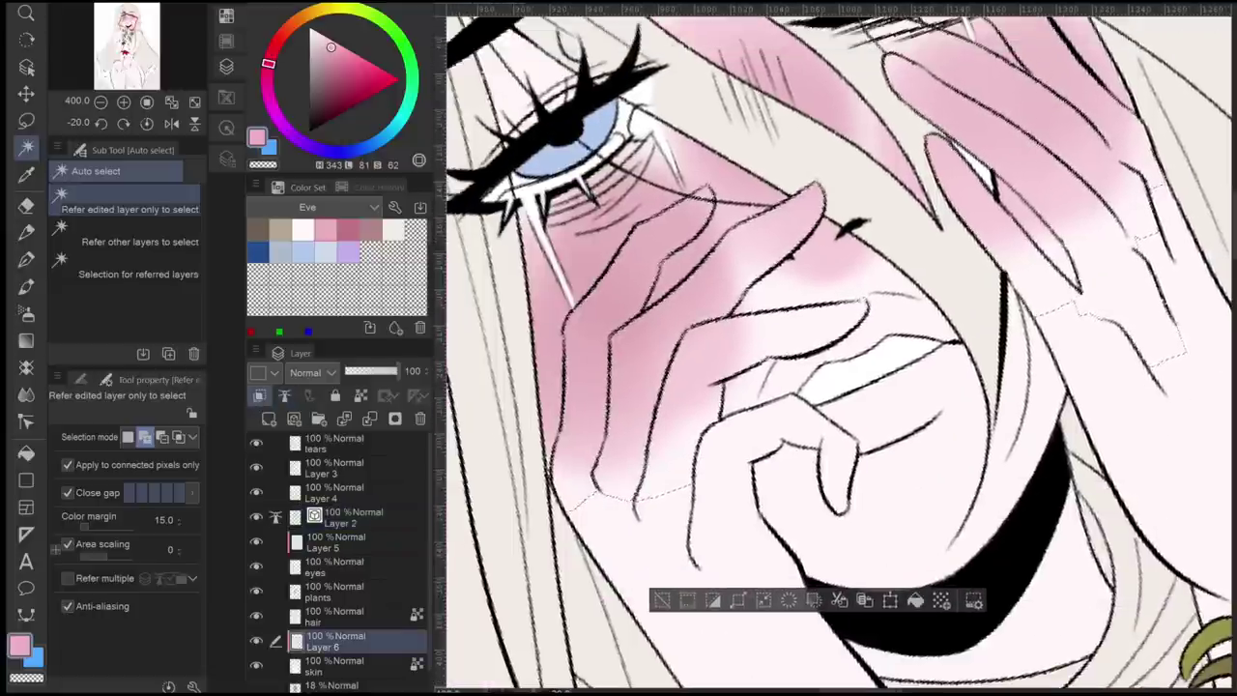
scroll(841, 348, "down", 5)
scroll(841, 348, "up", 1)
scroll(840, 348, "up", 1)
key("e")
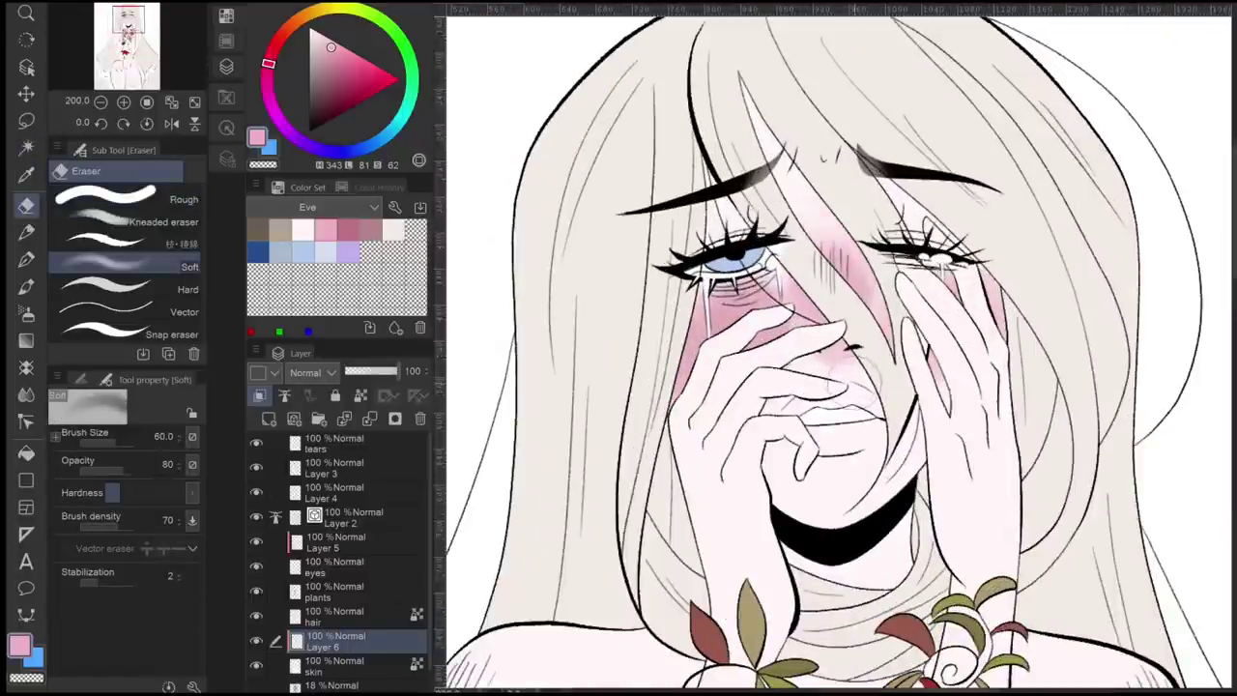
- Smooth the pink blush on the cheeks with the Blend tool, reducing its size from 120 to 70, then select the Soft eraser
key("j")
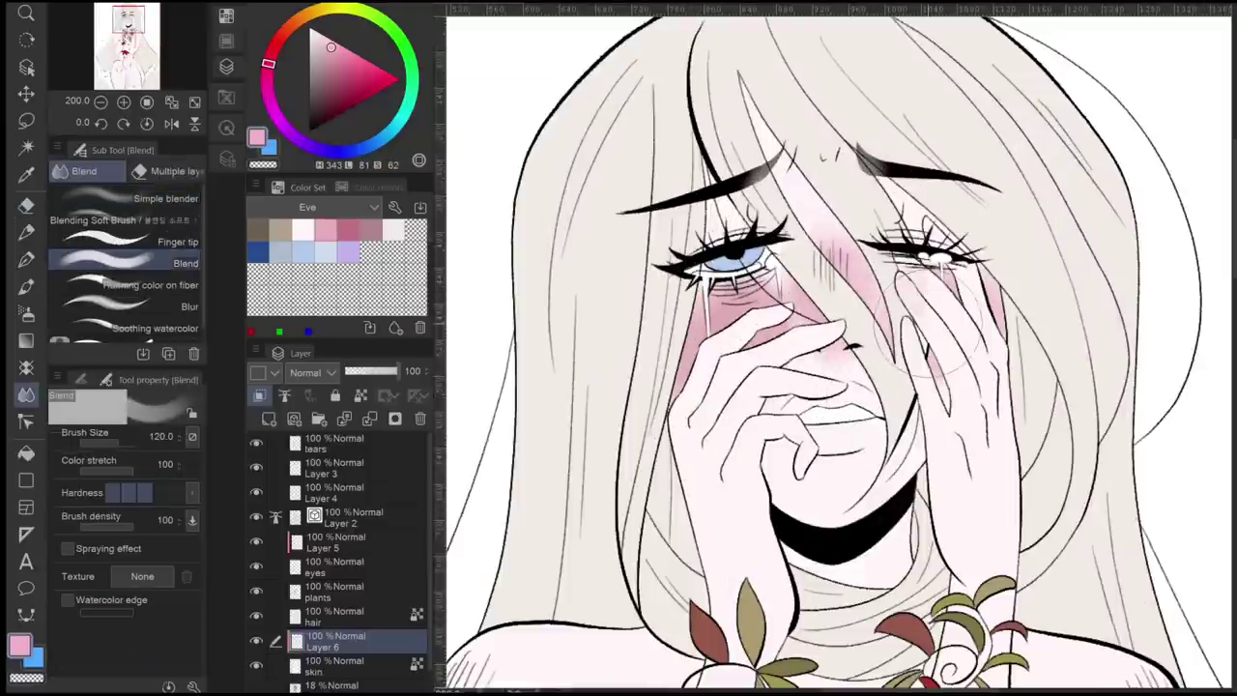
left_click_drag(802, 324, 746, 280)
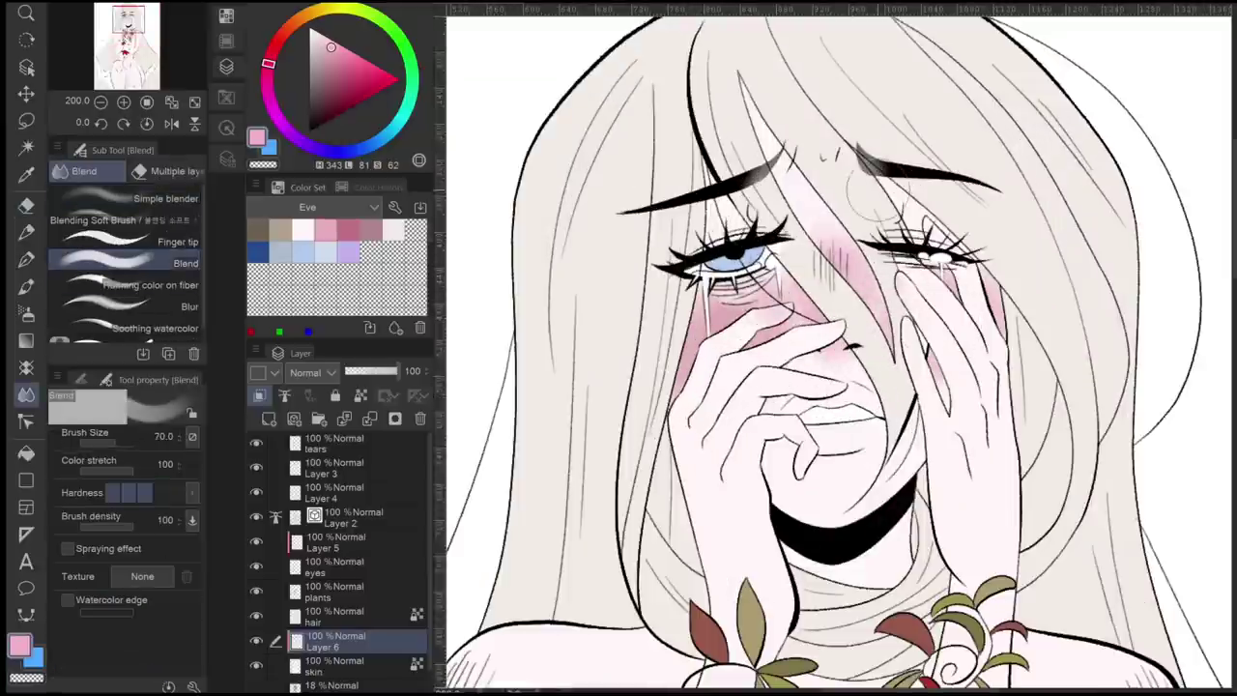
key("e")
scroll(952, 396, "down", 3)
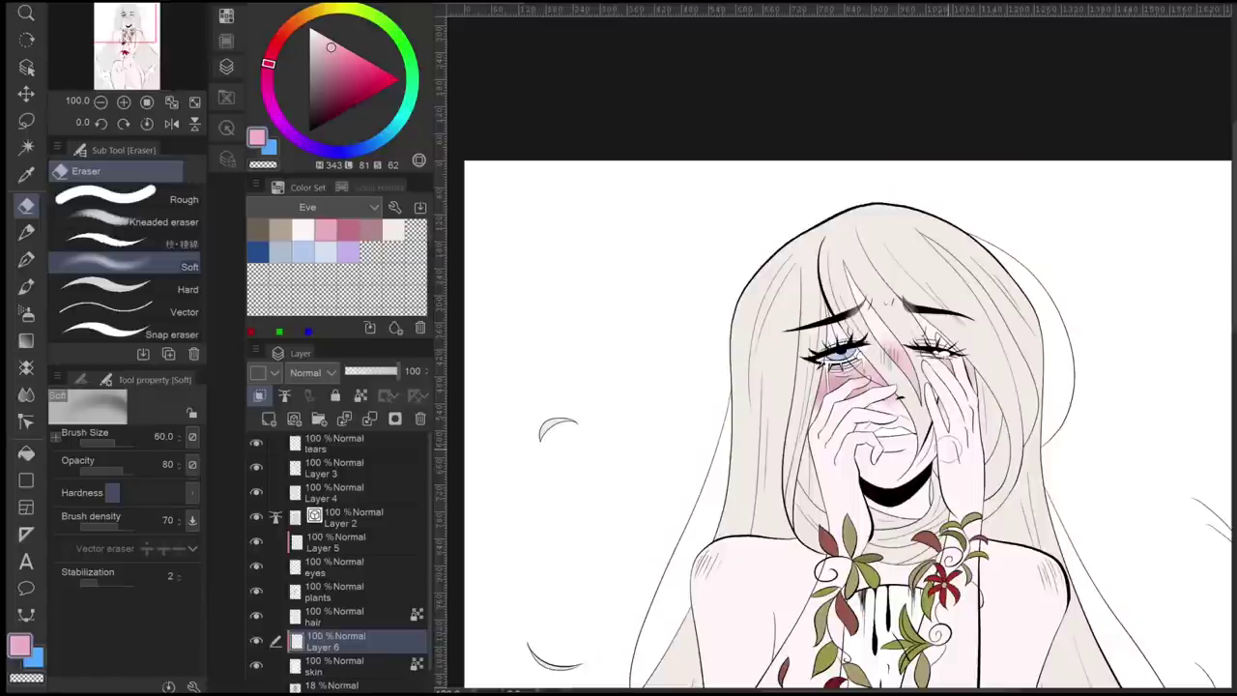
scroll(951, 449, "up", 3)
- Shade the lips around the teeth with the Soft airbrush at size 40 in darker pink (H 347, L 60, S 38)
key("b")
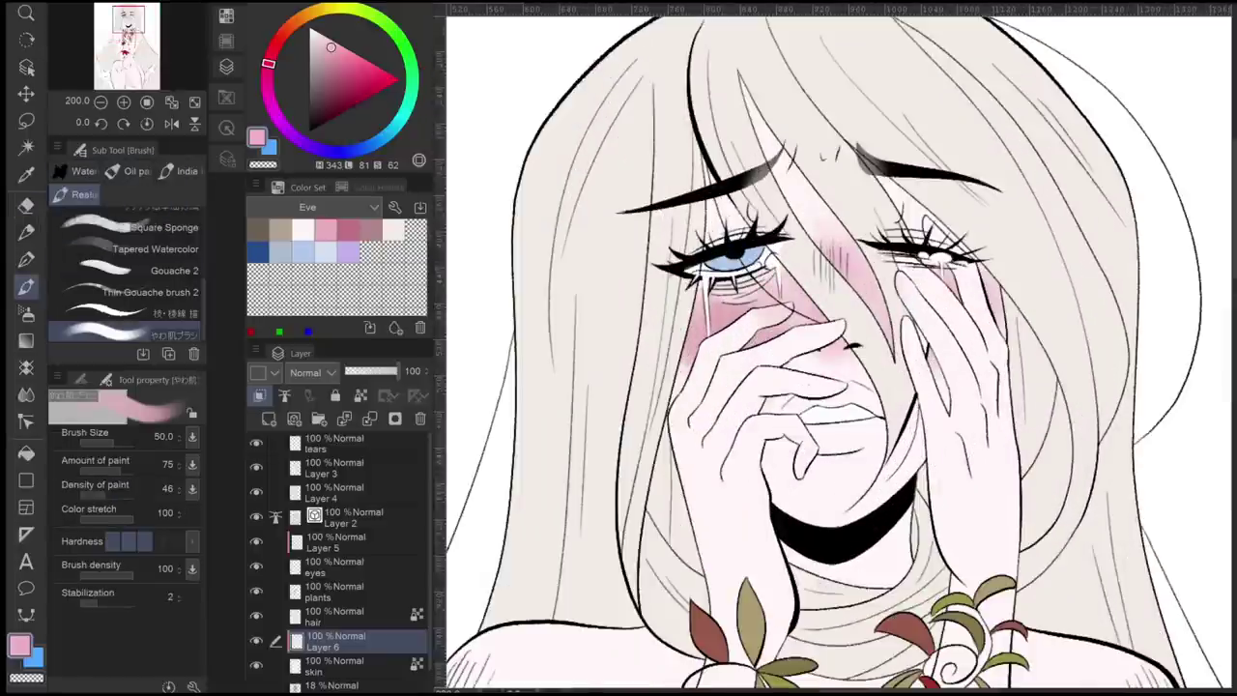
scroll(848, 677, "up", 3)
key("b")
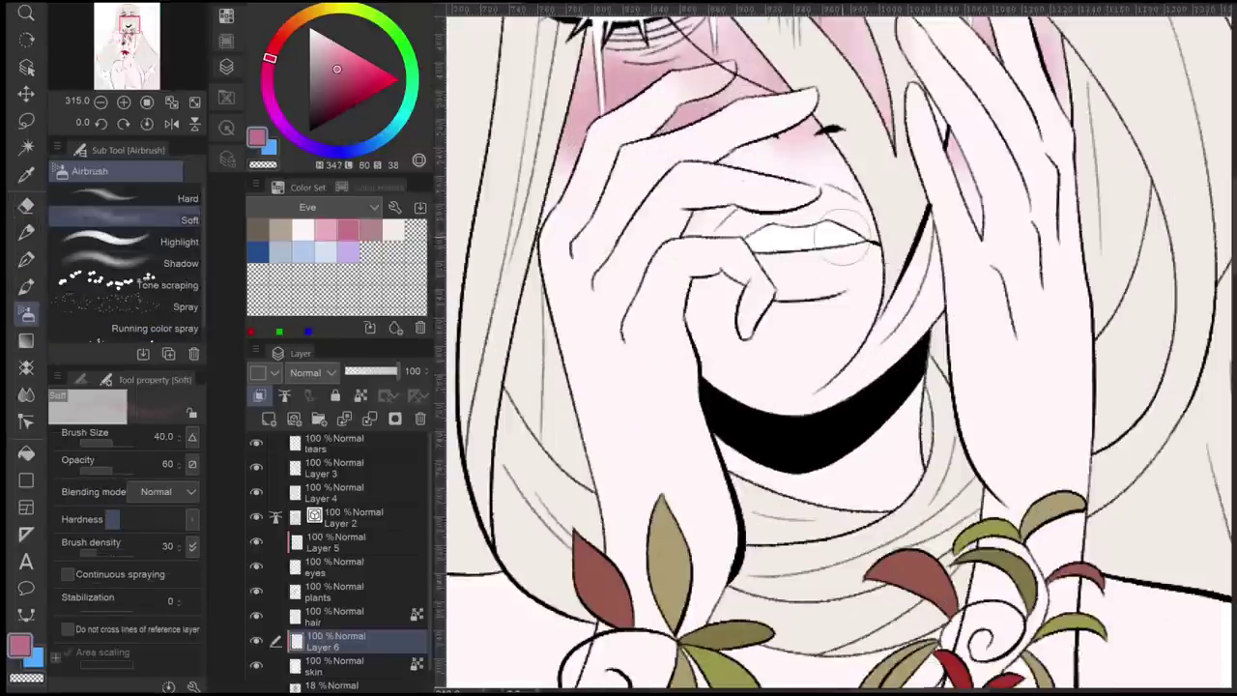
mouse_move(773, 208)
left_mouse_down()
mouse_move(841, 285)
mouse_move(870, 271)
mouse_move(725, 285)
left_mouse_up()
scroll(802, 251, "down", 4)
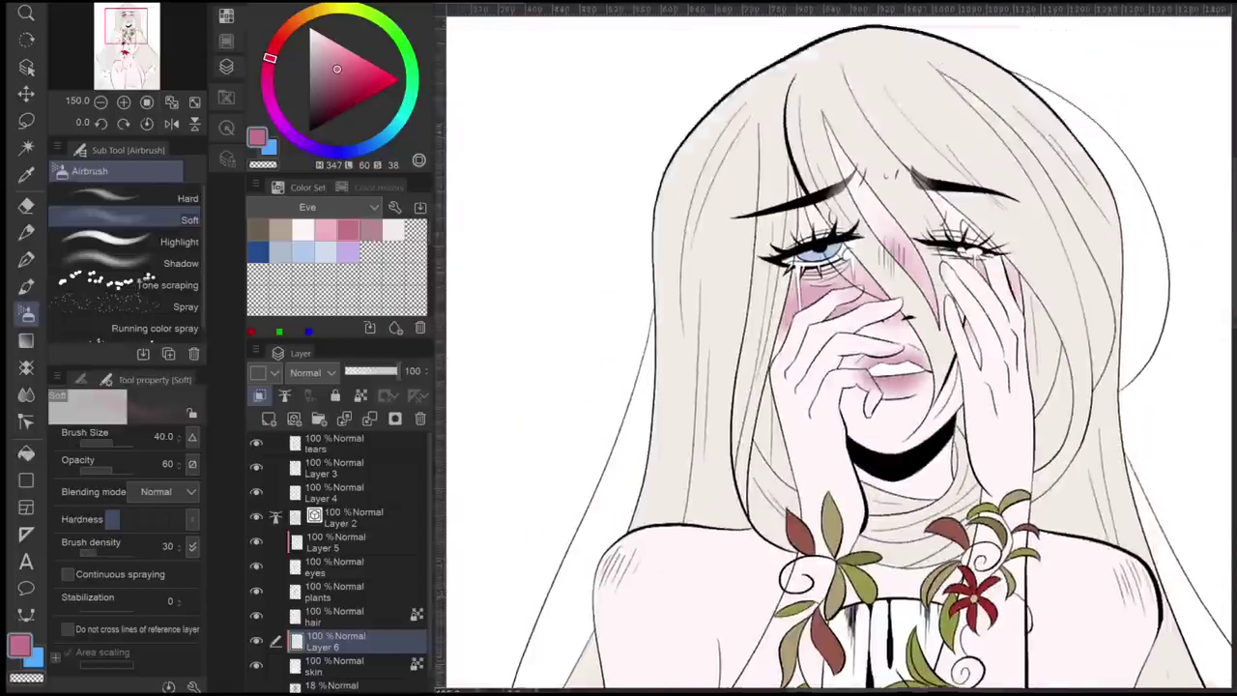
scroll(928, 372, "up", 4)
left_click_drag(947, 368, 904, 386)
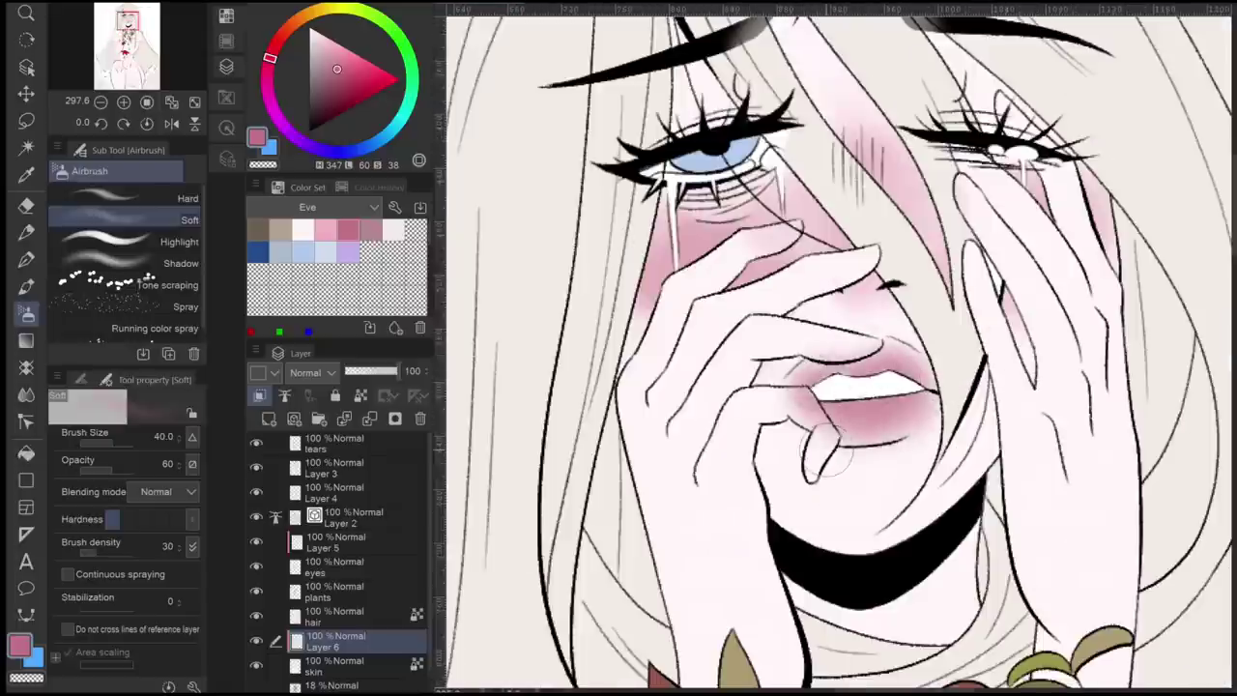
scroll(820, 459, "down", 3)
scroll(820, 459, "up", 2)
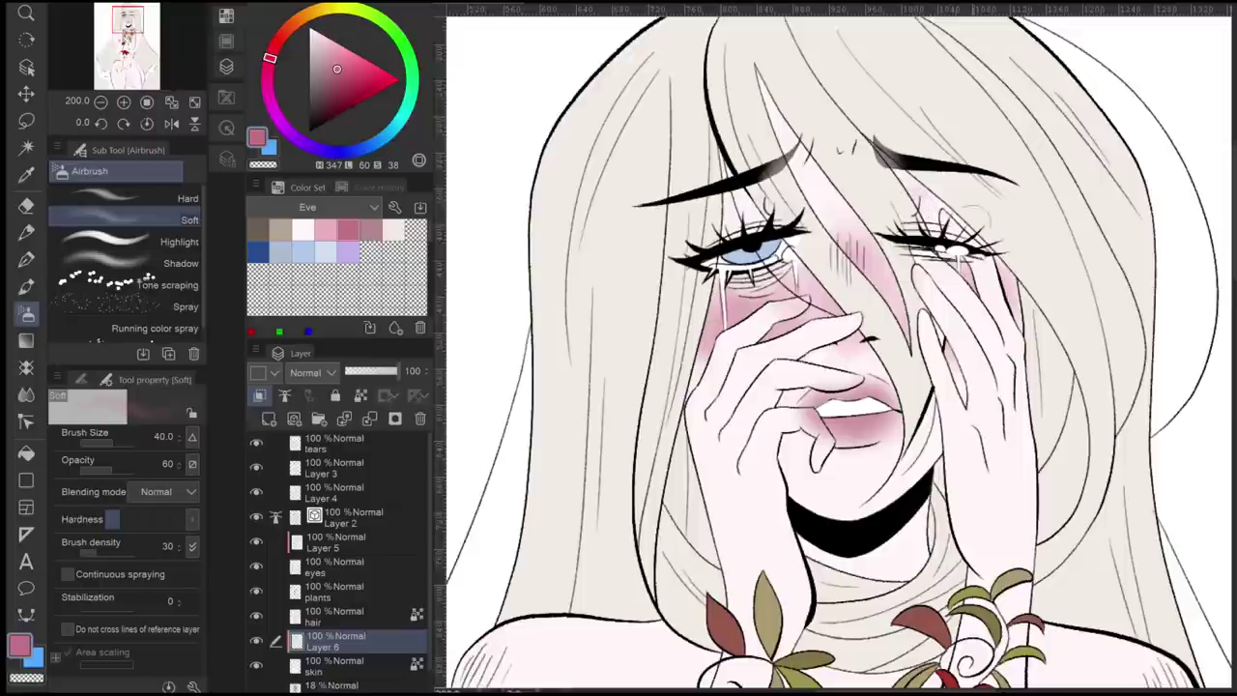
- Erase the lip colour that spills onto the fingers near the mouth, using the Rough eraser at size 40
scroll(783, 413, "up", 2)
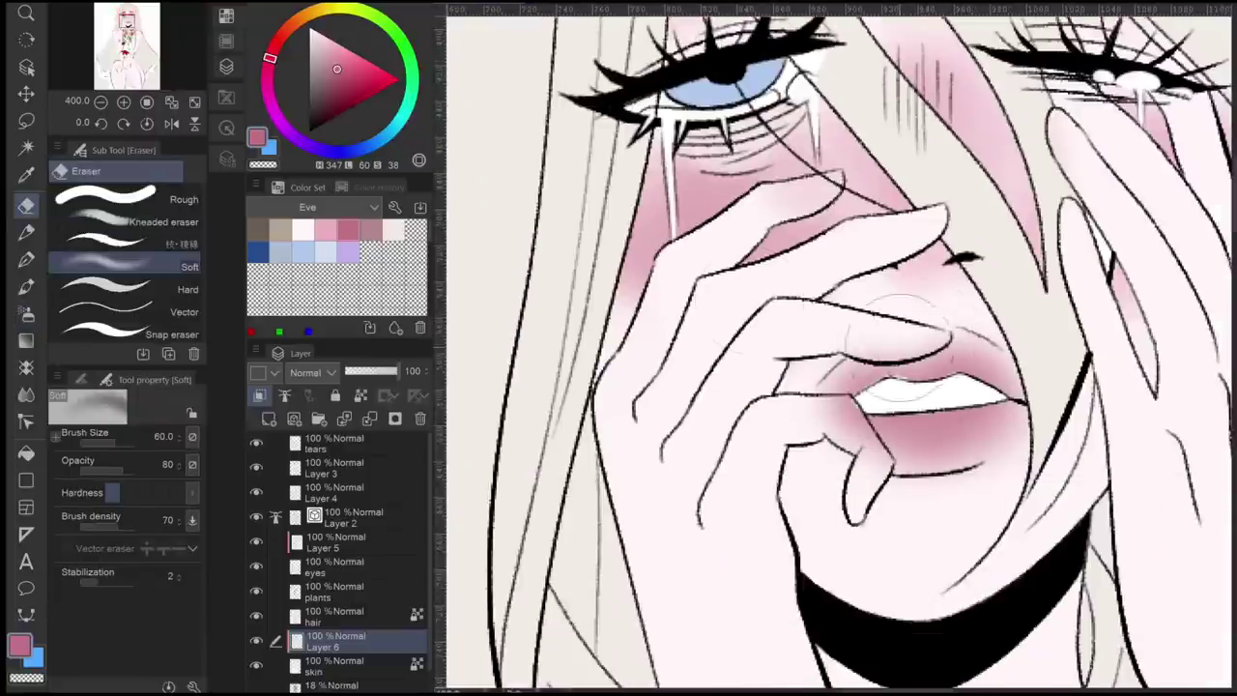
key("e")
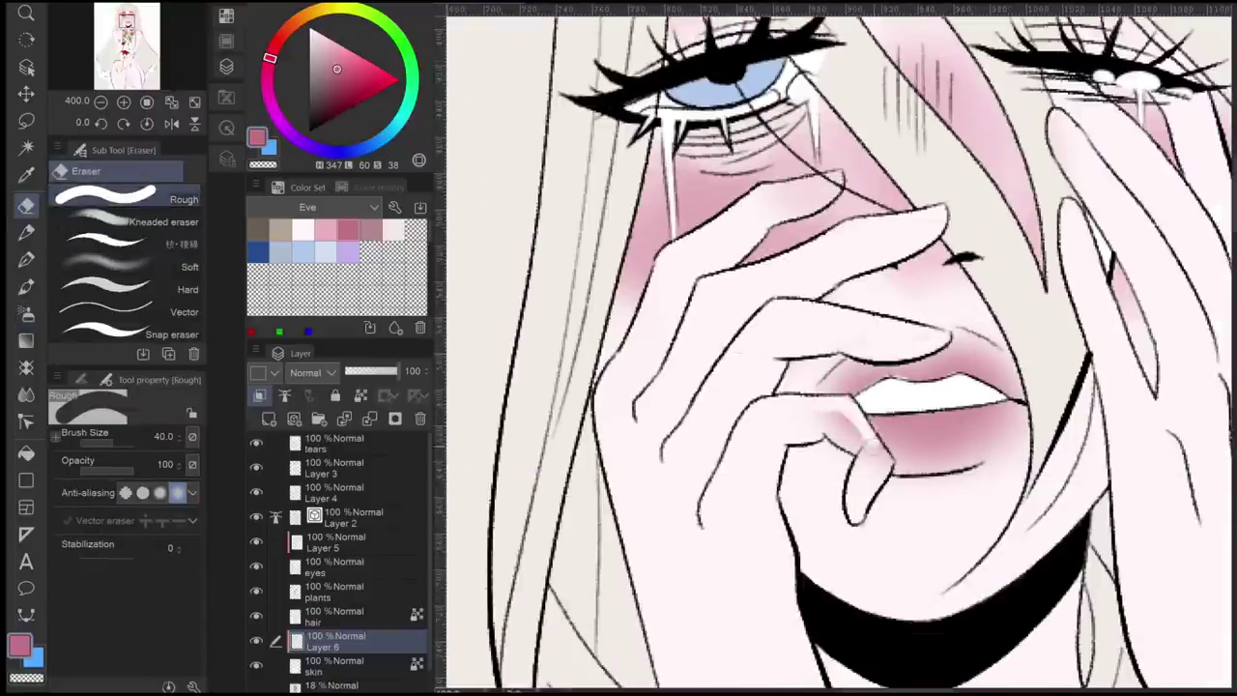
left_click_drag(877, 447, 881, 464)
scroll(918, 449, "down", 3)
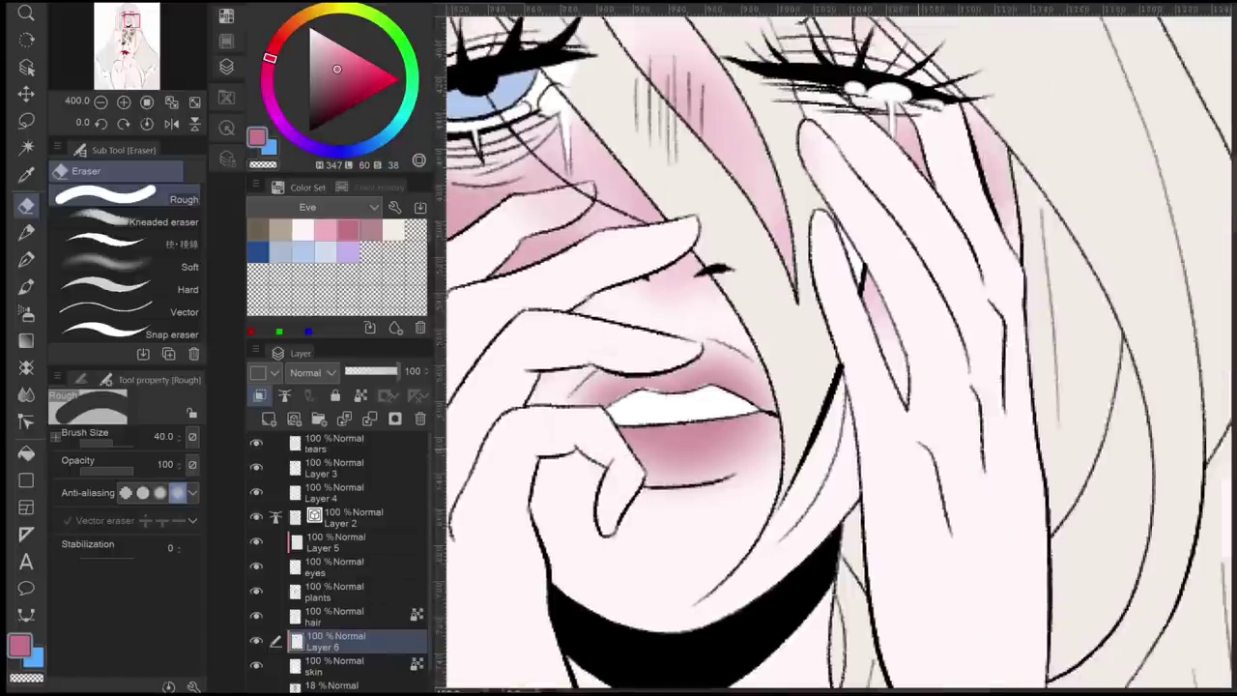
scroll(918, 449, "up", 2)
- Brush light pink (H 343, L 81, S 62) onto the knuckles and fingers of both hands at size 25
key("b")
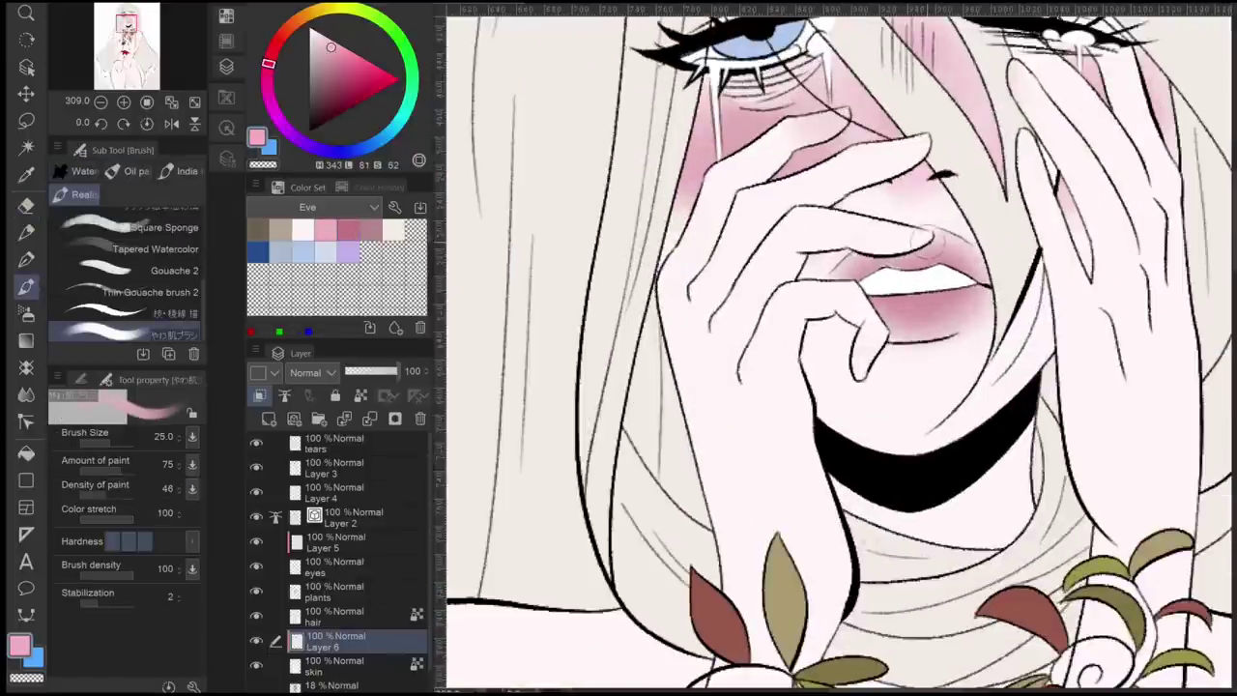
key("bracketright")
key("bracketright")
left_click_drag(677, 290, 792, 484)
scroll(793, 484, "down", 3)
left_click_drag(986, 416, 996, 386)
left_click_drag(1015, 353, 1025, 403)
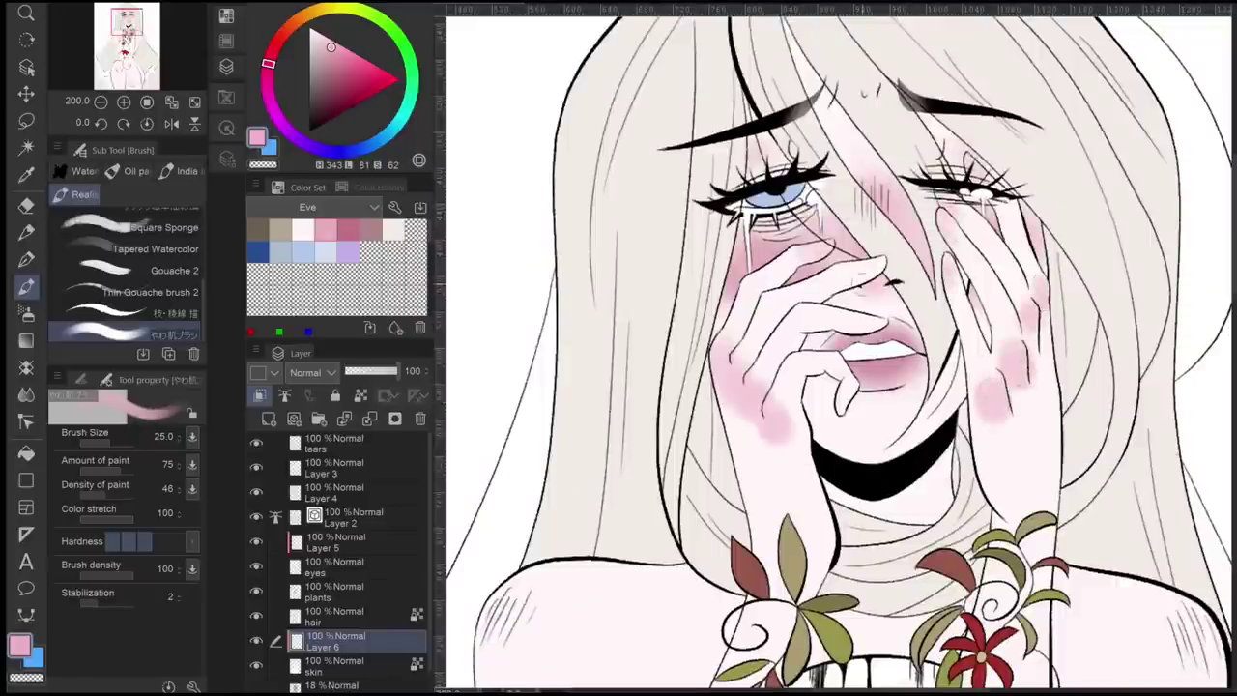
left_click_drag(865, 268, 866, 326)
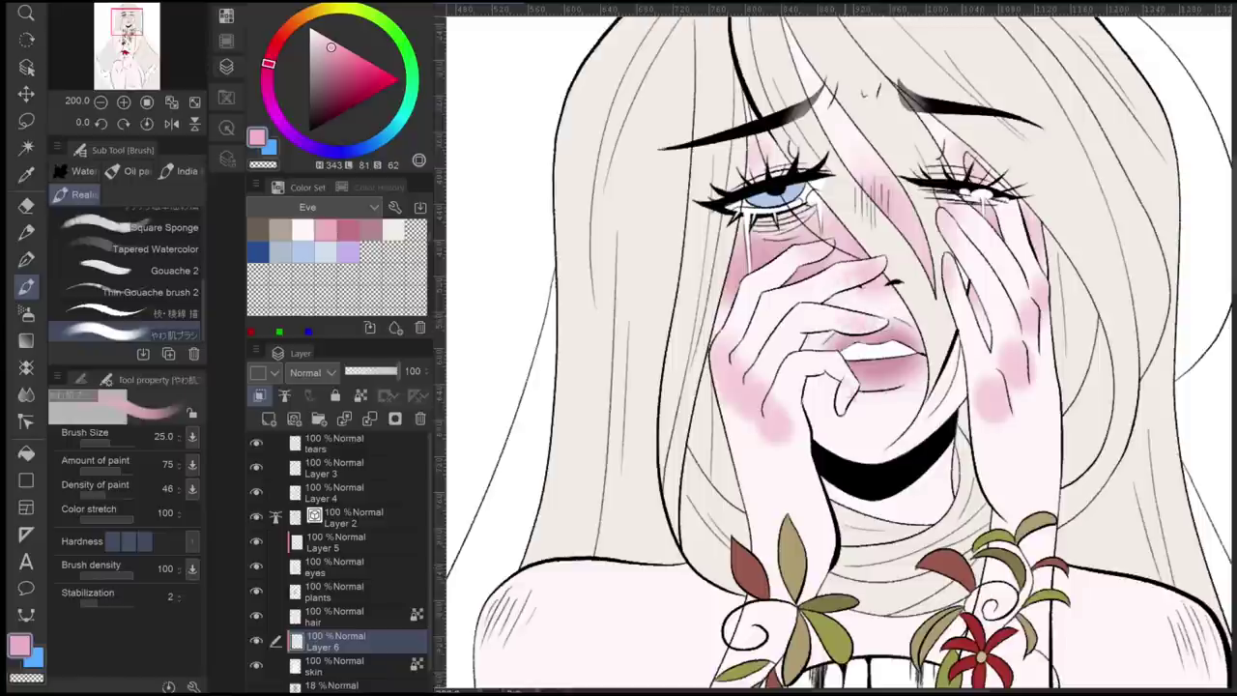
- Trim and soften the pink patches on both hands' knuckles with the Soft eraser at about size 20
key("e")
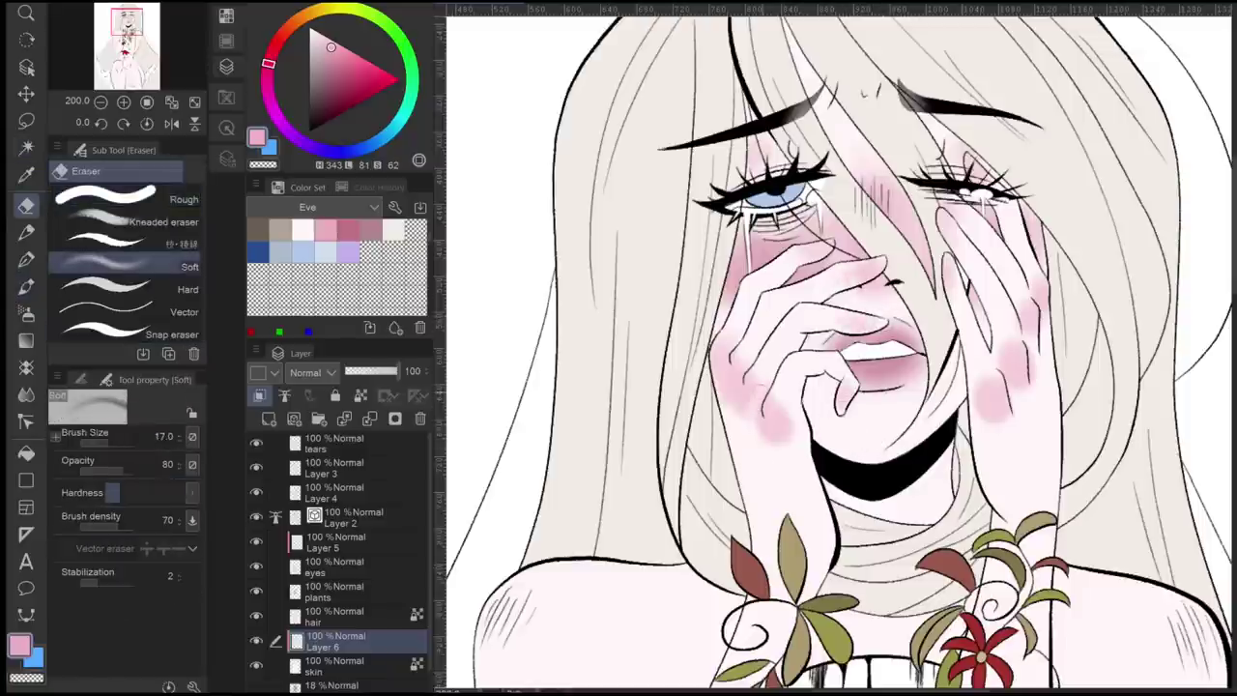
left_click_drag(785, 424, 779, 440)
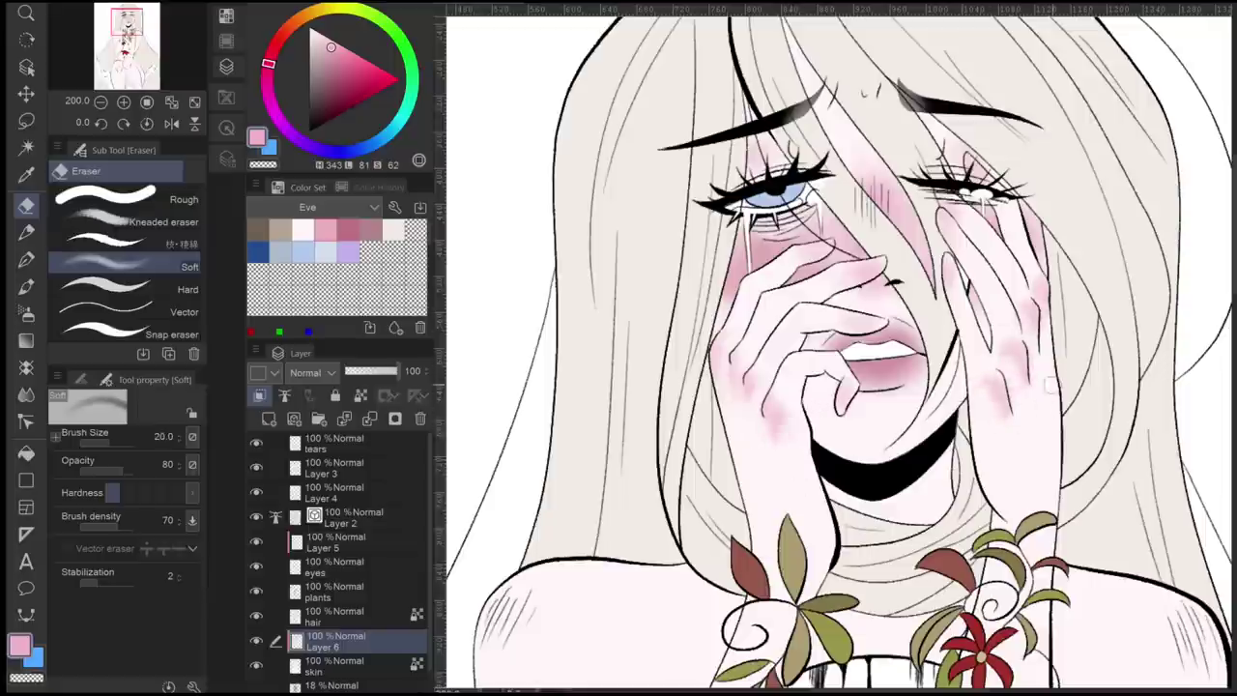
scroll(841, 348, "down", 5)
scroll(841, 348, "up", 5)
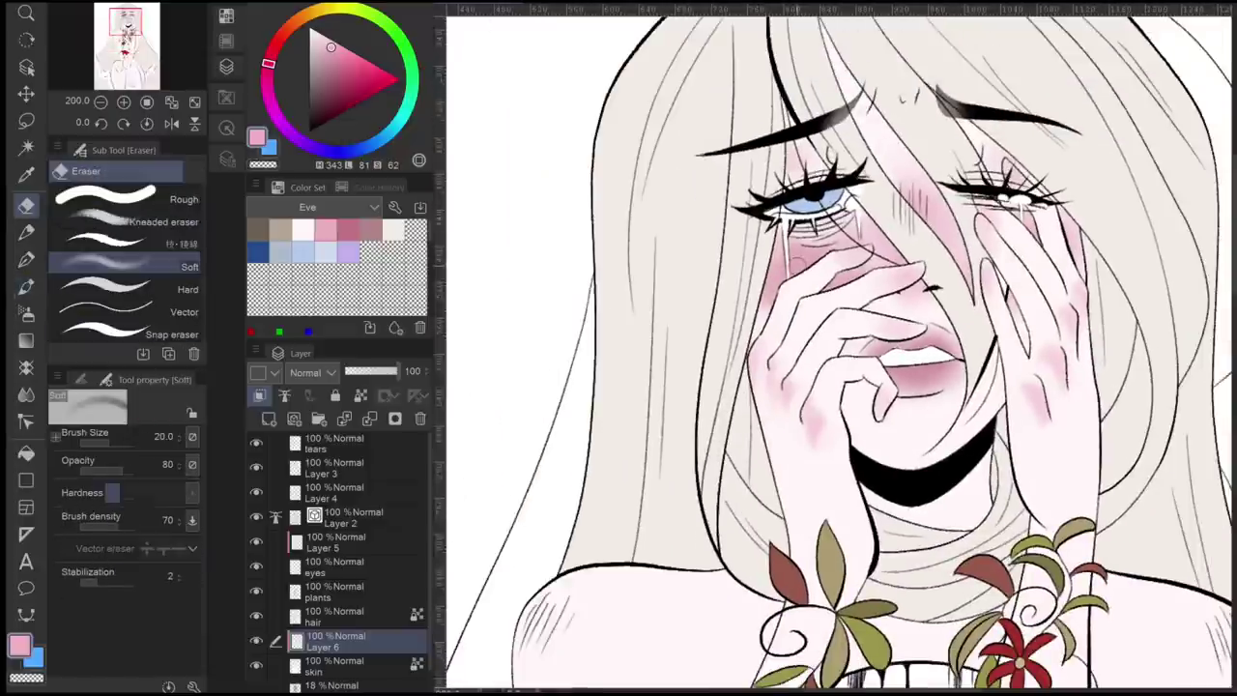
- Brush light pink patches onto both shoulders and both elbows at size 70
scroll(841, 348, "down", 3)
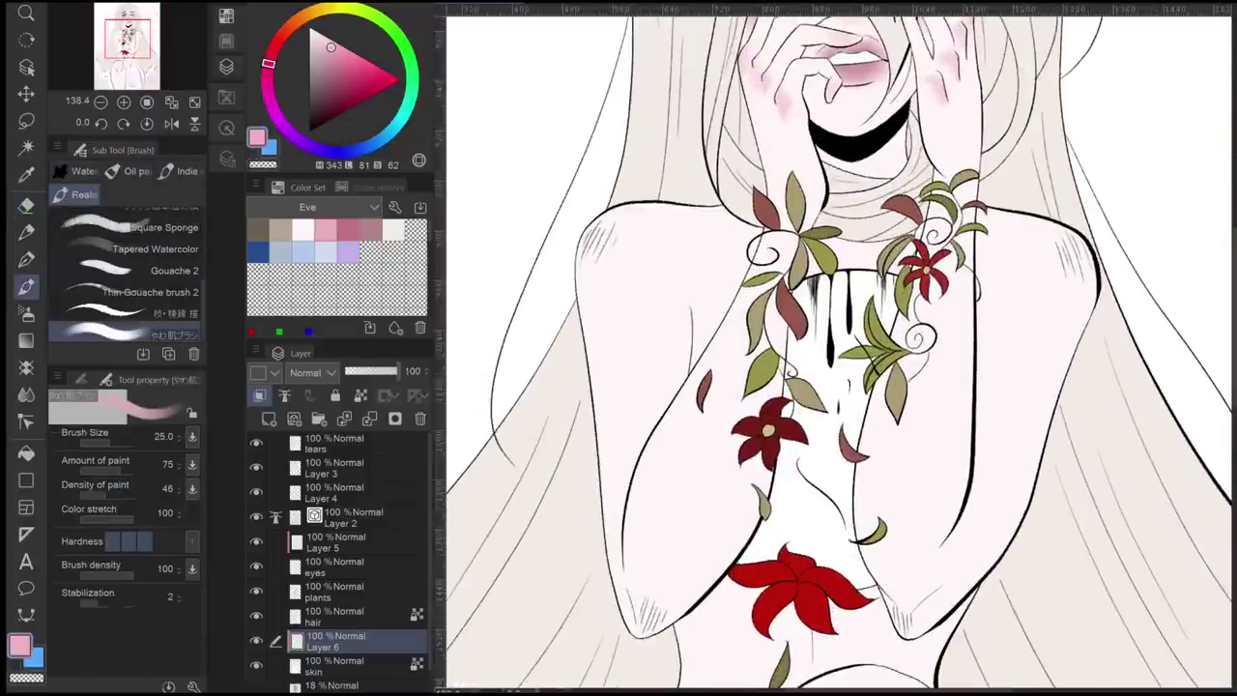
left_click_drag(604, 227, 623, 281)
left_click_drag(1073, 232, 1069, 299)
left_click_drag(850, 435, 875, 325)
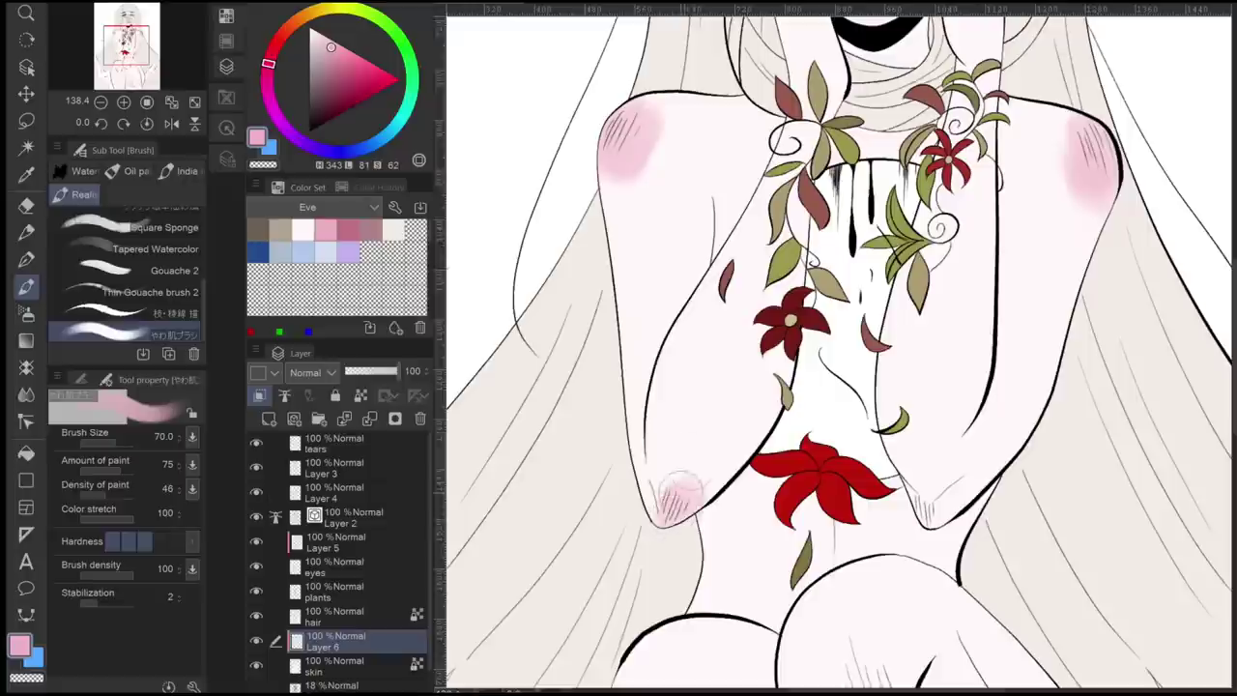
left_click_drag(667, 493, 677, 522)
mouse_move(923, 469)
left_mouse_down()
mouse_move(938, 512)
mouse_move(942, 478)
left_mouse_up()
- Brush light pink patches over the hatching on both knees
left_click_drag(870, 484, 933, 217)
left_click_drag(928, 362, 972, 503)
left_click_drag(869, 387, 928, 512)
left_click_drag(764, 455, 802, 542)
key("ctrl+minus")
key("ctrl+minus")
- Soften the pink patches on both shoulders and elbows with the Blend tool
scroll(849, 619, "up", 3)
key("j")
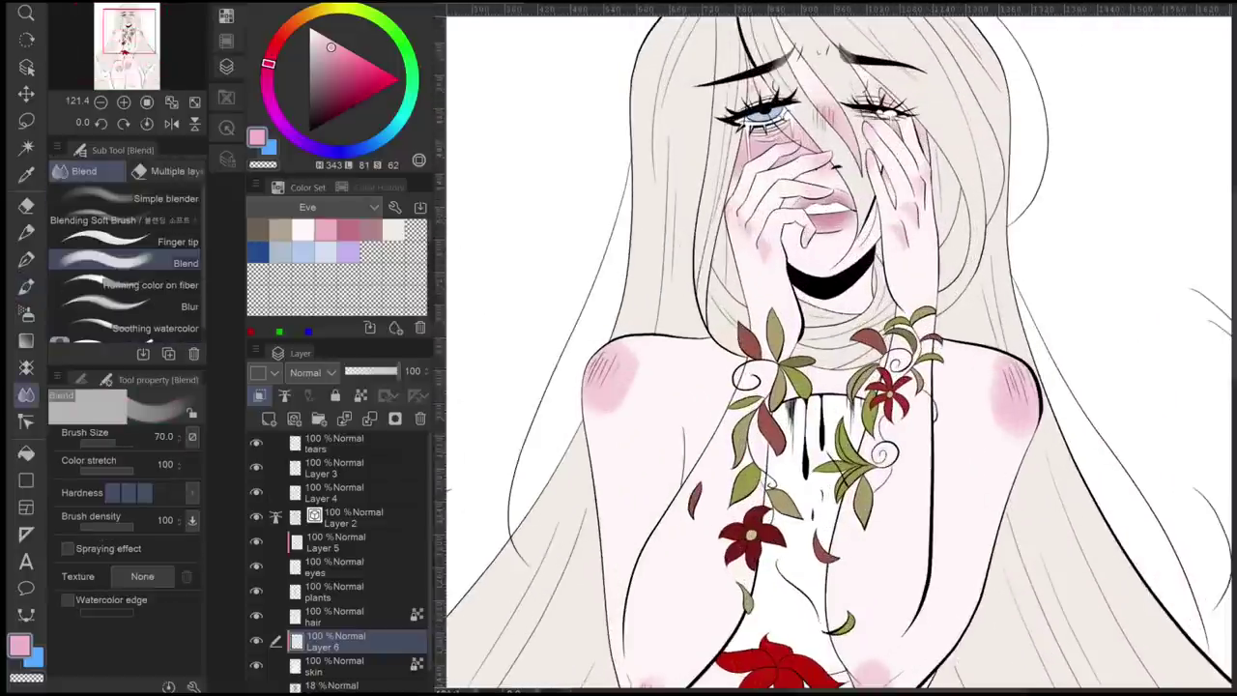
left_click_drag(599, 426, 643, 343)
mouse_move(976, 359)
left_mouse_down()
mouse_move(1000, 425)
mouse_move(995, 464)
left_mouse_up()
left_click_drag(870, 483, 926, 345)
left_click_drag(937, 522, 957, 319)
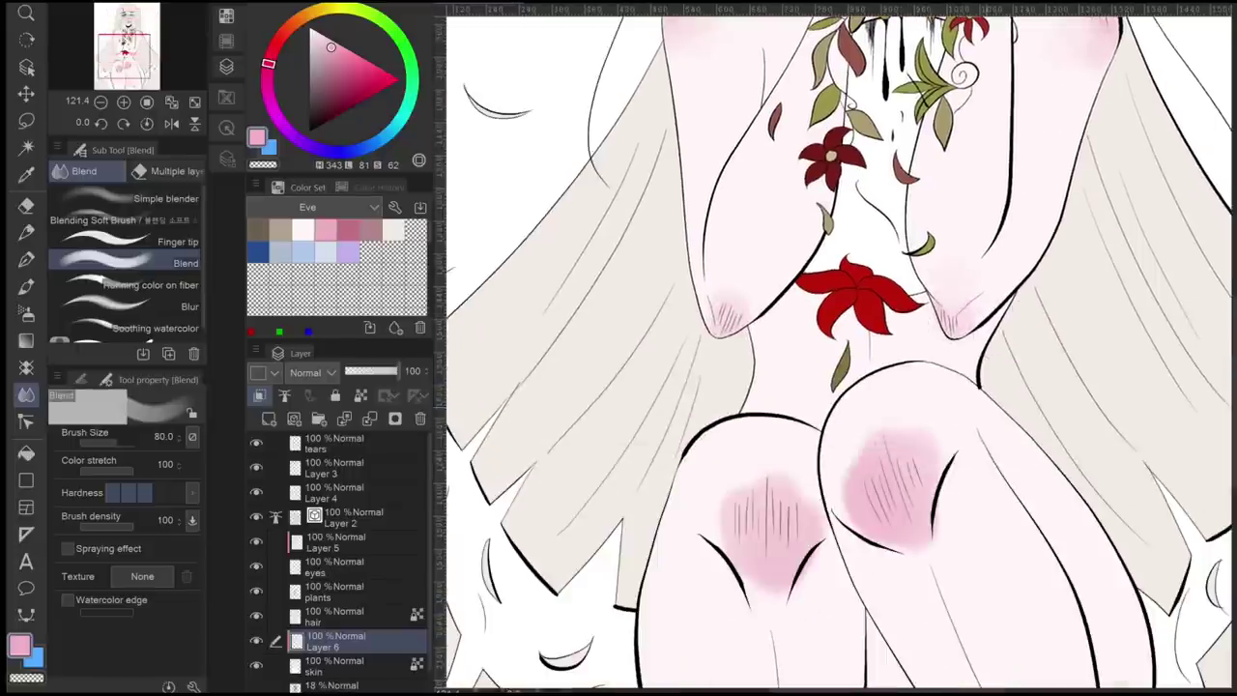
- Blend the edges of the pink patches on both knees into the skin
key("b")
key("j")
mouse_move(870, 454)
left_mouse_down()
mouse_move(889, 483)
mouse_move(870, 435)
mouse_move(899, 464)
mouse_move(889, 512)
left_mouse_up()
left_click_drag(725, 473, 793, 560)
left_click_drag(793, 590, 831, 657)
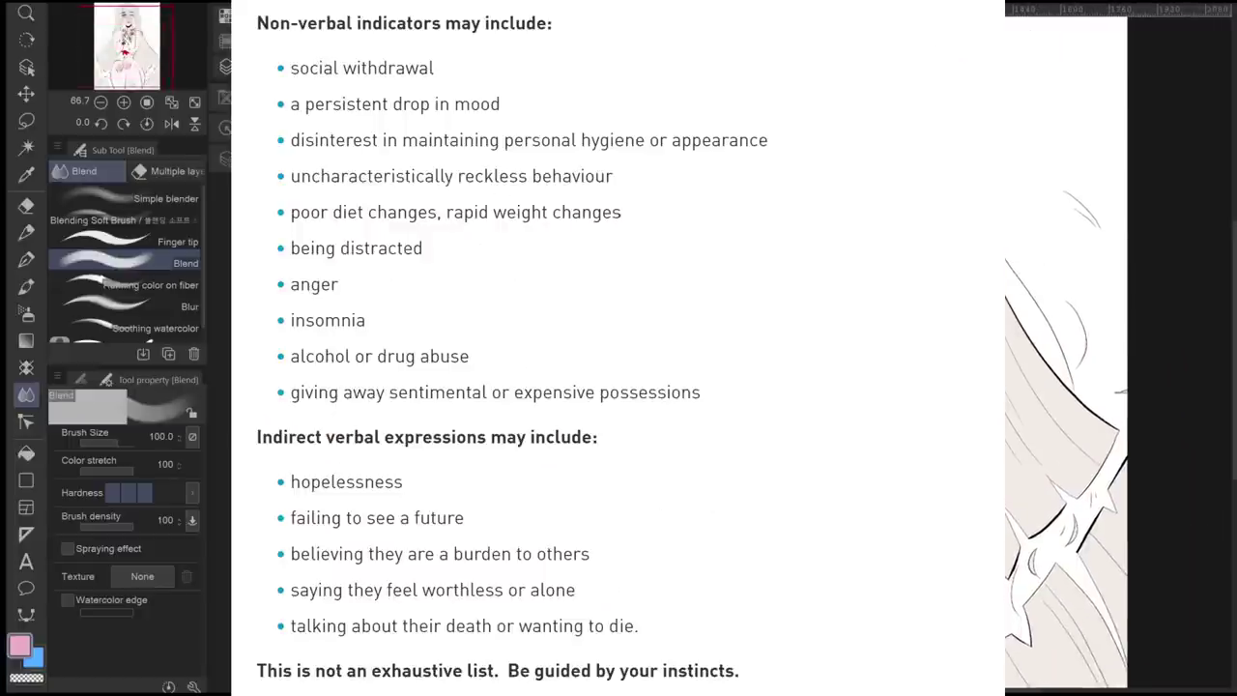
- Deepen the blush on the knuckles, elbows and knees with darker pink (H 347, L 60, S 38), then add a clipped layer above it
scroll(1119, 348, "up", 3)
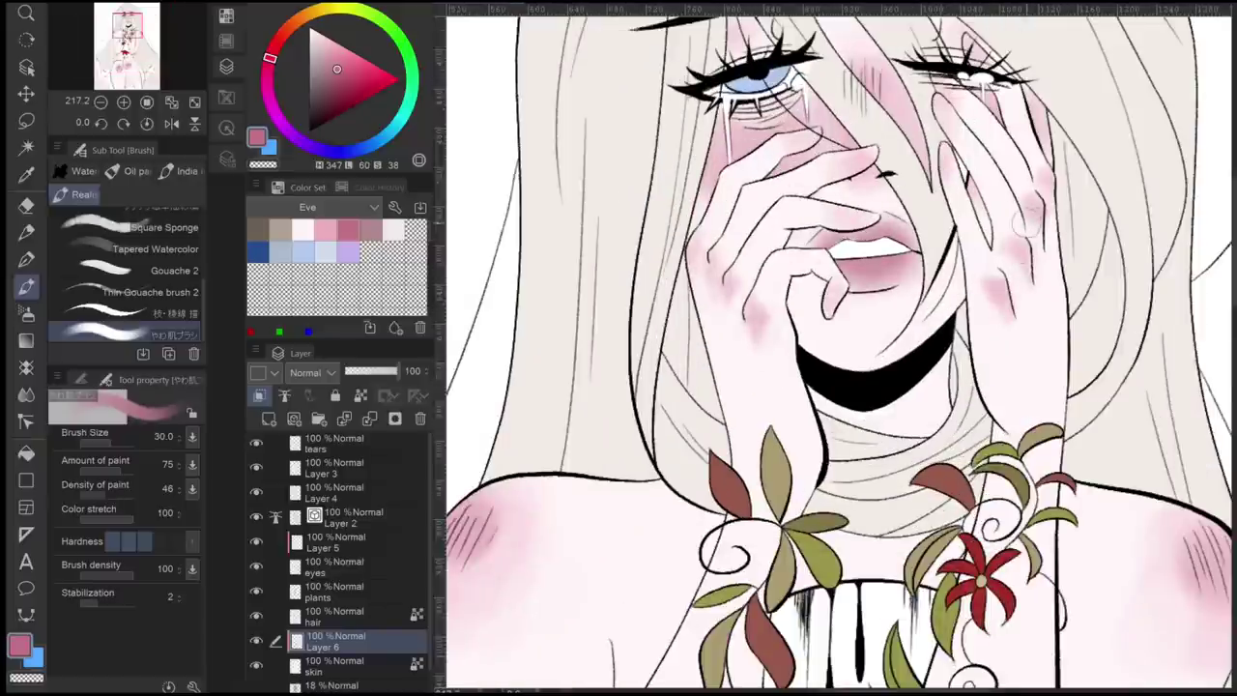
scroll(839, 348, "up", 4)
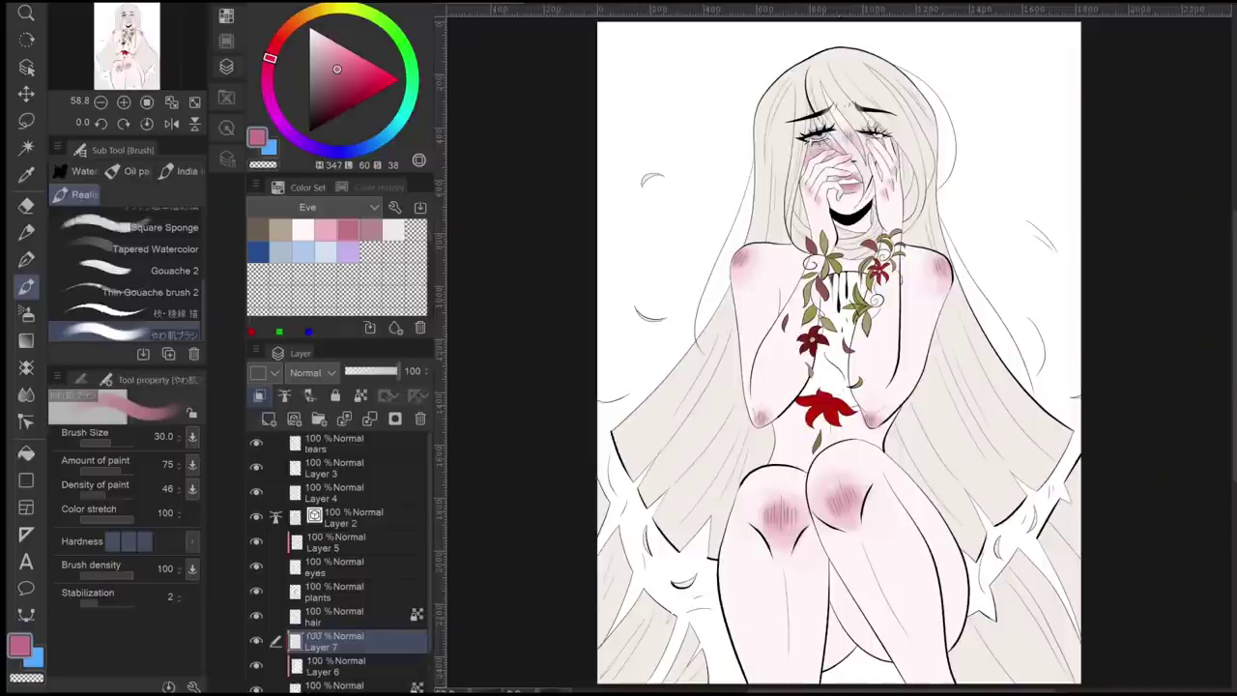
- On Layer 7, brush muted purple shadows (H 254, L 60, S 38) under both eyes at size 30
scroll(835, 105, "up", 10)
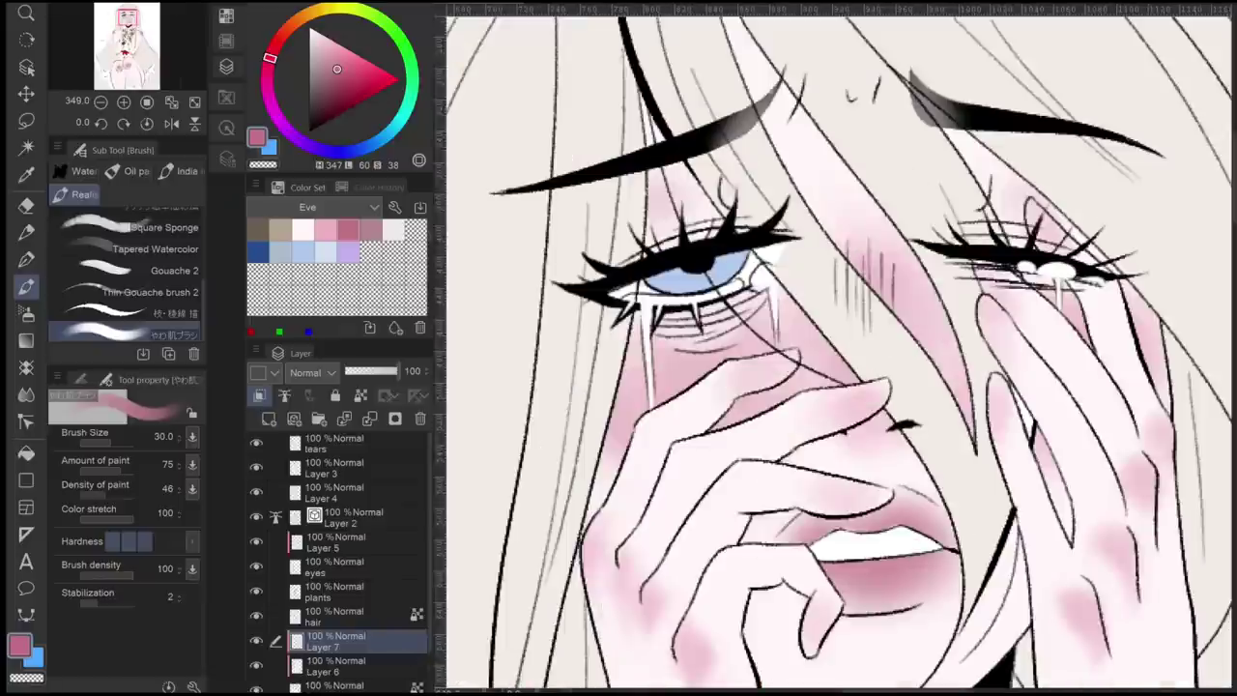
left_click_drag(267, 87, 337, 152)
left_click_drag(667, 319, 764, 333)
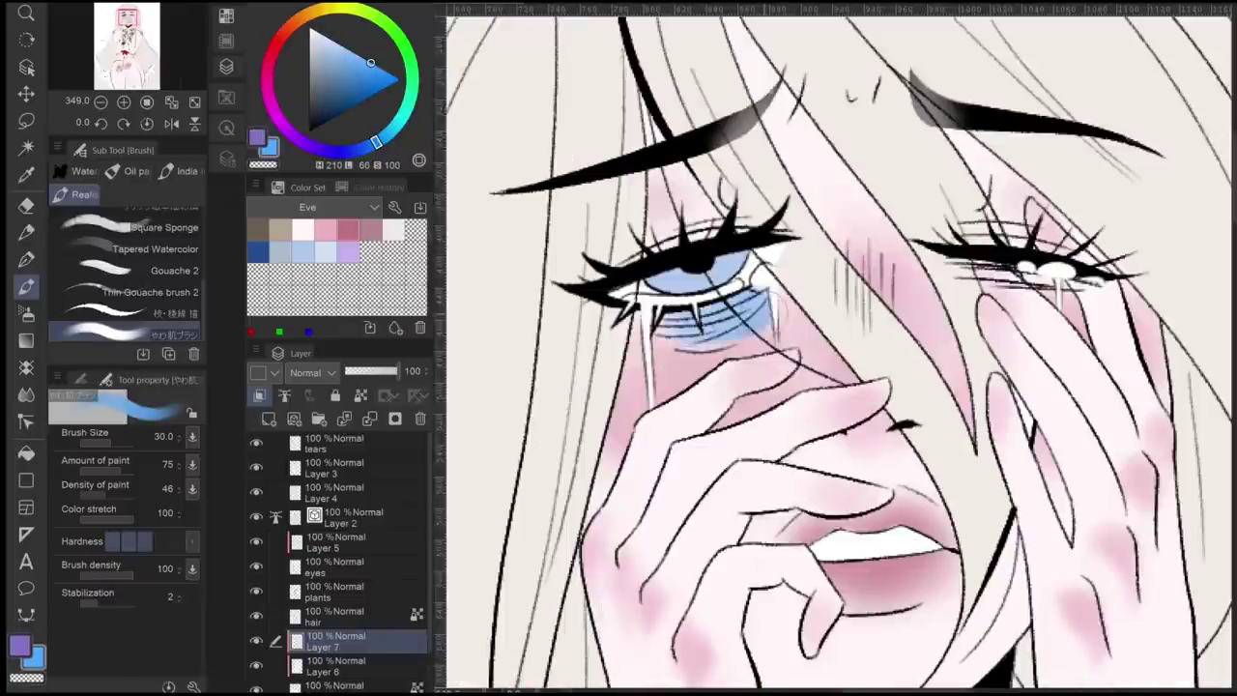
key("ctrl+z")
left_click_drag(677, 333, 763, 356)
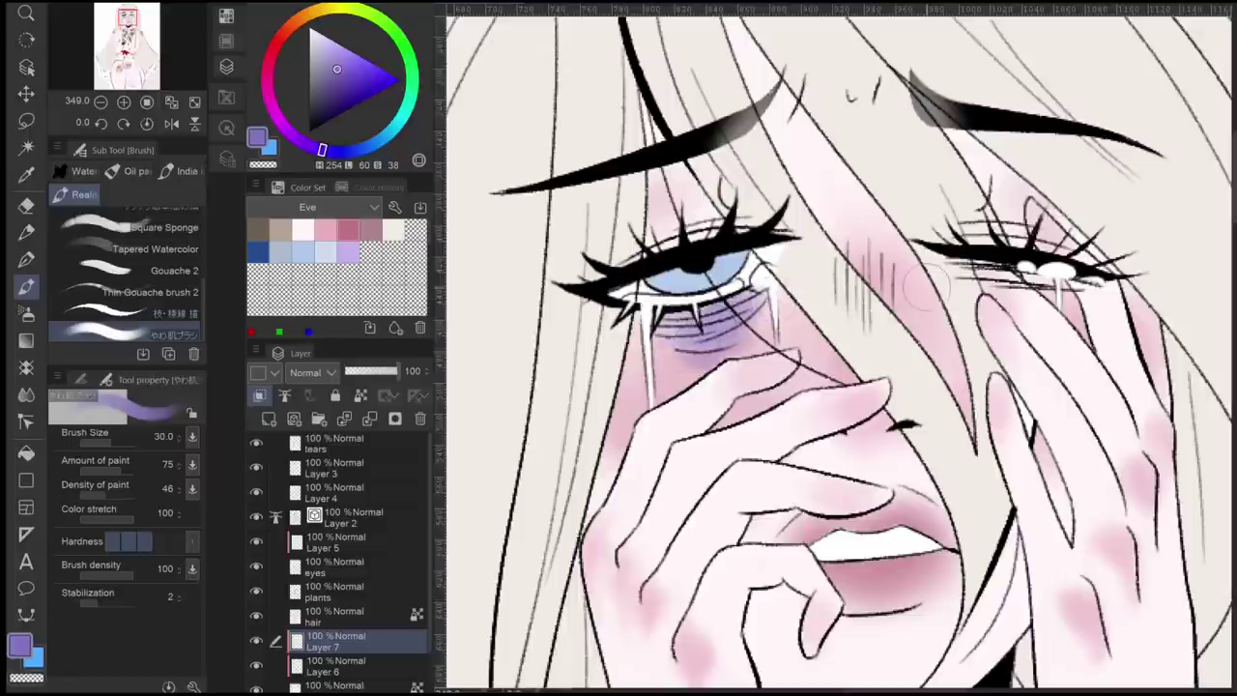
left_click_drag(982, 271, 1083, 319)
- Clean up the purple shadow around the closed eye and nearby fingers with the Soft eraser at size 25
scroll(1121, 323, "down", 3)
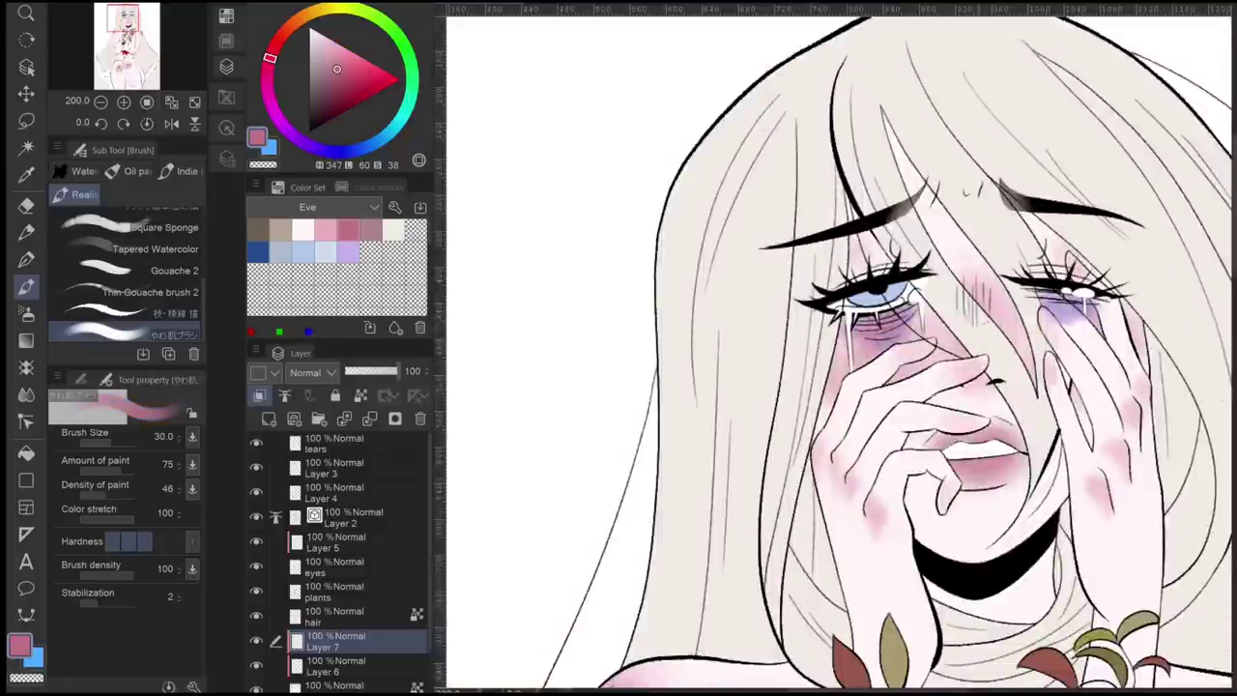
scroll(1097, 339, "down", 1)
scroll(1097, 339, "up", 1)
scroll(1097, 339, "up", 2)
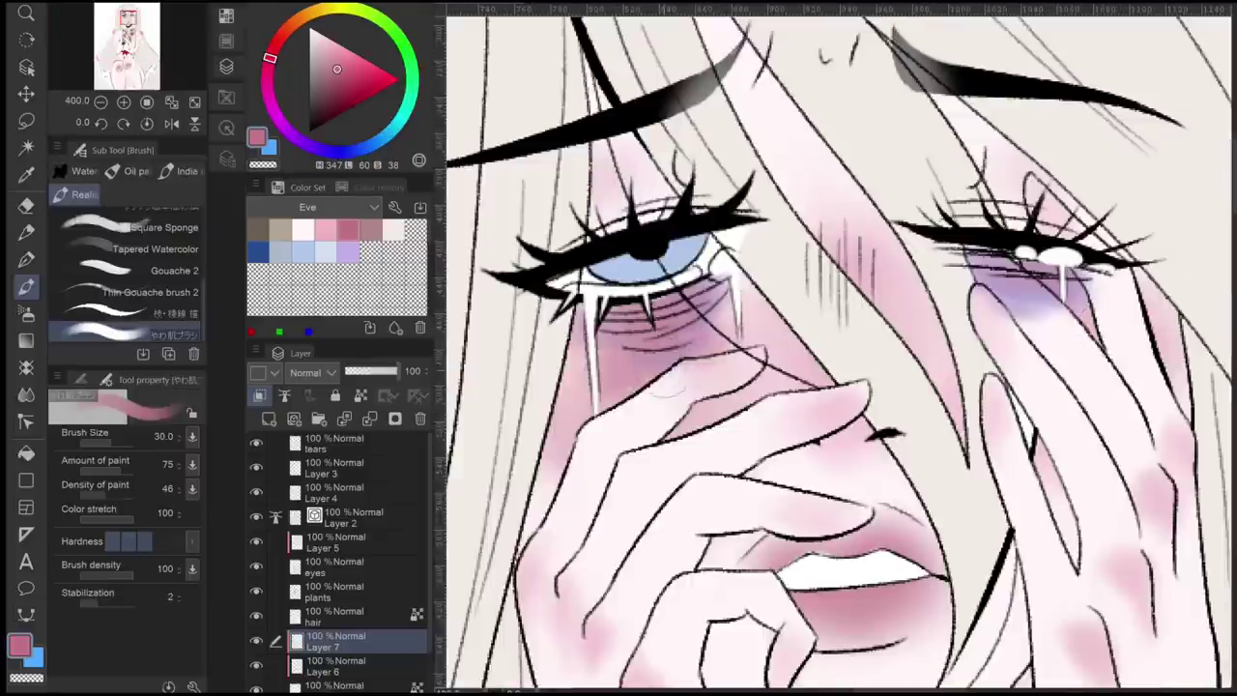
key("e")
mouse_move(986, 261)
left_mouse_down()
mouse_move(1048, 309)
mouse_move(1117, 283)
left_mouse_up()
key("ctrl+0")
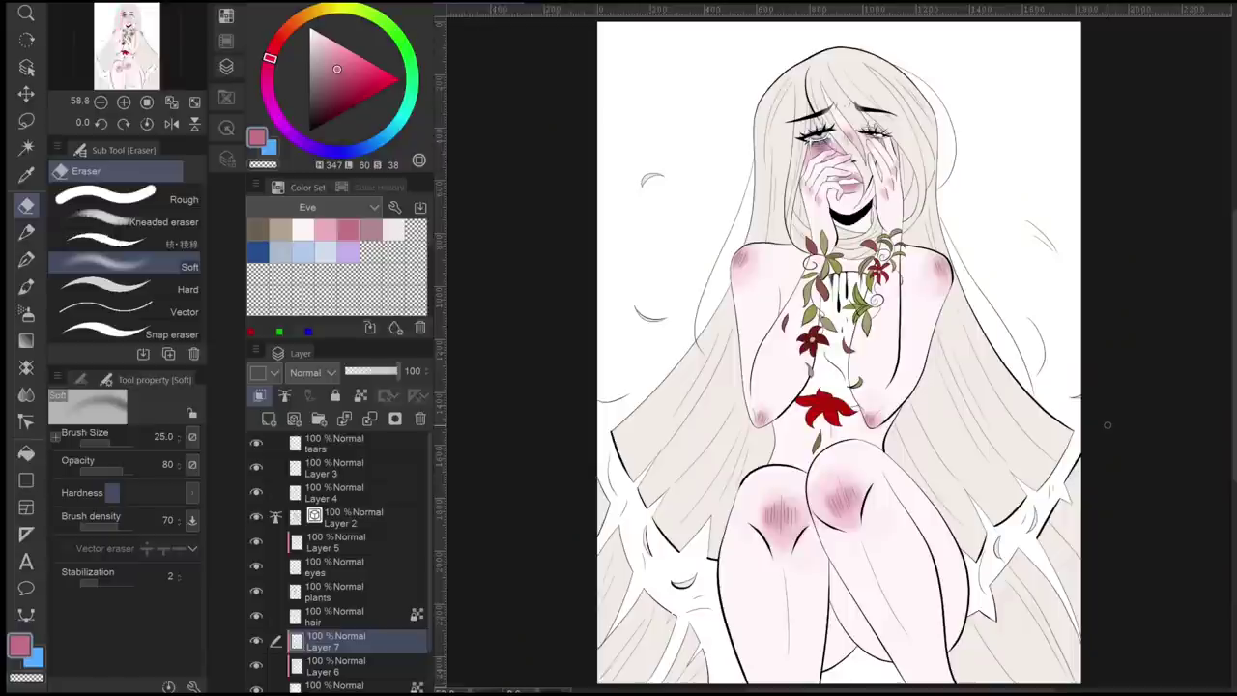
- Add a new layer above Layer 7 and fill the gap between the legs with muted rose shadow (H 353, L 61, S 21)
left_click(268, 417)
scroll(831, 503, "up", 3)
key("g")
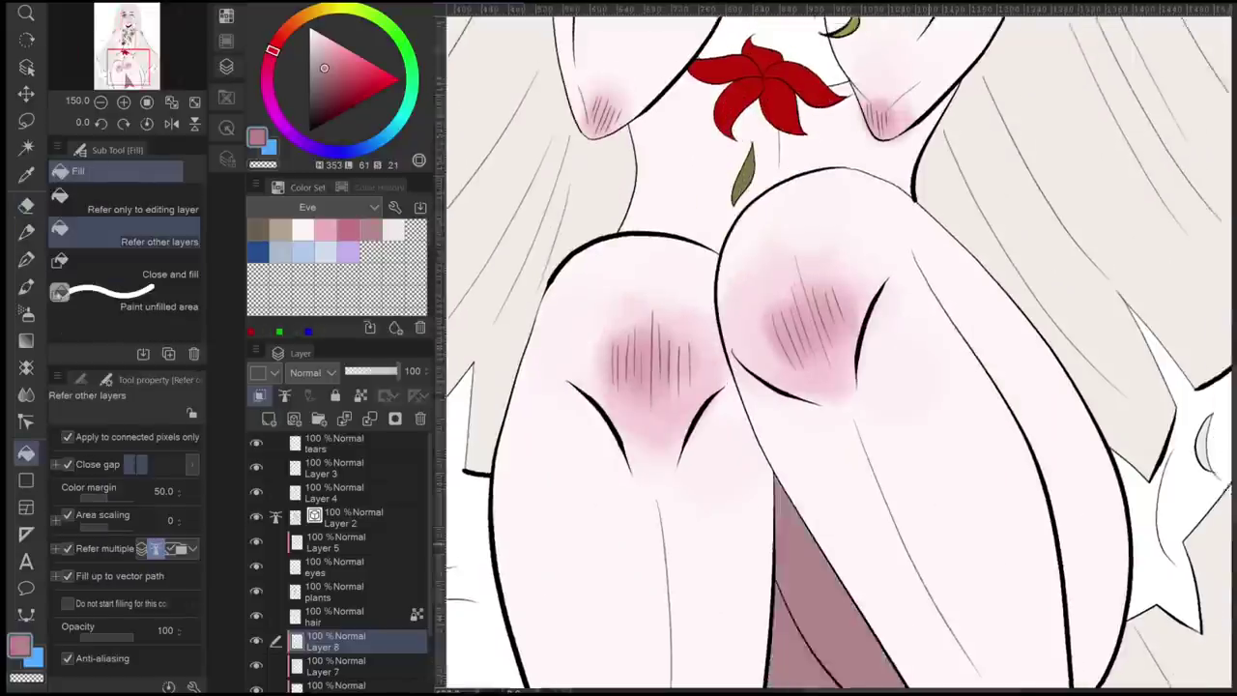
scroll(1005, 290, "down", 3)
- Outline a shadow along the back of the outer thigh with the Real G-pen at size 8 and fill it with muted rose
scroll(967, 319, "up", 5)
key("p")
left_click_drag(773, 180, 966, 464)
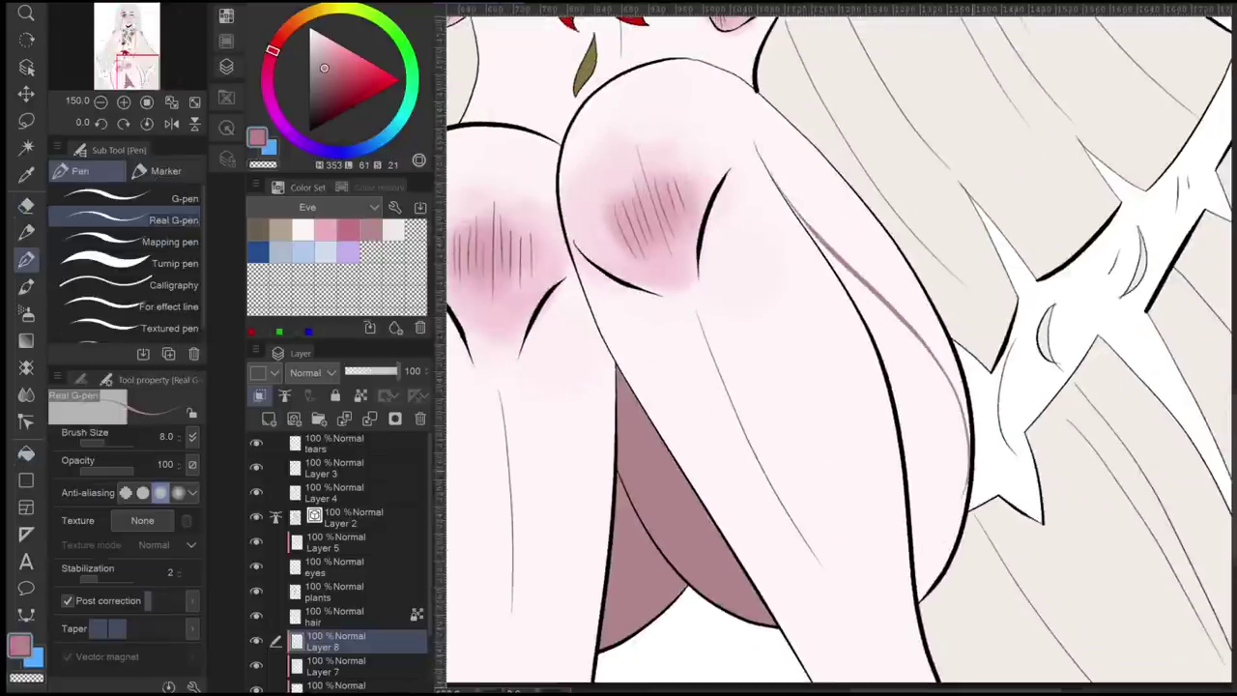
key("g")
key("e")
scroll(822, 290, "up", 2)
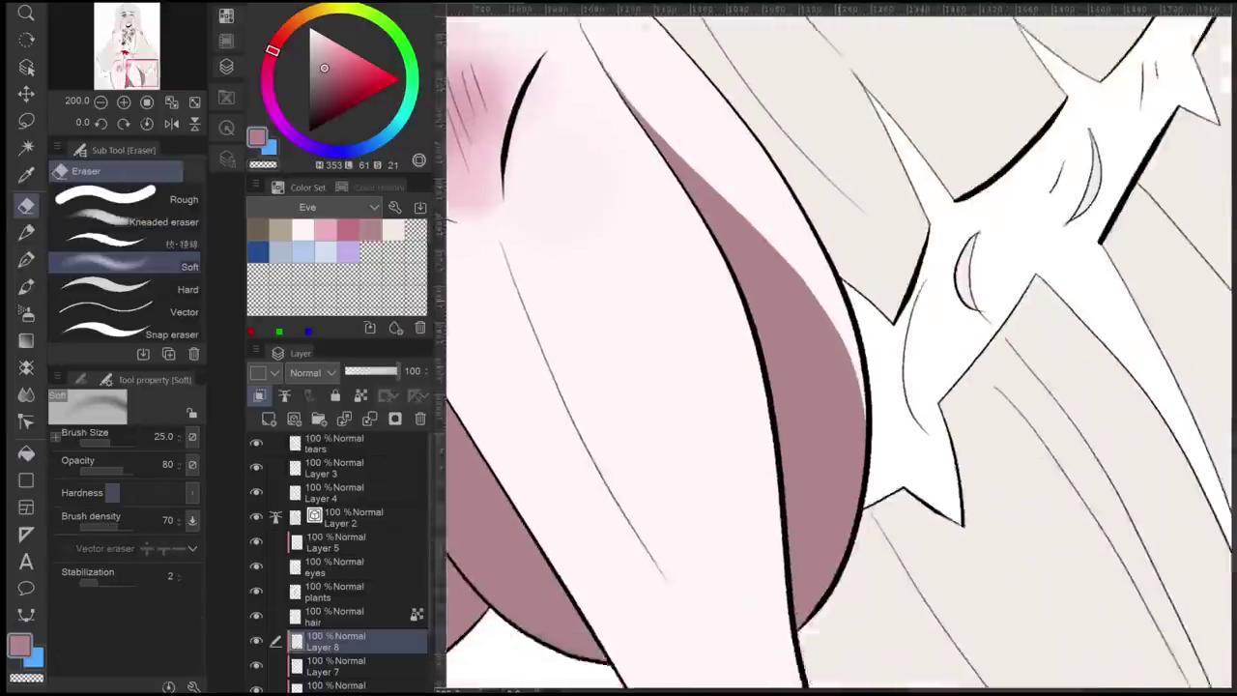
- Draw a muted rose shadow on the belly below the large red flower with the Real G-pen and fill it
scroll(831, 348, "down", 2)
key("p")
scroll(831, 348, "up", 2)
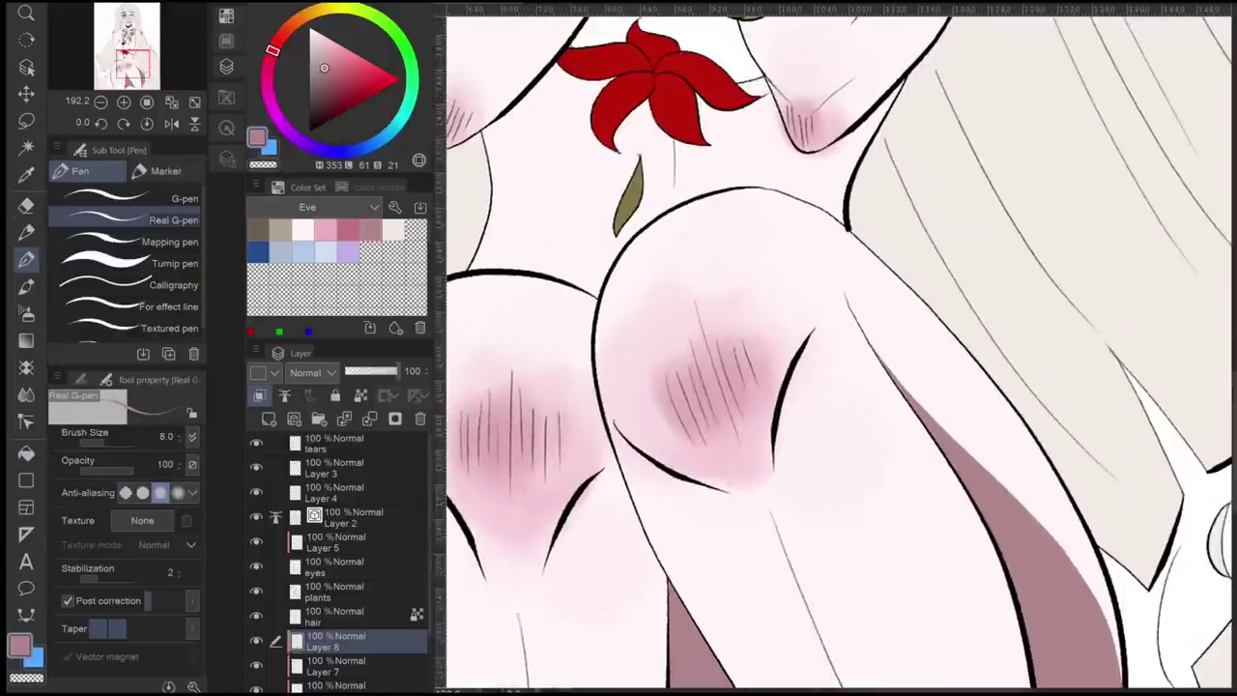
scroll(831, 347, "down", 3)
key("g")
scroll(831, 348, "down", 2)
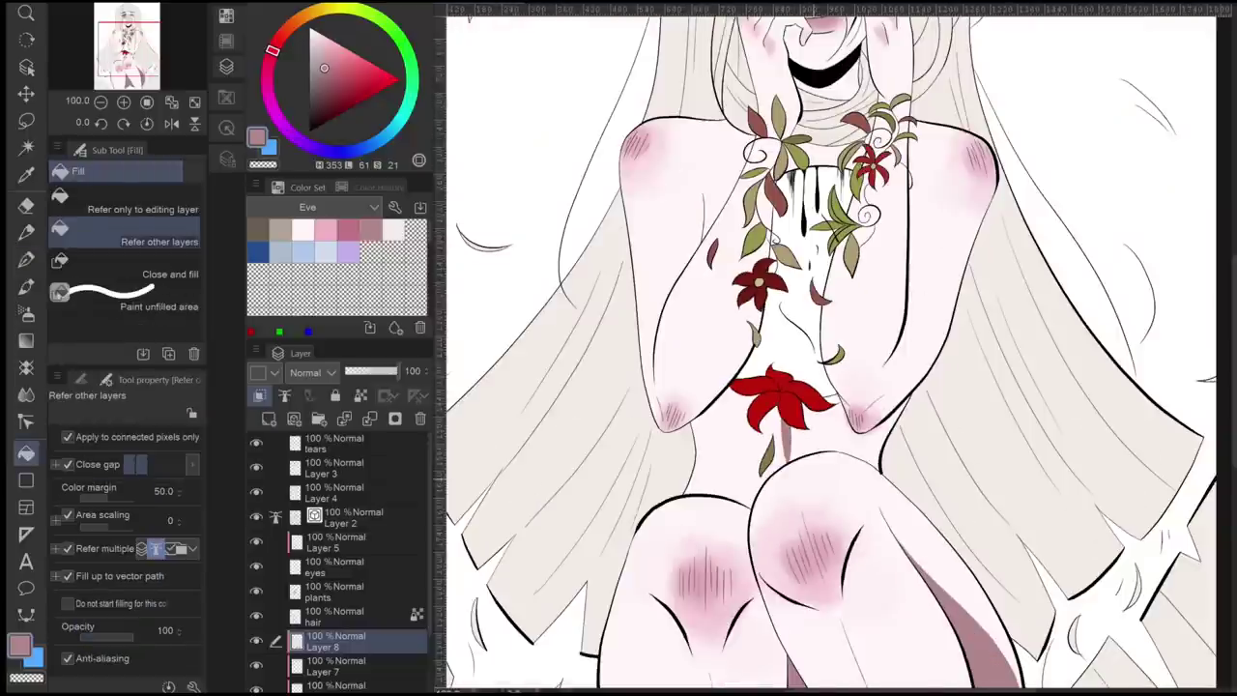
- Outline muted rose shadows on both sides of the waist beneath the elbows with the Real G-pen and fill them
key("p")
scroll(832, 348, "up", 3)
left_click_drag(990, 392, 1034, 440)
key("g")
left_click(1010, 396)
left_click(682, 396)
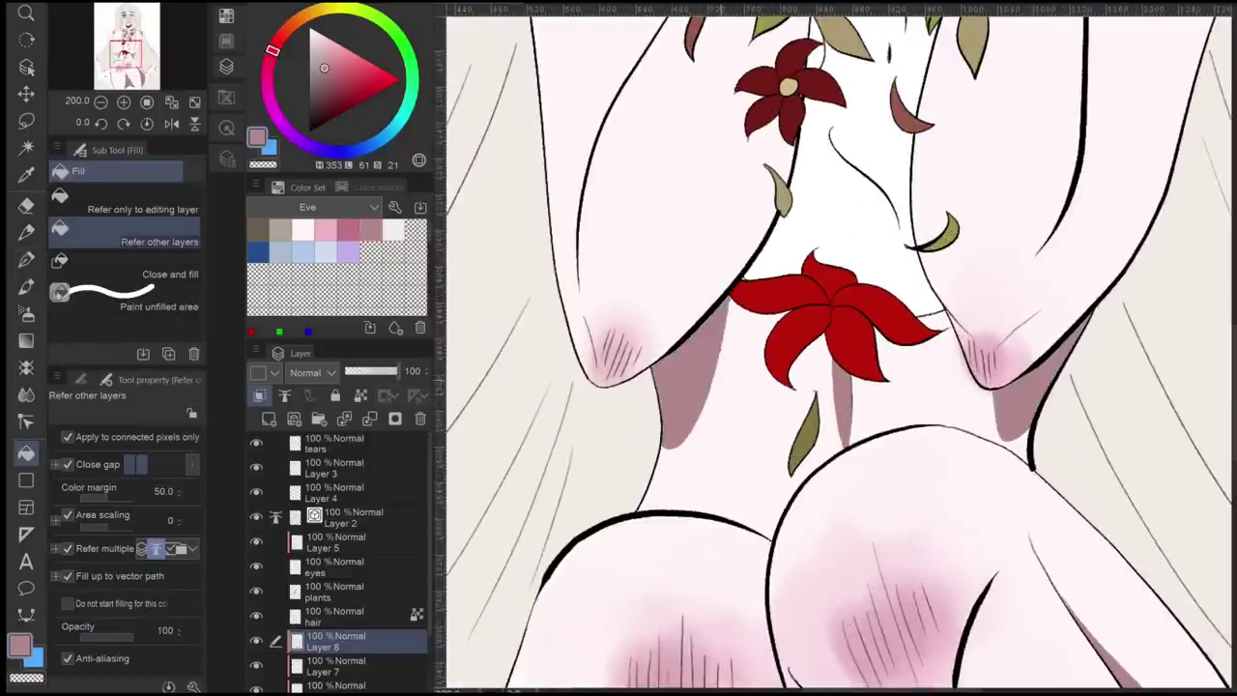
- Outline a tapered shadow below the viewer's-left kneecap with the Real G-pen at size 8 and fill it with muted rose
scroll(831, 348, "down", 3)
key("p")
scroll(761, 51, "up", 2)
key("ctrl+z")
left_click_drag(727, 241, 765, 387)
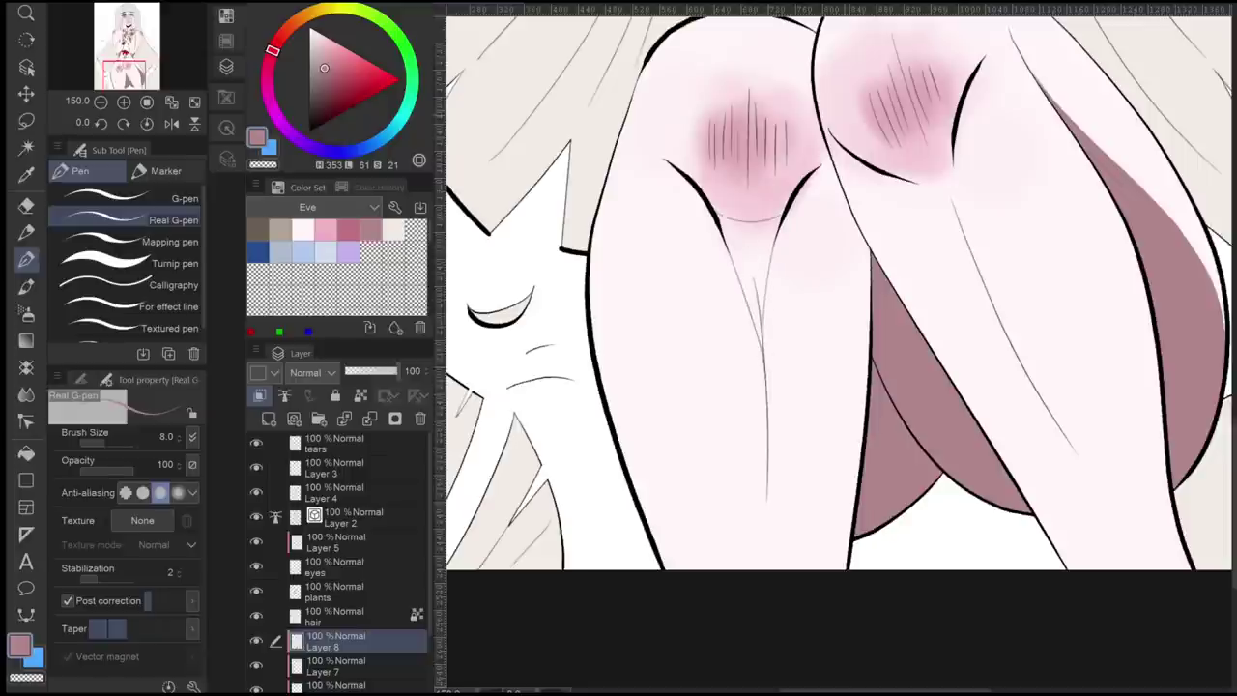
key("g")
scroll(822, 522, "down", 2)
scroll(975, 387, "up", 2)
- Outline a matching tapered shadow below the other kneecap and fill it with muted rose
key("p")
key("ctrl+z")
left_click_drag(824, 300, 857, 379)
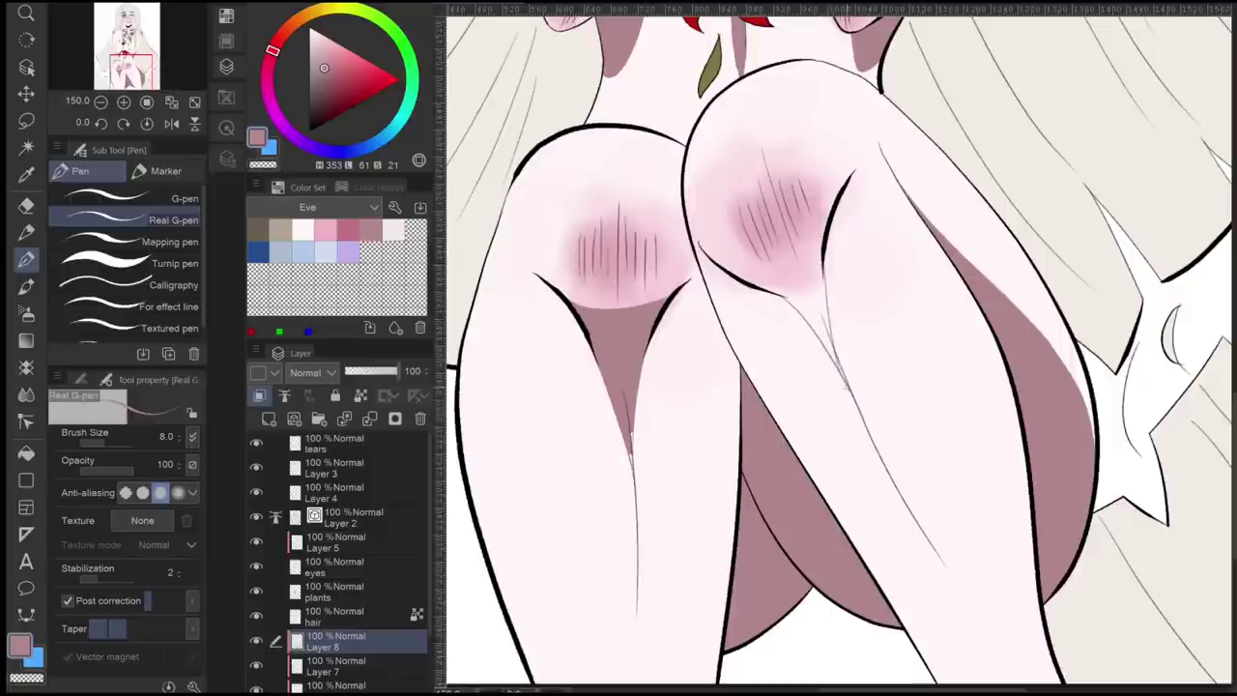
key("g")
scroll(841, 348, "down", 2)
- Refine the pointed lower end of the shadow below the viewer's-left knee with the Real G-pen
scroll(841, 348, "up", 4)
key("p")
left_click_drag(829, 309, 768, 483)
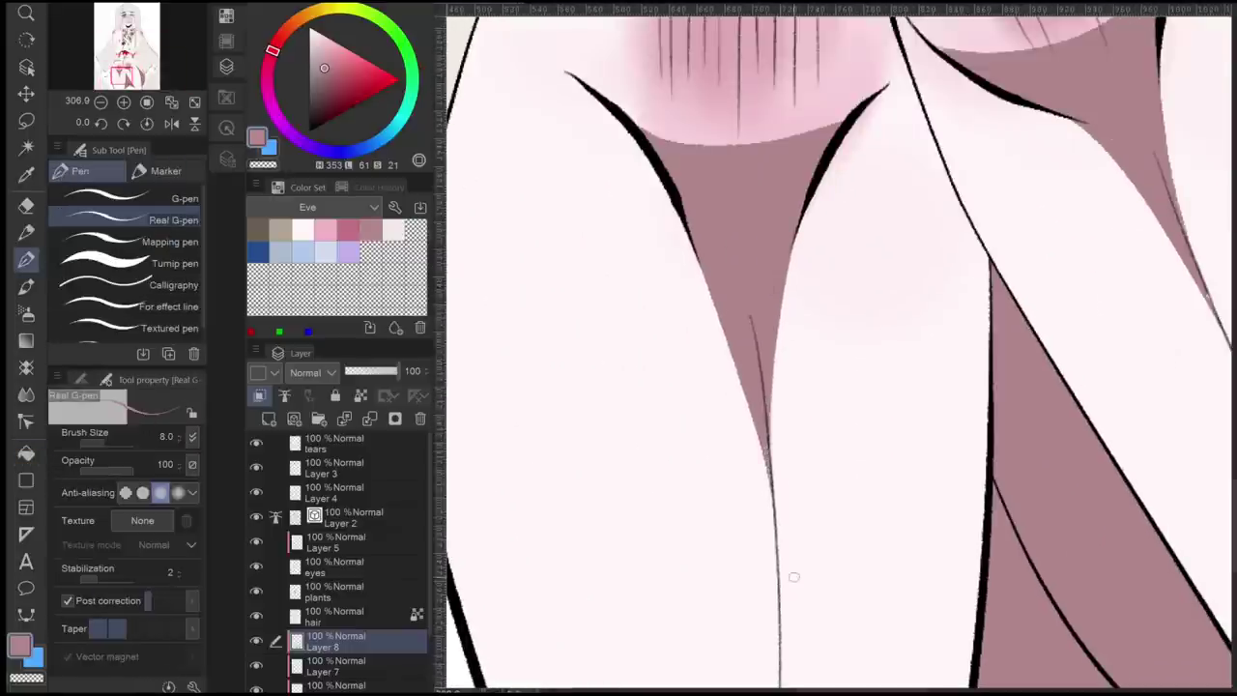
scroll(794, 577, "down", 5)
scroll(794, 577, "up", 1)
key("g")
scroll(794, 577, "down", 2)
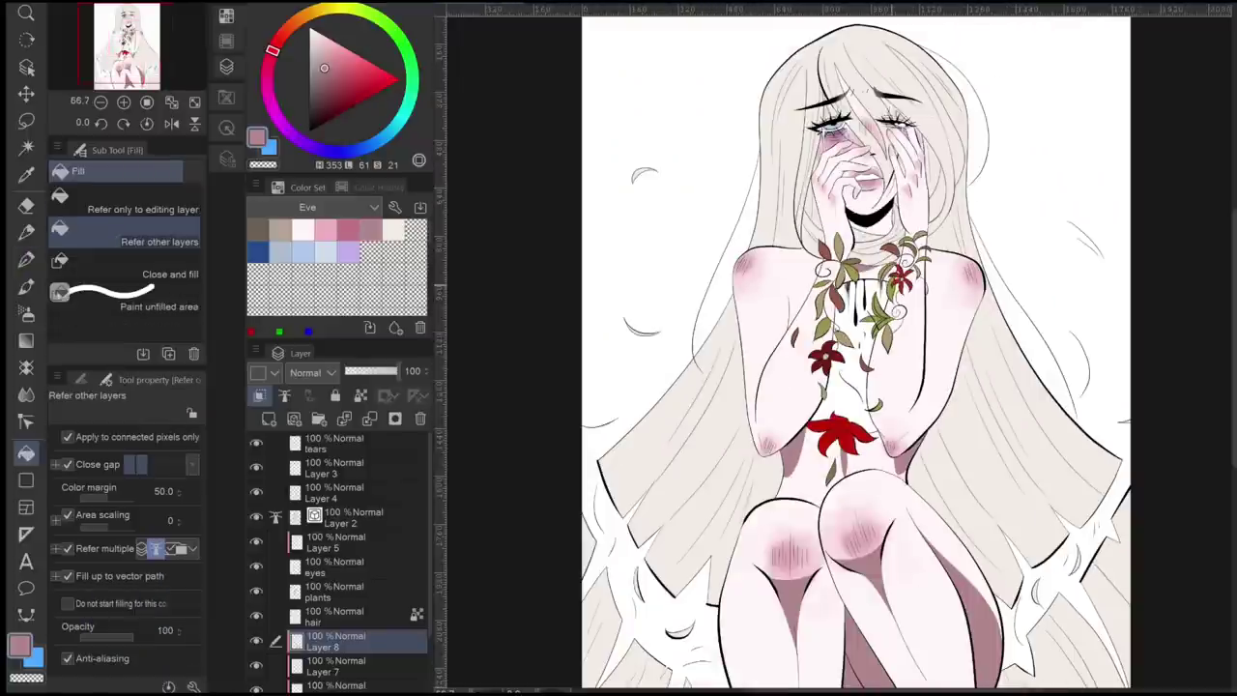
- Fill the forehead skin showing between the hair strands with muted rose shadow, separating it from the nose bridge and eyelids
key("p")
scroll(861, 145, "up", 4)
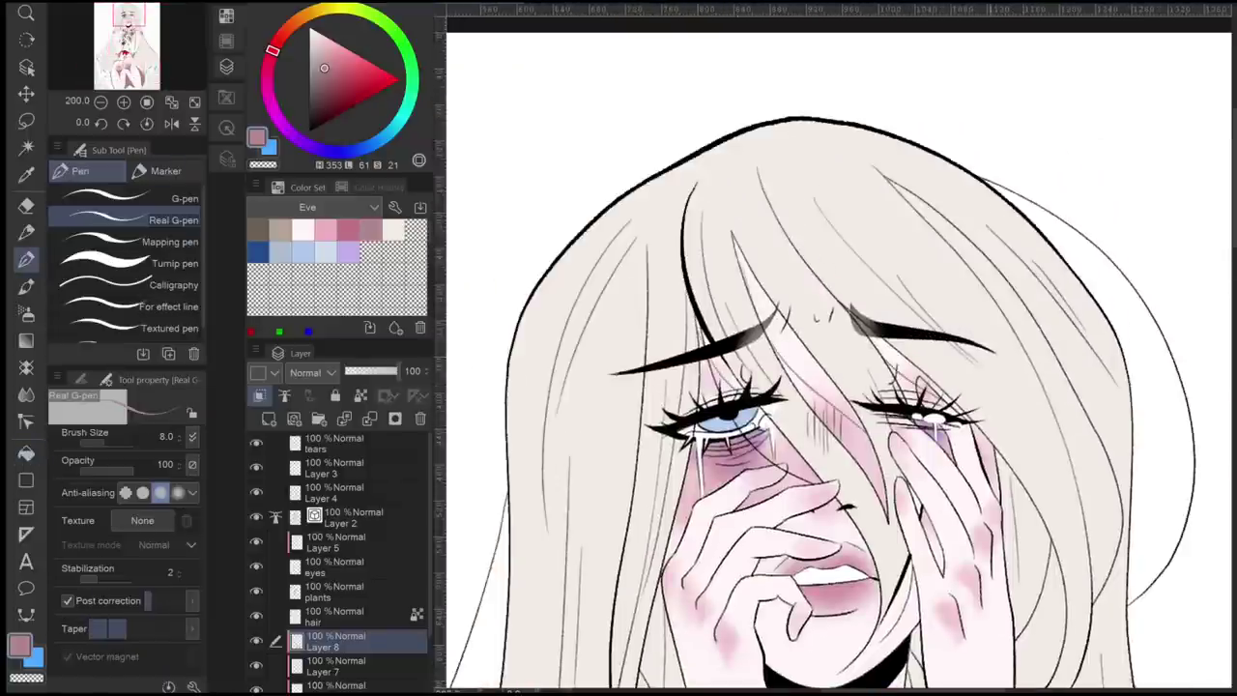
key("g")
left_click(717, 374)
left_click(948, 402)
left_click(764, 290)
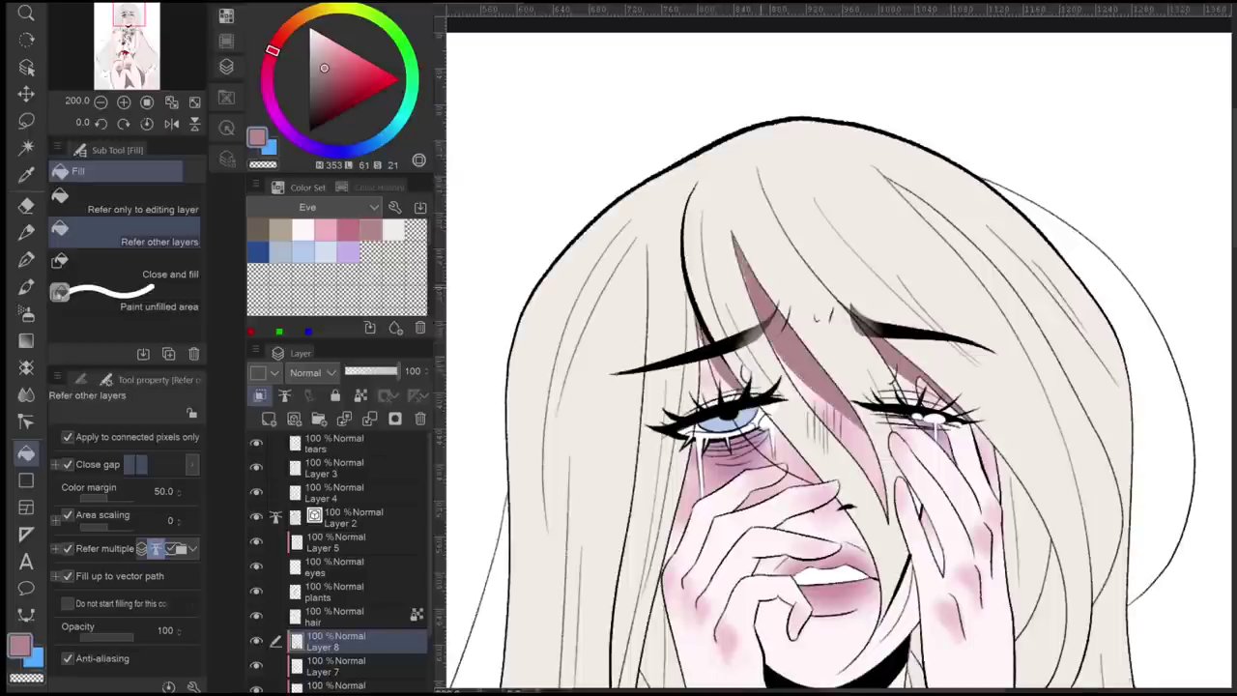
- Extend the forehead shadow down the side of the nose along the hair strand and clean its edges
key("p")
scroll(1040, 477, "up", 2)
key("e")
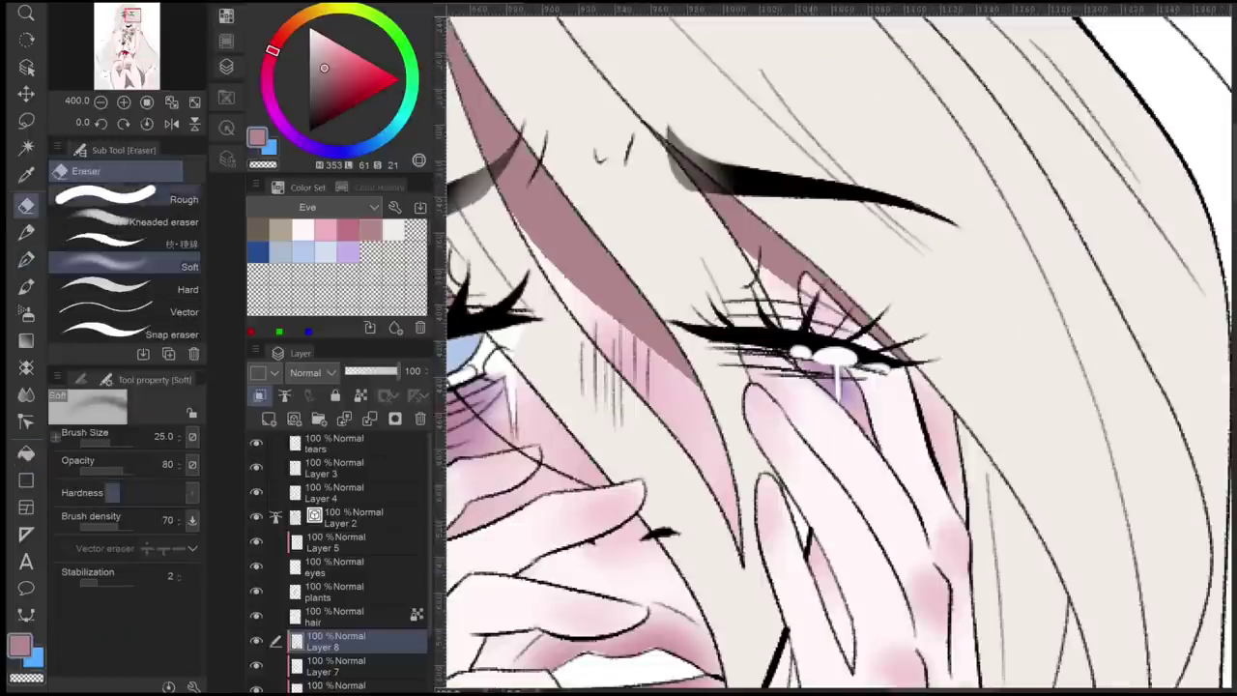
scroll(826, 338, "down", 2)
key("p")
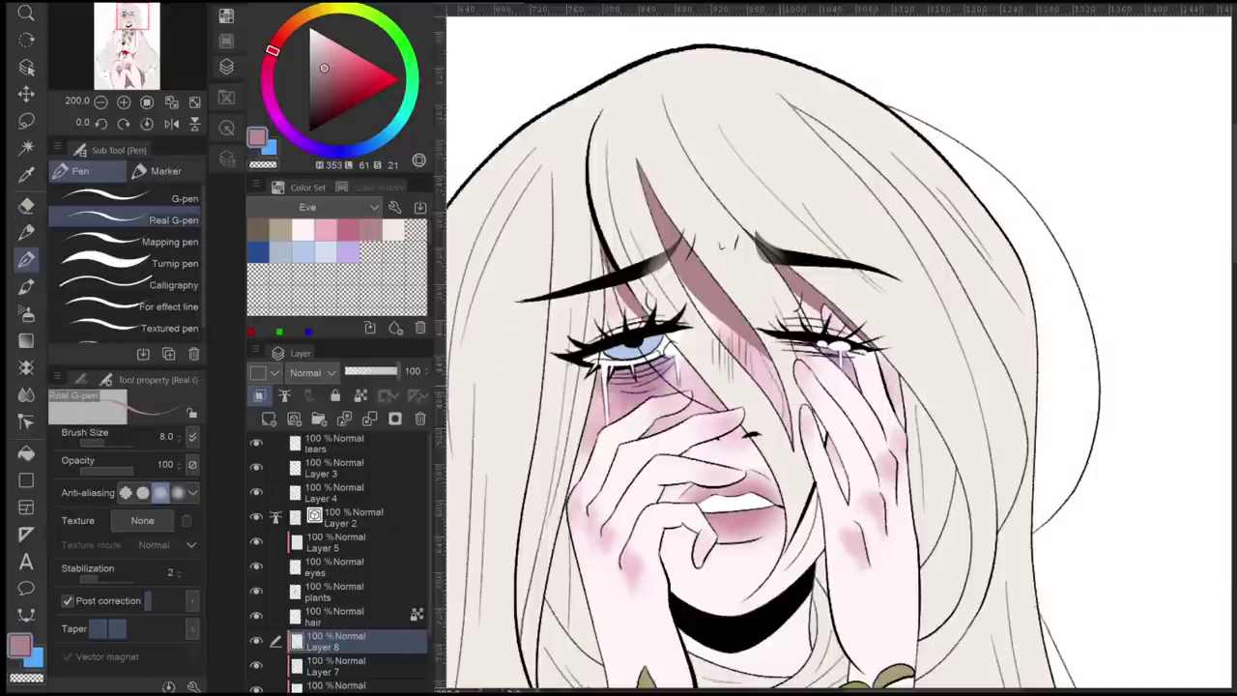
key("e")
scroll(736, 359, "down", 3)
scroll(735, 359, "up", 5)
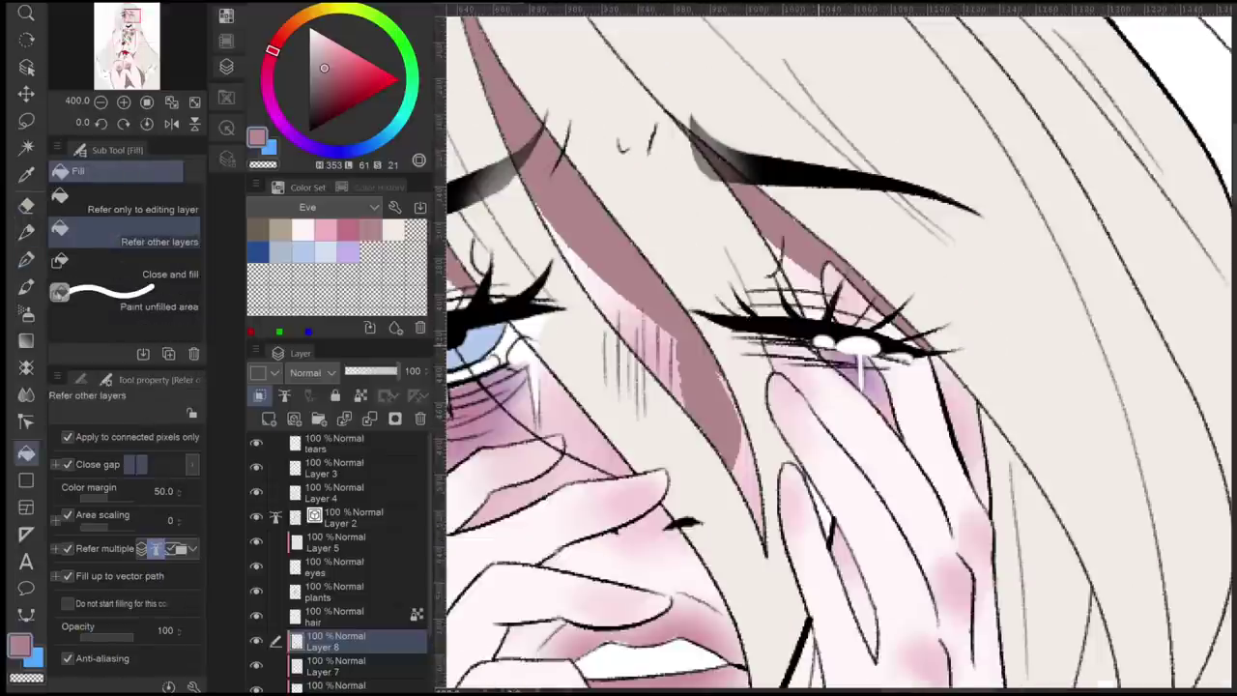
- Draw muted rose shadows beneath the lower lip and on the chest above the dress neckline, and fill them
key("p")
scroll(736, 360, "down", 5)
scroll(744, 435, "up", 5)
key("g")
key("p")
key("g")
left_click(783, 537)
key("ctrl+z")
key("p")
scroll(822, 367, "up", 3)
left_click_drag(618, 565, 788, 524)
key("g")
left_click(696, 566)
key("p")
scroll(691, 546, "down", 5)
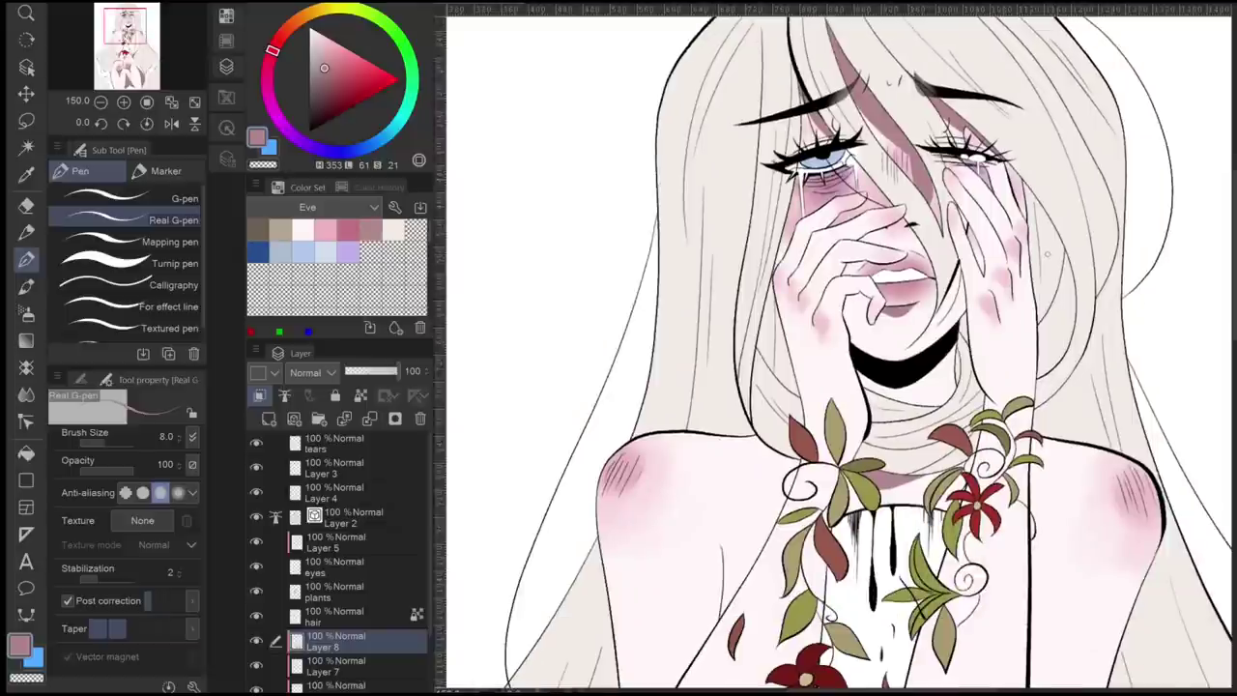
- Draw and fill a shadow in the viewer's-left inner arm crease, trimming it with the Rough eraser at size 40
scroll(841, 348, "down", 5)
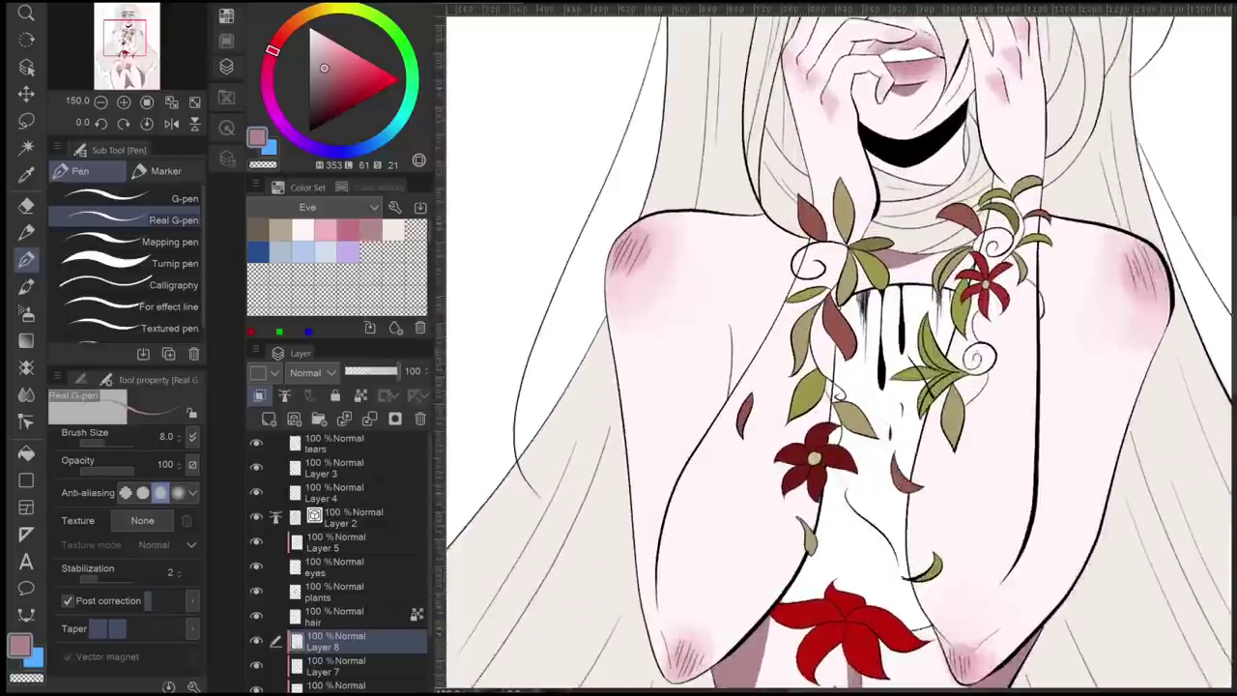
scroll(841, 348, "down", 2)
key("g")
key("e")
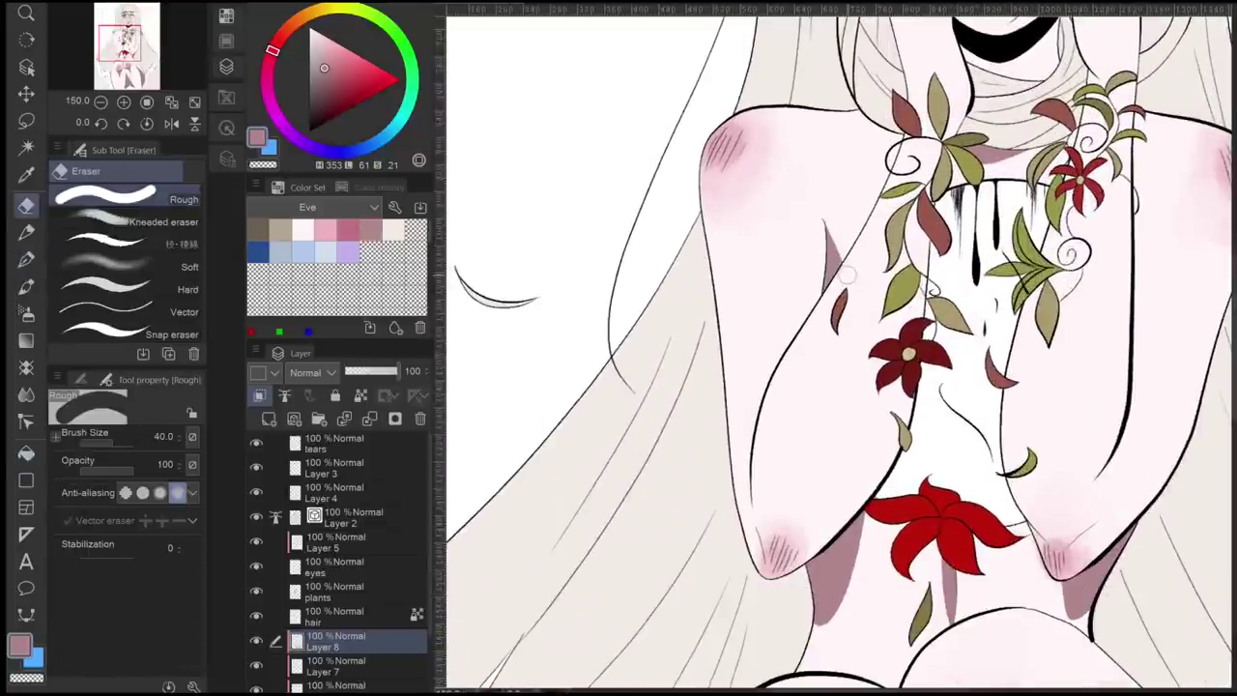
- Draw a muted rose shadow on the viewer's-right upper arm along the forearm's edge and fill it
scroll(841, 348, "up", 2)
key("p")
key("g")
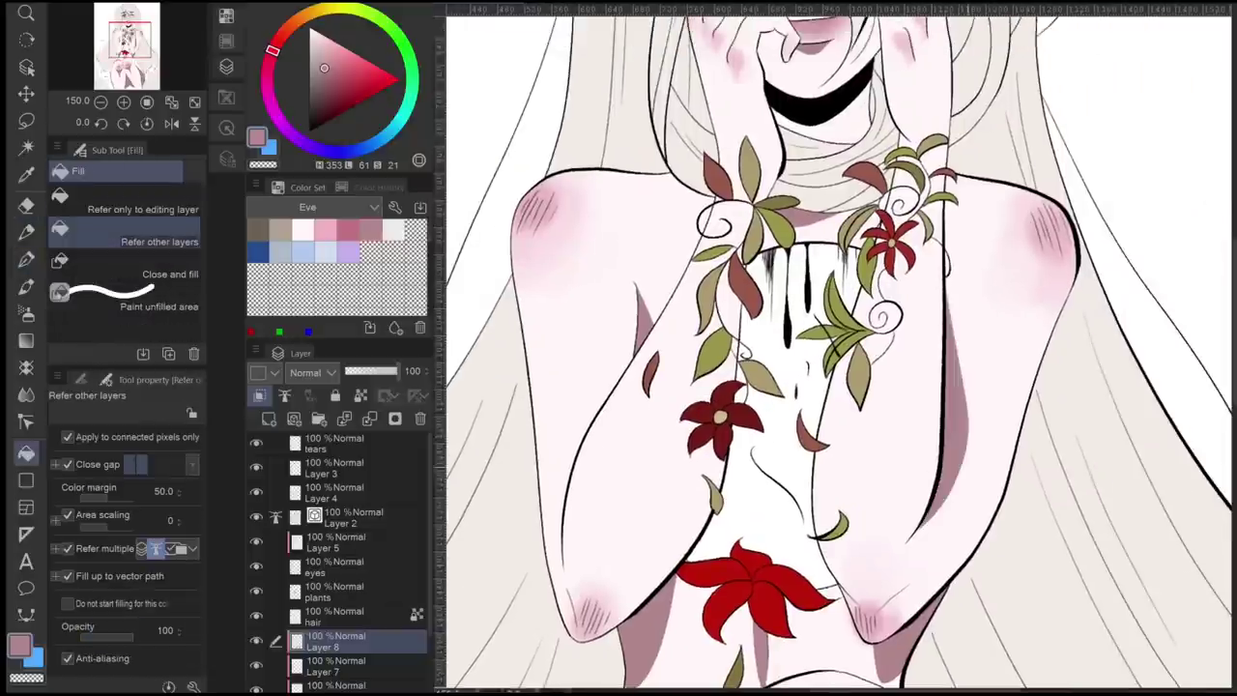
scroll(841, 348, "down", 5)
scroll(840, 348, "up", 10)
- Widen the shadow in the viewer's-left inner arm crease with the Real G-pen and Fill, checking it with the Rough eraser
key("p")
scroll(880, 505, "down", 3)
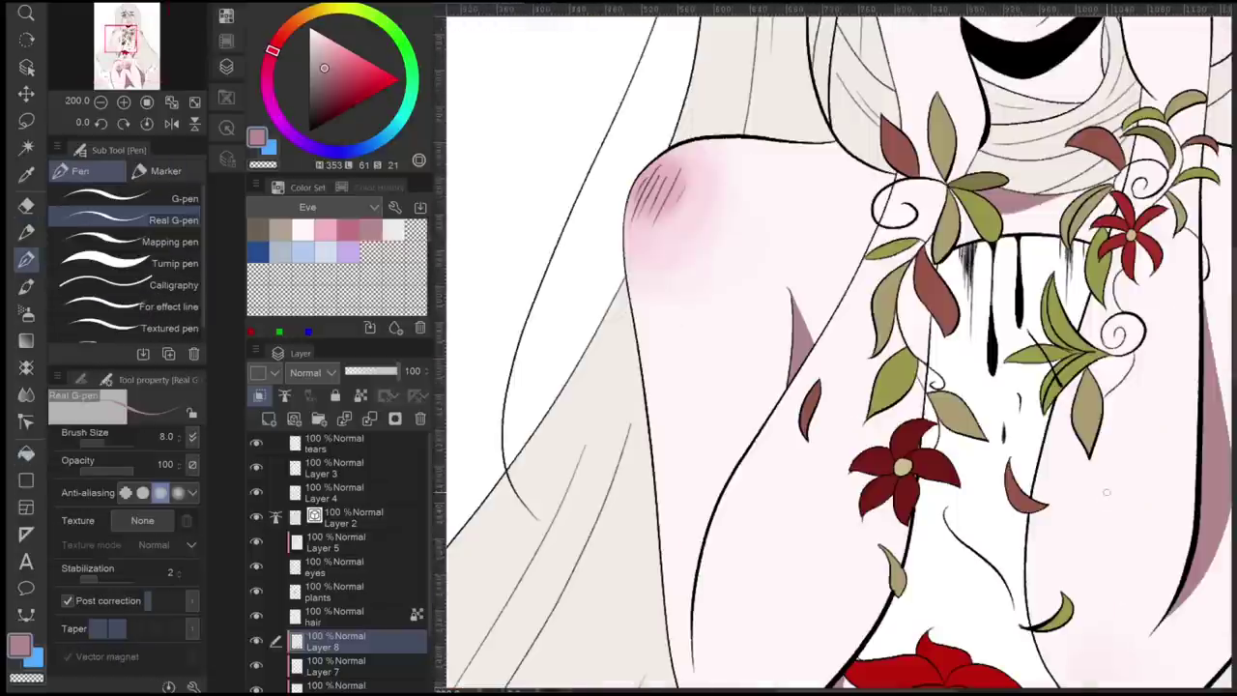
key("e")
key("p")
key("g")
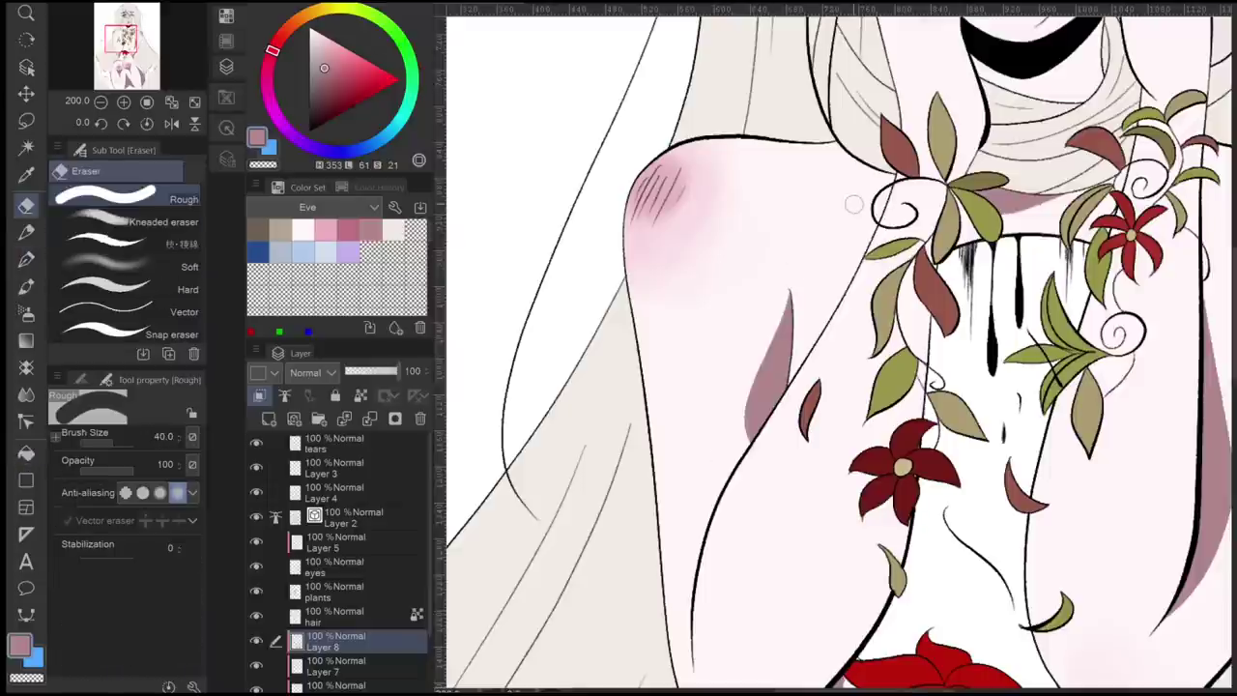
key("e")
scroll(841, 348, "down", 4)
scroll(850, 213, "up", 4)
- Undo the viewer's-left crease shadow, and outline and fill a shadow on that upper arm beside the forearm down to the elbow
key("p")
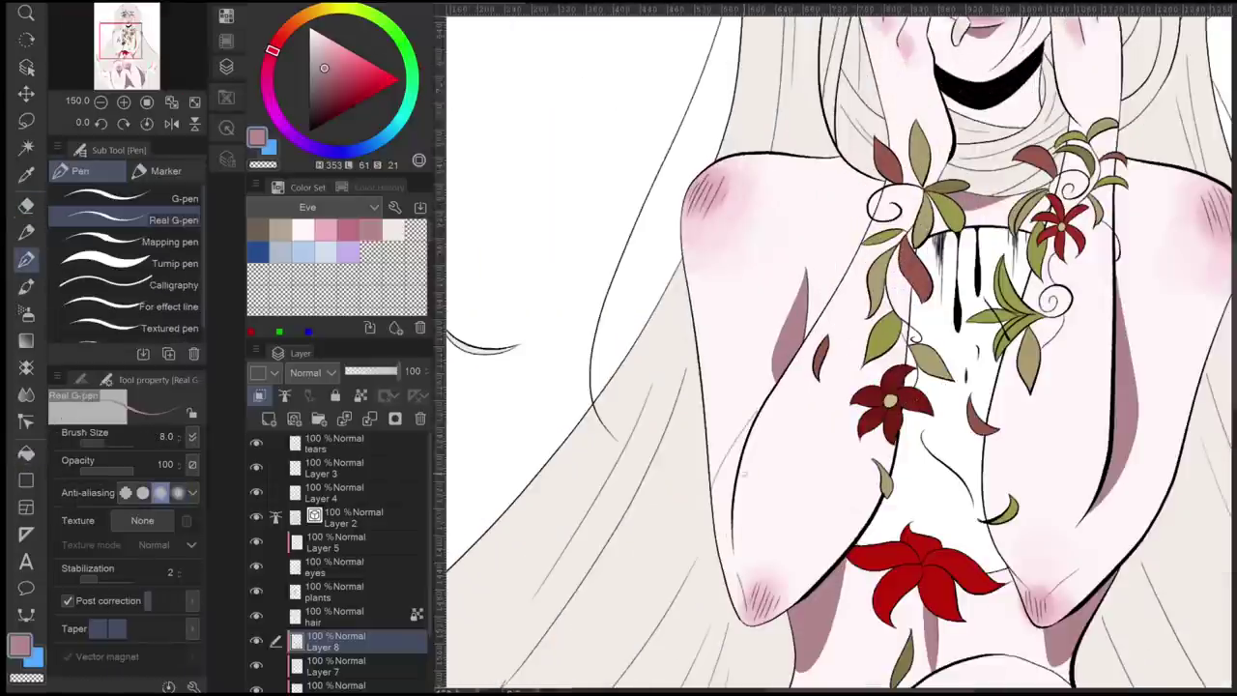
key("ctrl+z")
key("ctrl+z")
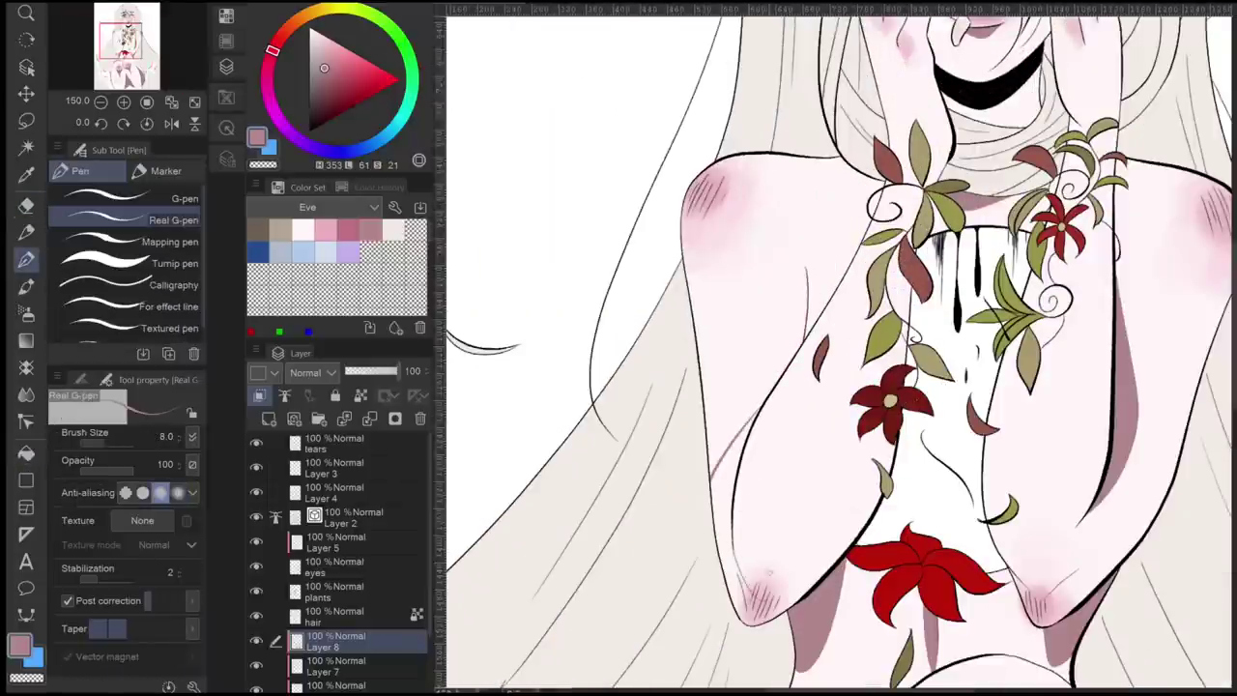
key("ctrl+z")
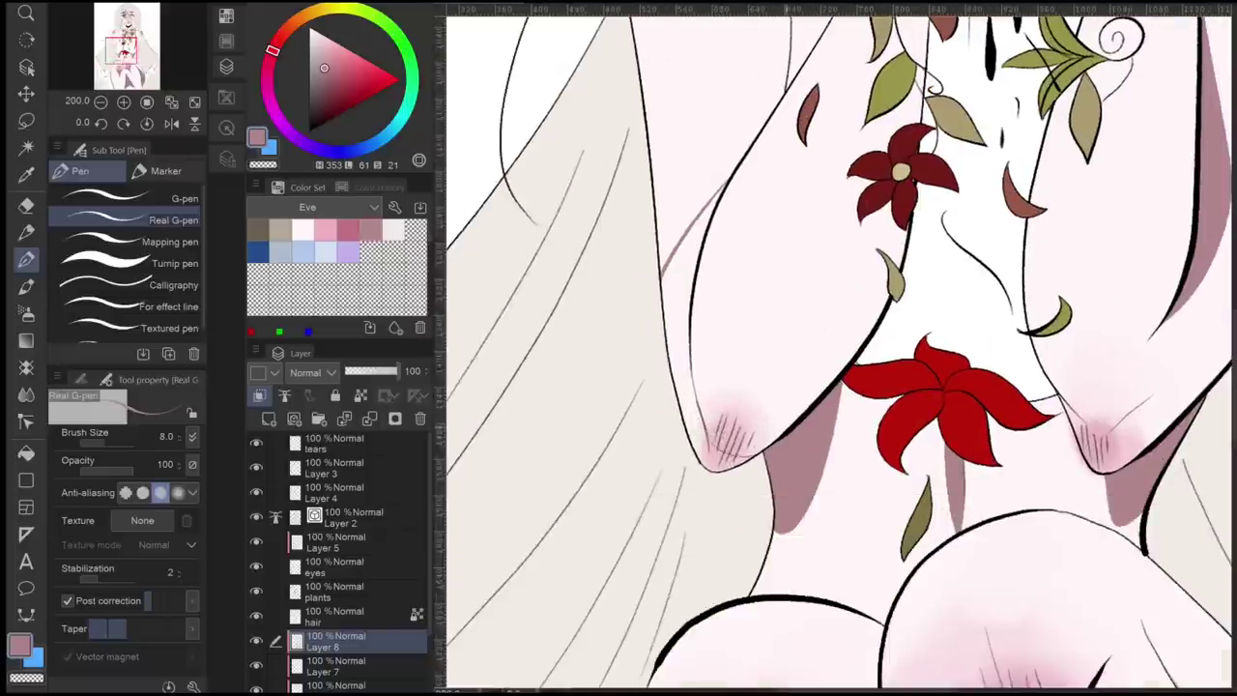
key("g")
- Redraw the shadow on the viewer's-right arm from behind the forearm across the elbow and fill it
key("p")
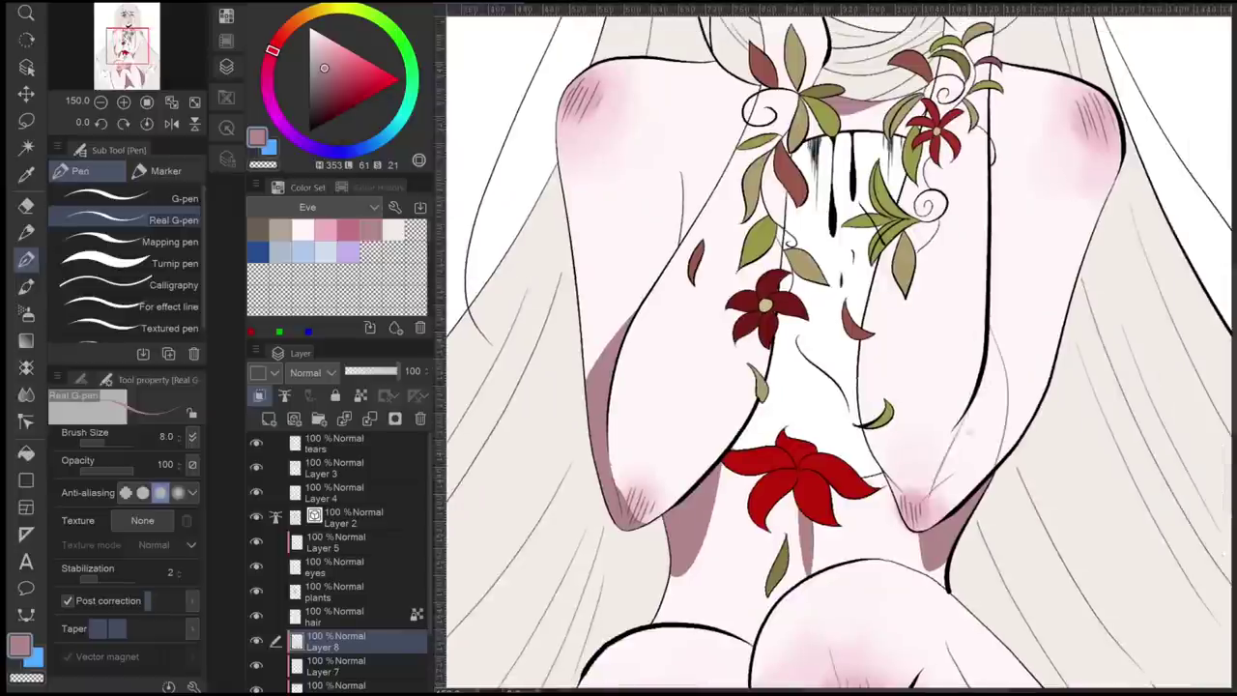
key("g")
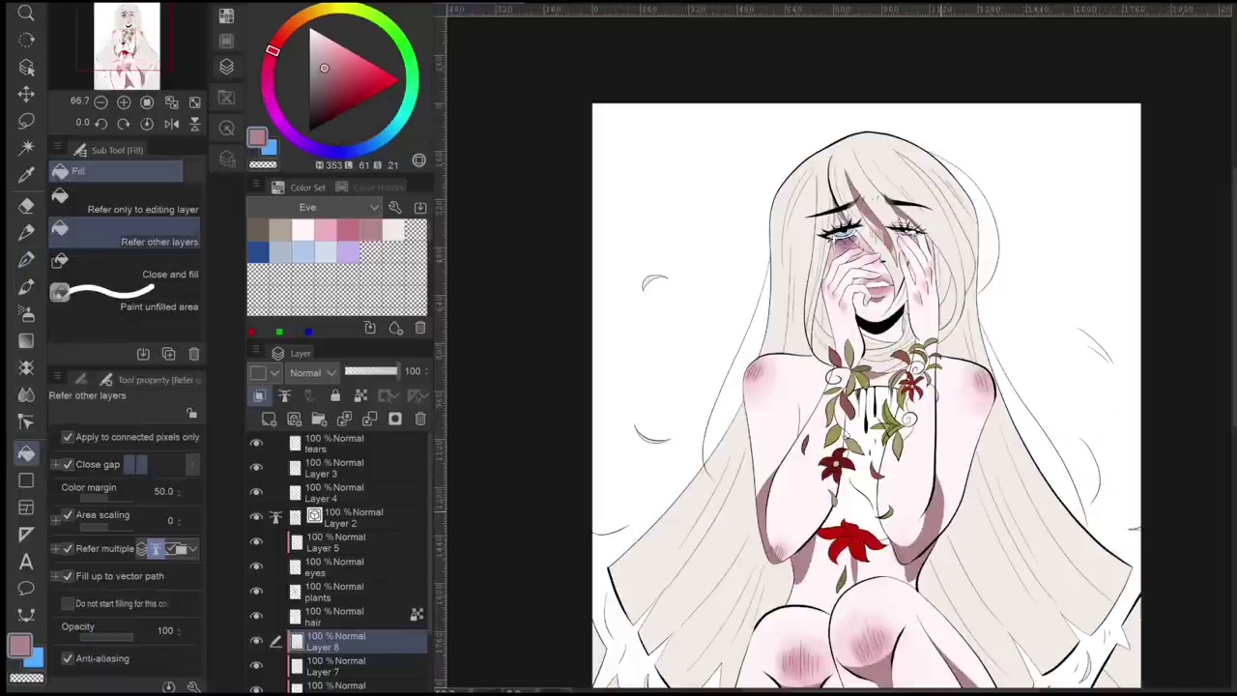
key("p")
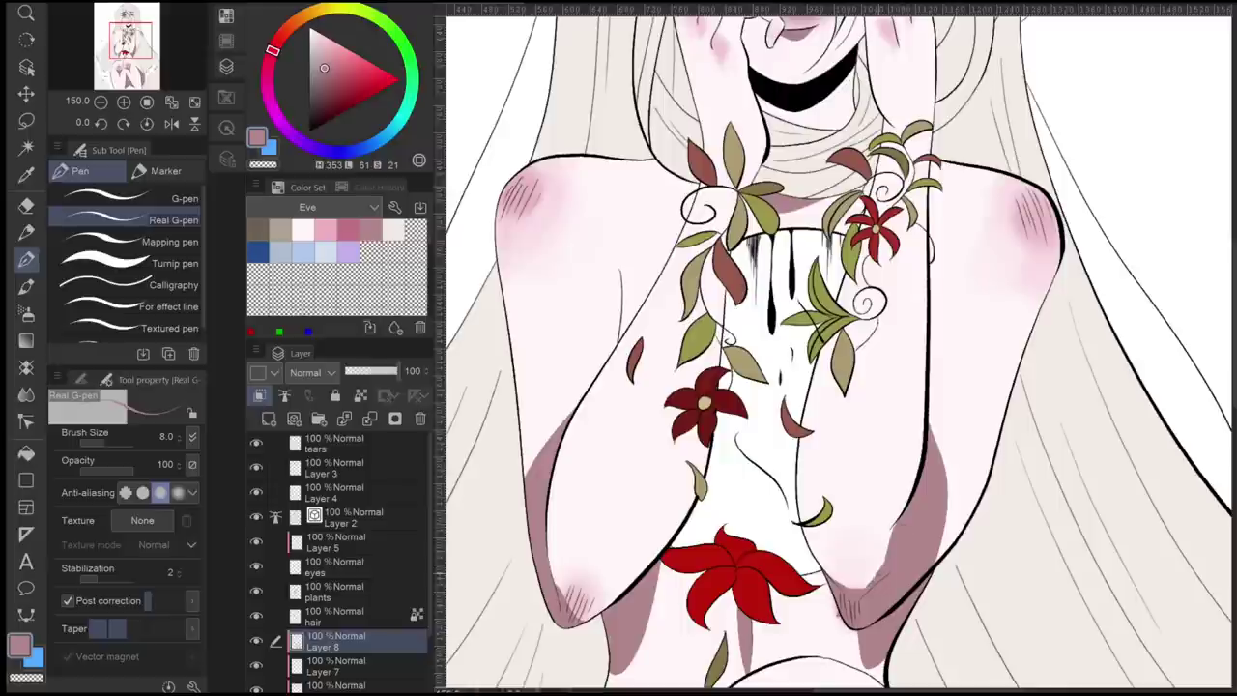
key("g")
- Draw a pointed armpit shadow beside the viewer's-right forearm and fill it with muted rose
key("p")
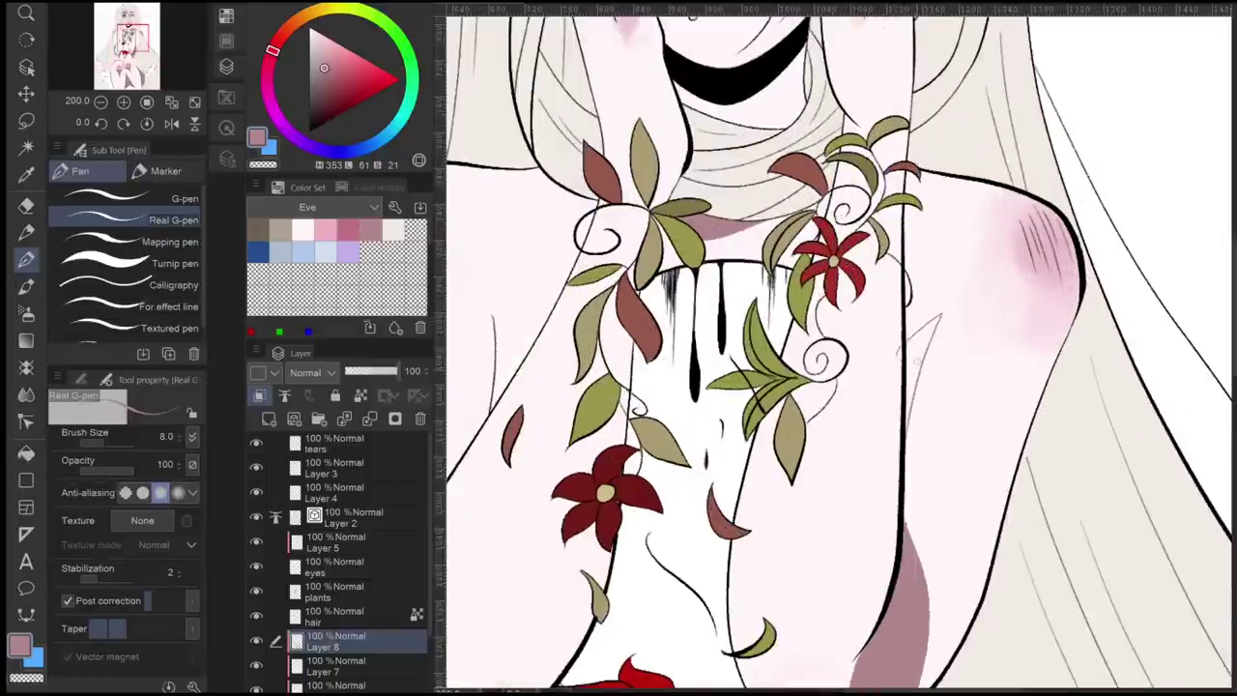
key("e")
key("g")
- Outline a curved shadow in the viewer's-left inner arm crease, fill it and trim its tip with the Rough eraser
key("p")
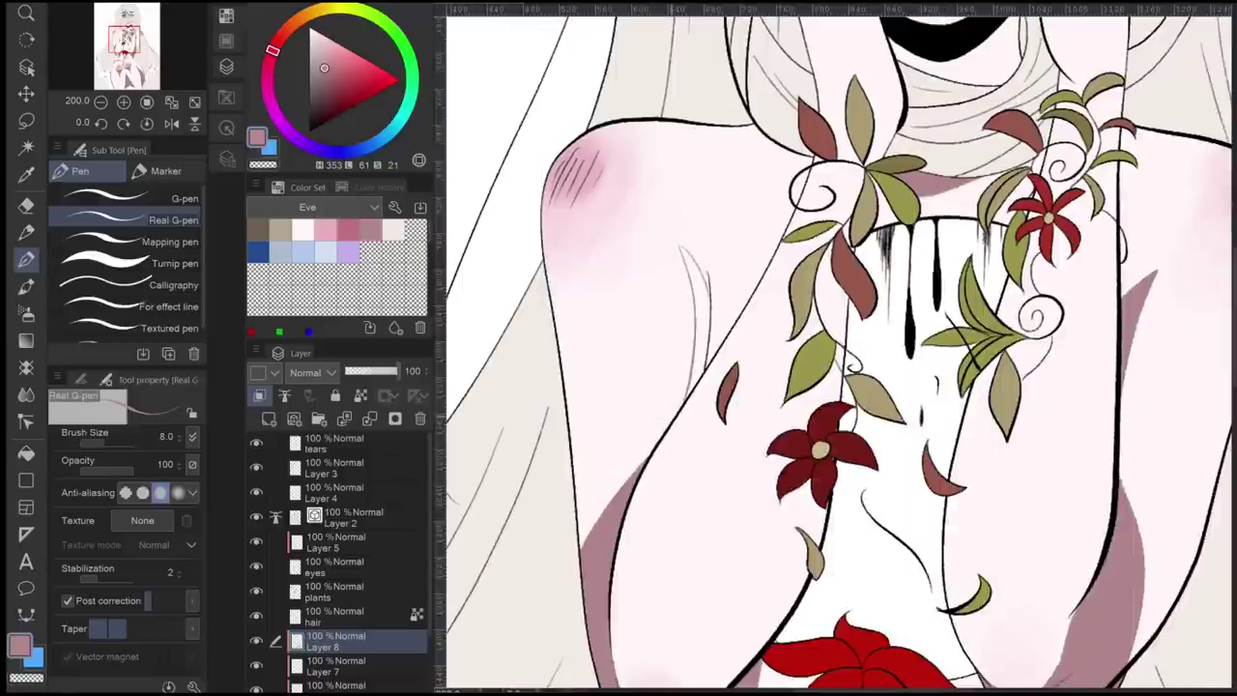
key("g")
scroll(705, 313, "up", 4)
key("p")
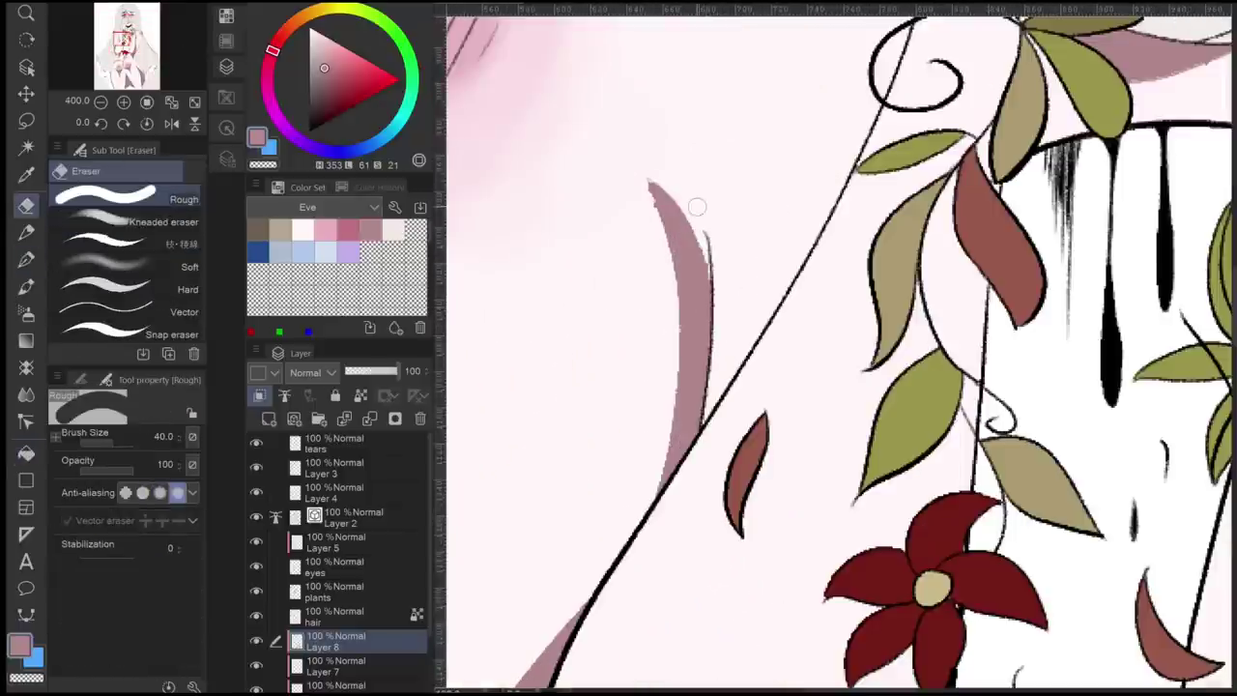
scroll(841, 348, "down", 4)
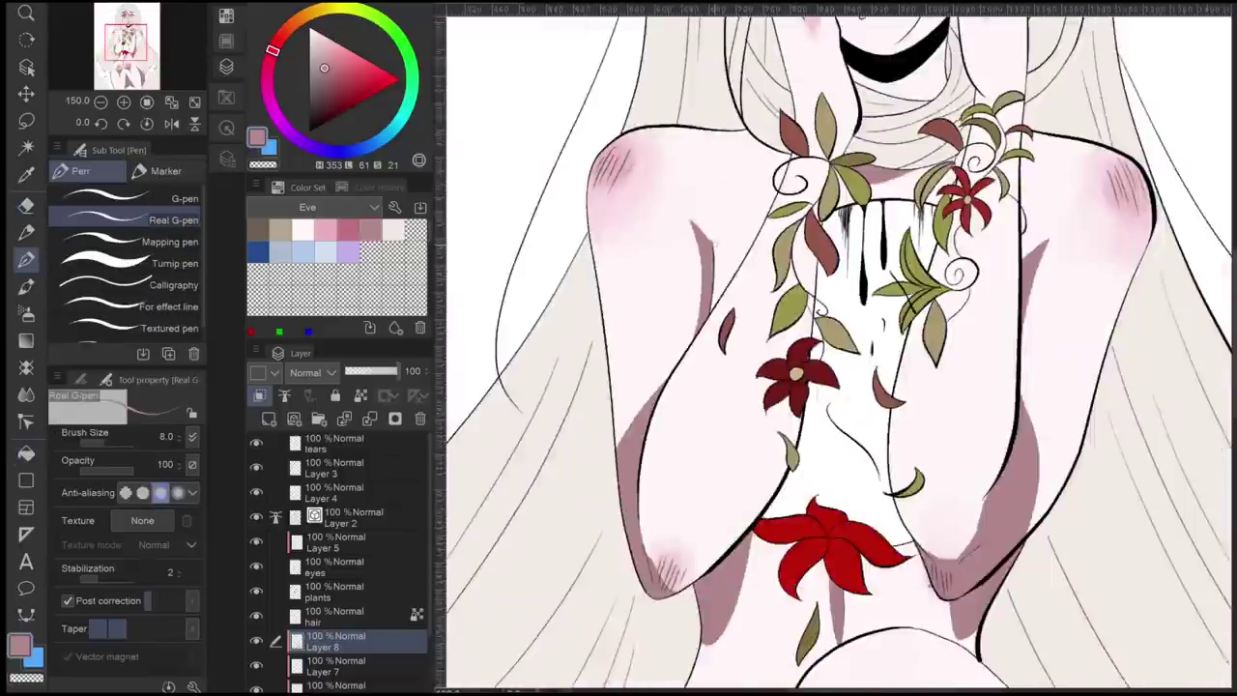
- Outline slender tendon shadows on the back of the viewer's-left hand and wrist with the Real G-pen at size 8
scroll(831, 212, "up", 3)
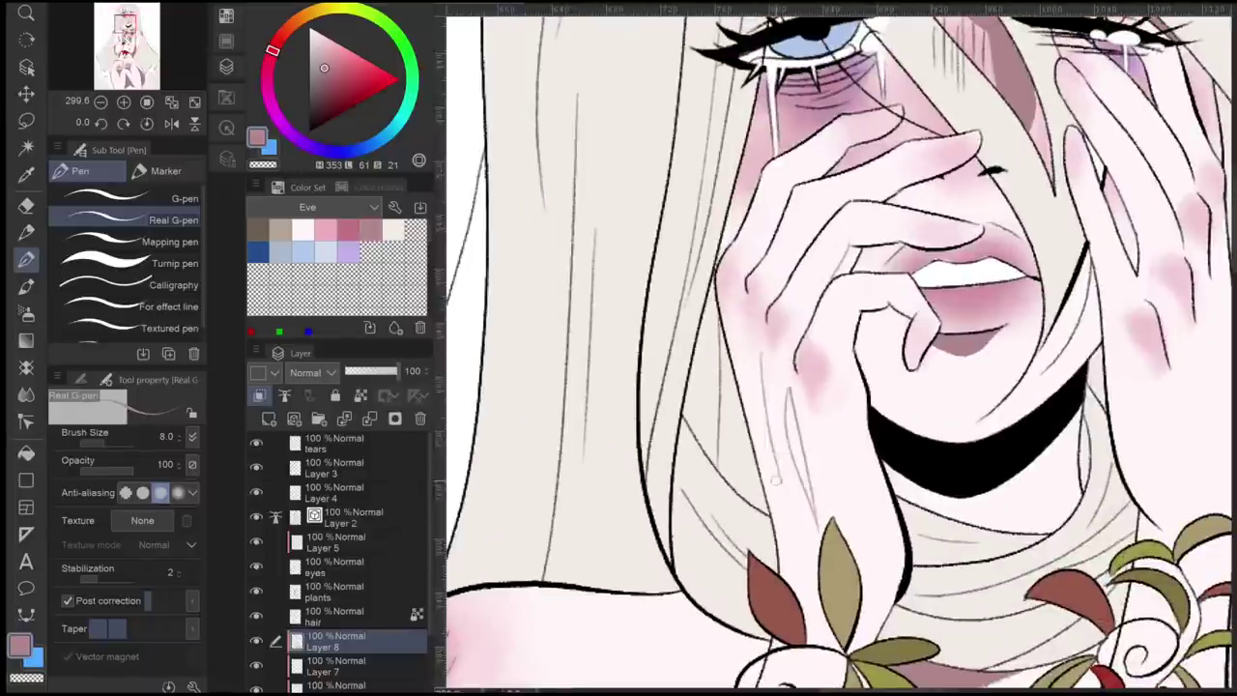
left_click_drag(755, 346, 791, 498)
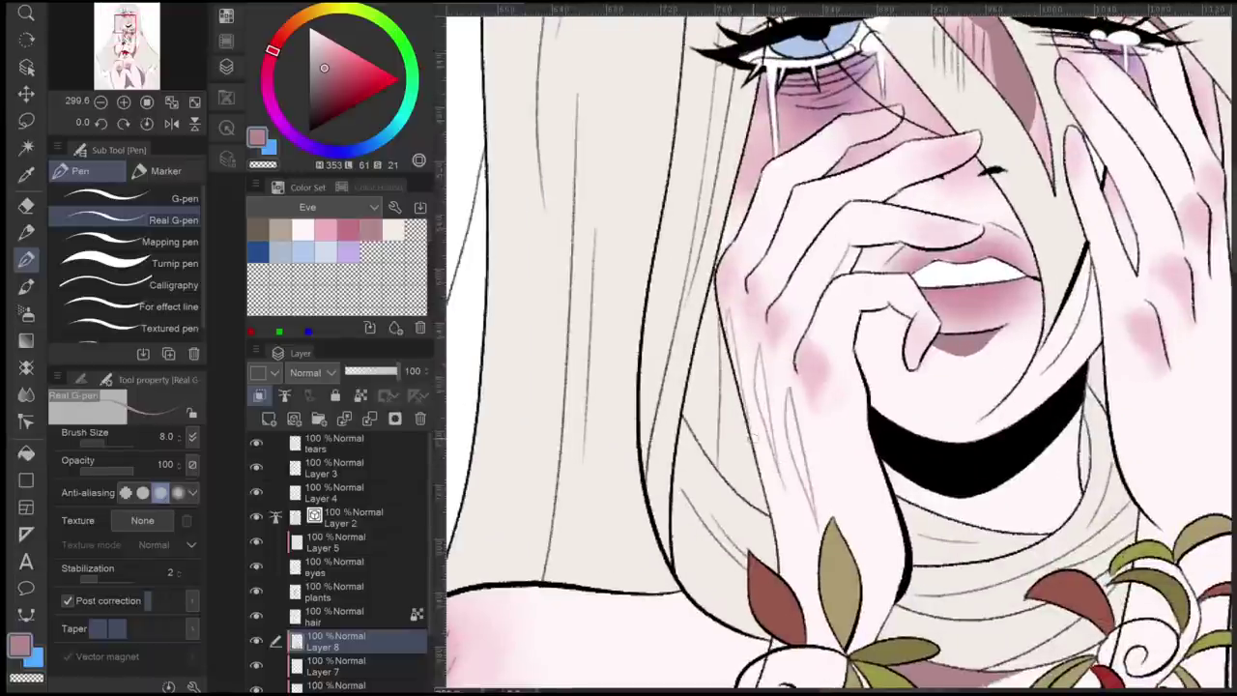
key("g")
scroll(800, 431, "up", 4)
key("p")
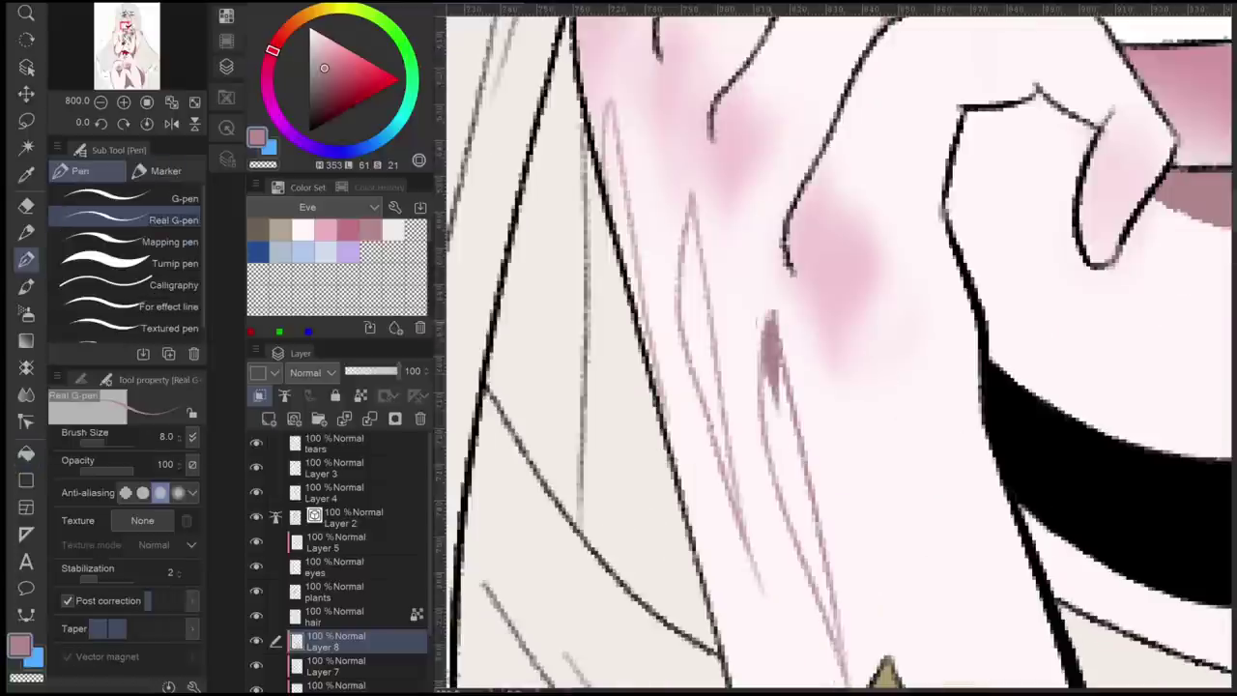
- Colour in the slender tendon shadows on the viewer's-left hand and wrist with muted rose pen strokes and Fill
left_click_drag(763, 367, 794, 491)
left_click_drag(793, 491, 767, 375)
left_click_drag(761, 319, 793, 460)
left_click_drag(765, 289, 818, 544)
left_click_drag(793, 290, 856, 483)
left_click_drag(711, 297, 758, 493)
left_click_drag(740, 327, 769, 501)
left_click_drag(832, 387, 820, 338)
left_click_drag(747, 412, 775, 543)
left_click_drag(822, 387, 793, 319)
left_click_drag(676, 278, 717, 516)
mouse_move(719, 516)
left_mouse_down()
mouse_move(737, 572)
mouse_move(856, 539)
left_mouse_up()
key("ctrl+z")
key("g")
scroll(831, 387, "down", 10)
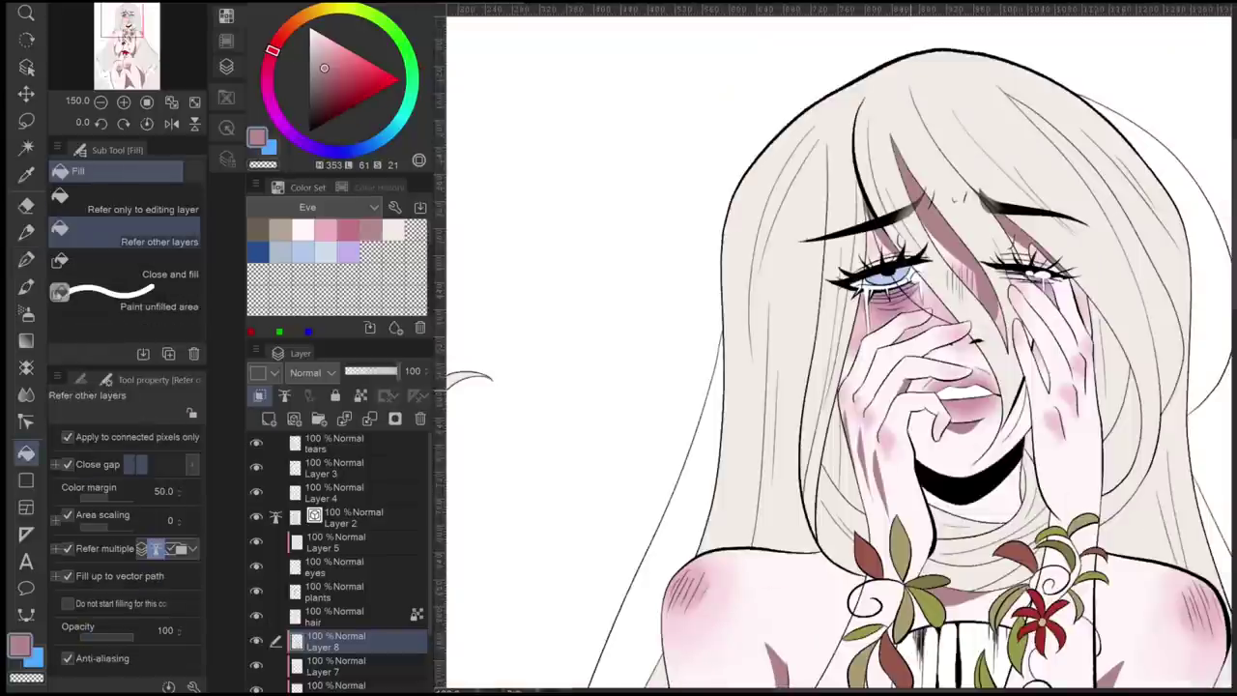
- Draw muted rose shadows beneath the viewer's-left fingers beside the lips and clean them up with the Rough eraser at size 40
scroll(832, 464, "up", 6)
key("p")
scroll(877, 278, "up", 1)
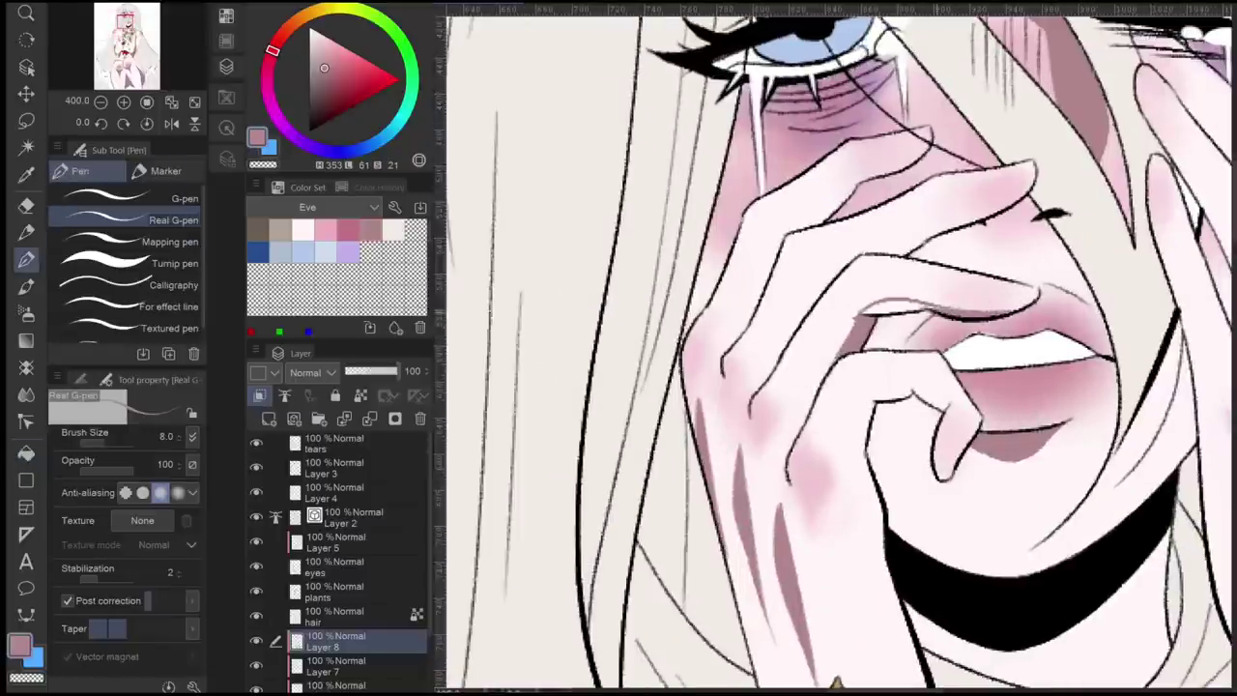
scroll(835, 348, "down", 8)
scroll(835, 348, "up", 8)
key("e")
scroll(835, 348, "down", 7)
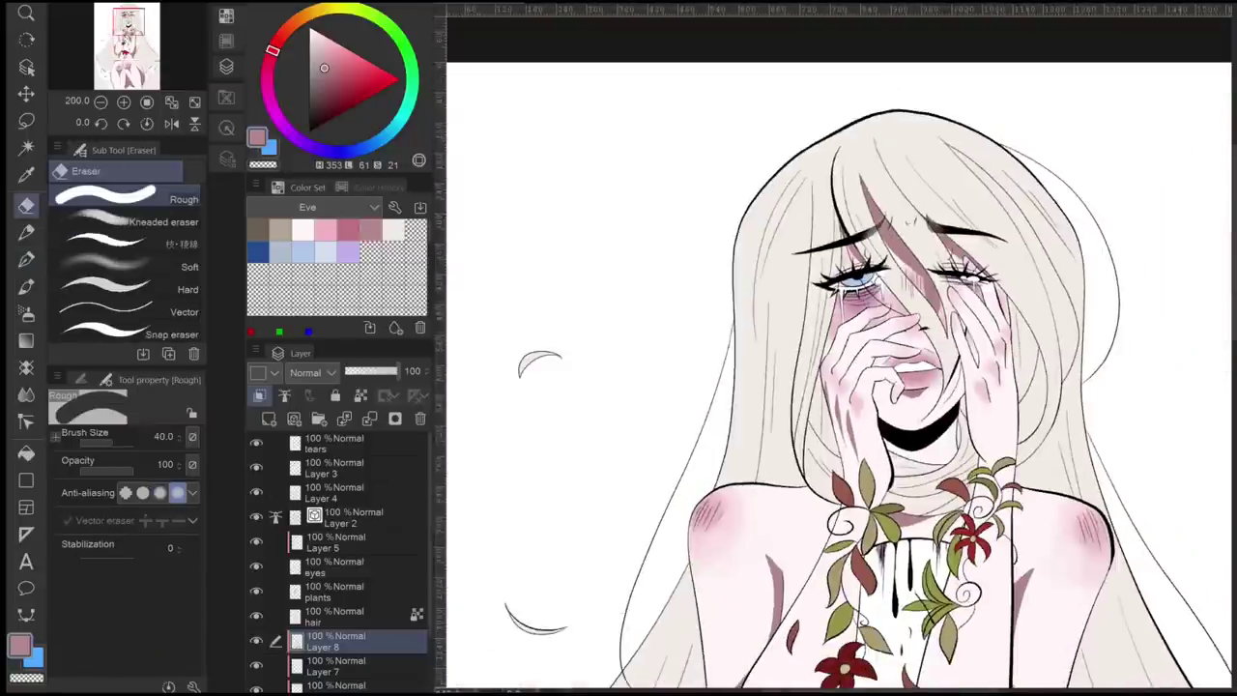
- Outline slender tendon shadows on the back of the viewer's-right hand and wrist with the Real G-pen at size 8
scroll(836, 348, "up", 2)
key("p")
scroll(835, 348, "up", 3)
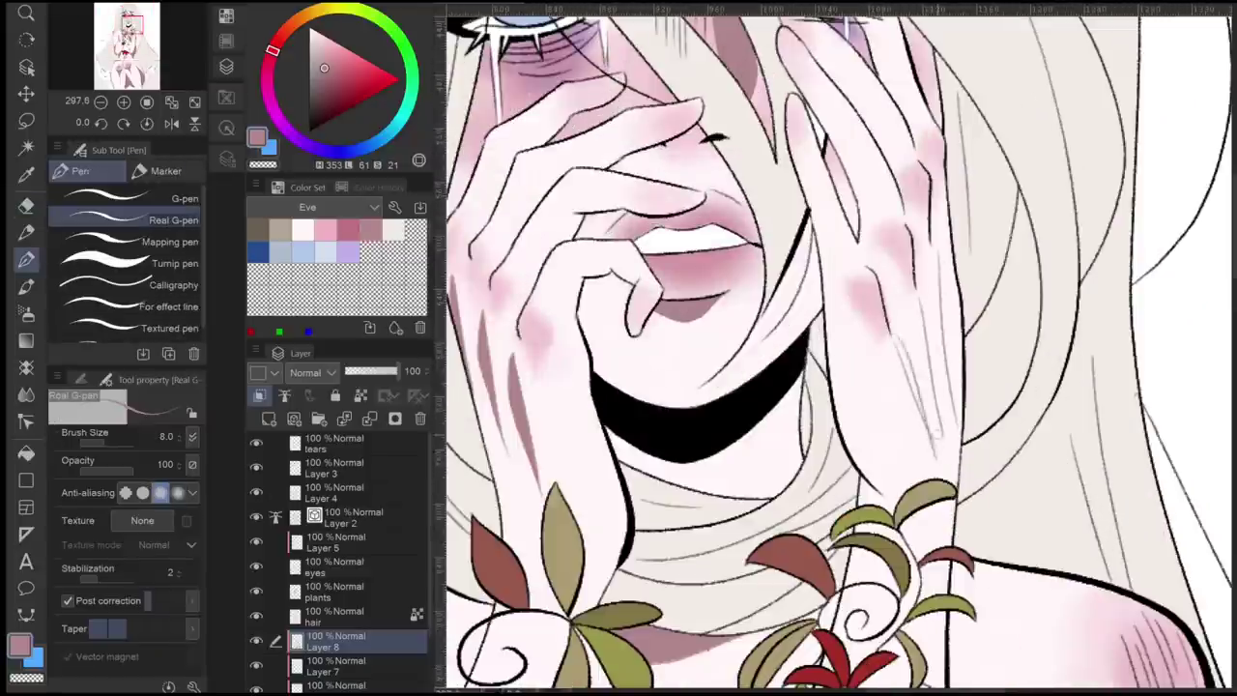
left_click_drag(914, 296, 942, 437)
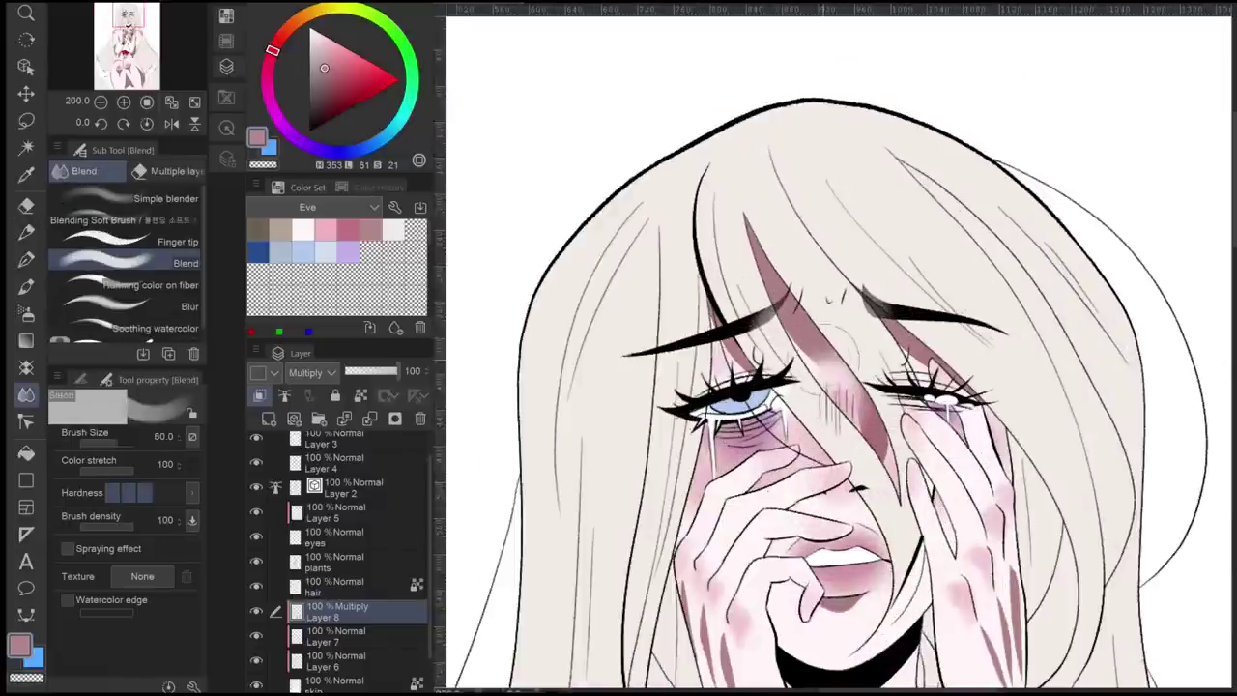
- Soften the muted rose shadows between the hair strands on the forehead and nose with the Blend tool at size 50
key("bracketright")
key("bracketright")
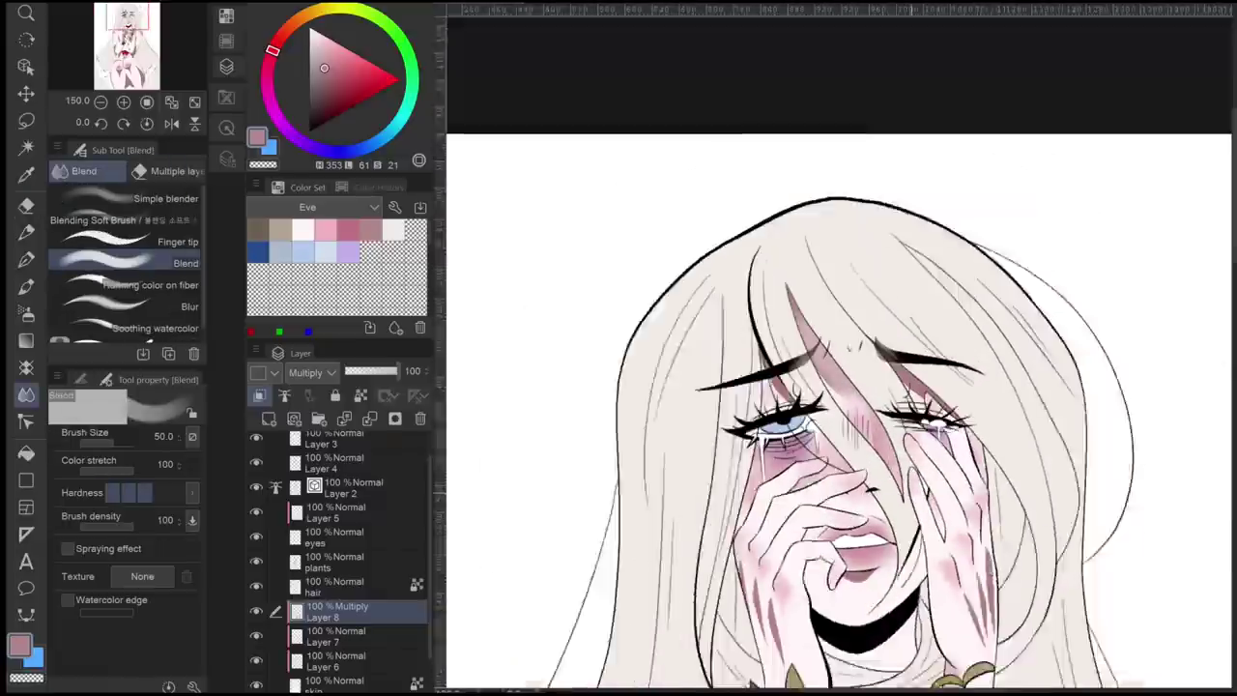
scroll(899, 484, "up", 3)
scroll(1107, 319, "down", 4)
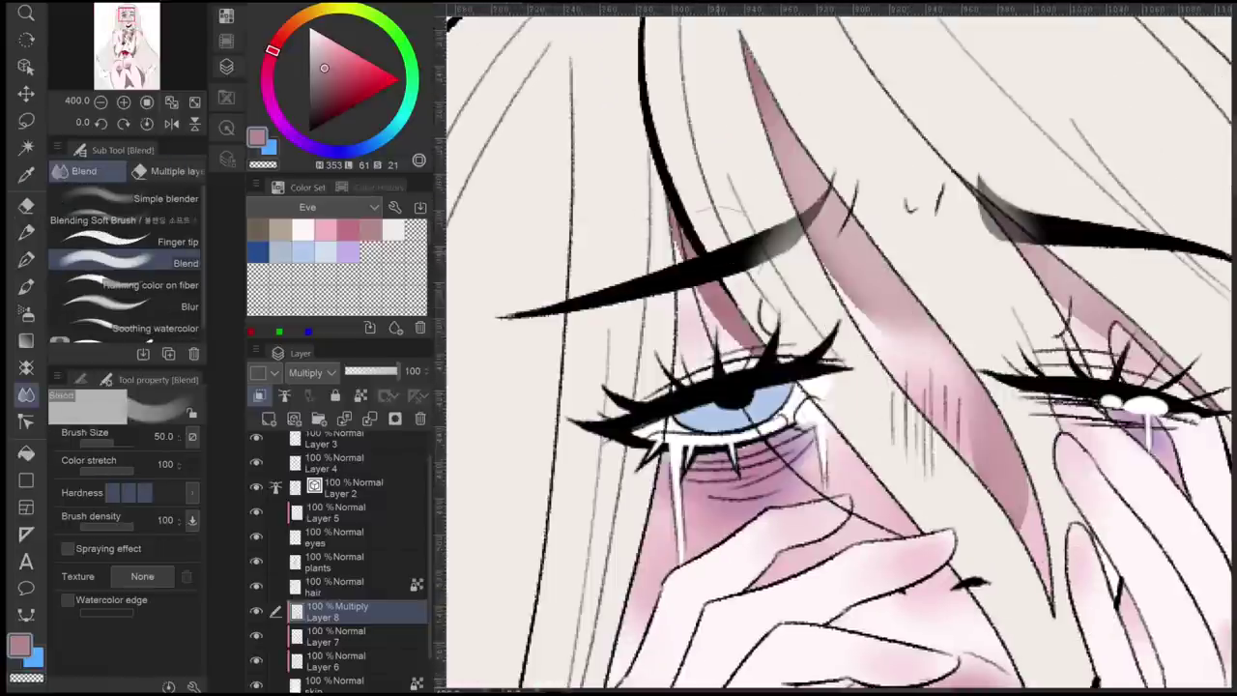
scroll(954, 338, "up", 4)
key("bracketleft")
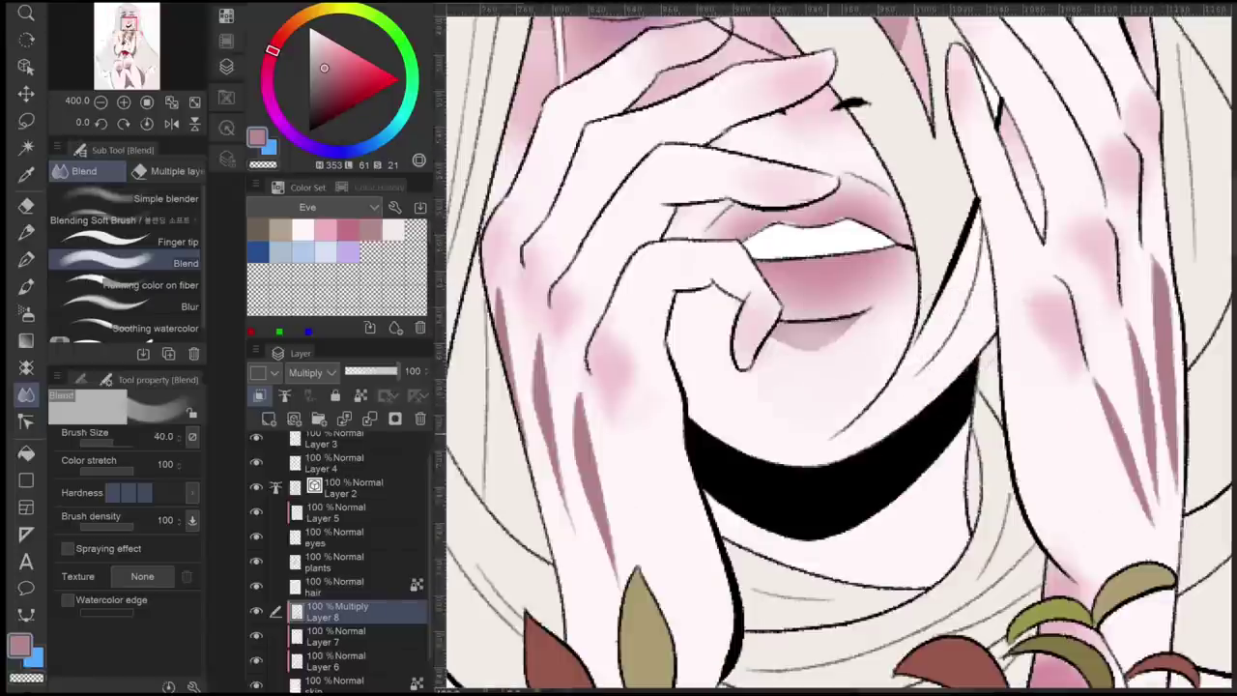
- Soften the edges of the shadow beneath the lower lip with the Blend tool at size 17
key("bracketleft")
key("bracketleft")
key("bracketleft")
key("bracketleft")
scroll(943, 362, "up", 3)
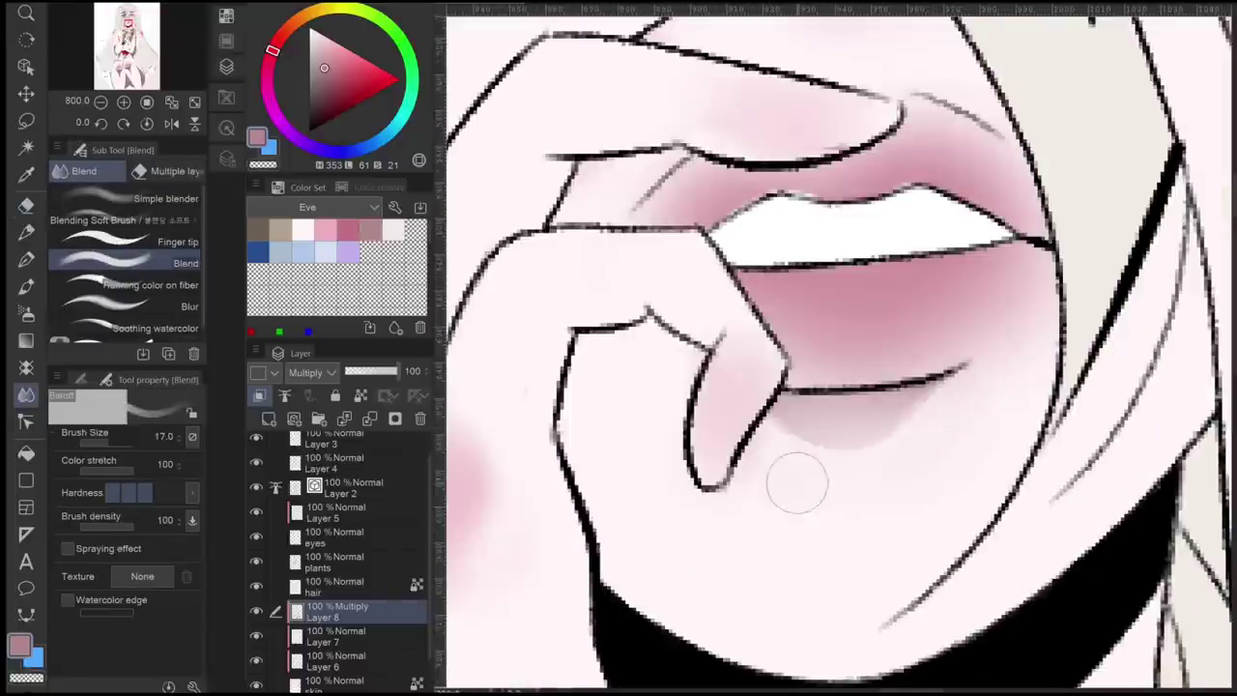
scroll(832, 551, "down", 6)
- Soften the tendon shadows on the viewer's-left hand and wrist with the Blend tool at size 15
key("bracketright")
key("bracketright")
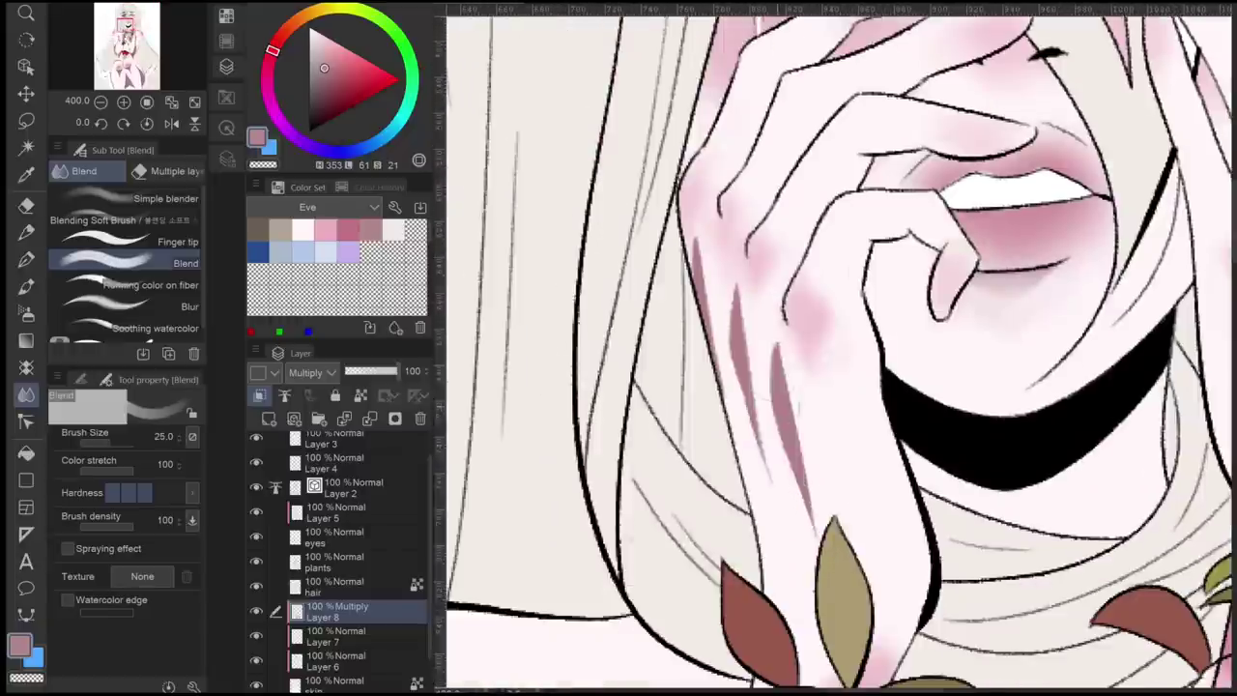
key("e")
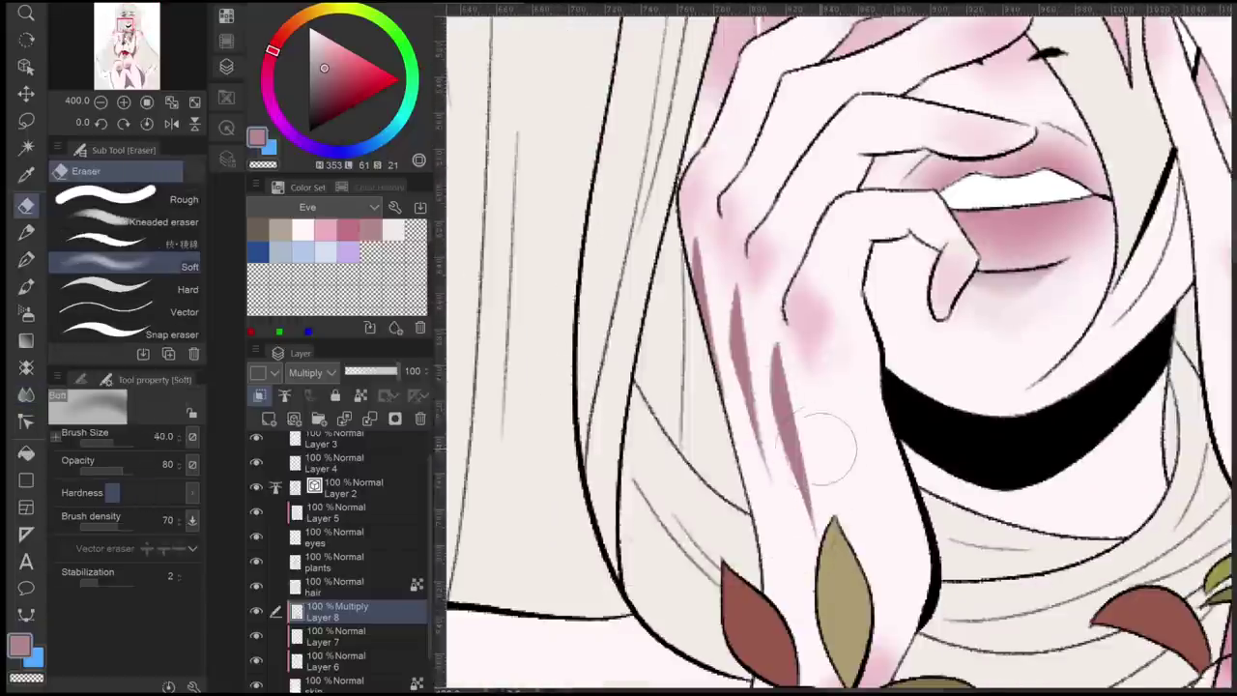
key("j")
scroll(829, 447, "up", 3)
left_click_drag(740, 226, 817, 619)
scroll(778, 285, "down", 3)
mouse_move(740, 232)
left_mouse_down()
mouse_move(740, 342)
mouse_move(769, 242)
left_mouse_up()
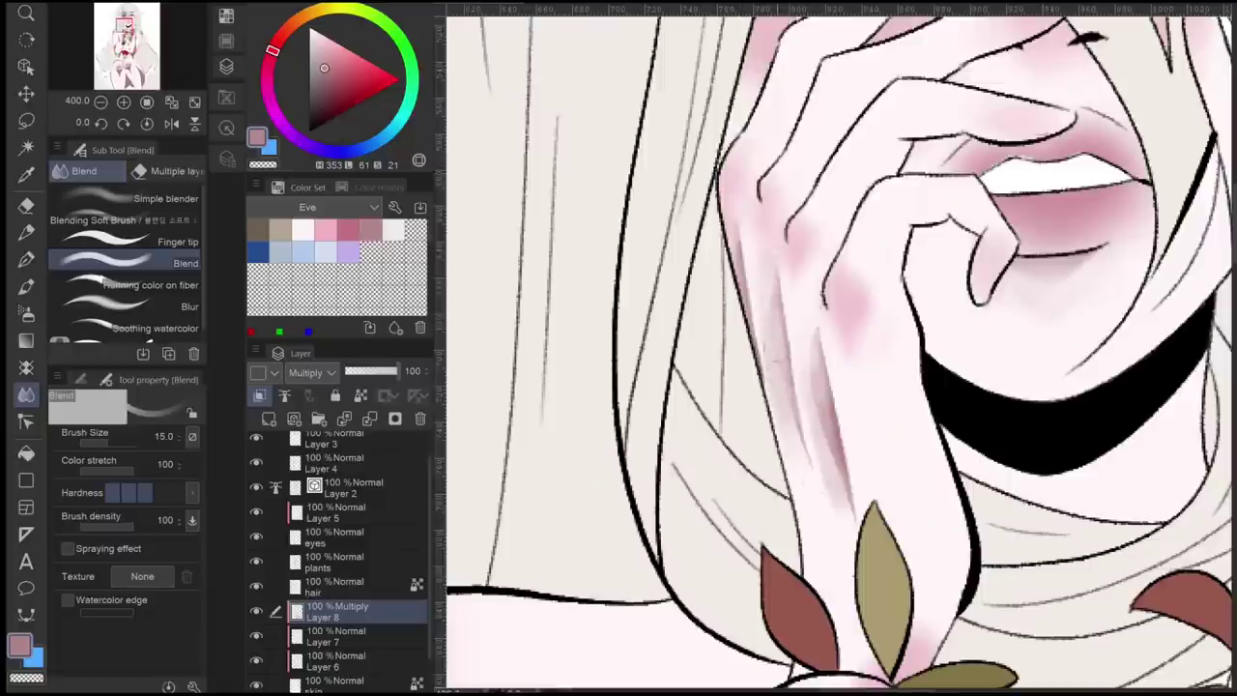
- Thin the tendon shadows on the viewer's-left hand with the Soft eraser at size 15, undoing unwanted strokes
key("e")
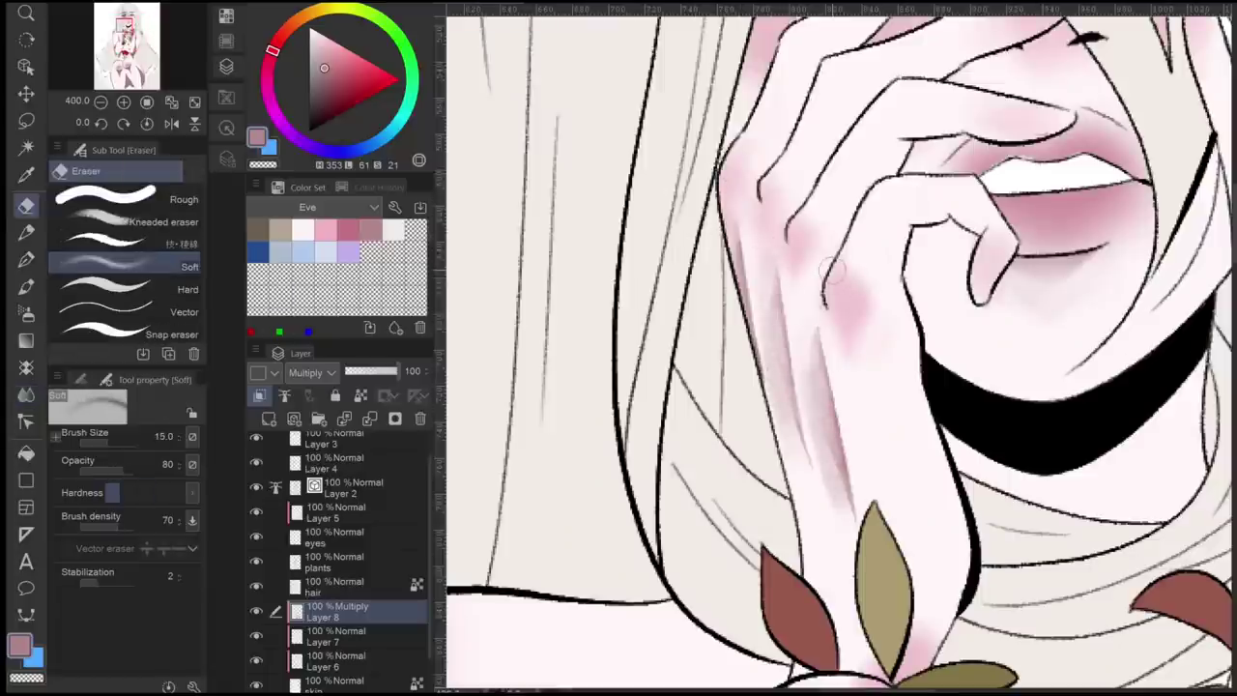
mouse_move(821, 271)
left_mouse_down()
mouse_move(830, 529)
mouse_move(829, 488)
left_mouse_up()
key("ctrl+z")
key("ctrl+z")
key("ctrl+0")
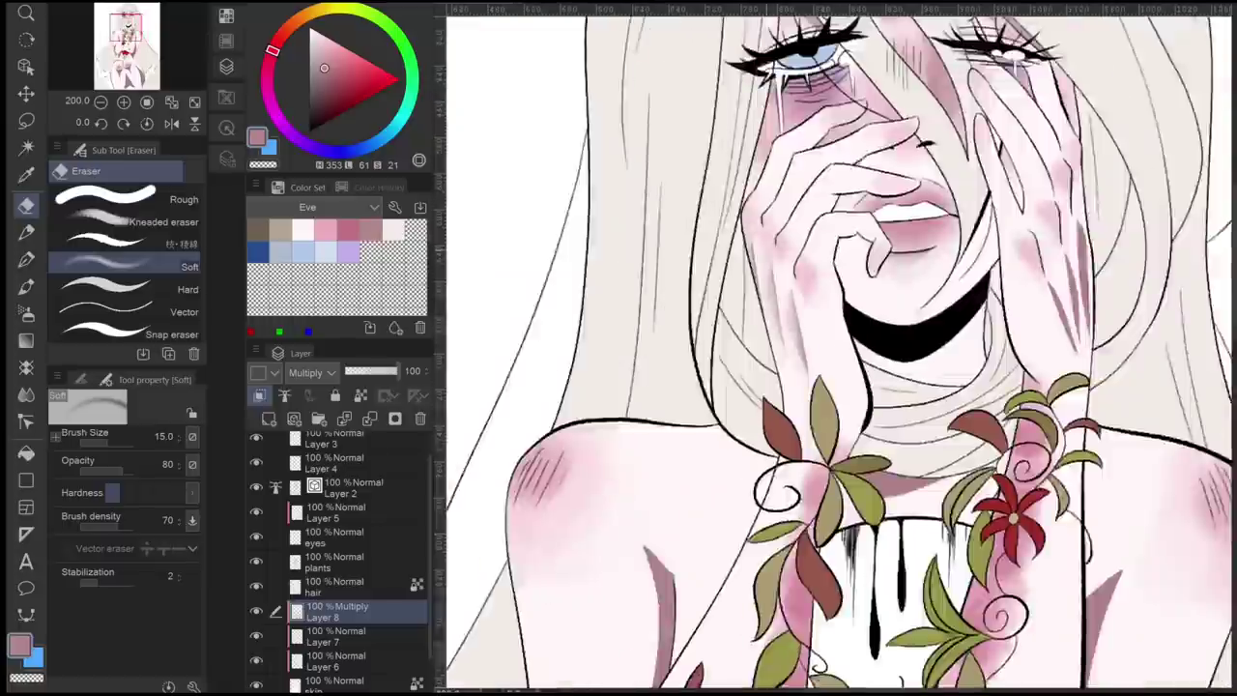
- Soften the viewer's-right hand's tendon shadows with the Blend tool at size 15 and trim them with the Soft eraser at size 10
key("j")
mouse_move(759, 290)
left_mouse_down()
mouse_move(774, 425)
mouse_move(783, 319)
mouse_move(781, 426)
mouse_move(773, 251)
left_mouse_up()
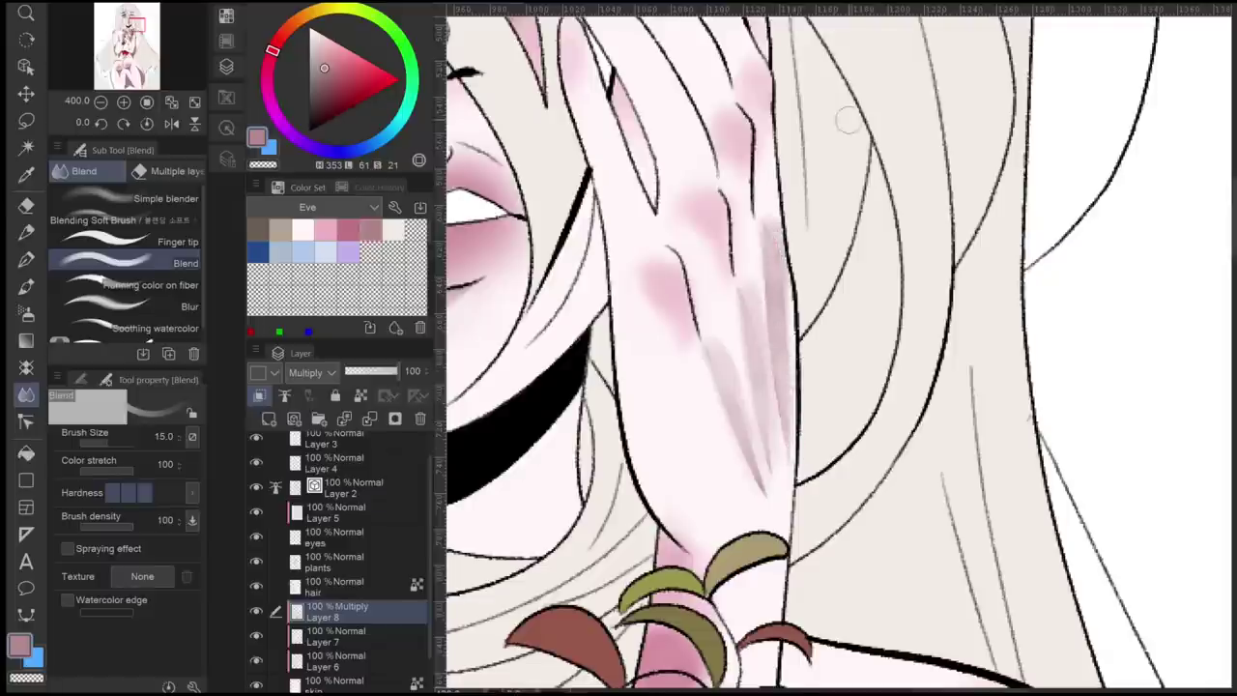
key("e")
scroll(788, 319, "up", 2)
left_click_drag(760, 413, 735, 364)
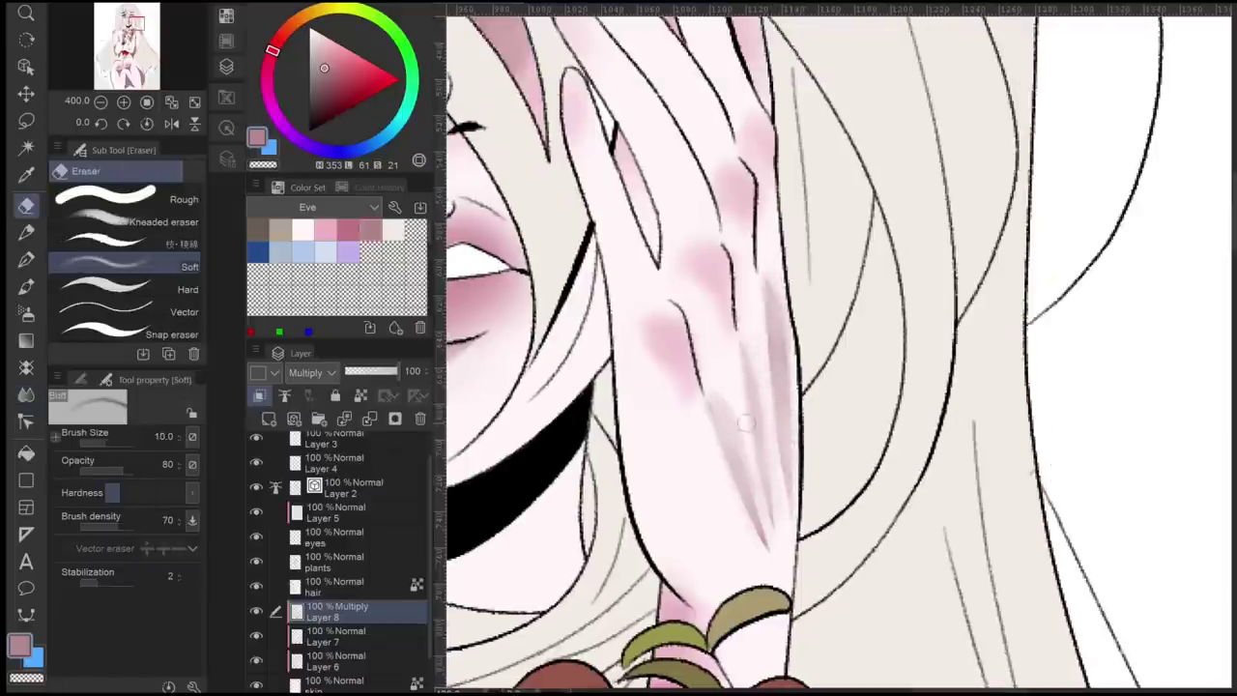
left_click_drag(778, 549, 777, 530)
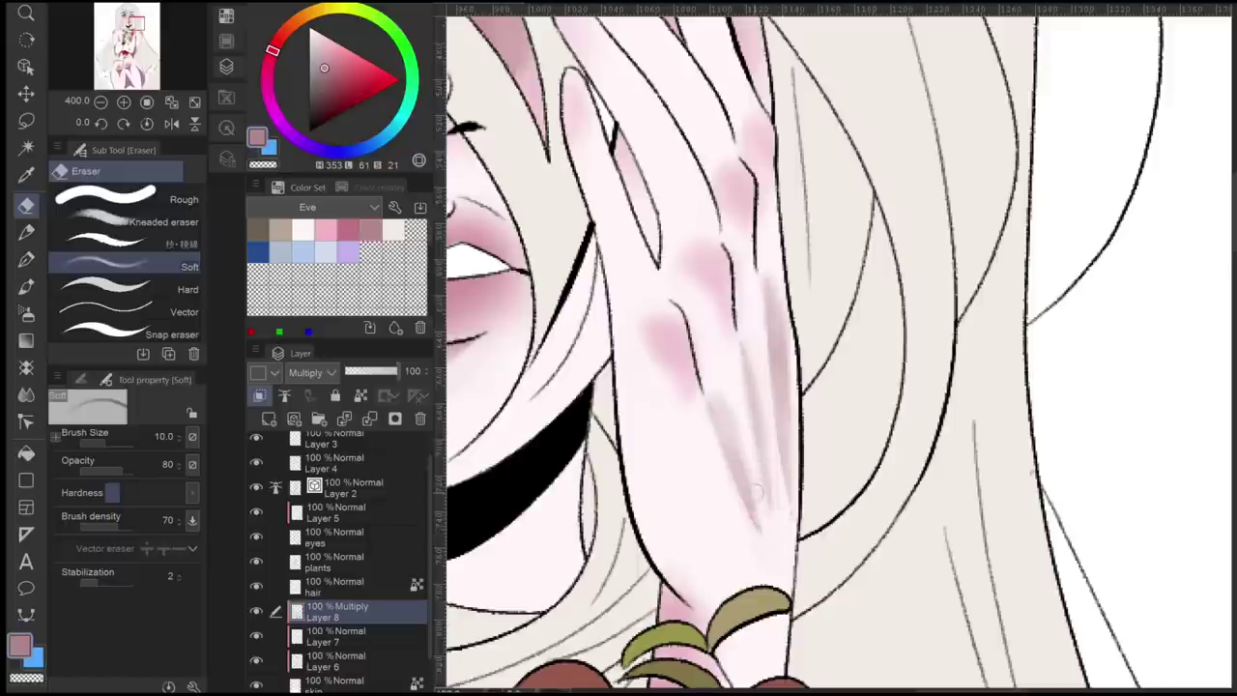
scroll(766, 539, "down", 5)
scroll(767, 539, "up", 2)
scroll(903, 401, "down", 3)
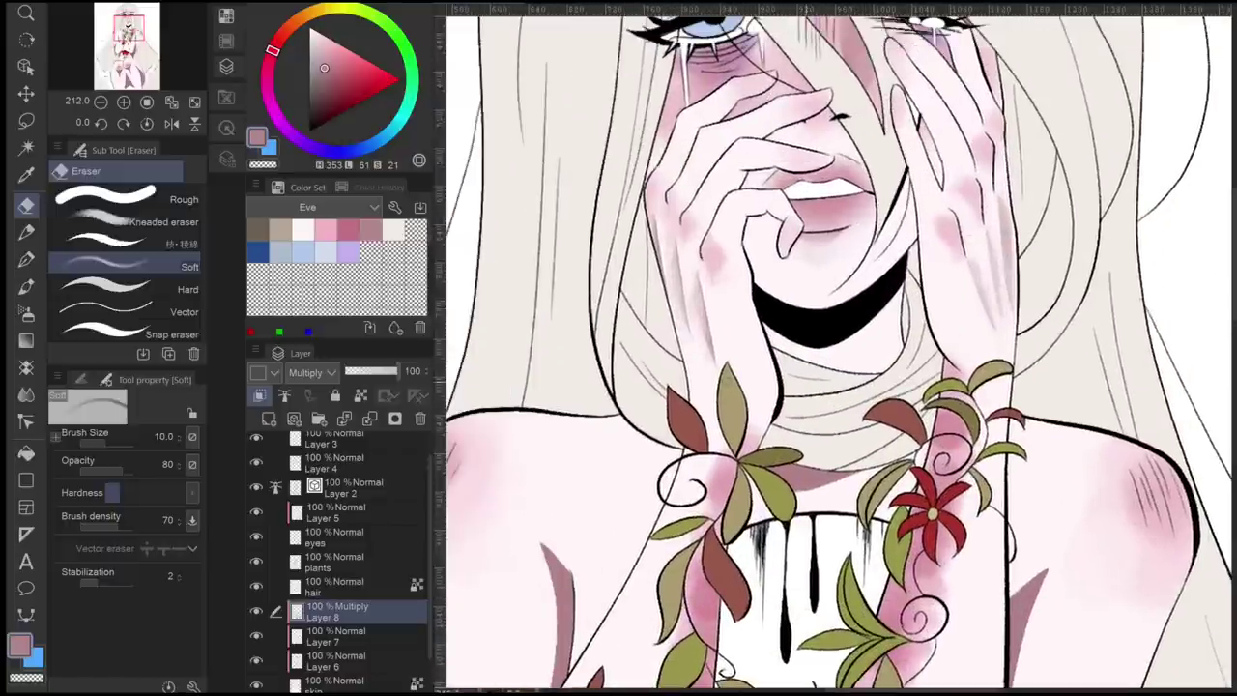
- Soften the shadows under the chin, beside the armpits and around both elbows with the Blend tool at sizes 25 to 40
scroll(784, 553, "up", 3)
key("j")
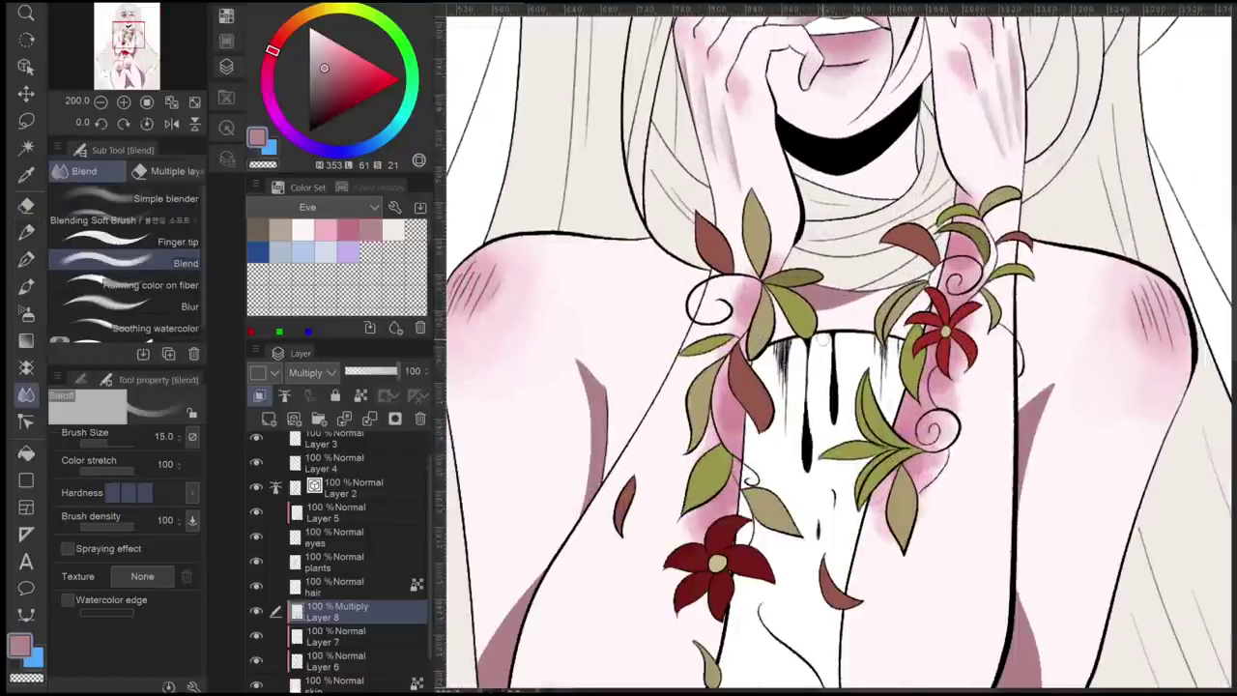
scroll(832, 295, "down", 2)
scroll(831, 295, "up", 1)
scroll(831, 295, "down", 2)
scroll(948, 300, "up", 2)
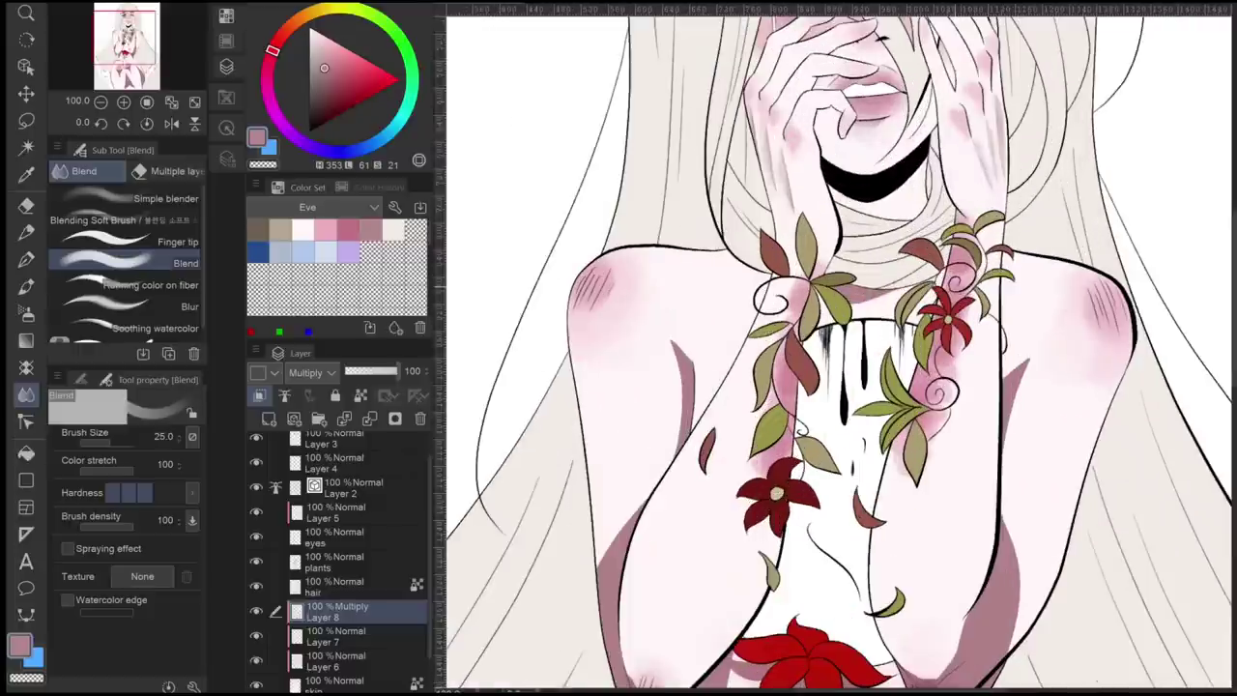
left_click_drag(841, 290, 957, 193)
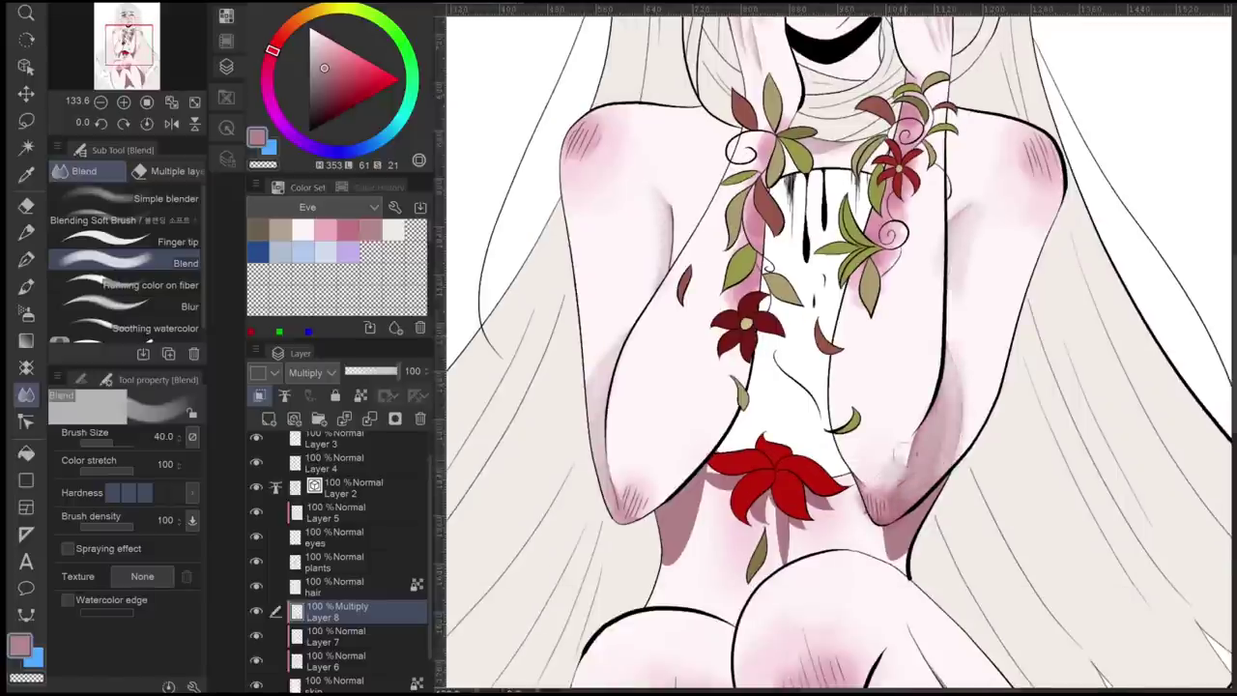
- Soften the waist shadows and the large red flower's shadow with the Blend tool at size 40 and the Soft eraser at size 30
scroll(973, 379, "up", 5)
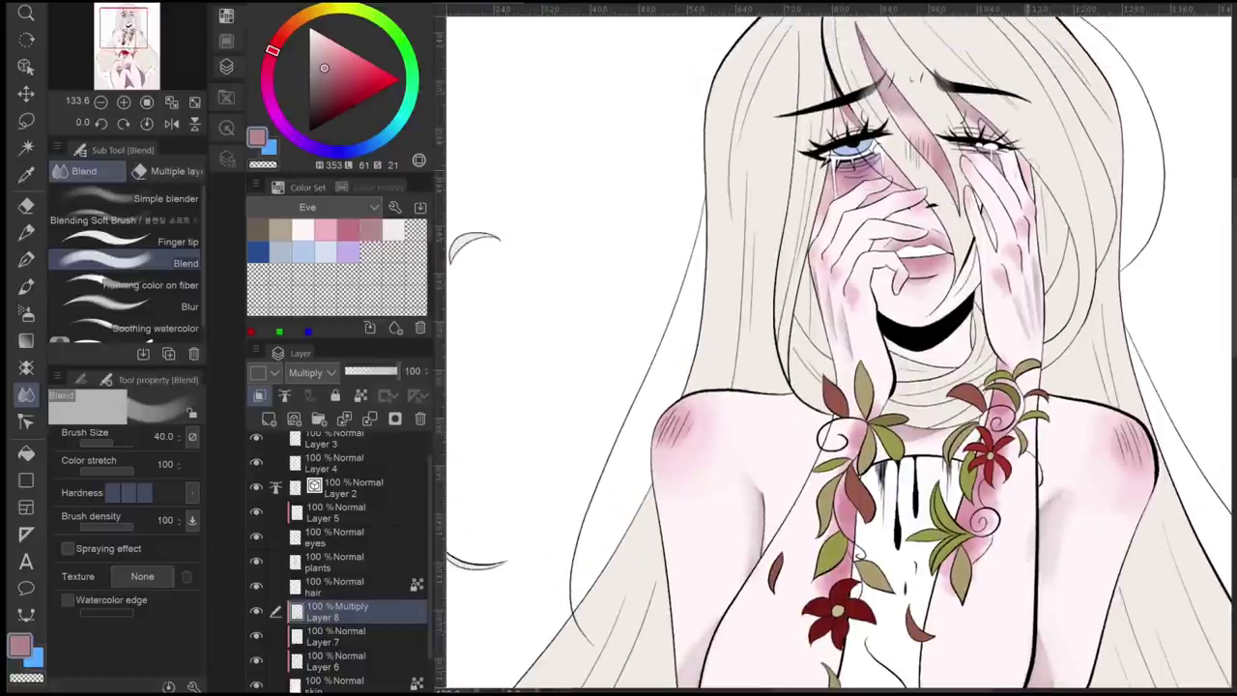
scroll(841, 348, "down", 5)
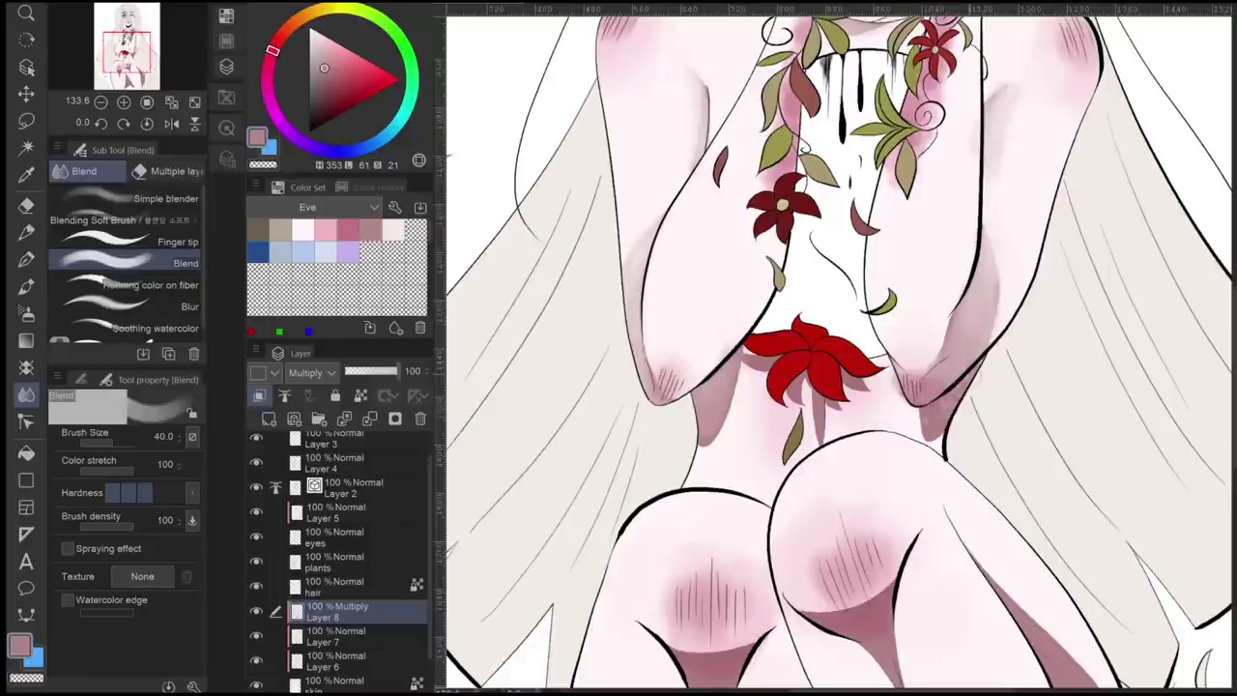
scroll(841, 348, "down", 3)
scroll(841, 348, "up", 4)
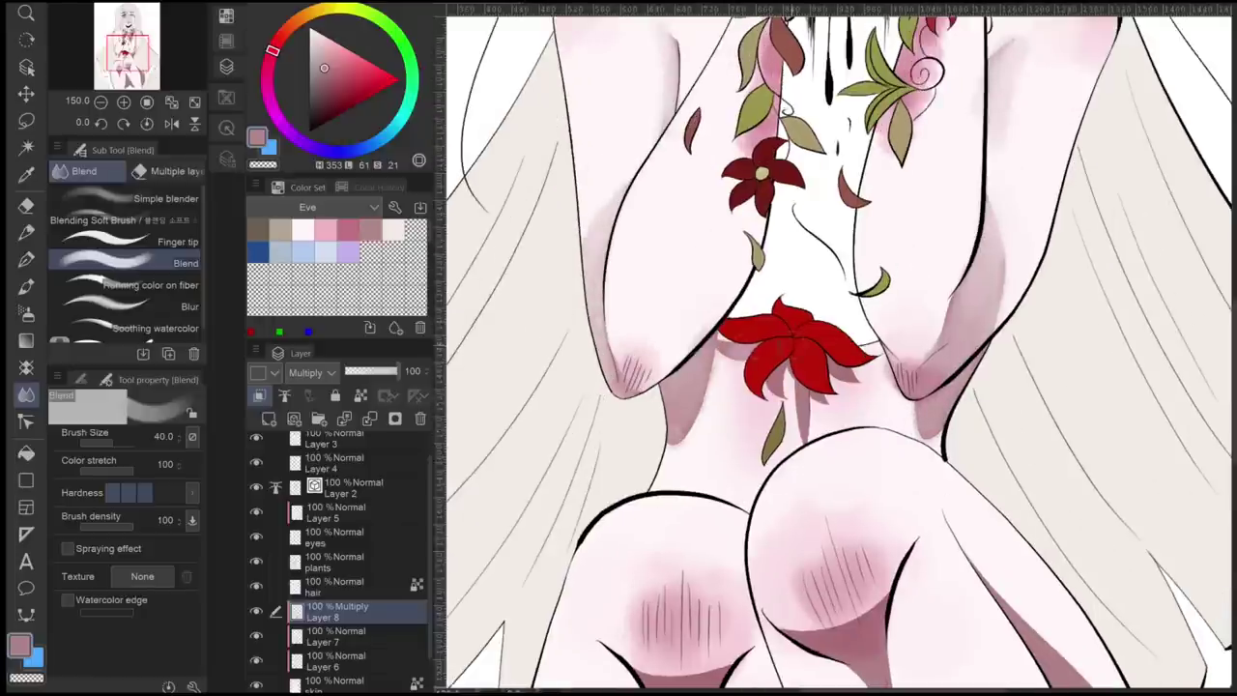
scroll(803, 426, "down", 3)
scroll(802, 425, "up", 3)
key("e")
scroll(802, 425, "up", 1)
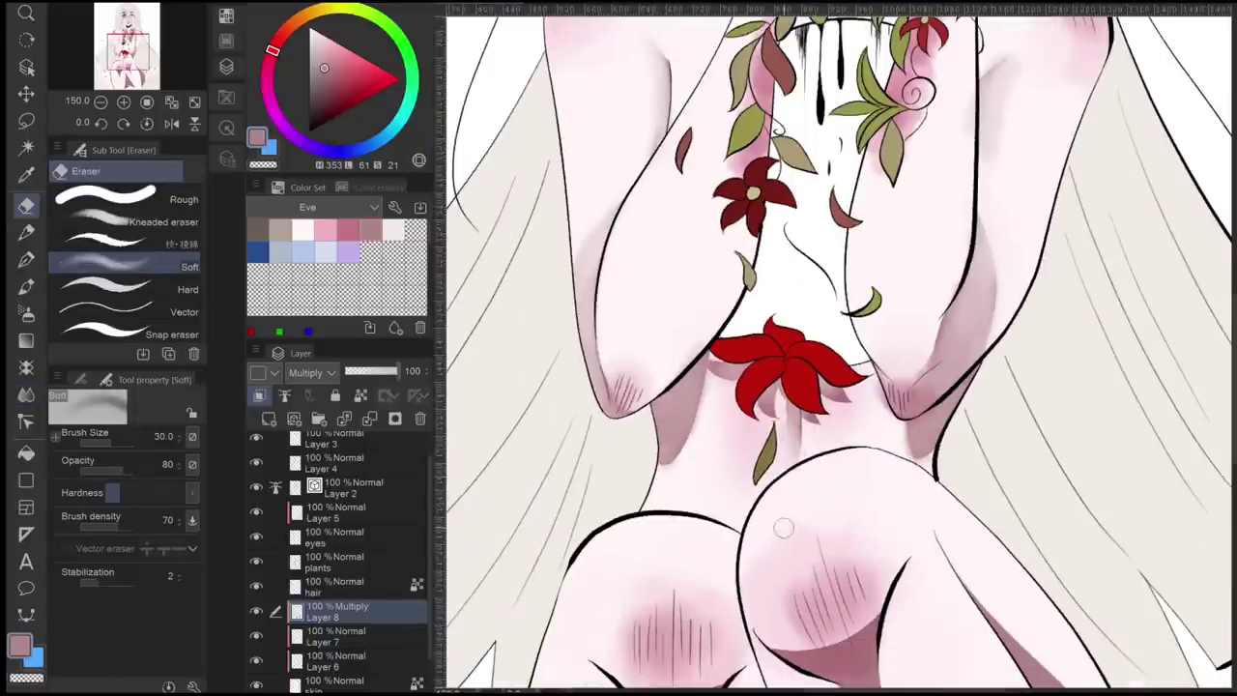
- Soften the shadows beneath both knees with the Blend tool at size 50
scroll(841, 348, "down", 3)
key("j")
left_click_drag(821, 385, 863, 391)
mouse_move(802, 338)
left_mouse_down()
mouse_move(889, 387)
mouse_move(877, 453)
mouse_move(850, 382)
mouse_move(875, 431)
left_mouse_up()
mouse_move(720, 401)
left_mouse_down()
mouse_move(677, 435)
mouse_move(688, 541)
left_mouse_up()
left_click_drag(715, 406, 643, 426)
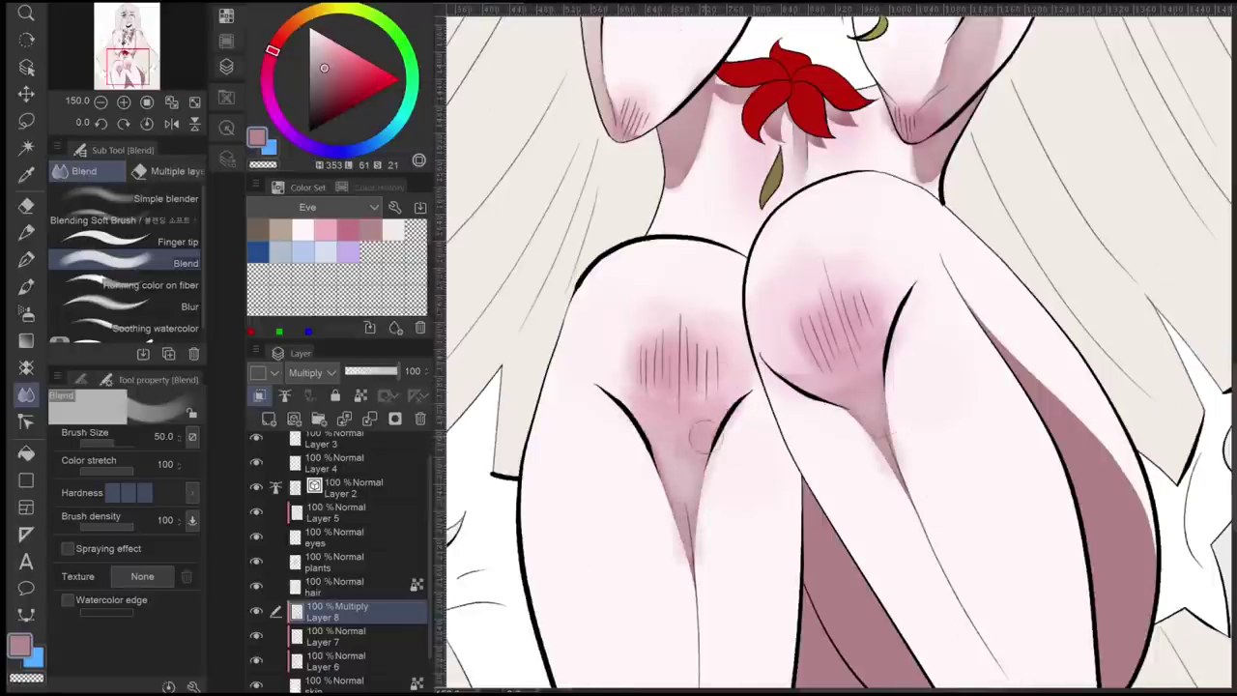
- Soften the shadows on the viewer's-right outer thigh and the thigh undersides between the legs with the Blend tool at size 70
scroll(841, 387, "down", 5)
scroll(841, 387, "up", 5)
scroll(841, 386, "down", 5)
scroll(841, 387, "up", 1)
left_click_drag(754, 541, 754, 290)
scroll(802, 387, "up", 3)
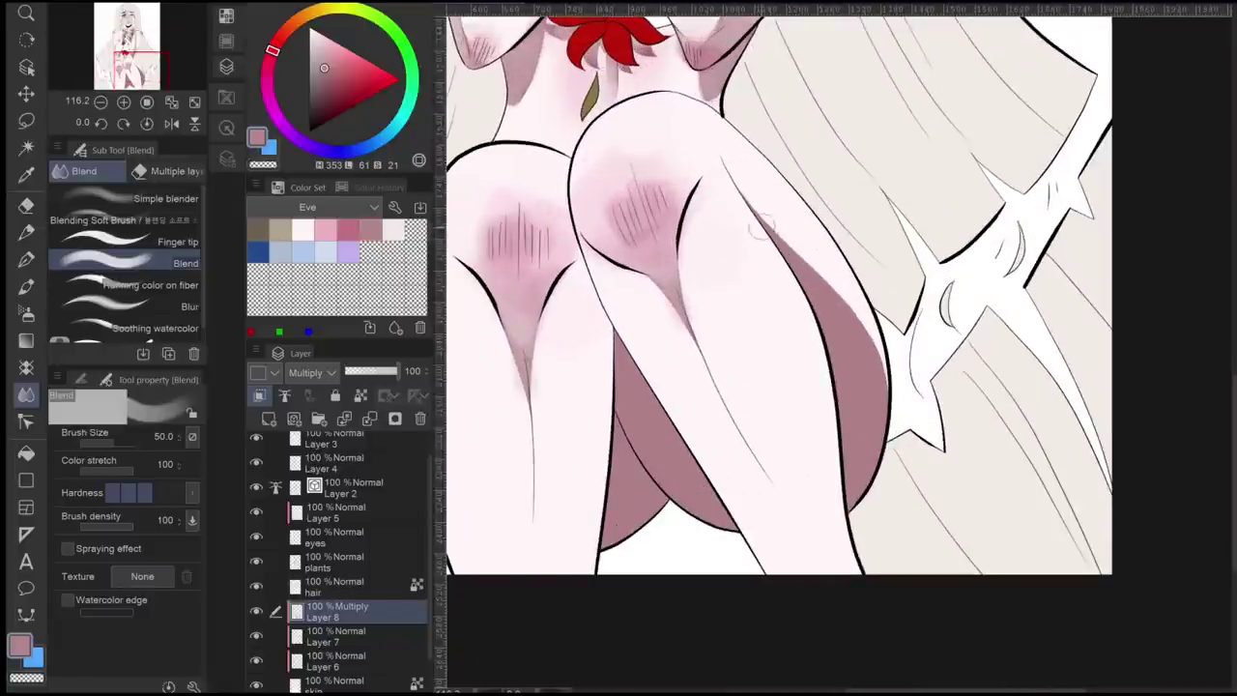
key("bracketright")
key("bracketright")
mouse_move(868, 426)
left_mouse_down()
mouse_move(859, 309)
mouse_move(865, 483)
left_mouse_up()
mouse_move(715, 502)
left_mouse_down()
mouse_move(696, 488)
mouse_move(628, 517)
mouse_move(686, 445)
mouse_move(676, 488)
left_mouse_up()
left_click_drag(619, 571, 592, 546)
scroll(677, 386, "down", 3)
scroll(677, 387, "up", 4)
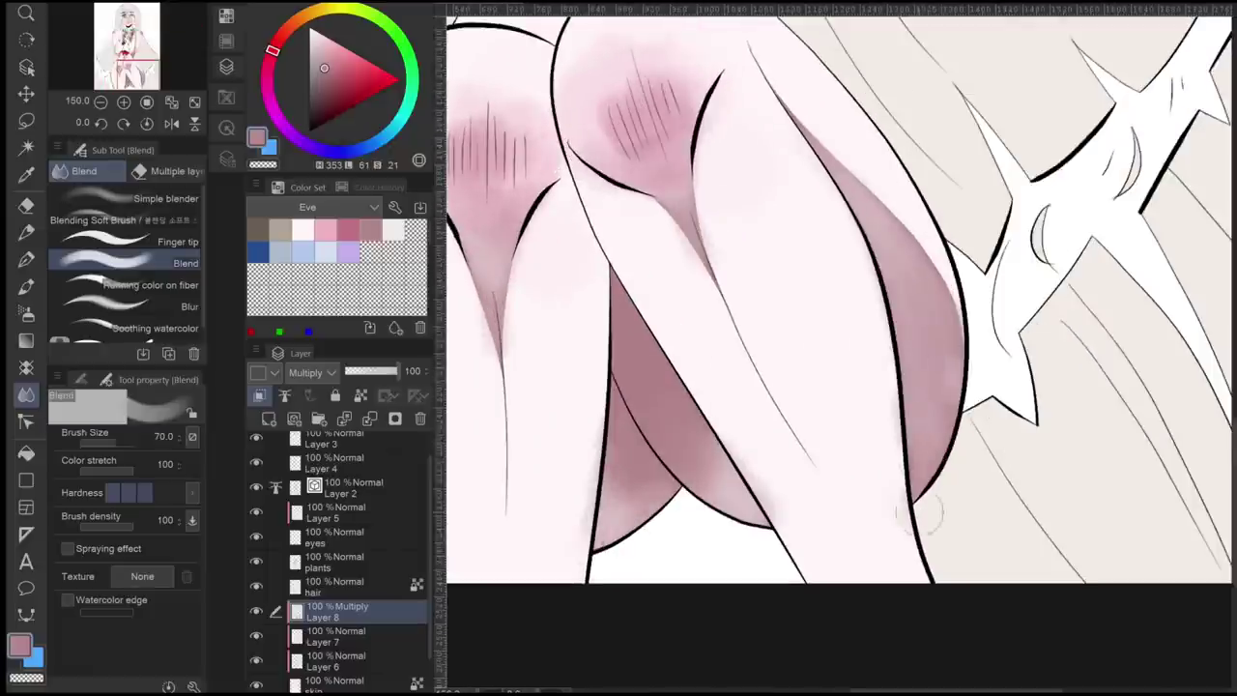
- Lower the Multiply shadow layer's opacity to 85% and make Layer 7 active
key("ctrl+alt+0")
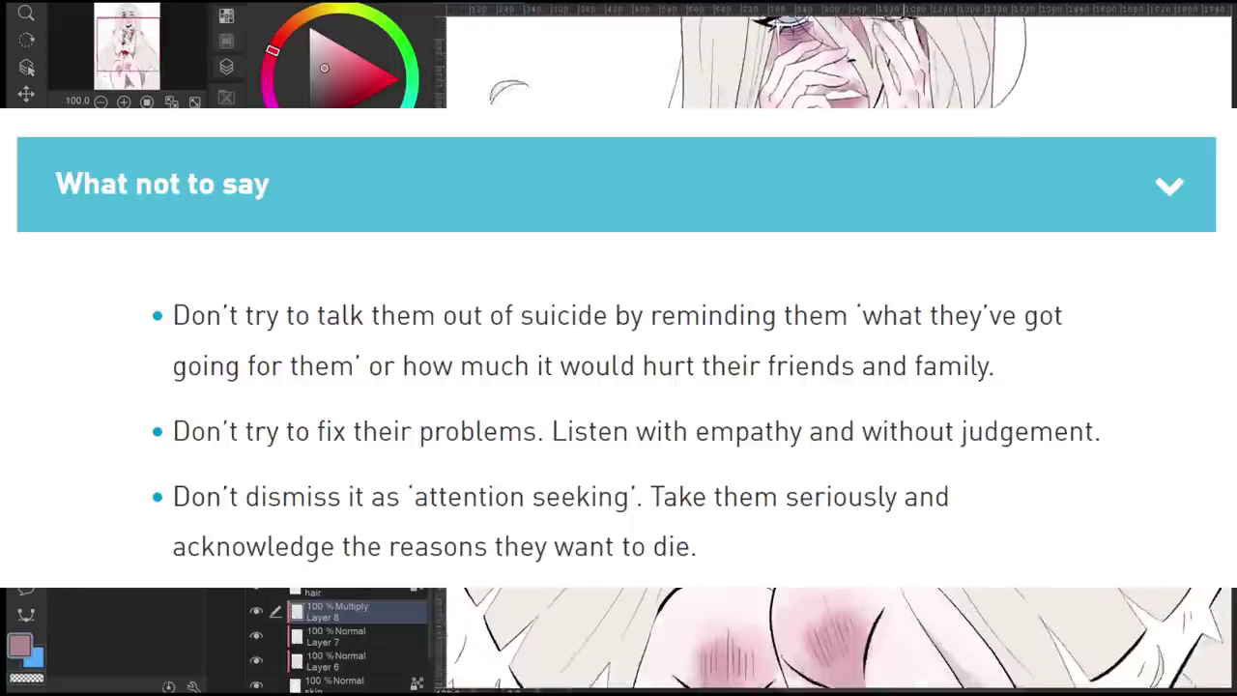
key("e")
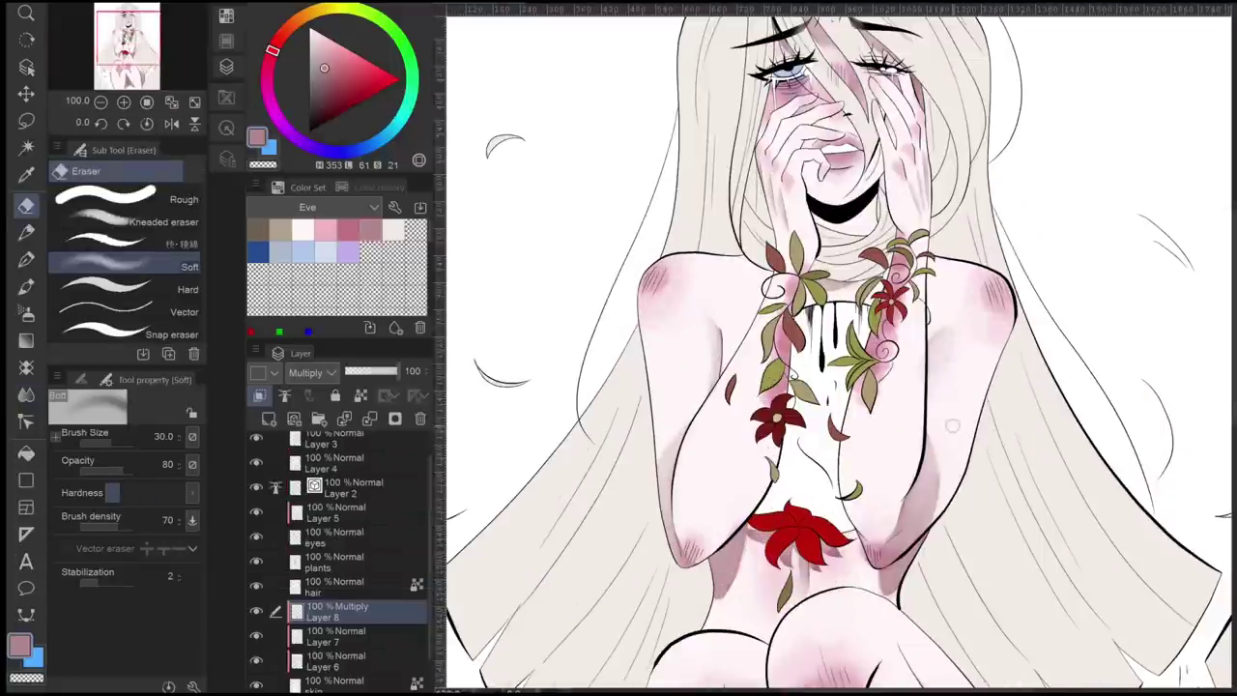
scroll(851, 375, "down", 3)
scroll(851, 375, "up", 6)
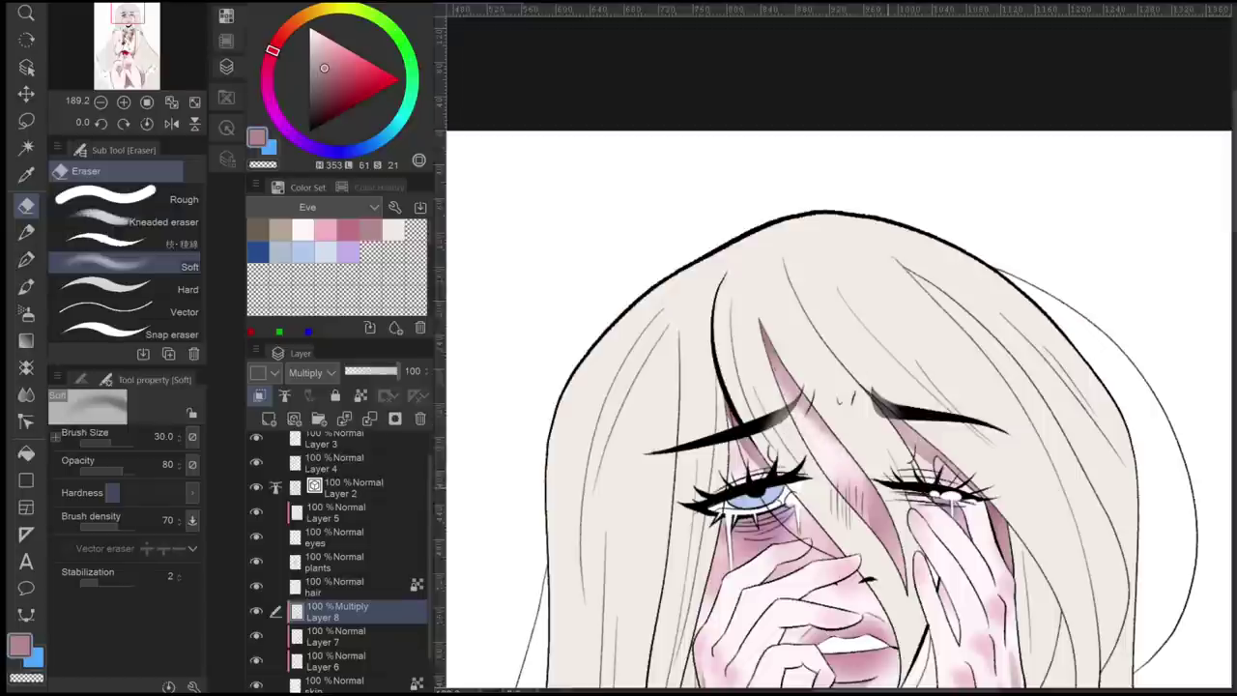
scroll(841, 406, "down", 4)
scroll(840, 406, "up", 2)
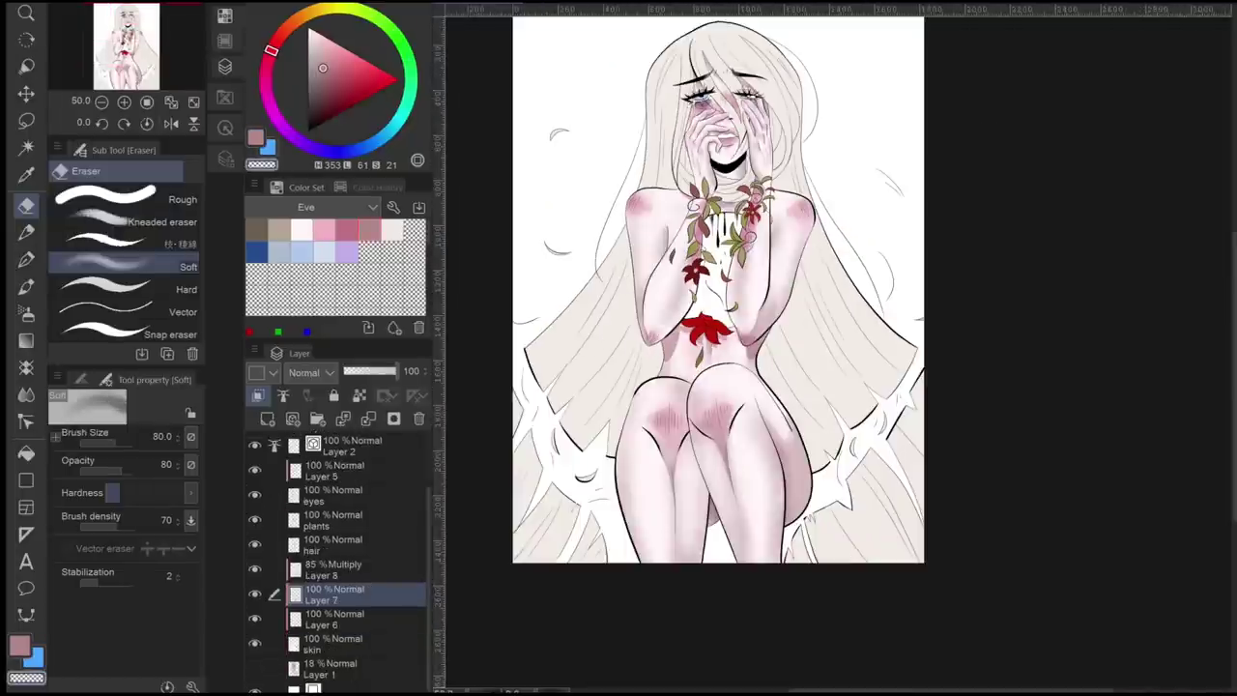
- Smooth the soft skin shading on Layer 6 across the arms and legs with the Blend tool at size 80
scroll(704, 243, "up", 3)
key("j")
key("alt+[")
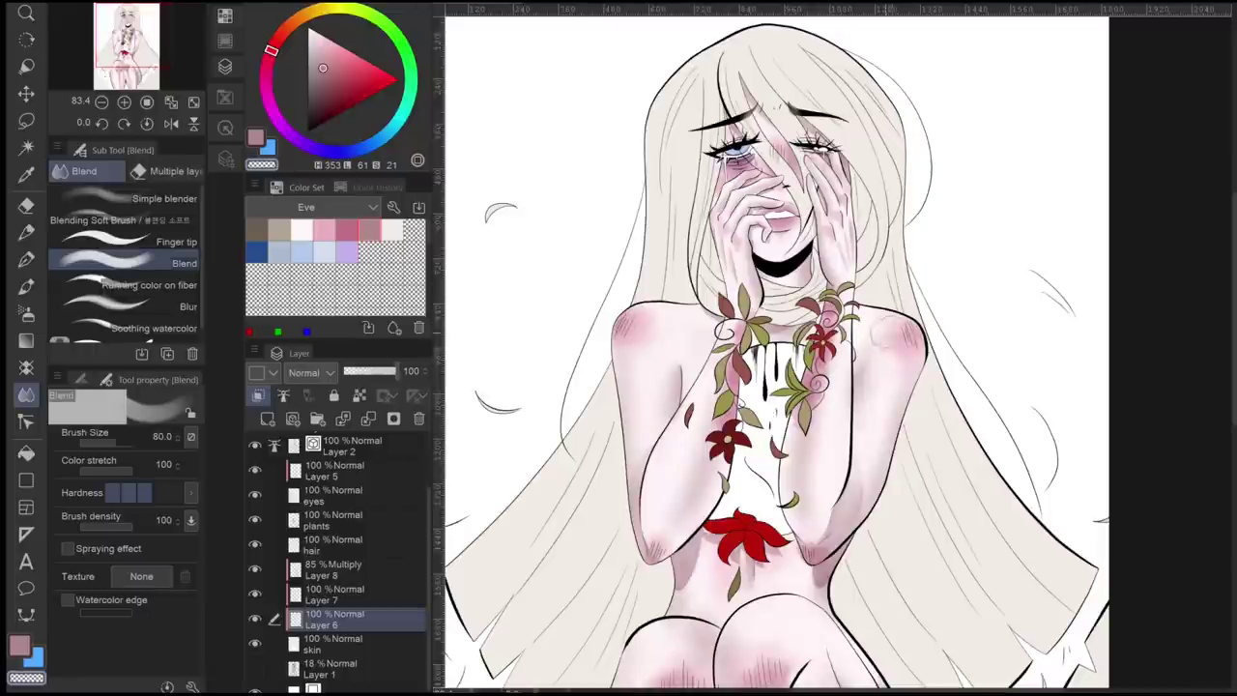
scroll(786, 348, "down", 3)
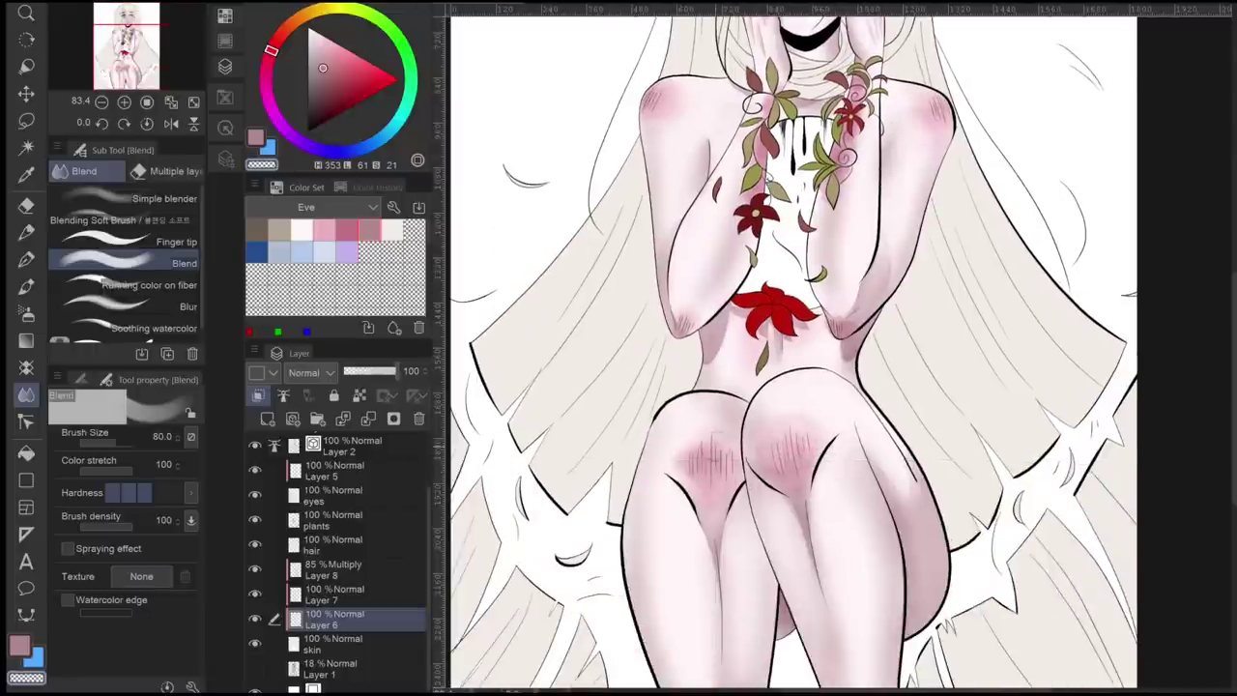
scroll(793, 348, "down", 3)
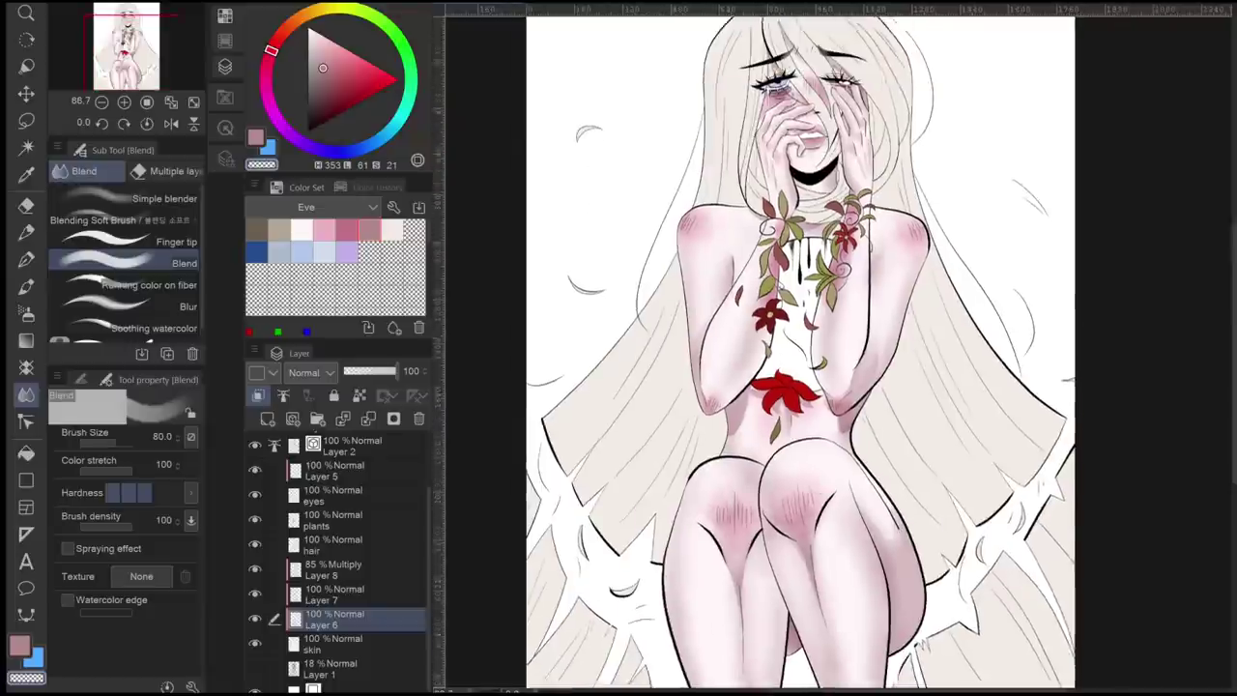
- Add a clipped layer above the Multiply shadows in Add (Glow) mode and choose off-white for the Soft airbrush
scroll(822, 242, "up", 5)
key("ctrl+shift+n")
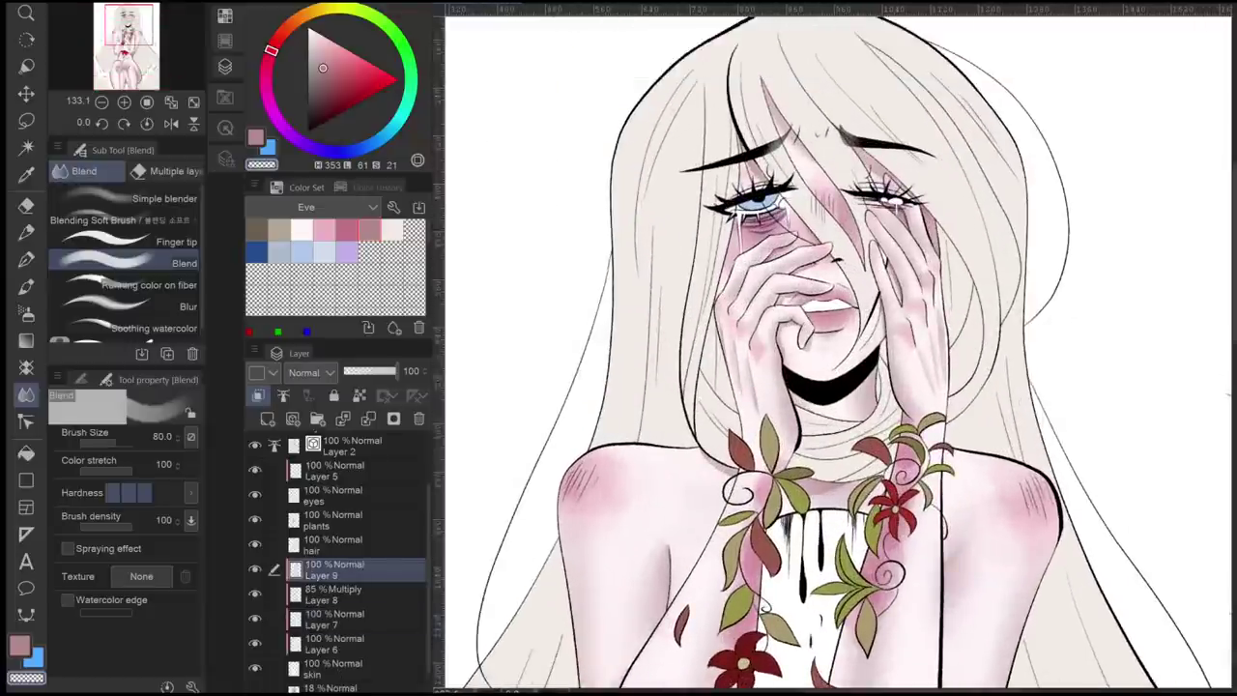
key("b")
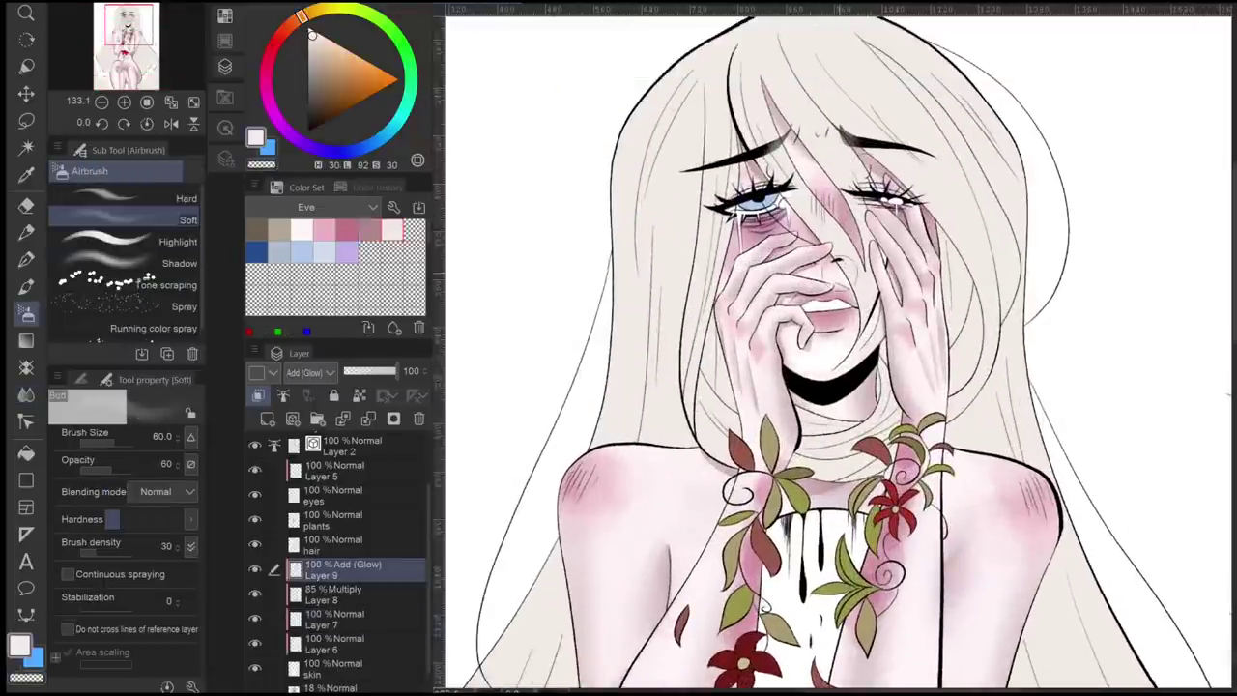
- Airbrush soft off-white highlights on the nose bridge, chin, shoulders and arms at sizes 50 to 80
left_click_drag(810, 166, 828, 219)
left_click_drag(924, 371, 996, 216)
key("bracketright")
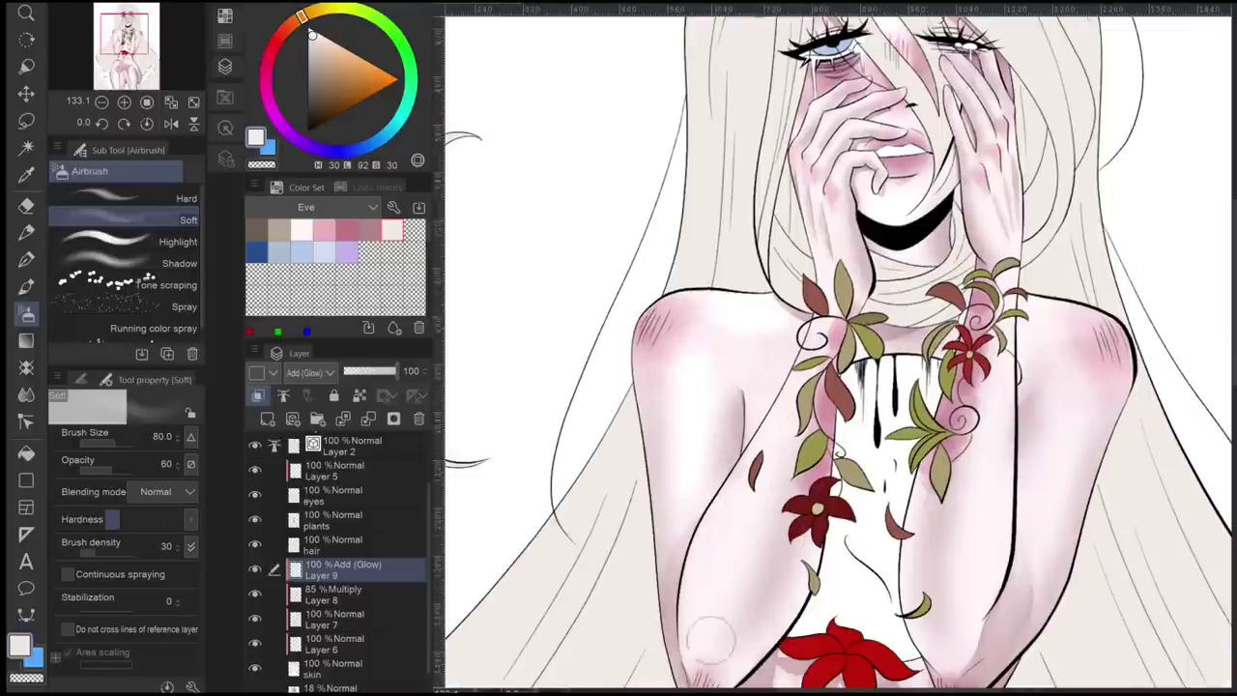
key("bracketleft")
key("bracketleft")
left_click_drag(860, 242, 864, 263)
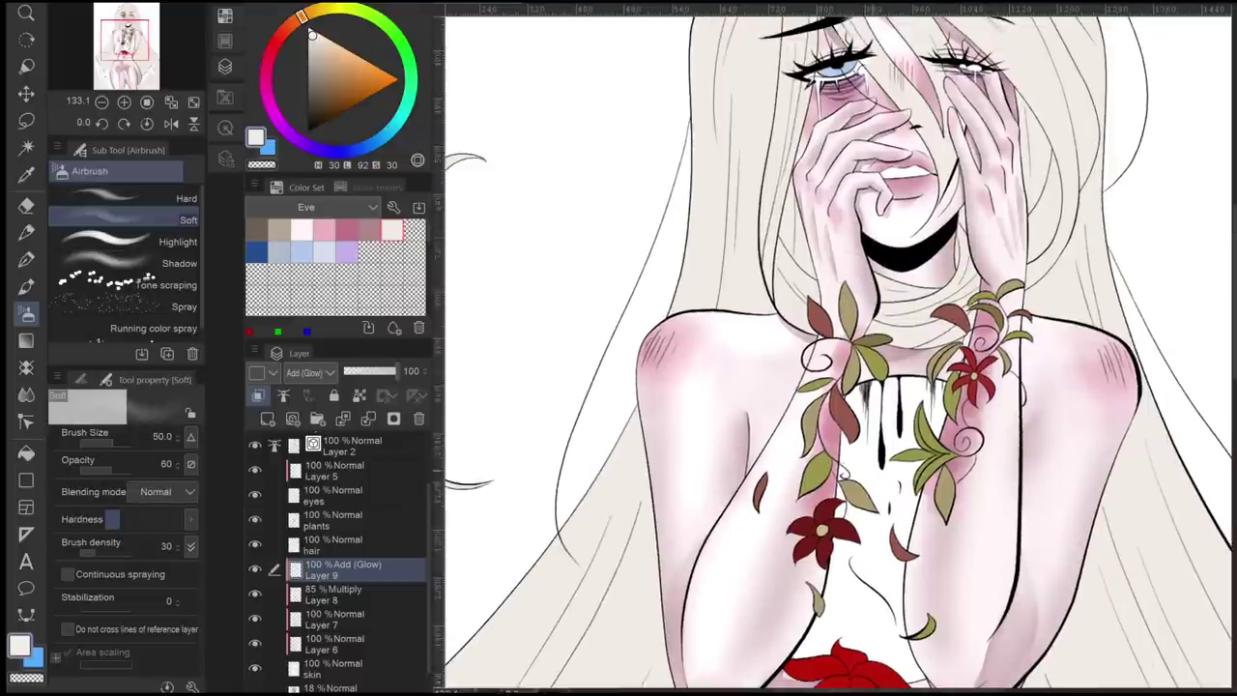
- Airbrush soft off-white highlights on the fingers and the backs of both hands at size 20
scroll(865, 213, "up", 2)
key("bracketleft")
key("bracketleft")
left_click_drag(824, 198, 846, 288)
key("bracketleft")
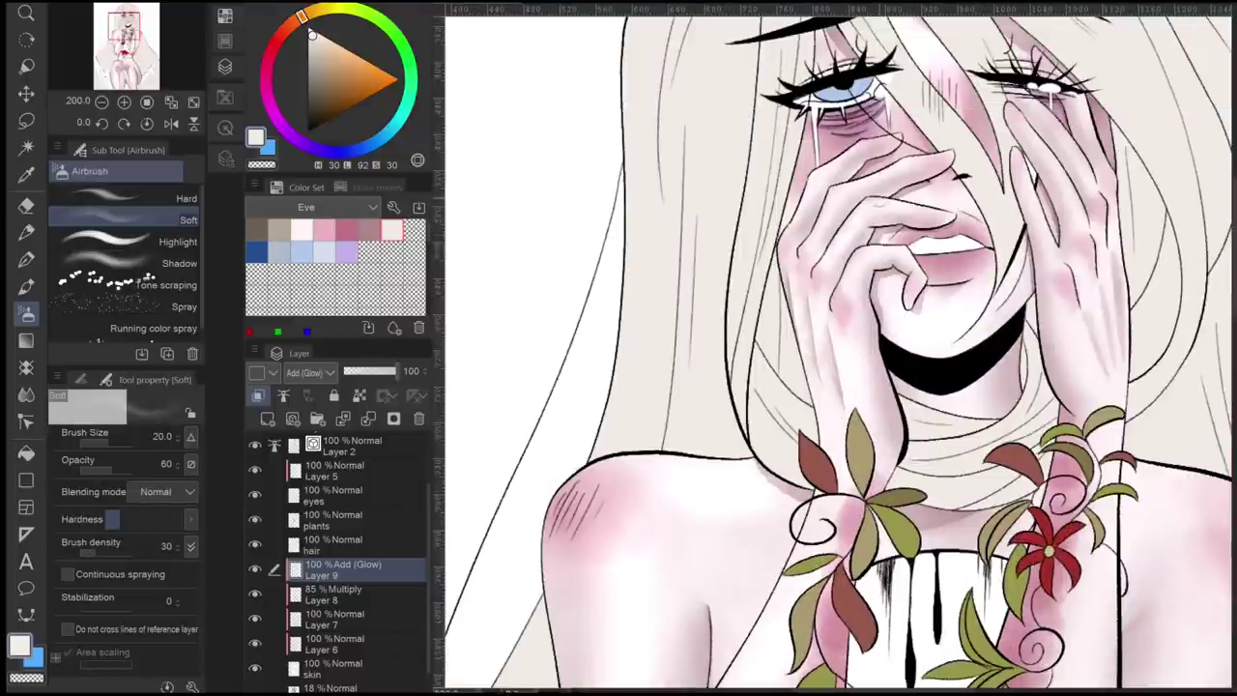
left_click_drag(905, 261, 828, 343)
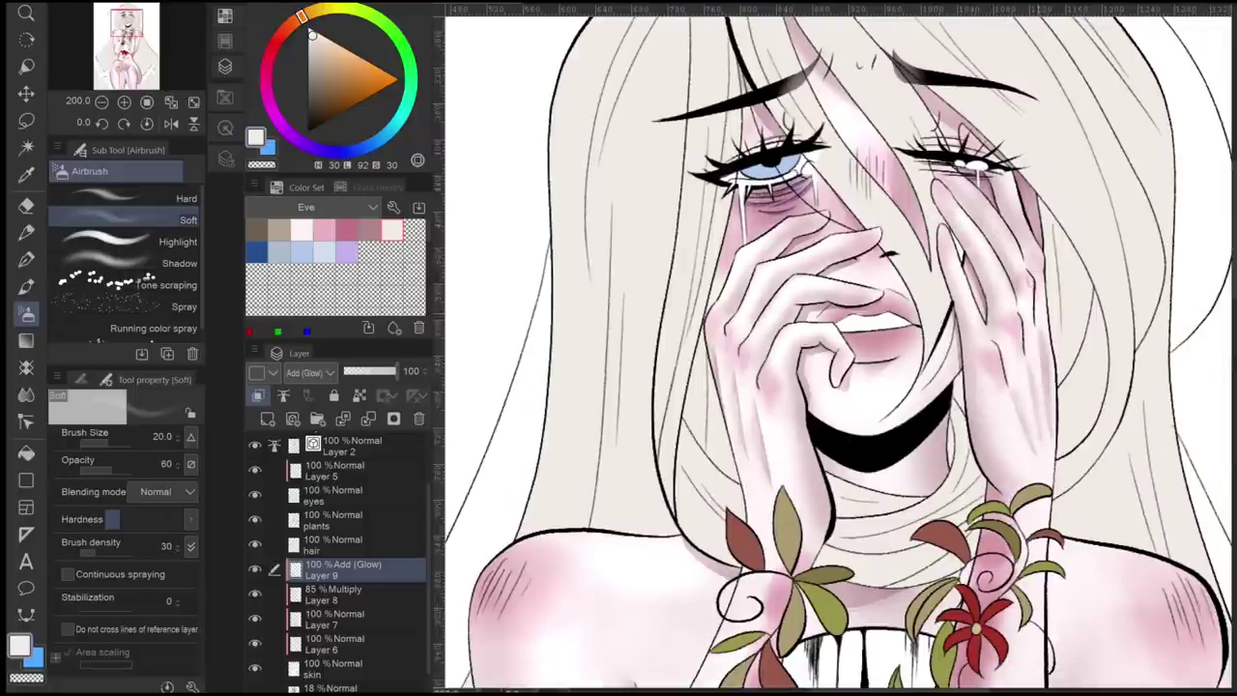
left_click_drag(1035, 443, 1011, 376)
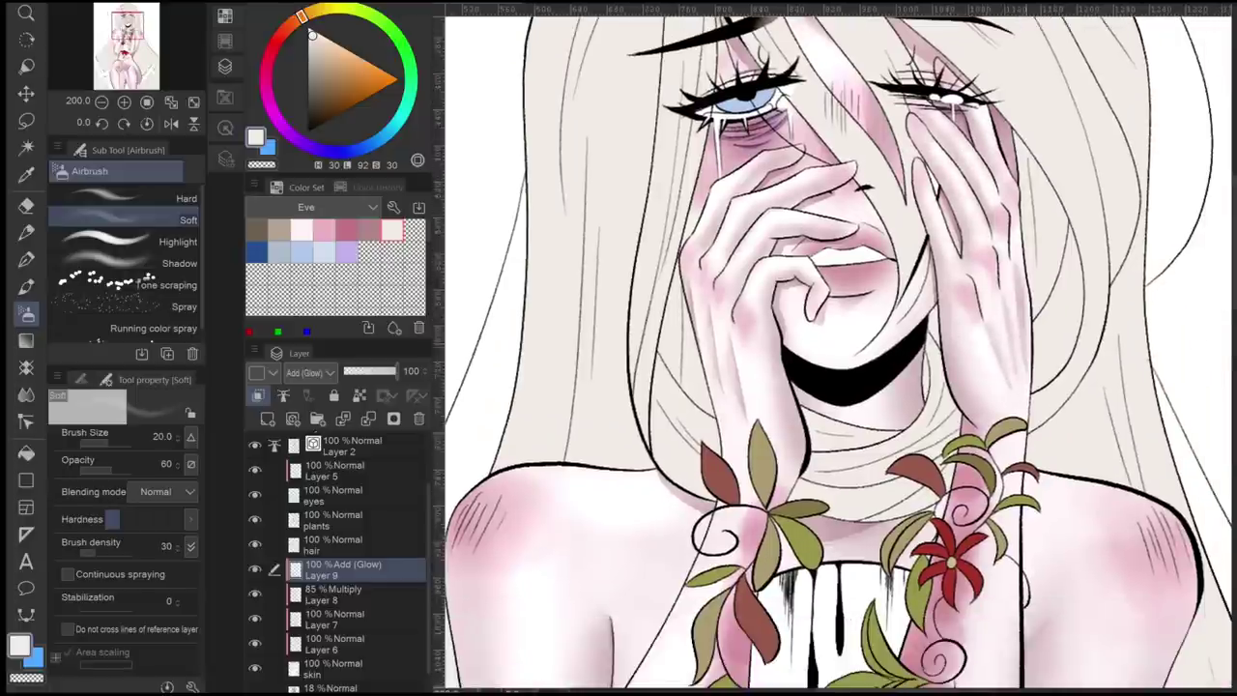
- Airbrush broad off-white highlights along the forearms, knees and shins, working up to brush size 100 on the legs
key("bracketright")
mouse_move(967, 483)
left_mouse_down()
mouse_move(696, 299)
mouse_move(696, 367)
mouse_move(696, 299)
left_mouse_up()
key("ctrl+minus")
left_click_drag(979, 426, 1083, 156)
key("bracketleft")
left_click_drag(870, 483, 937, 299)
left_click_drag(751, 613, 751, 309)
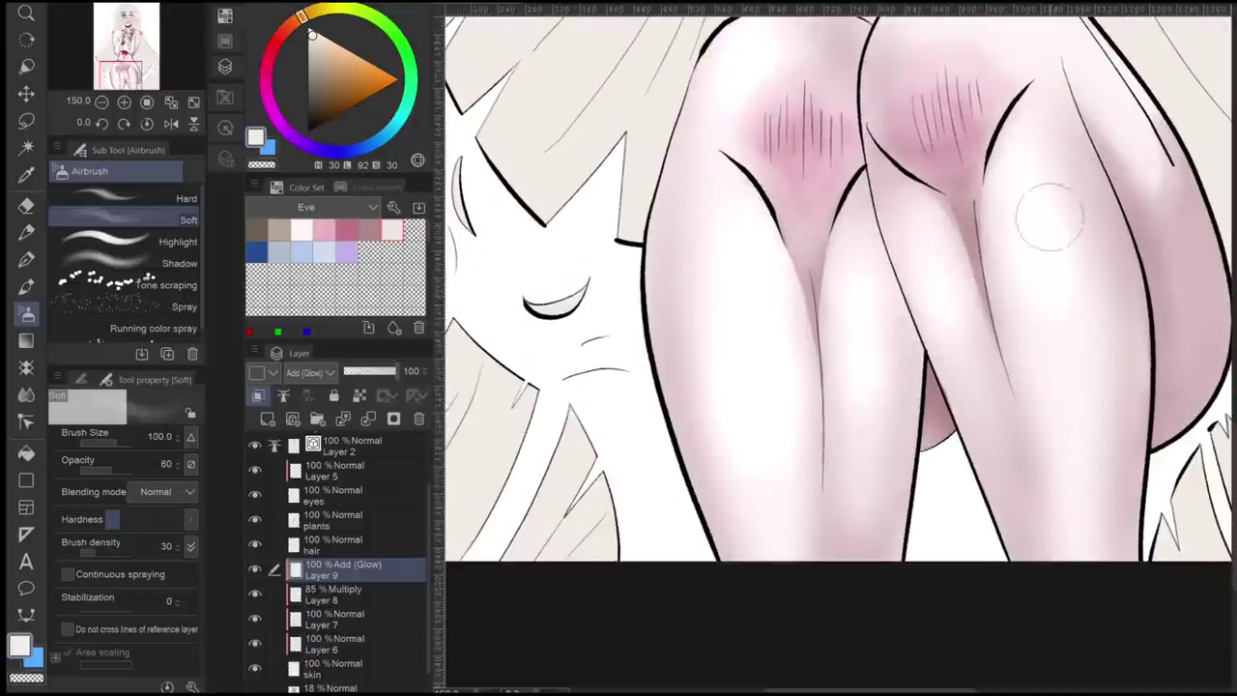
left_click_drag(1063, 243, 1049, 474)
left_click_drag(994, 243, 939, 385)
scroll(939, 385, "down", 3)
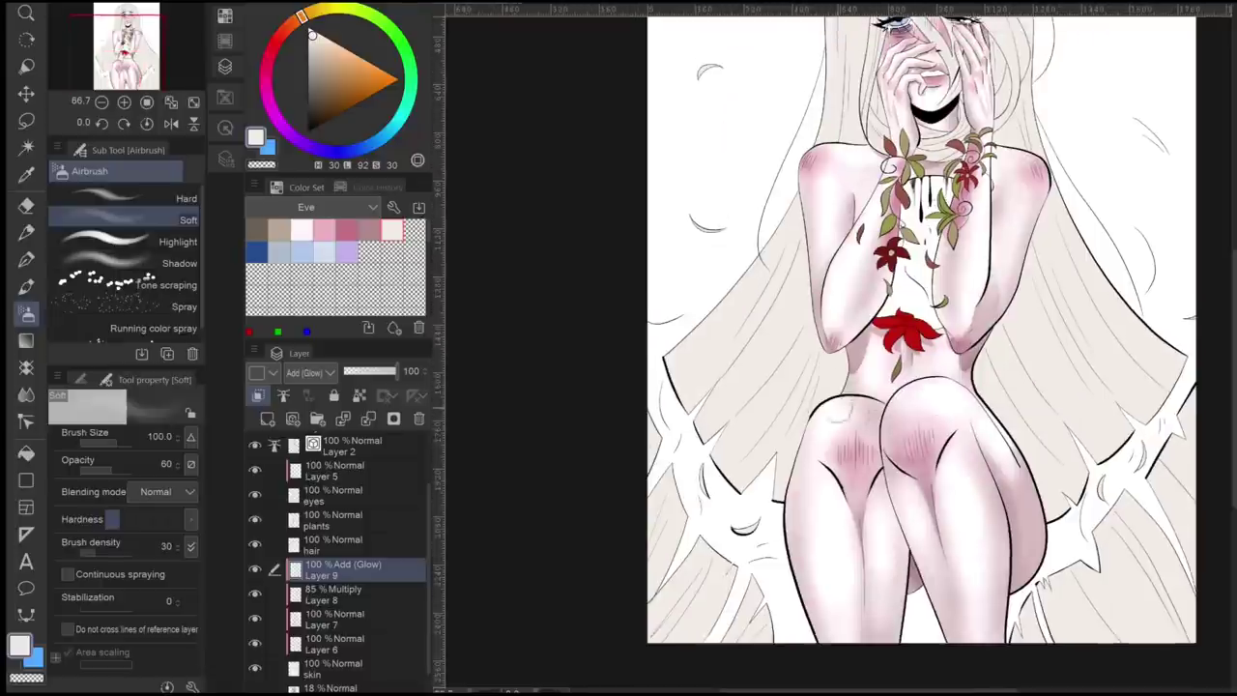
left_click_drag(918, 290, 918, 435)
- Paint small glossy off-white highlights on the lips with the realistic brush at size 8
scroll(954, 270, "up", 6)
key("b")
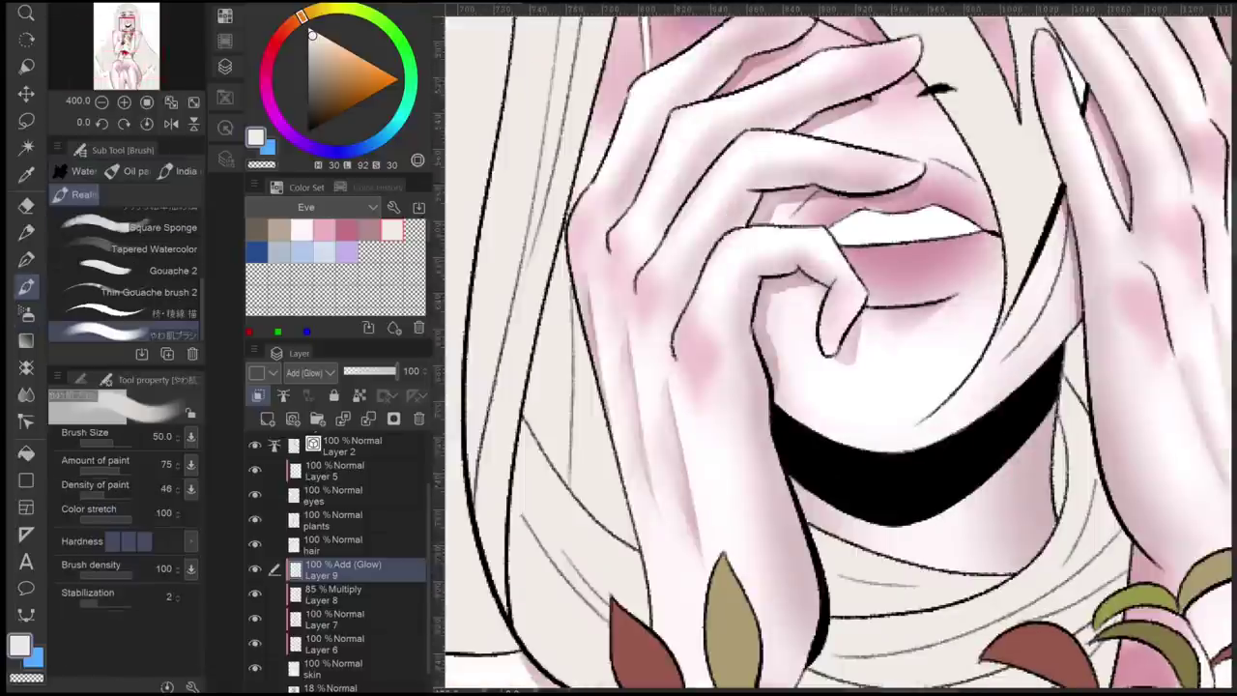
key("bracketleft")
key("bracketleft")
key("bracketleft")
key("bracketleft")
key("bracketleft")
key("bracketleft")
key("bracketleft")
mouse_move(943, 270)
left_mouse_down()
mouse_move(866, 282)
mouse_move(897, 277)
left_mouse_up()
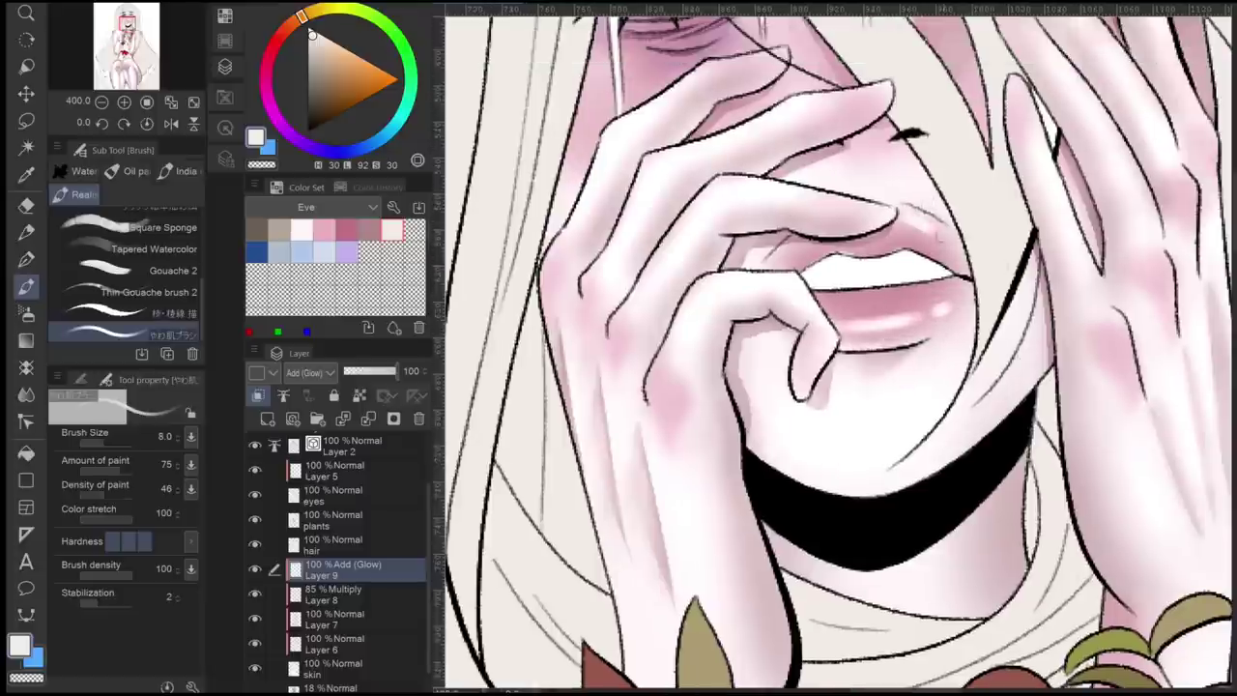
scroll(992, 259, "down", 5)
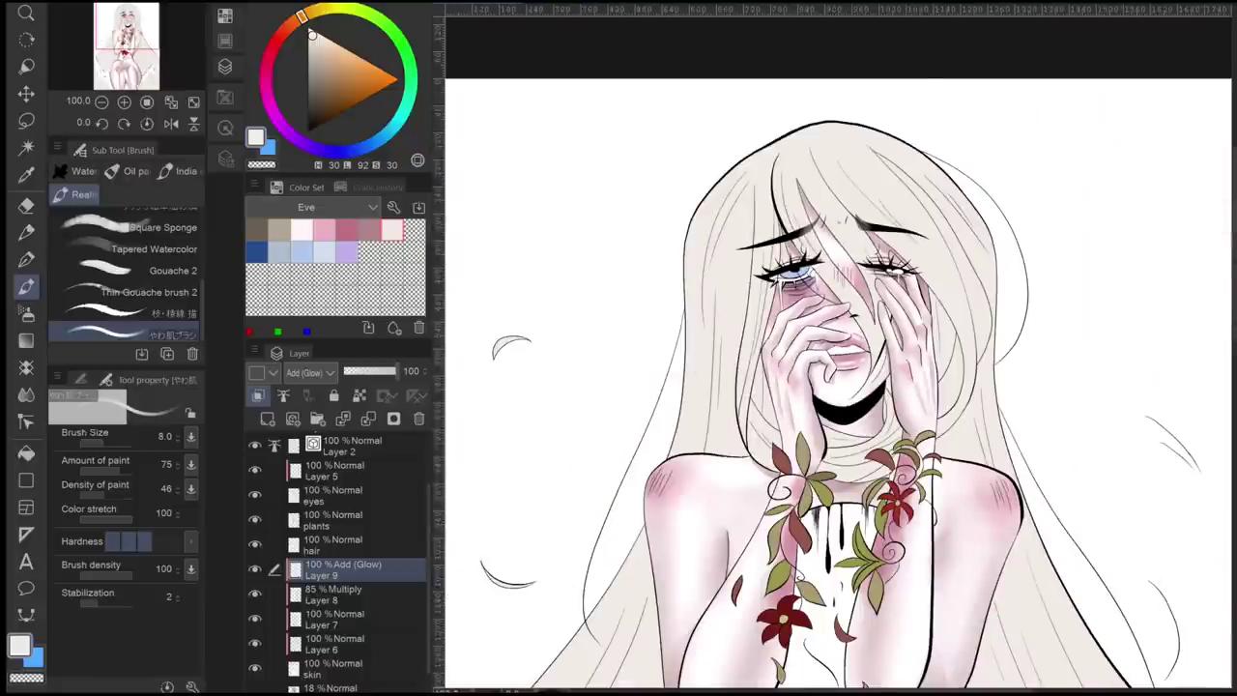
- Add an off-white highlight beside the open eye's inner corner with the Hard airbrush at size 30 and smooth it with the Blend tool
scroll(841, 367, "up", 5)
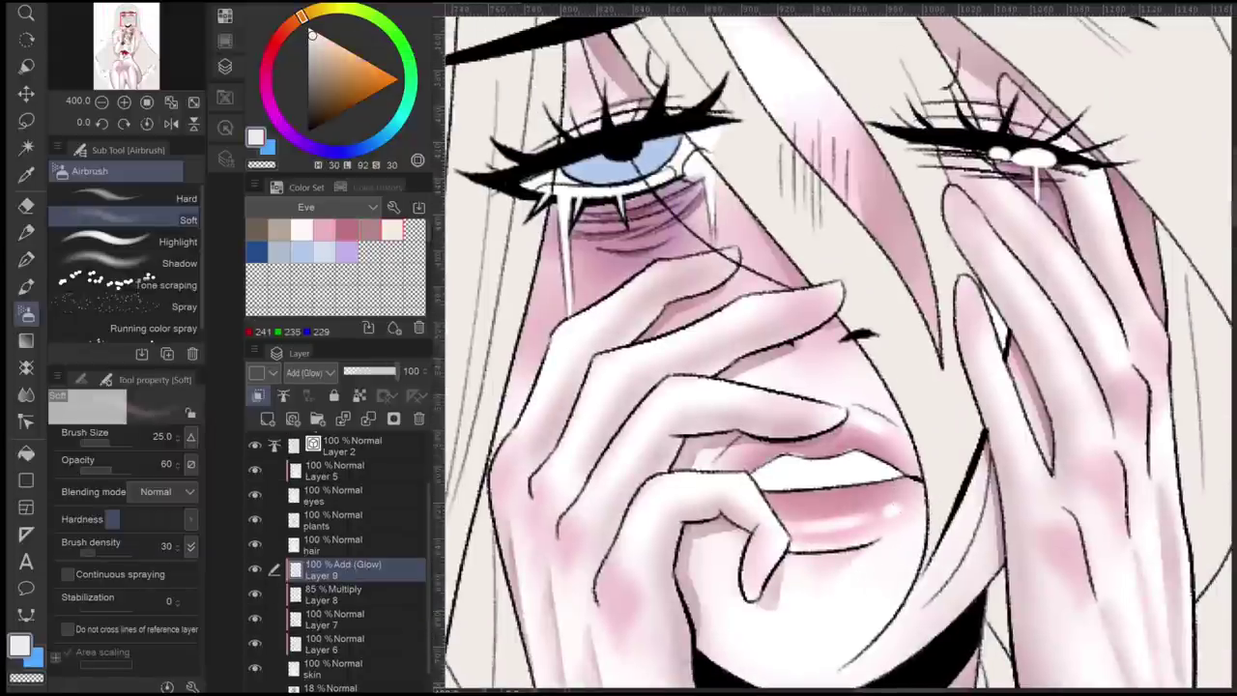
left_click(126, 198)
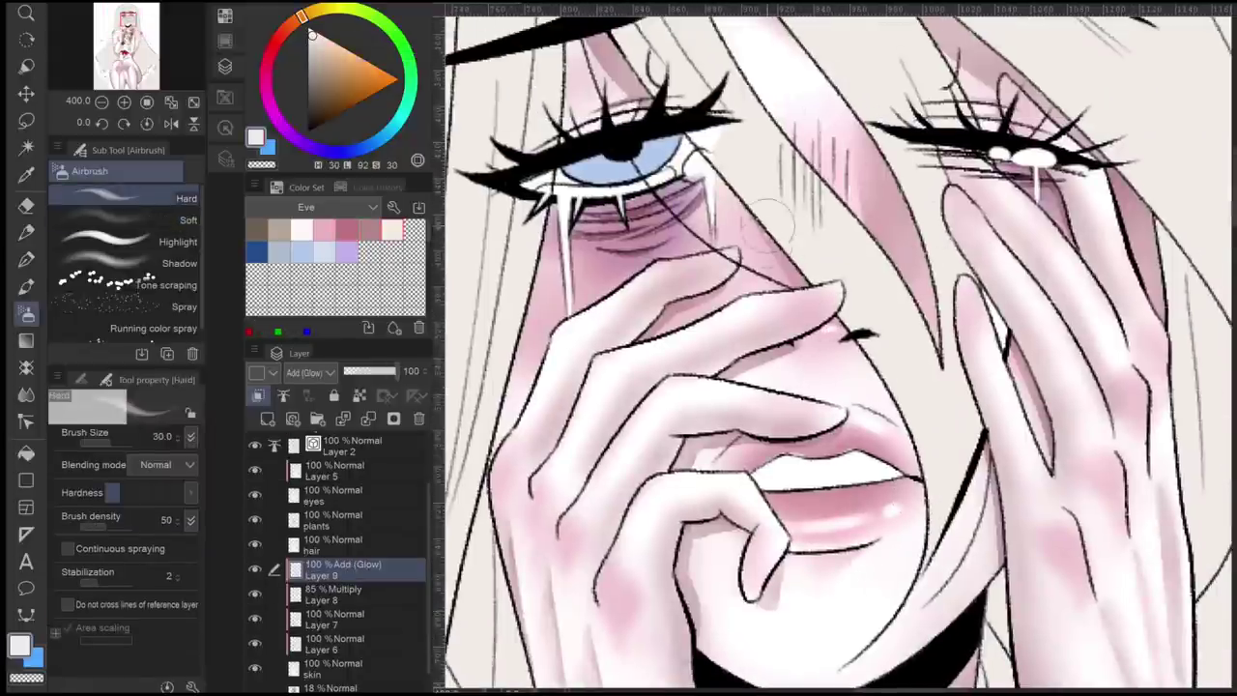
key("ctrl+minus")
key("ctrl+minus")
key("ctrl+plus")
key("ctrl+plus")
key("e")
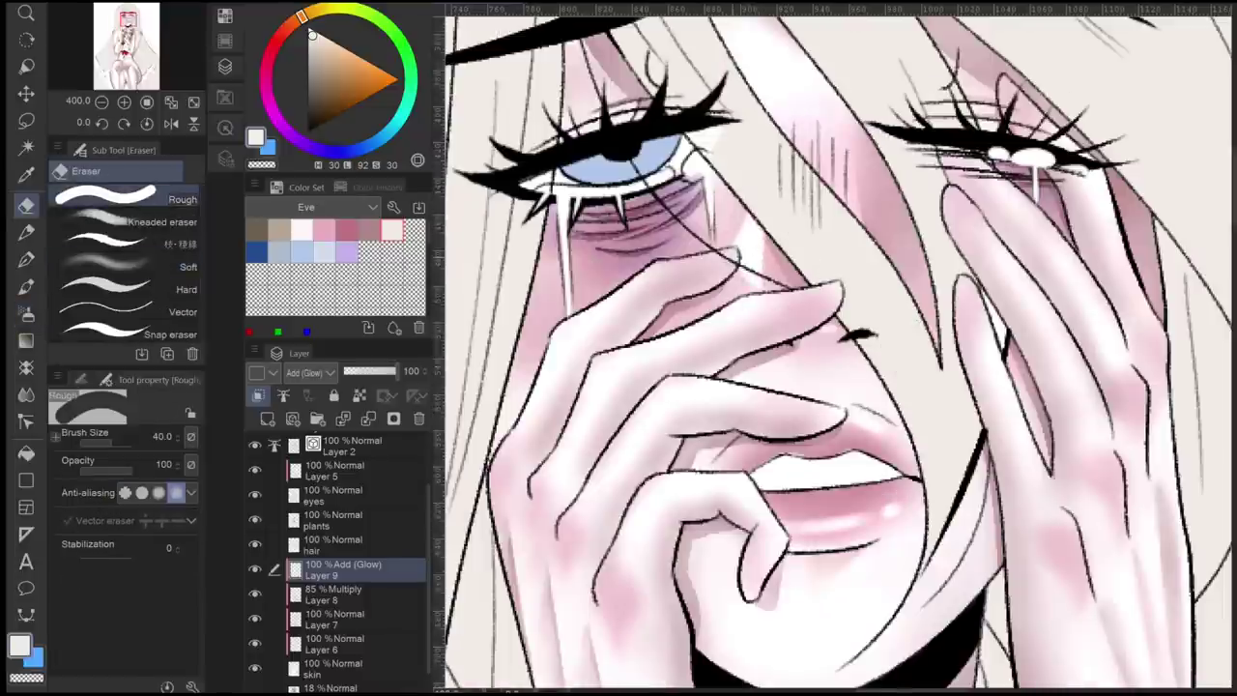
key("j")
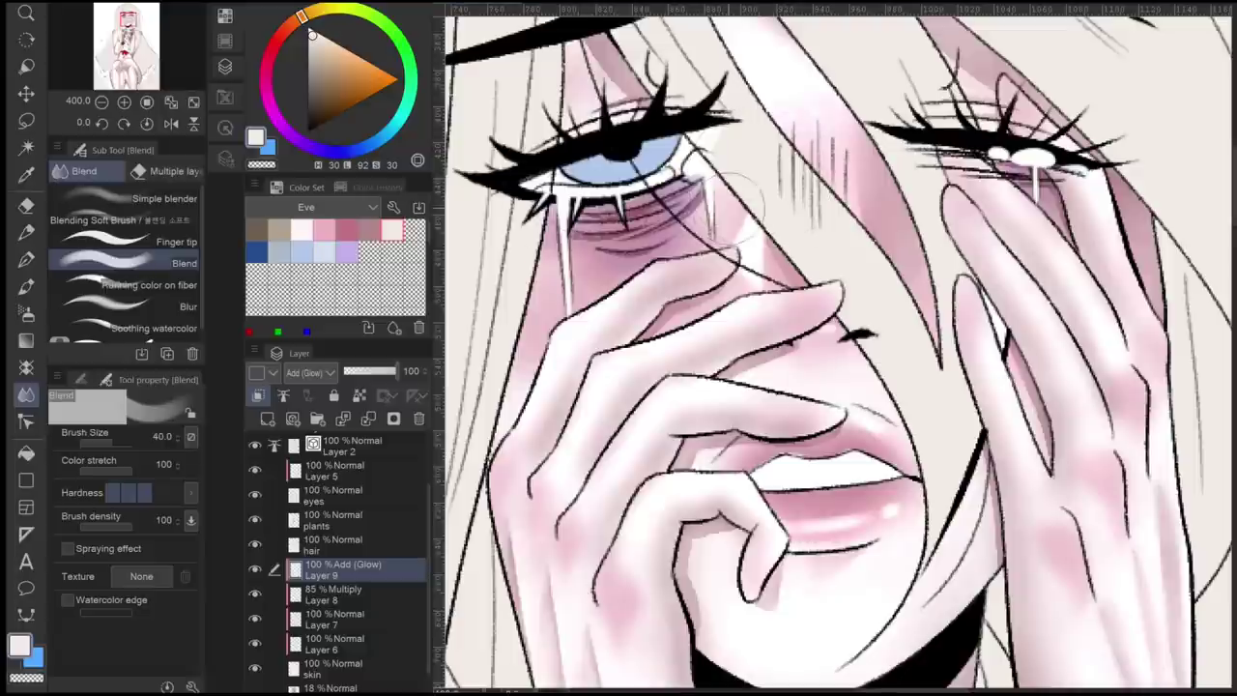
- Soften the glow highlights at the bottom of the legs with the Soft eraser at size 150
key("ctrl+alt+0")
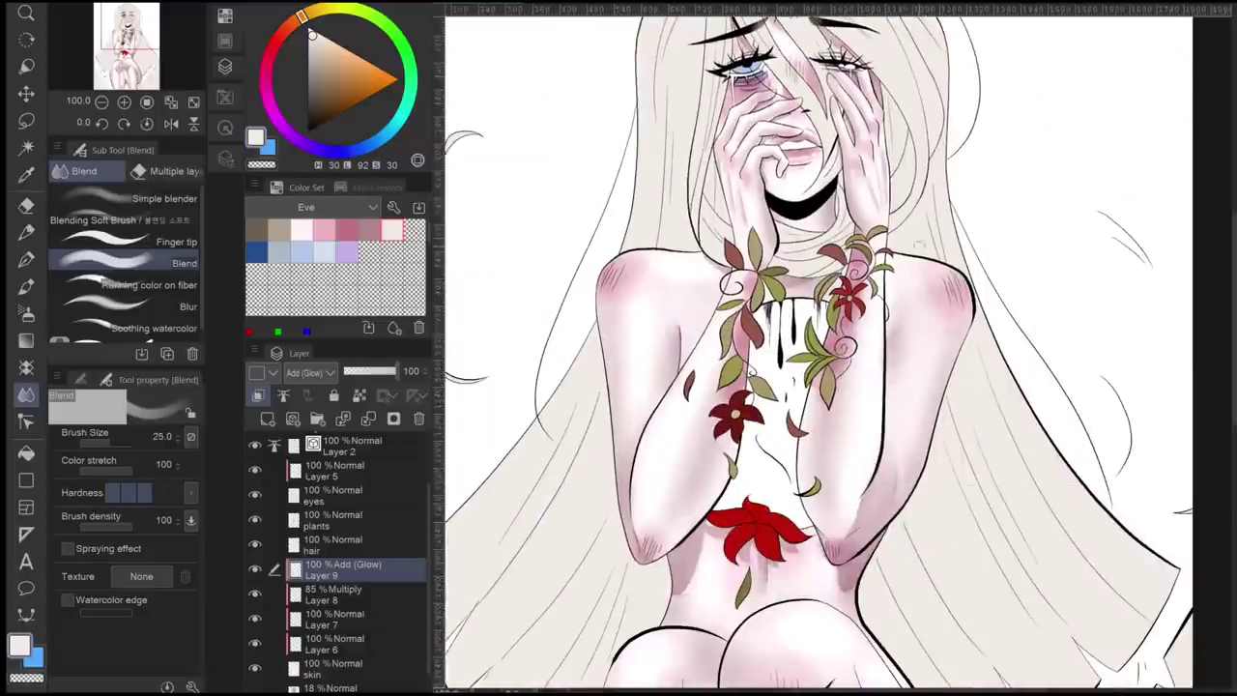
scroll(812, 348, "down", 5)
key("e")
left_click(126, 266)
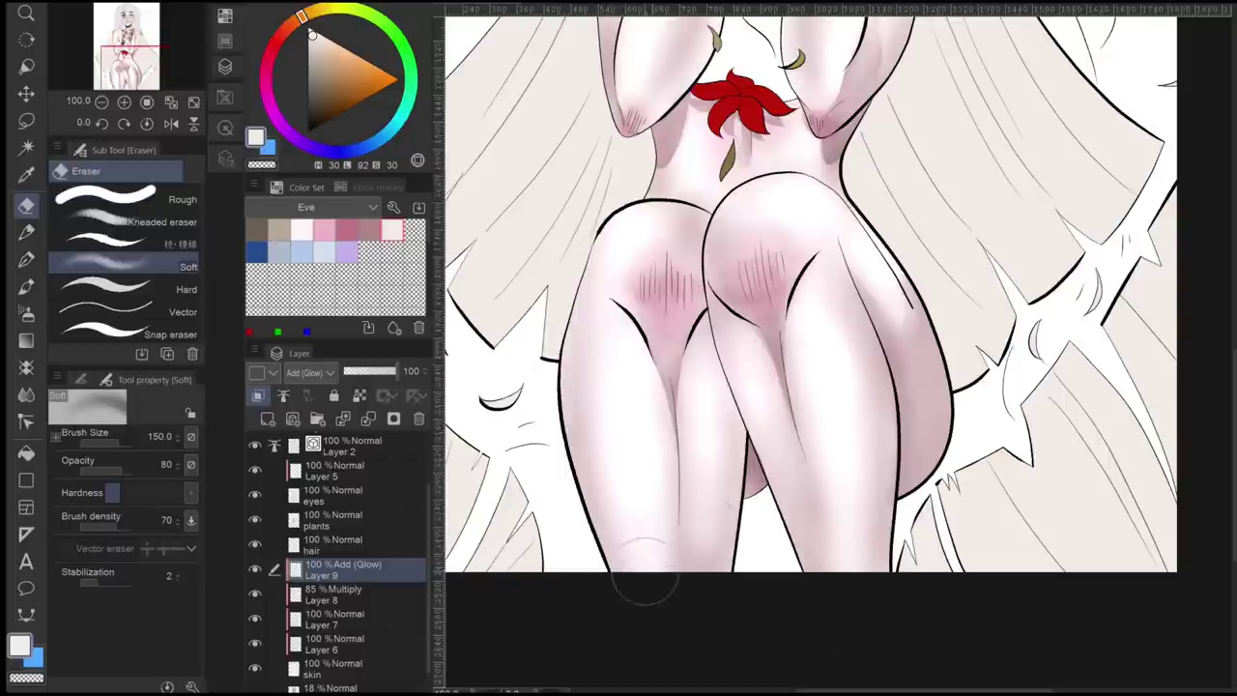
scroll(618, 498, "up", 10)
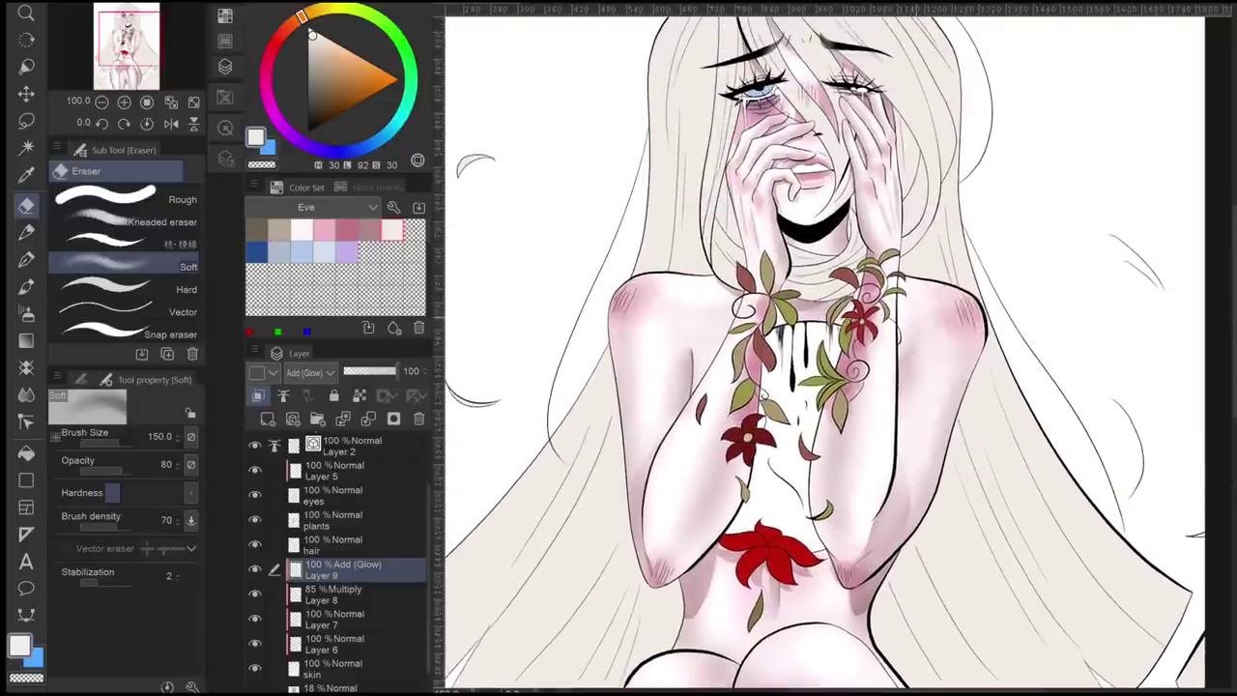
- Add a clipped layer above the hair and shade the hair around the face and neck in dark taupe with the Soft airbrush at size 300
scroll(821, 348, "up", 1)
key("ctrl+shift+n")
scroll(822, 348, "up", 3)
key("b")
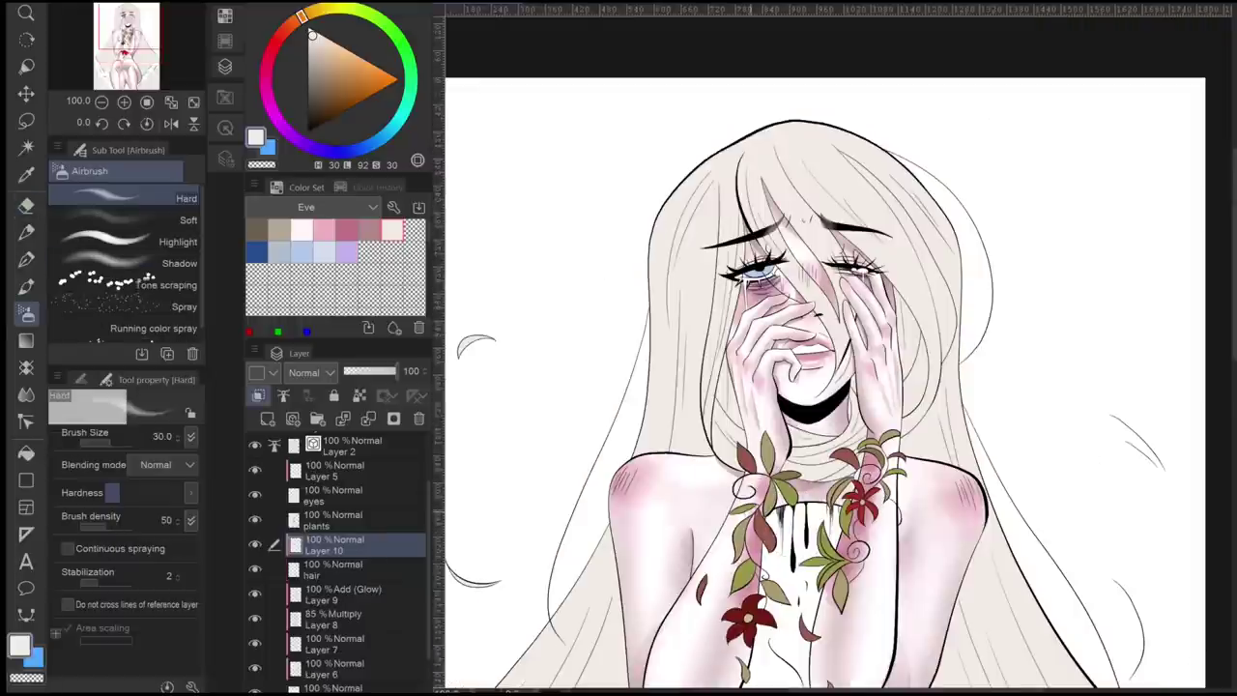
left_click(257, 229)
left_click(145, 219)
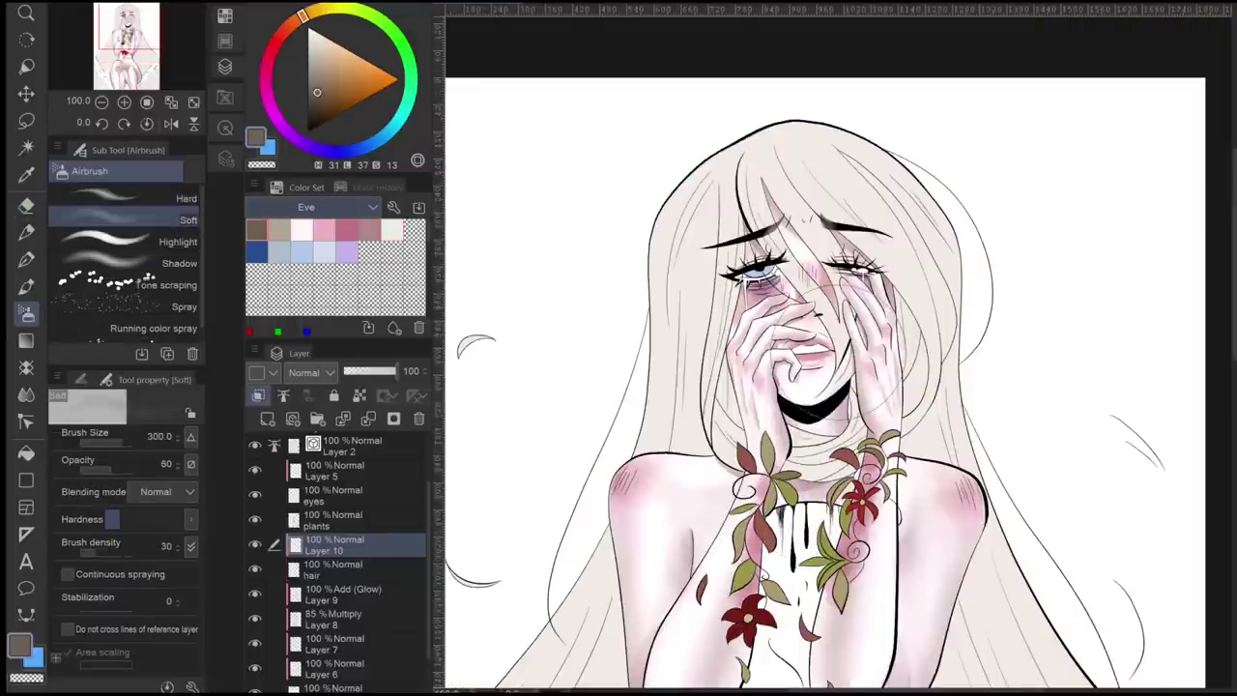
left_click_drag(696, 242, 696, 425)
left_click_drag(908, 222, 918, 425)
left_click_drag(696, 270, 696, 464)
left_click_drag(928, 348, 918, 464)
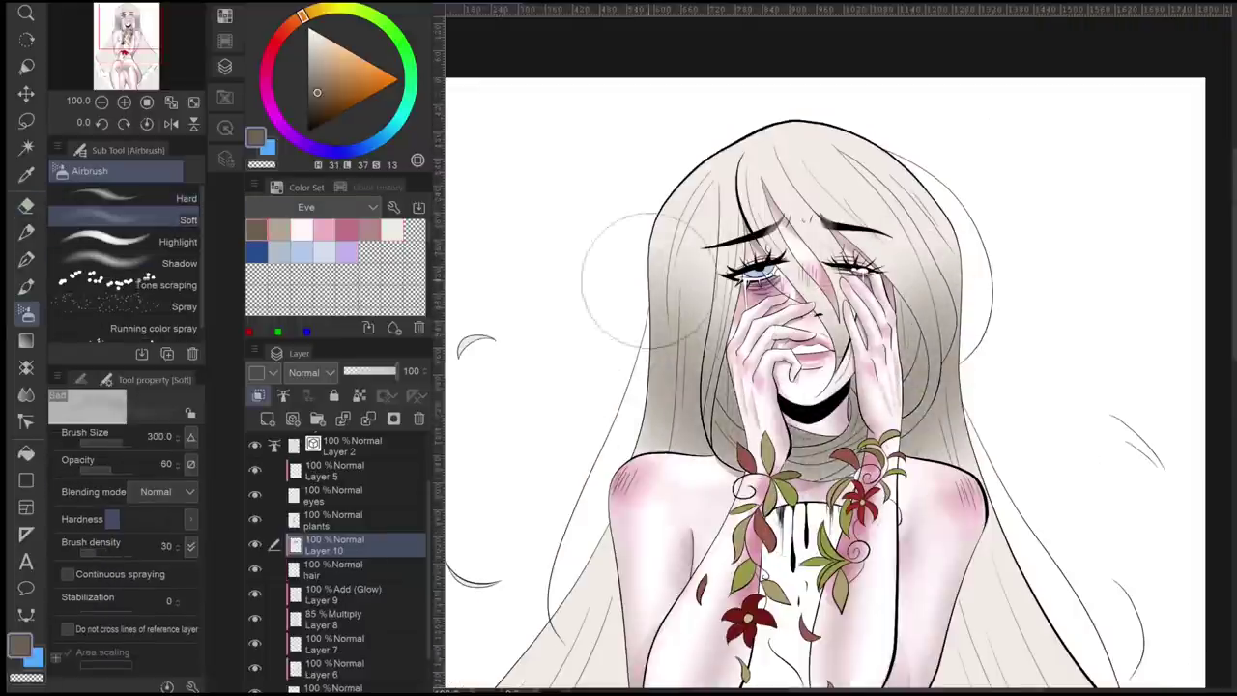
- Airbrush dark taupe shading along the ends of the long hair behind the body and in both bottom corners
scroll(822, 348, "down", 5)
scroll(822, 348, "down", 1)
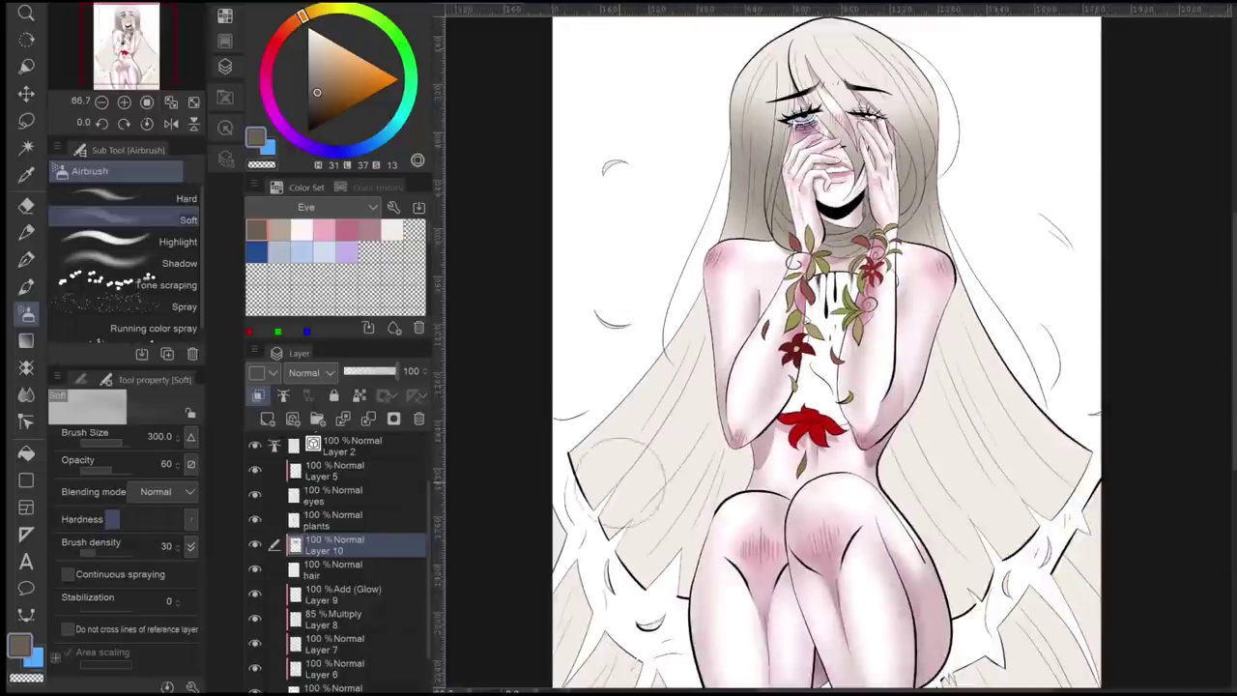
left_click_drag(638, 406, 638, 580)
left_click_drag(1035, 454, 1035, 551)
left_click_drag(995, 406, 996, 599)
left_click_drag(706, 454, 706, 532)
left_click_drag(677, 377, 657, 570)
scroll(821, 387, "down", 2)
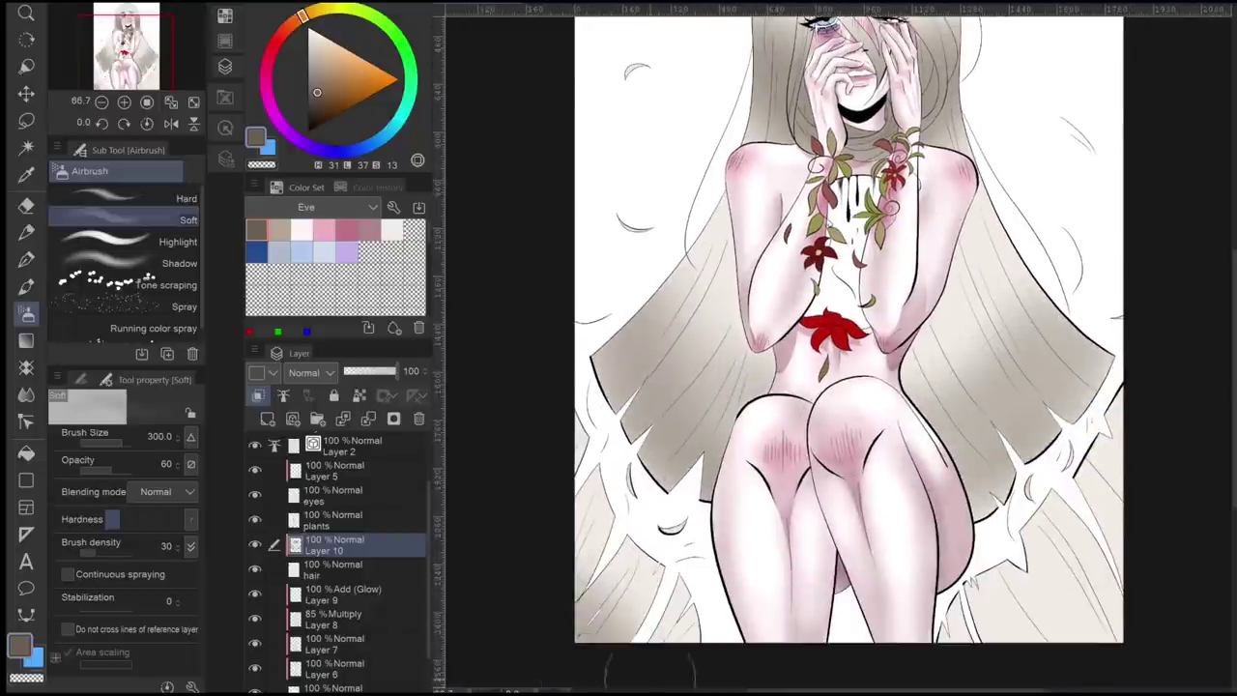
scroll(626, 676, "right", 3)
mouse_move(1005, 464)
left_mouse_down()
mouse_move(939, 542)
mouse_move(869, 503)
left_mouse_up()
scroll(1025, 435, "up", 2)
scroll(572, 339, "down", 4)
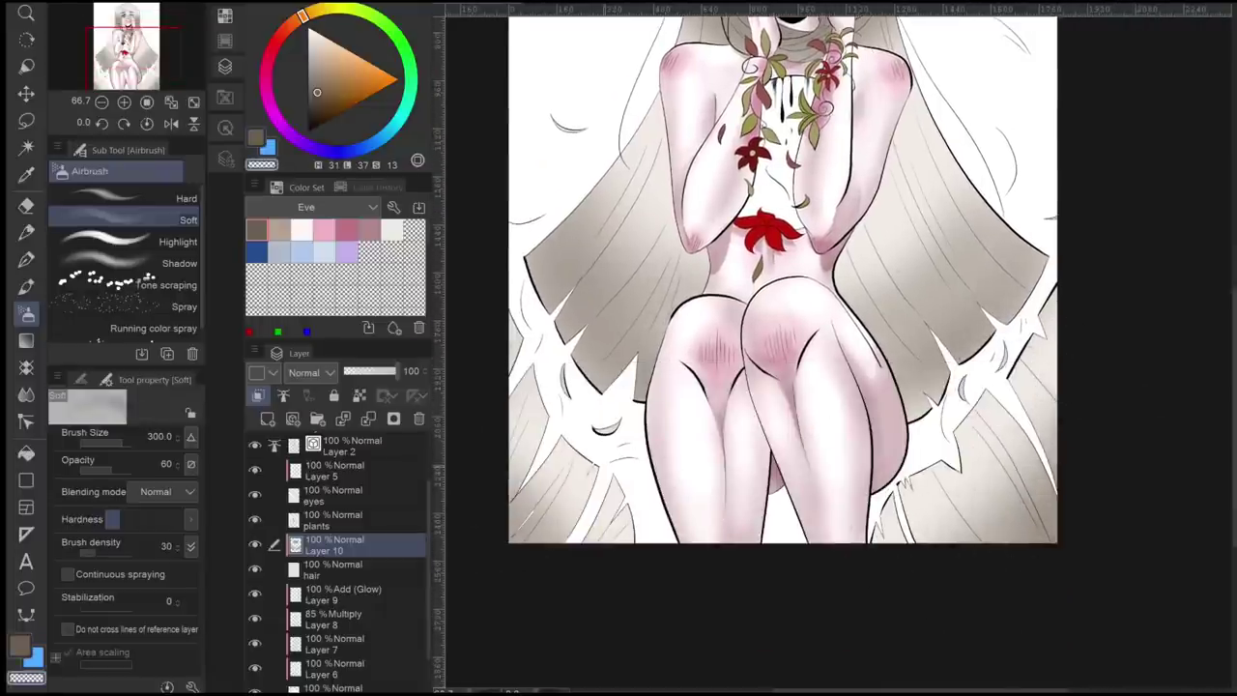
- Fill in the hair at the canvas's lower-left edge on the hair layer with the sampled off-white and the Turnip pen at size 70
left_click_drag(980, 566, 1145, 451)
key("ctrl+plus")
key("i")
key("p")
key("alt+bracketleft")
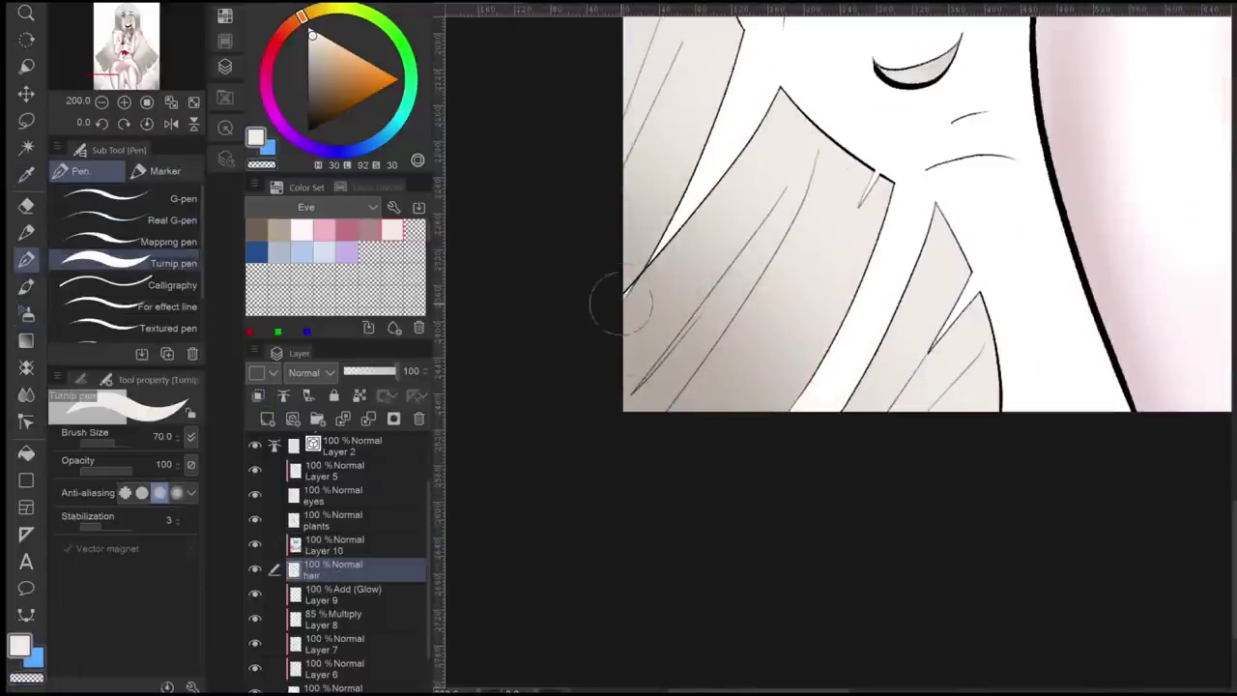
key("ctrl+minus")
key("ctrl+minus")
key("ctrl+minus")
key("ctrl+minus")
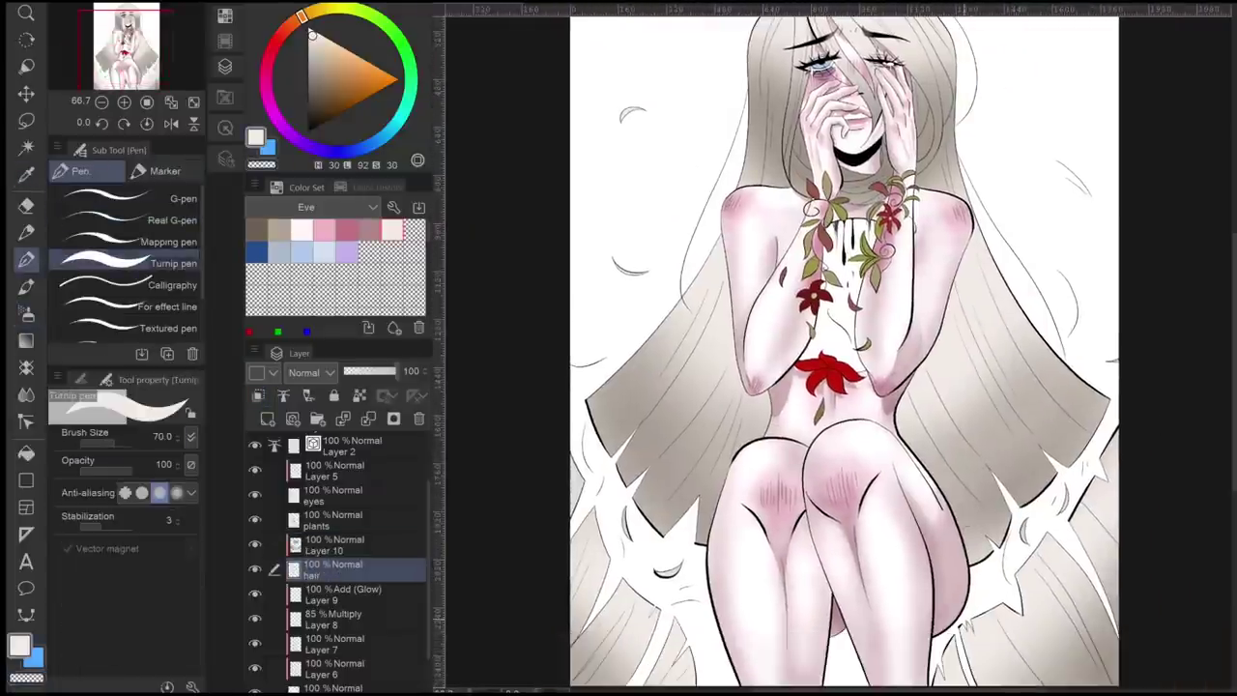
- Add a clipped Multiply layer above the hair shading and draw a dark taupe strand shadow in the fringe with Razouru's highlight pen at size 46
key("alt+bracketright")
key("ctrl+shift+n")
key("b")
key("ctrl+plus")
key("ctrl+plus")
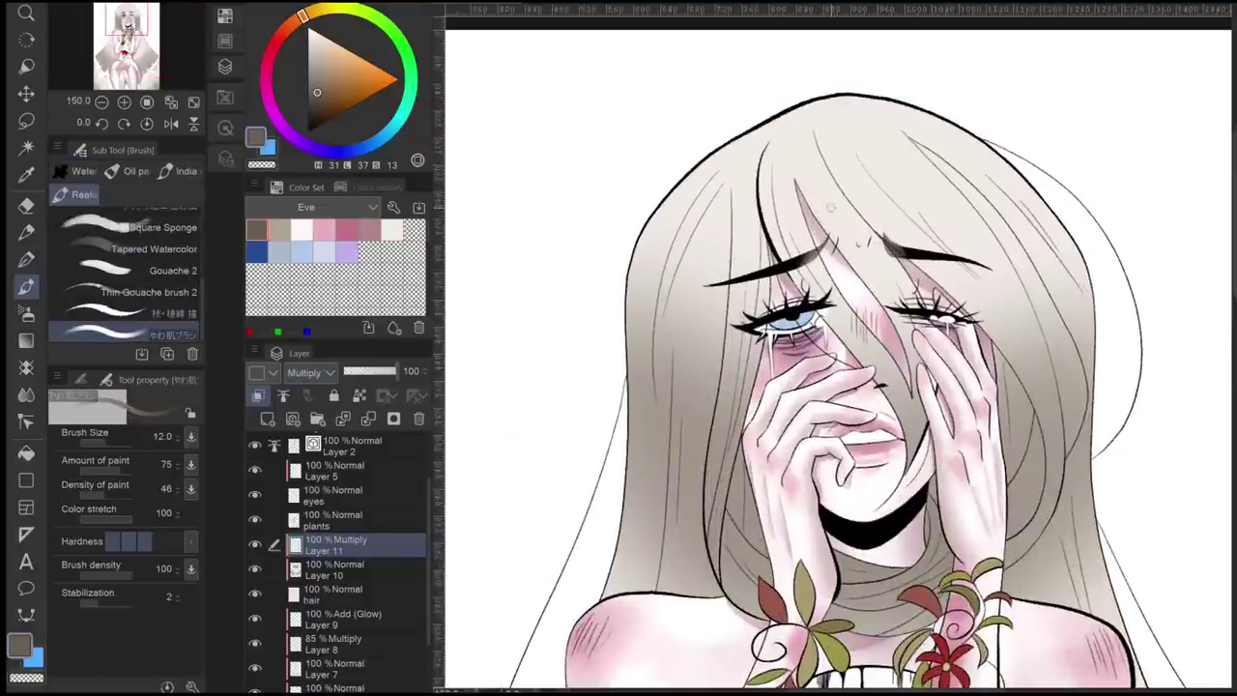
key("p")
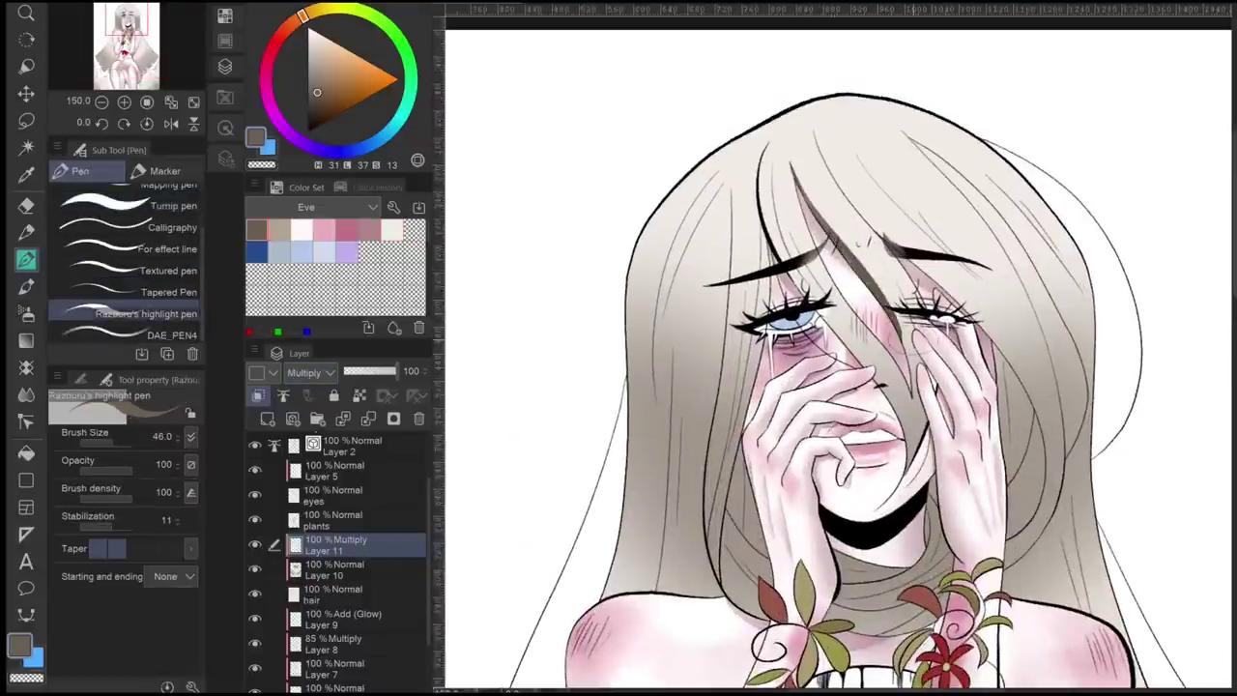
mouse_move(822, 323)
left_mouse_down()
mouse_move(785, 201)
mouse_move(812, 158)
mouse_move(868, 176)
left_mouse_up()
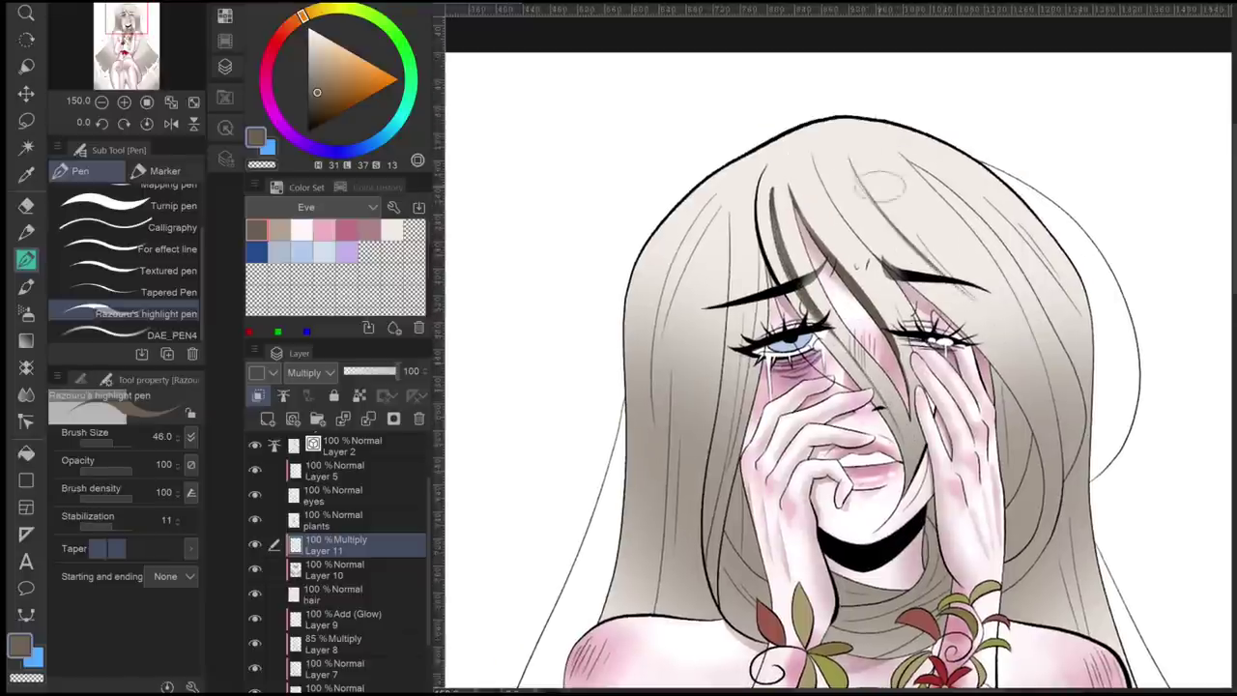
- Draw tapered taupe strand shadows through the fringe, crown and right side of the hair, and set the strand layer to Normal mode
left_click_drag(943, 269, 1040, 416)
left_click_drag(849, 145, 890, 280)
left_click_drag(870, 188, 957, 304)
left_click_drag(869, 339, 773, 353)
mouse_move(793, 155)
left_mouse_down()
mouse_move(879, 270)
mouse_move(841, 400)
mouse_move(947, 369)
left_mouse_up()
key("ctrl+z")
left_click_drag(813, 167, 976, 415)
left_click_drag(774, 387, 787, 354)
left_click_drag(808, 178, 962, 468)
left_click_drag(822, 145, 1006, 473)
mouse_move(957, 308)
left_mouse_down()
mouse_move(996, 503)
mouse_move(976, 512)
left_mouse_up()
left_click_drag(885, 164, 962, 269)
left_click_drag(870, 387, 904, 266)
left_click_drag(951, 317, 995, 424)
mouse_move(870, 387)
left_mouse_down()
mouse_move(928, 374)
mouse_move(923, 396)
mouse_move(985, 403)
left_mouse_up()
left_click_drag(486, 339, 491, 280)
left_click_drag(1034, 357, 1000, 304)
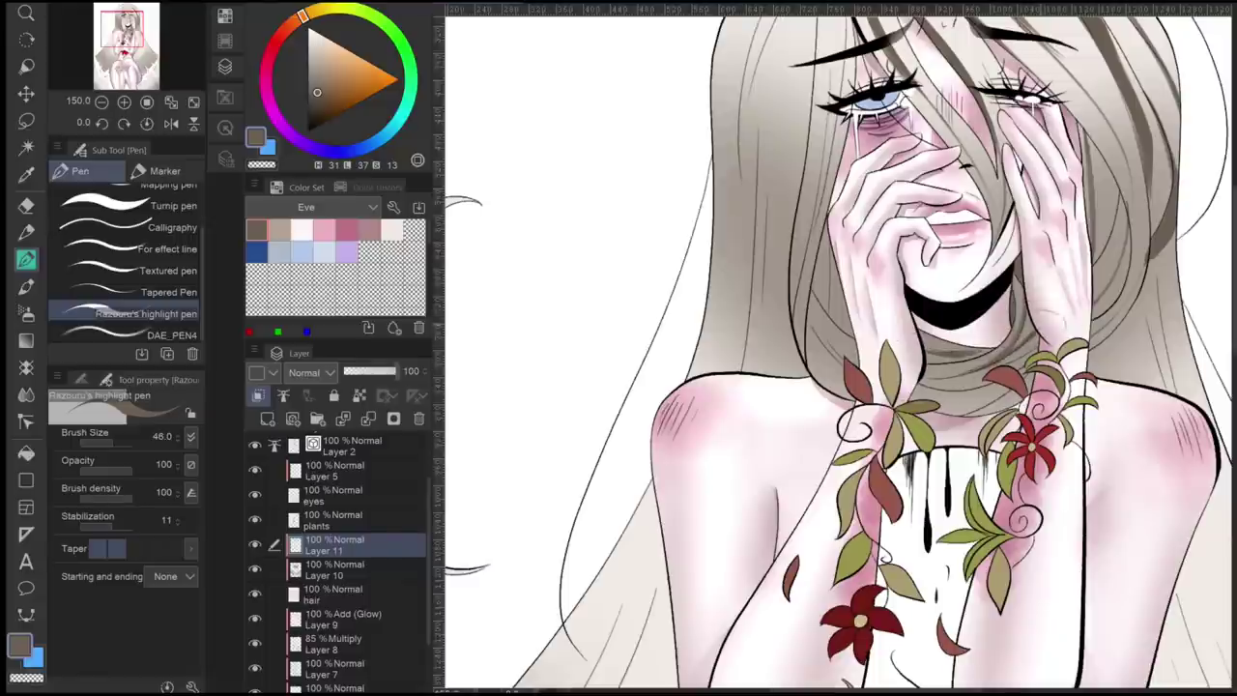
- Draw taupe strand shadows in the hair wrapped under the chin and in the inner lock beside the raised hand
left_click_drag(926, 354, 994, 353)
mouse_move(923, 379)
left_mouse_down()
mouse_move(1034, 352)
mouse_move(969, 416)
left_mouse_up()
left_click_drag(1034, 373, 947, 414)
mouse_move(832, 303)
left_mouse_down()
mouse_move(812, 360)
mouse_move(824, 348)
left_mouse_up()
left_click_drag(848, 245, 833, 315)
key("e")
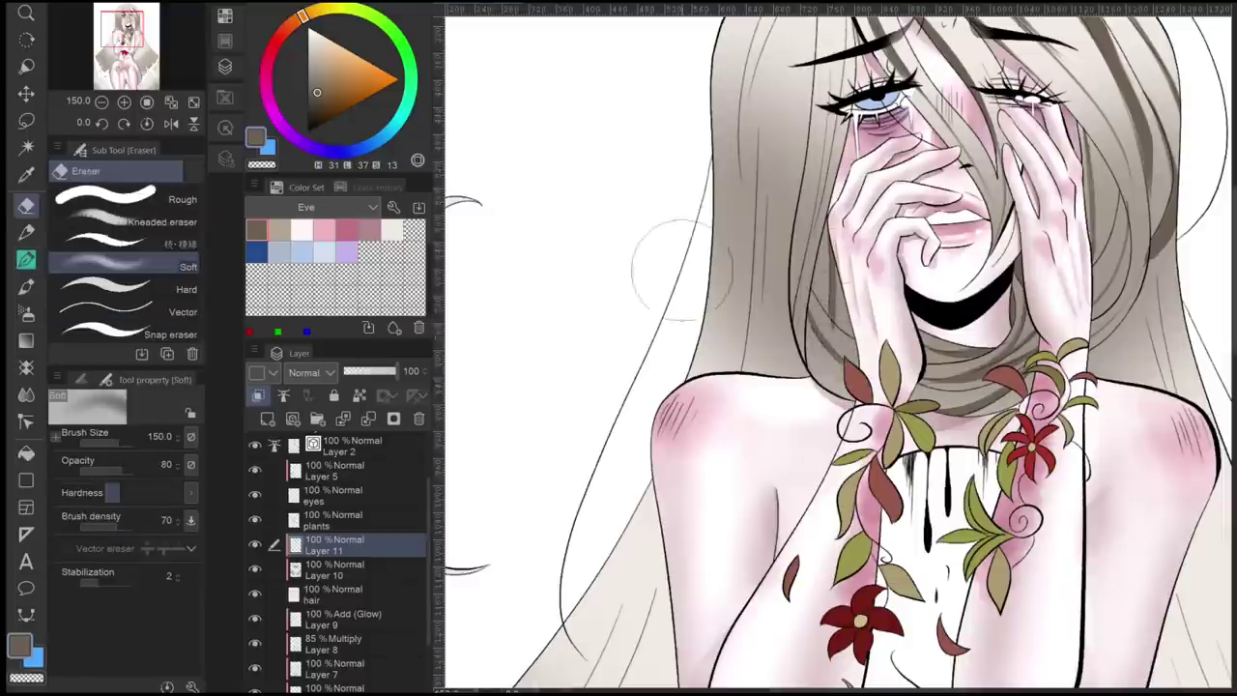
scroll(556, 249, "down", 2)
scroll(557, 249, "up", 5)
- Draw long taupe strand shadows down the left side of the hair from the crown to the shoulder
key("p")
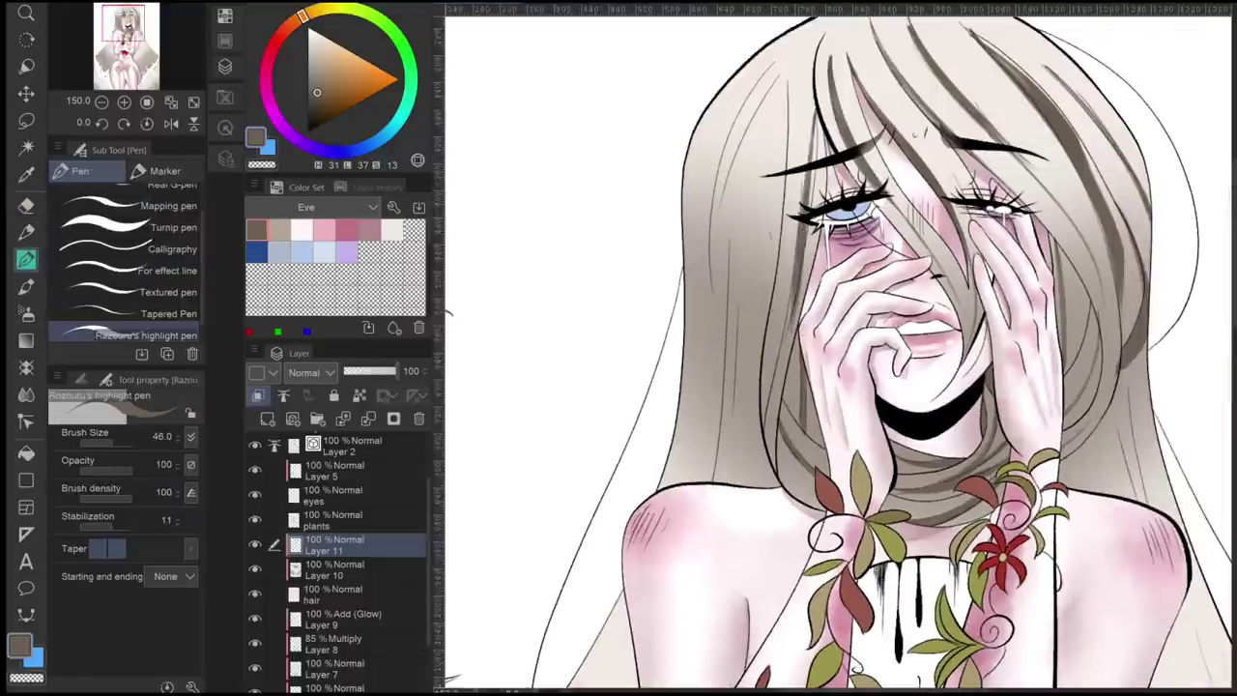
left_click_drag(447, 319, 575, 350)
scroll(841, 348, "down", 2)
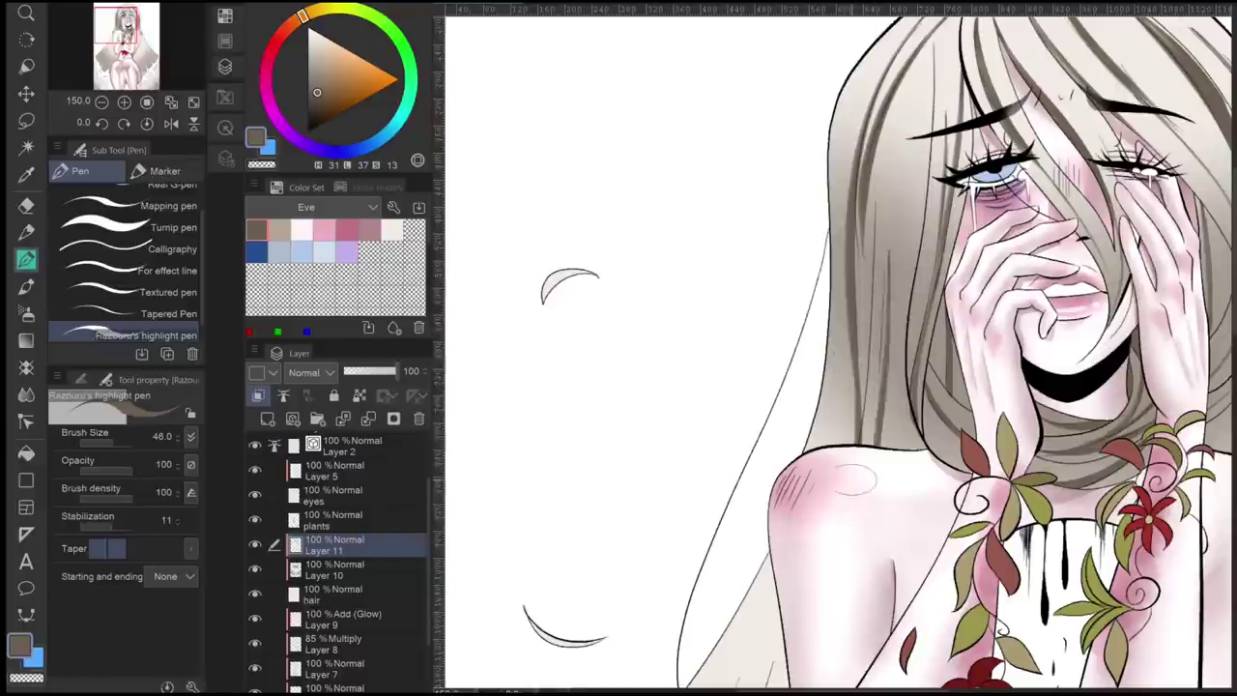
scroll(841, 348, "up", 2)
key("ctrl+0")
scroll(832, 348, "up", 5)
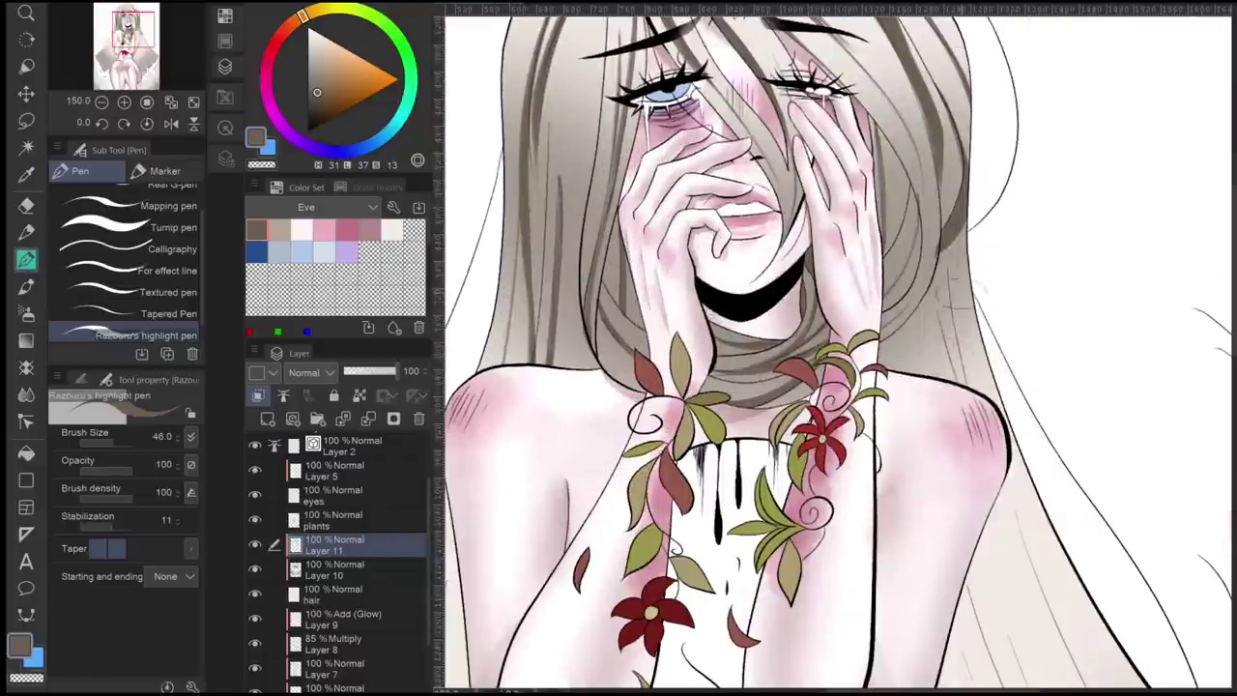
scroll(853, 154, "up", 5)
- Soften the strand shadows across the fringe, crown and sides of the hair with the Blend tool at sizes 25 to 40
key("j")
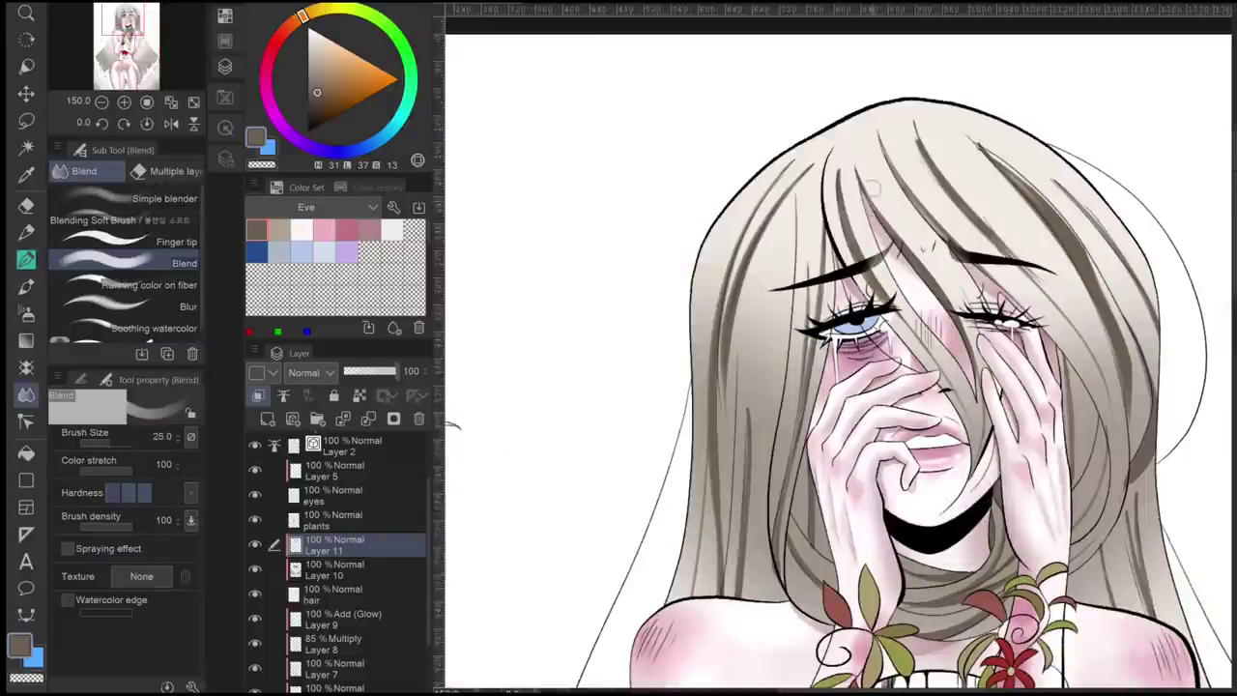
mouse_move(854, 154)
left_mouse_down()
mouse_move(918, 290)
mouse_move(972, 362)
mouse_move(847, 242)
mouse_move(981, 421)
left_mouse_up()
left_click_drag(899, 147, 955, 244)
mouse_move(936, 114)
left_mouse_down()
mouse_move(887, 174)
mouse_move(1035, 290)
left_mouse_up()
key("bracketright")
key("bracketright")
mouse_move(972, 125)
left_mouse_down()
mouse_move(1054, 227)
mouse_move(1112, 367)
left_mouse_up()
left_click_drag(870, 386, 794, 345)
left_click_drag(1024, 249, 1040, 323)
mouse_move(970, 246)
left_mouse_down()
mouse_move(1021, 317)
mouse_move(996, 435)
left_mouse_up()
left_click_drag(1042, 257, 1073, 439)
left_click_drag(1075, 281, 1059, 437)
left_click_drag(995, 145, 1073, 290)
left_click_drag(676, 406, 817, 427)
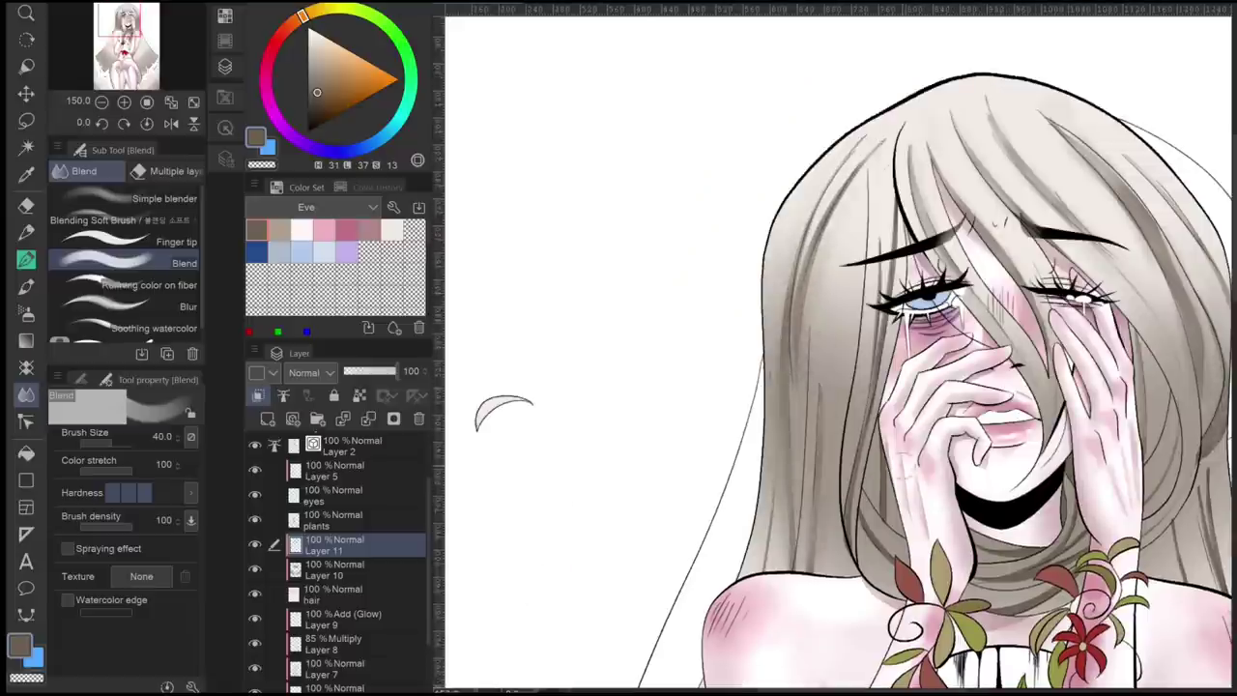
left_click_drag(503, 415, 421, 317)
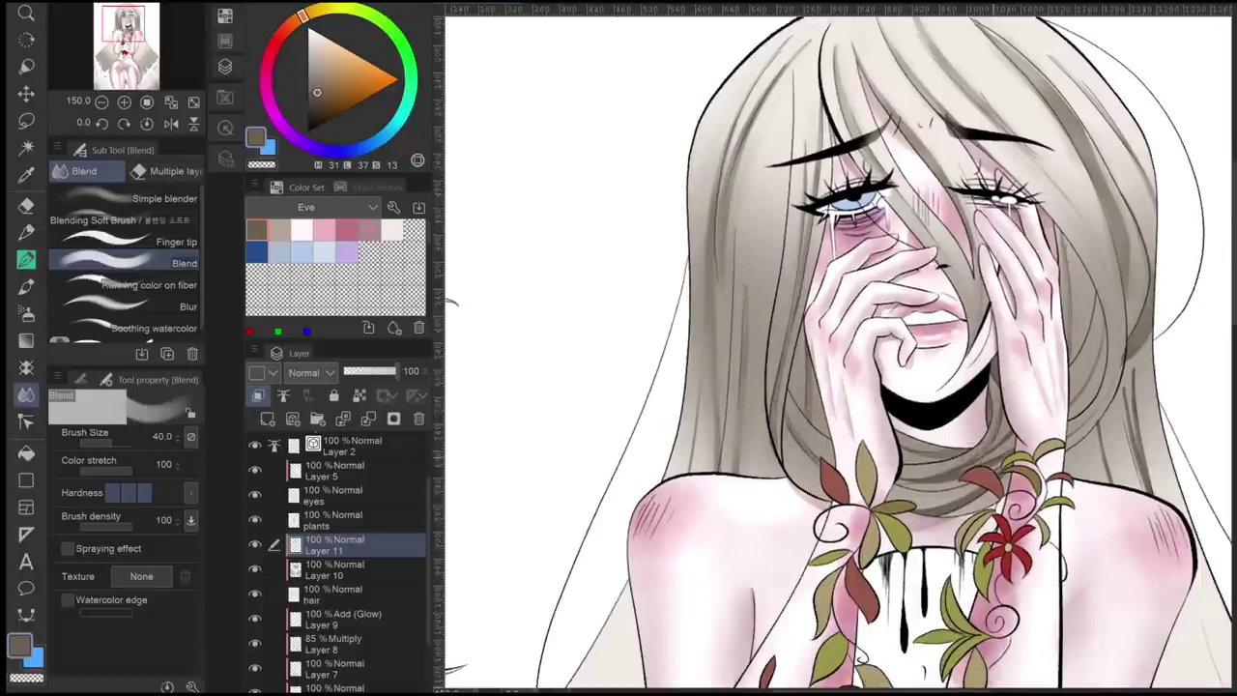
- Add crisper taupe strand shadows over the blended hair at the crown and left side with Razouru's highlight pen at size 46
key("ctrl+minus")
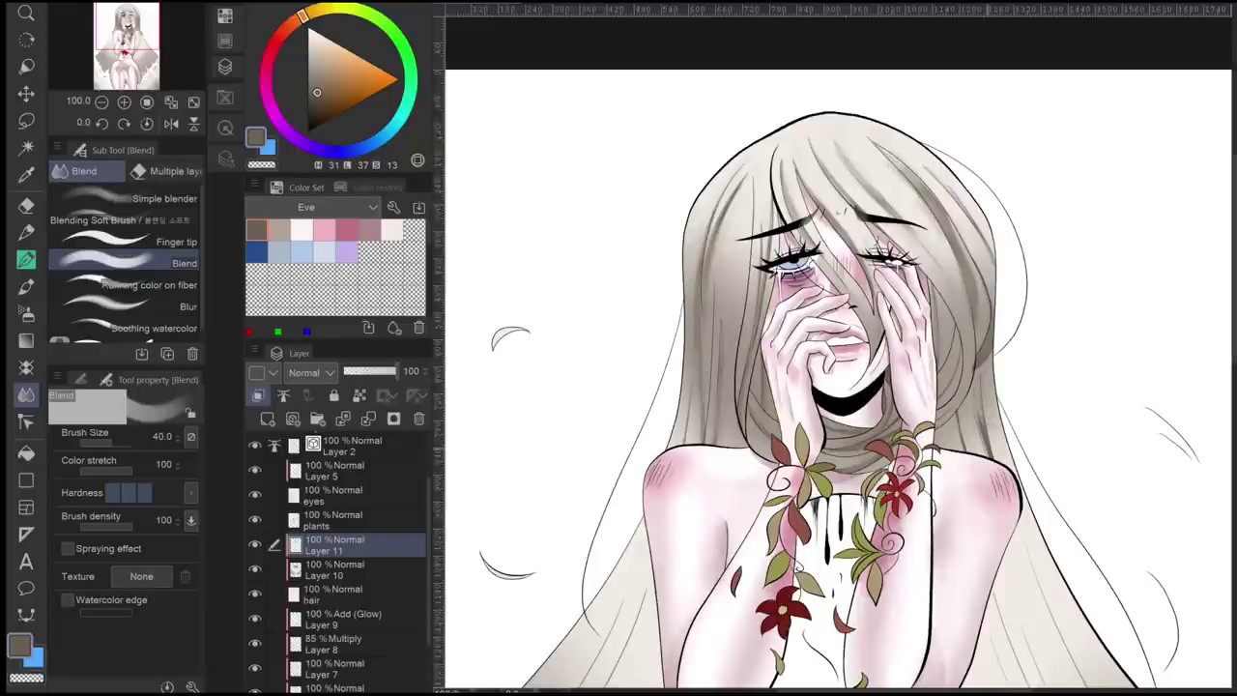
scroll(986, 451, "down", 2)
scroll(986, 450, "up", 4)
key("p")
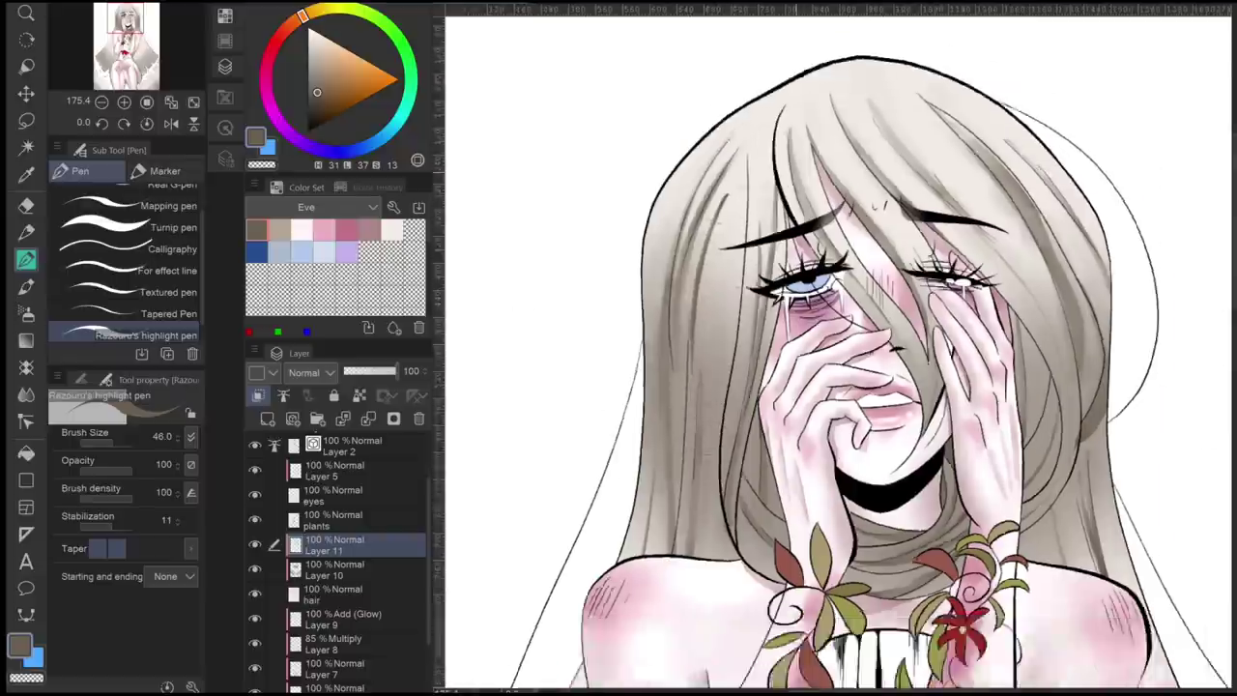
scroll(735, 188, "down", 1)
left_click_drag(731, 242, 748, 288)
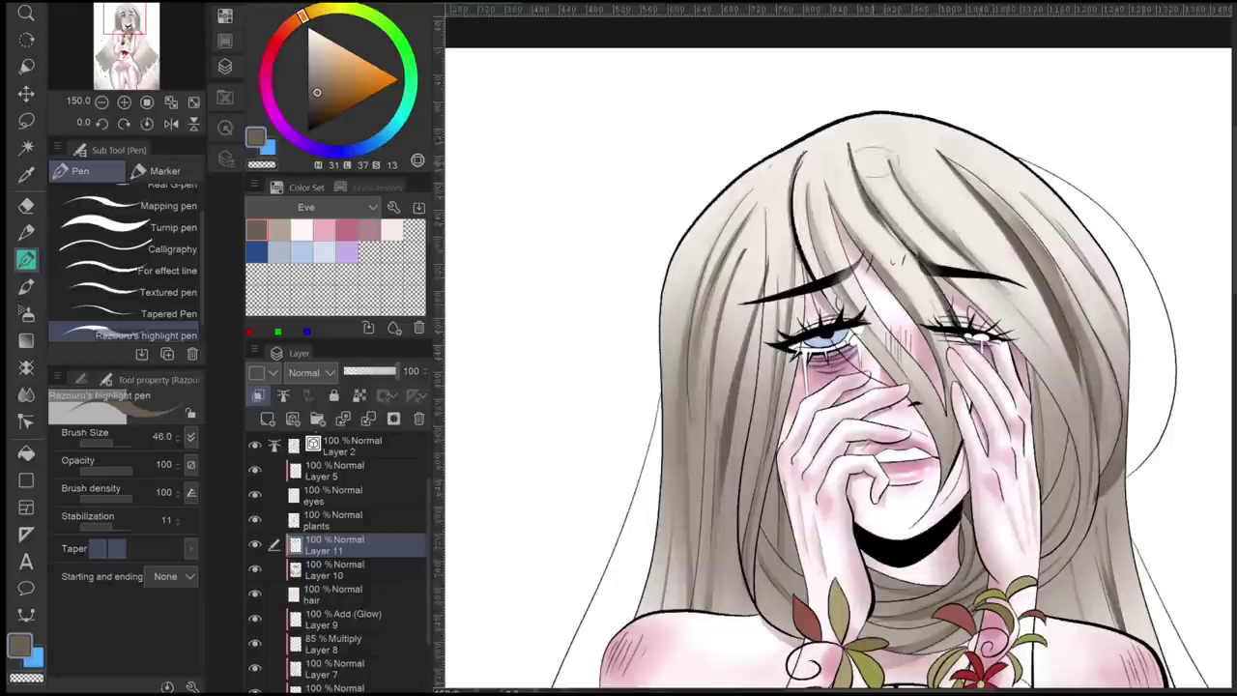
left_click_drag(818, 149, 808, 88)
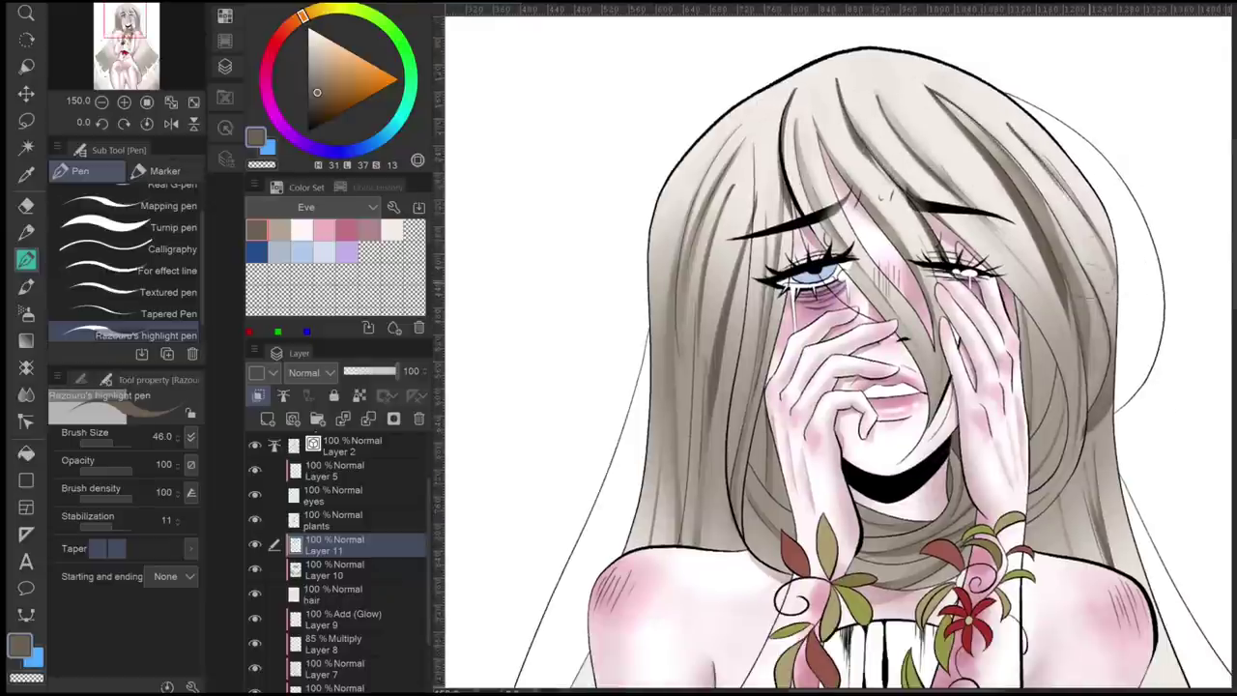